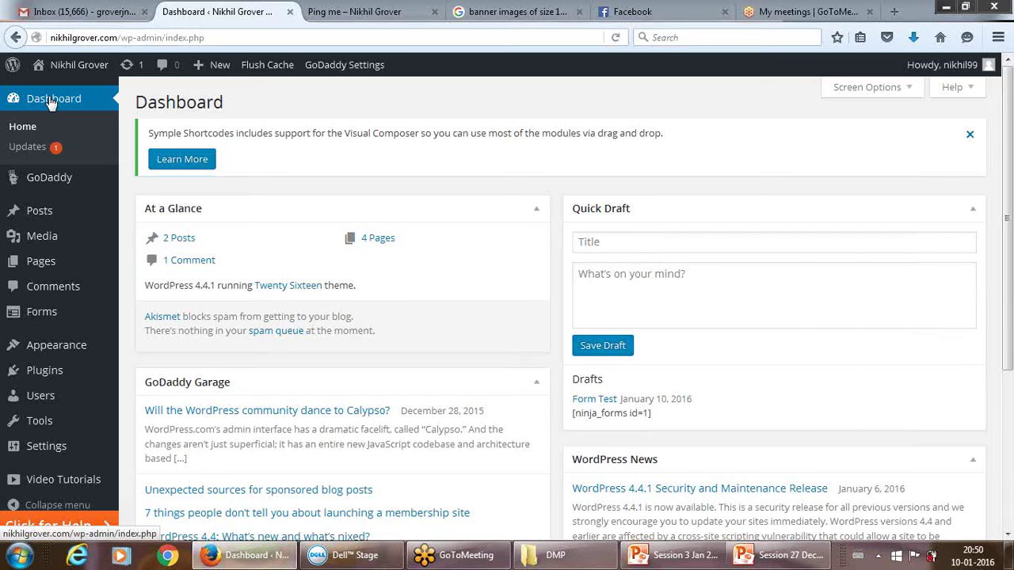
# Load hostgator.com in place of the Google Images results tab.
pyautogui.click(525, 9)
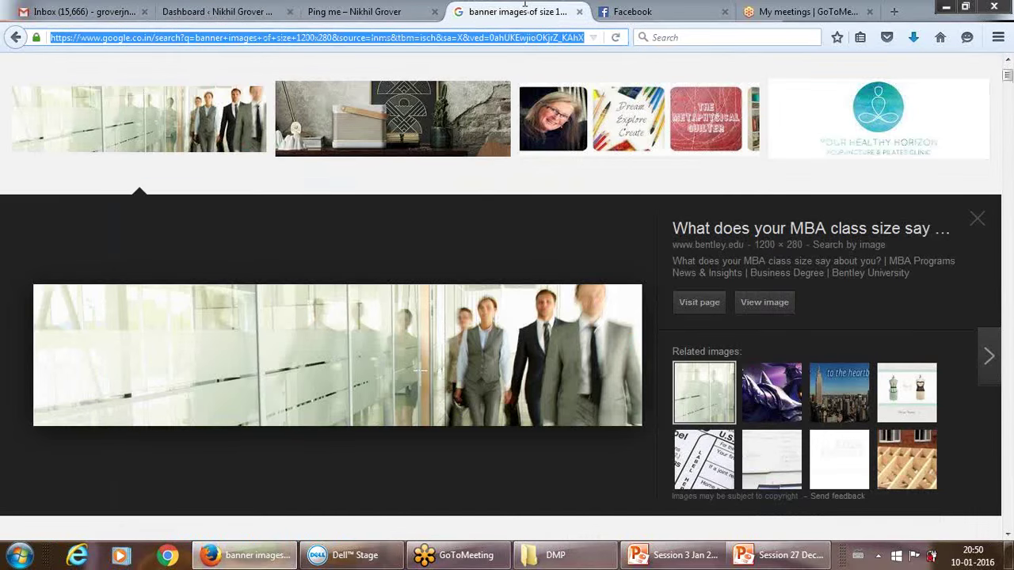
pyautogui.write('host')
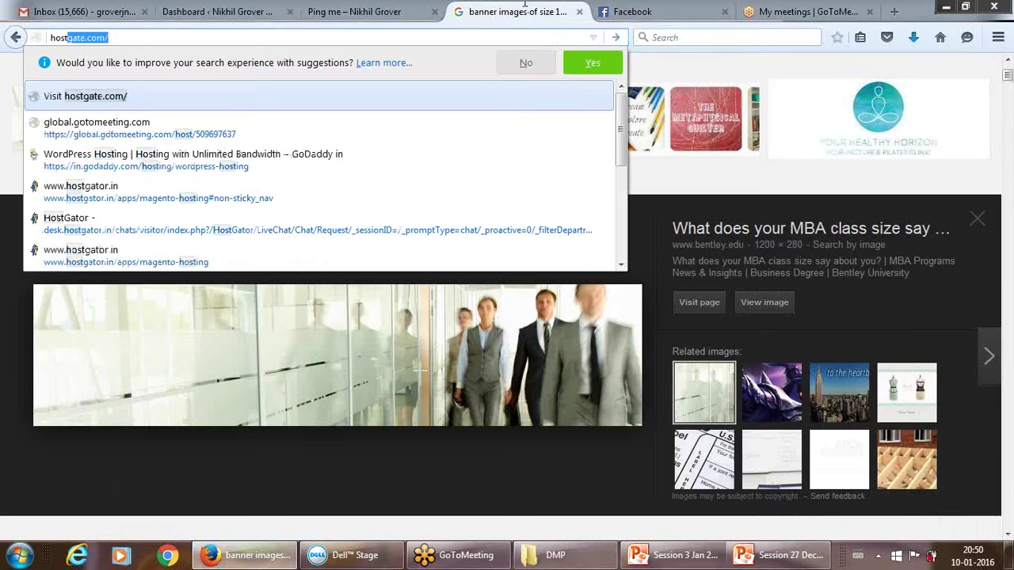
pyautogui.write('gator')
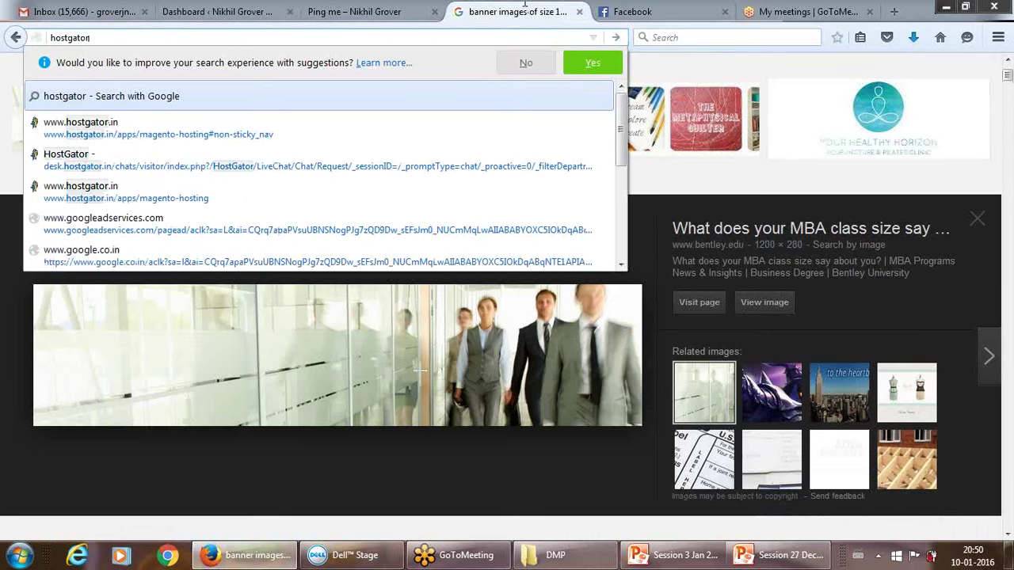
pyautogui.write('.com')
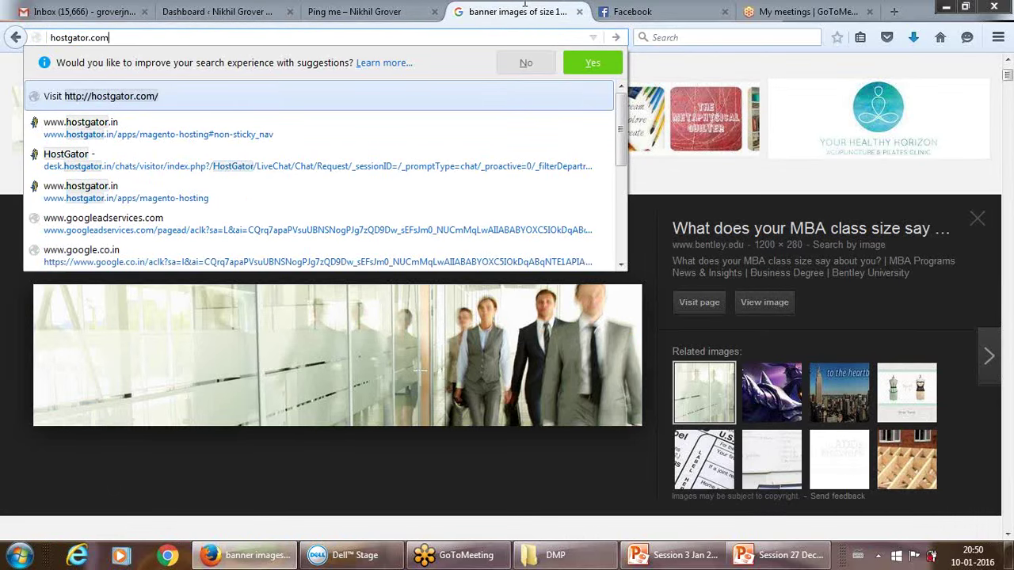
pyautogui.press('Return')
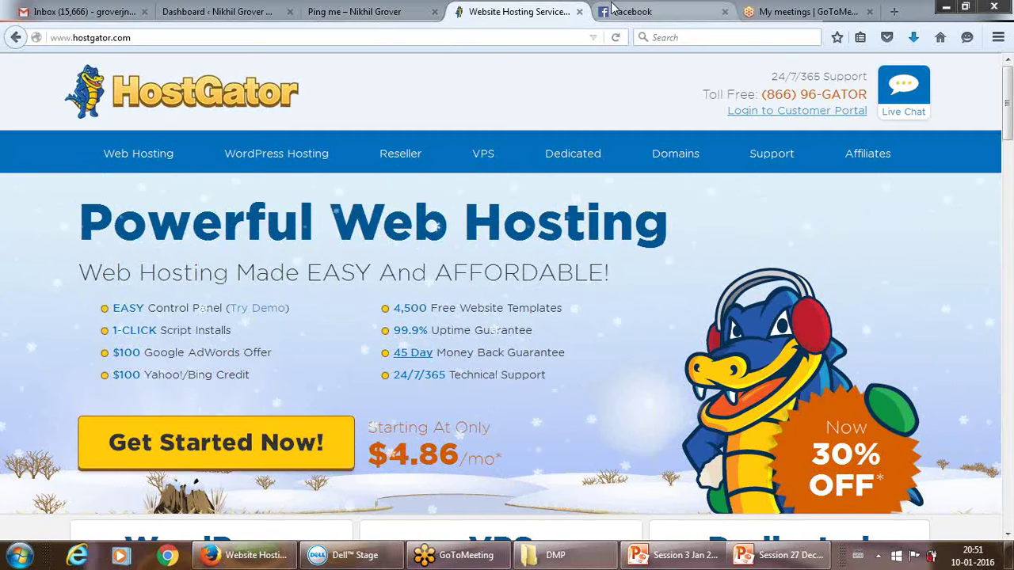
# From the Facebook tab, open a new tab and load wordpress.com.
pyautogui.click(636, 11)
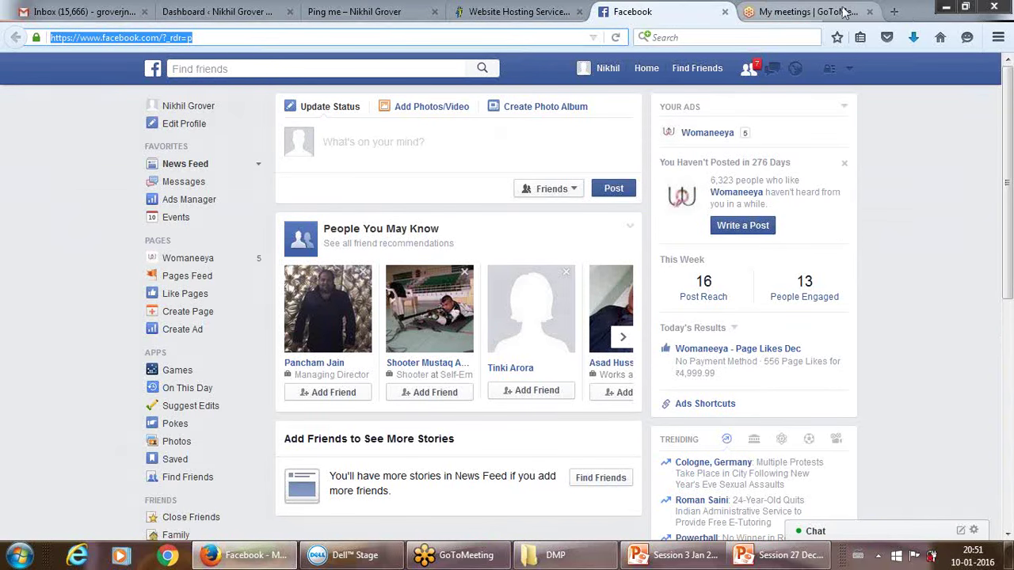
pyautogui.click(895, 11)
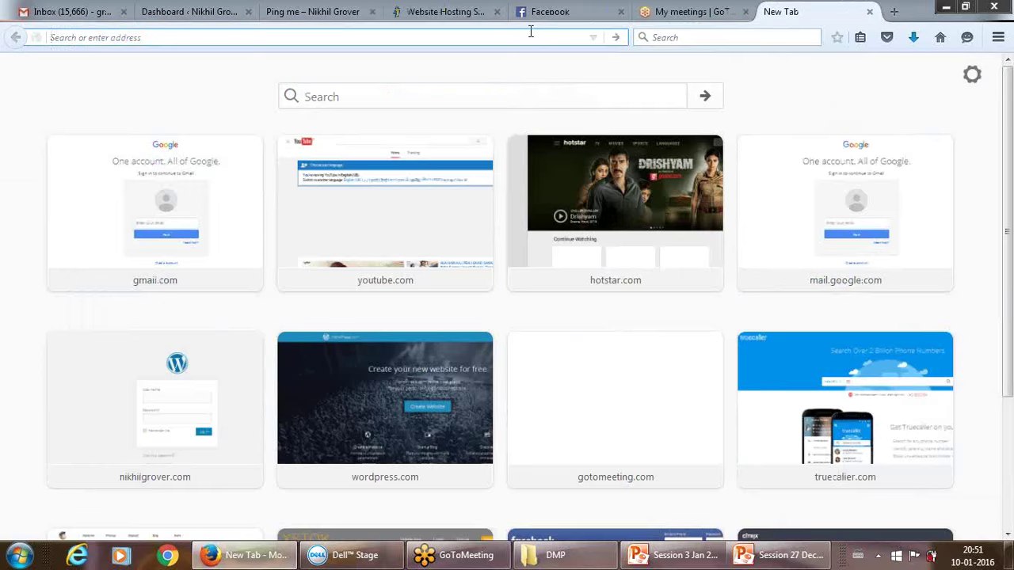
pyautogui.write('wordpress.com/')
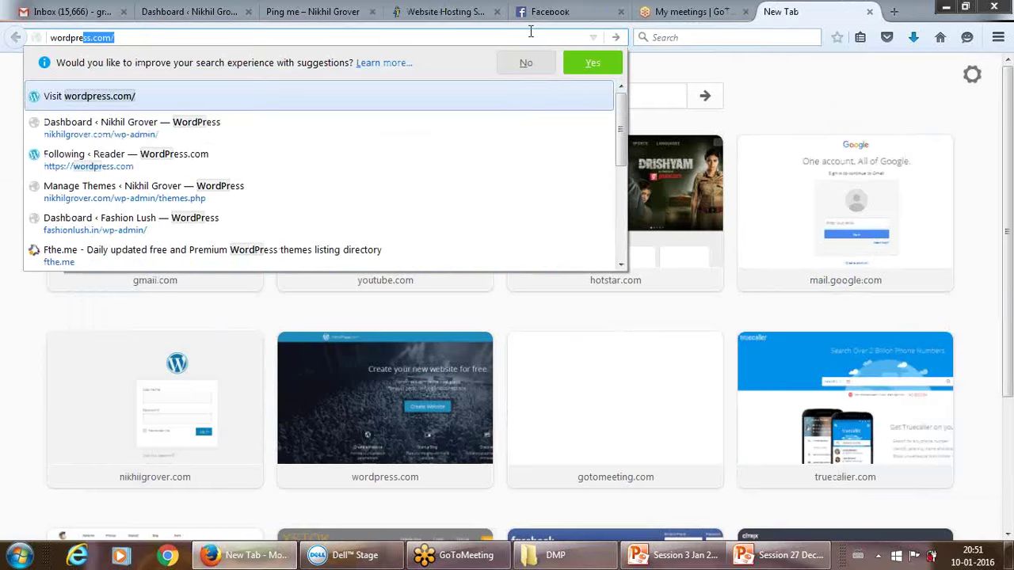
pyautogui.press('Return')
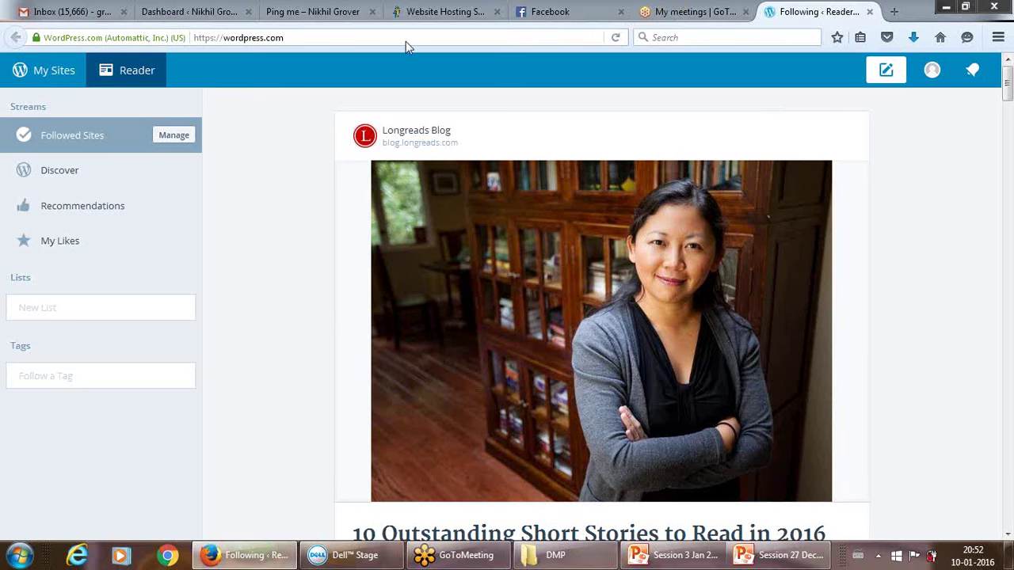
# Switch to the self-hosted site's WordPress admin Dashboard tab.
pyautogui.click(230, 11)
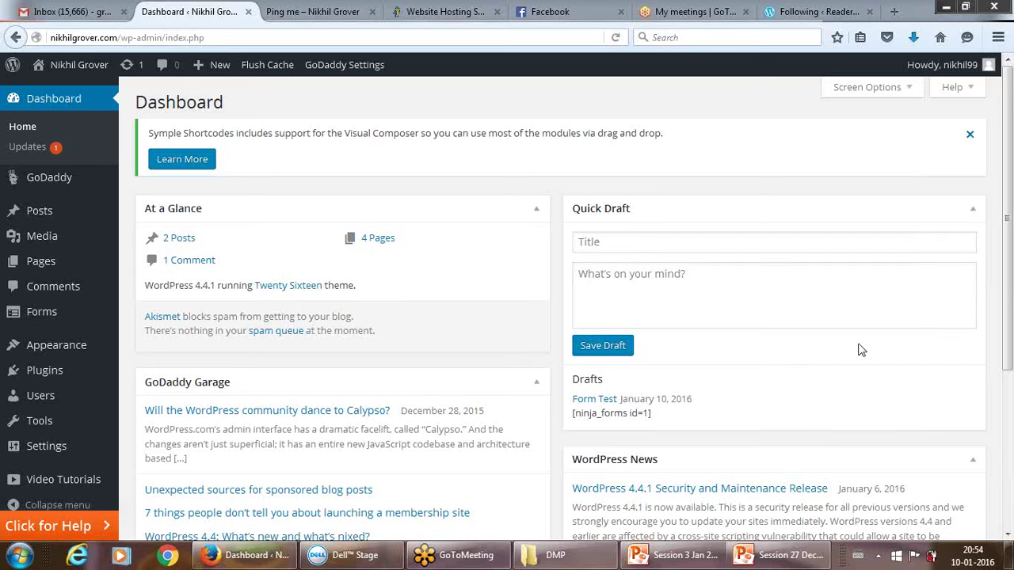
# Reload the admin Dashboard from the sidebar, then switch to the HostGator hosting tab.
pyautogui.click(46, 105)
pyautogui.click(430, 6)
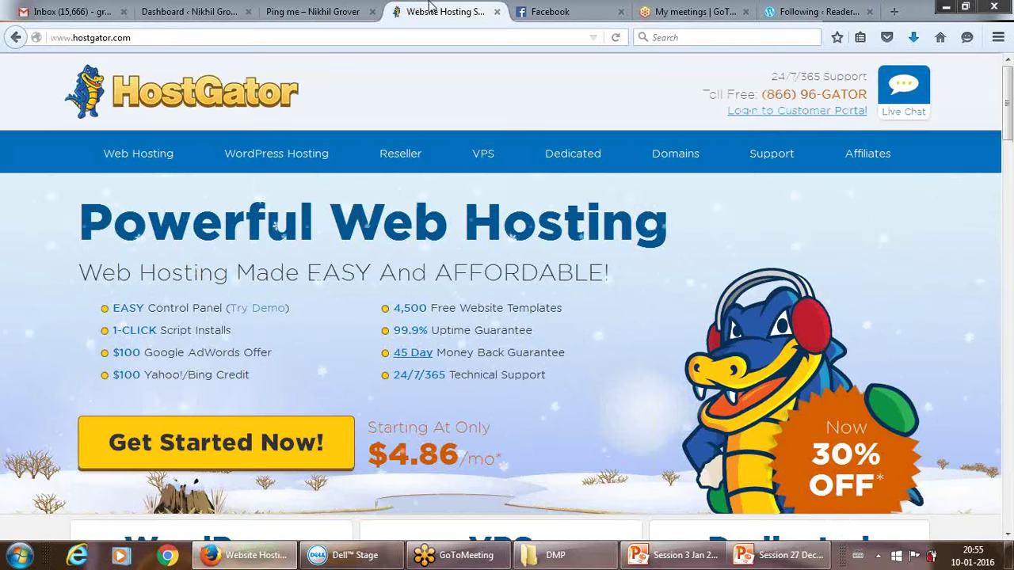
# Switch between the Reader and Dashboard tabs, then open a blank new tab.
pyautogui.click(784, 13)
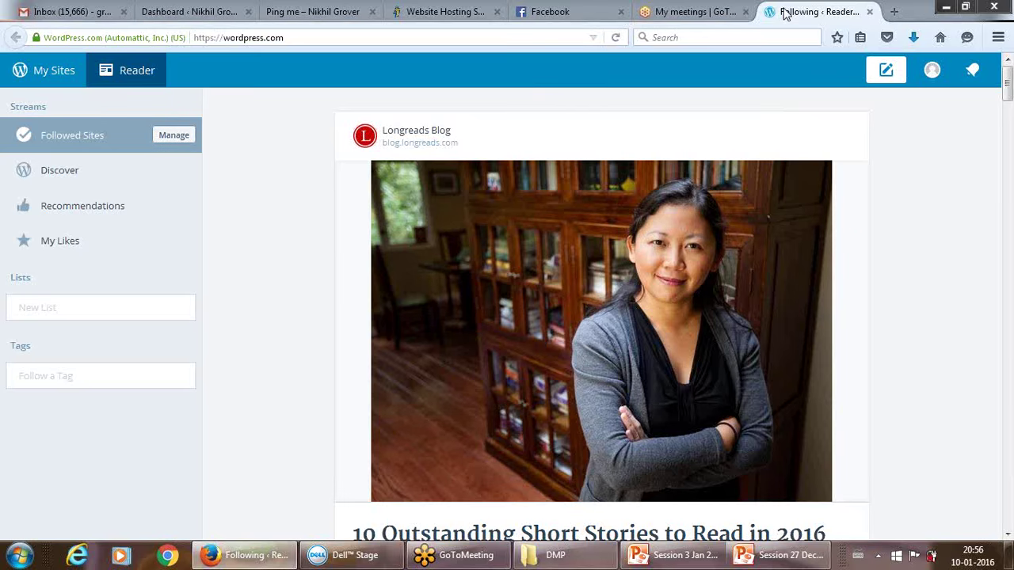
pyautogui.click(187, 11)
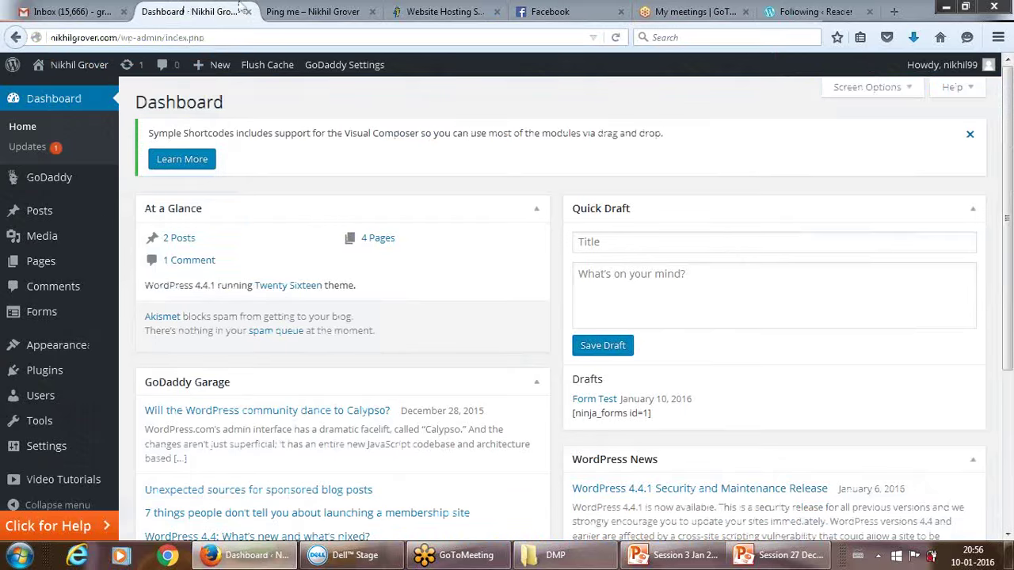
pyautogui.click(824, 10)
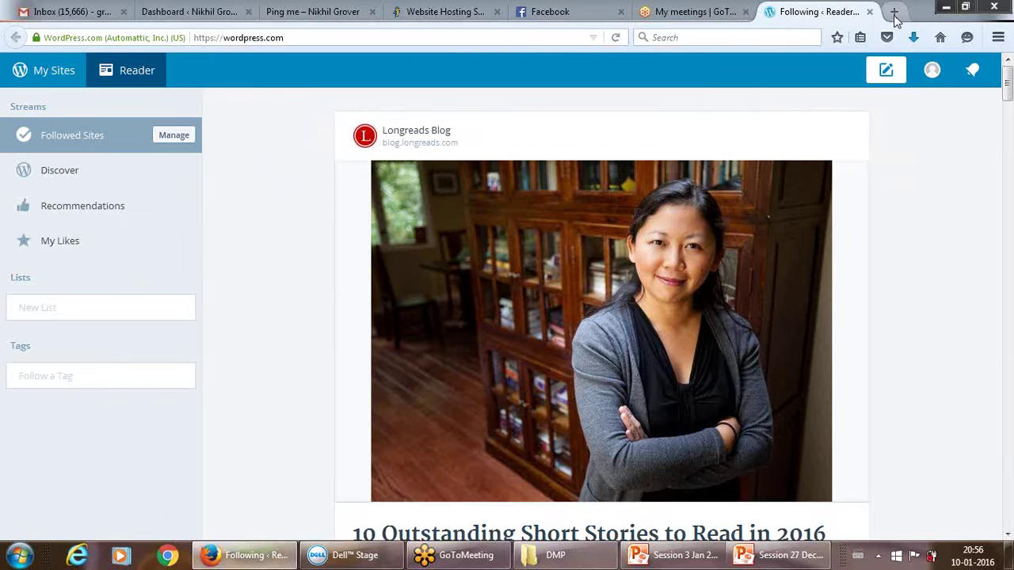
pyautogui.click(893, 18)
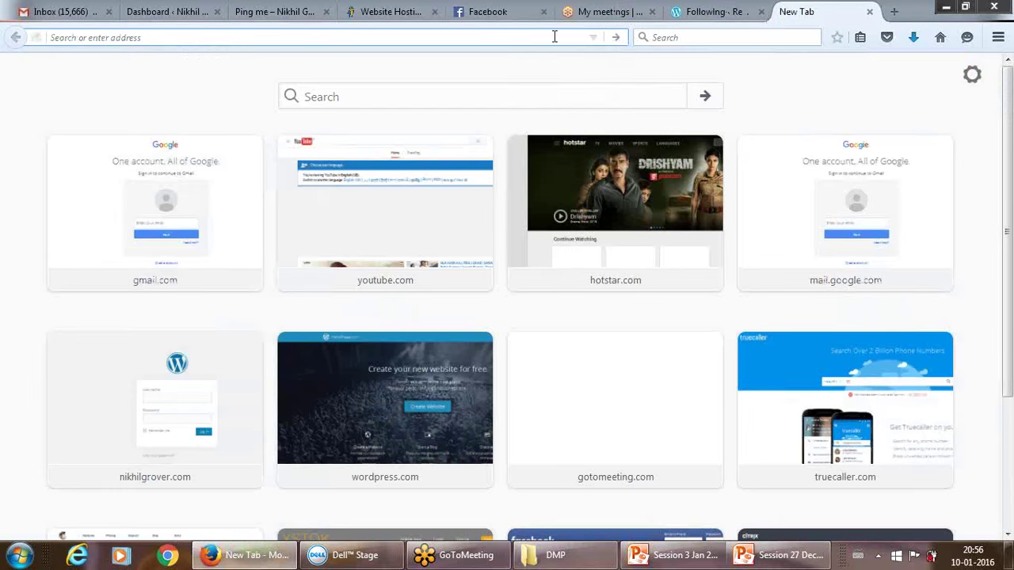
# Load godaddy.com after correcting the mistyped dgodaddy.com address.
pyautogui.write('dgoda')
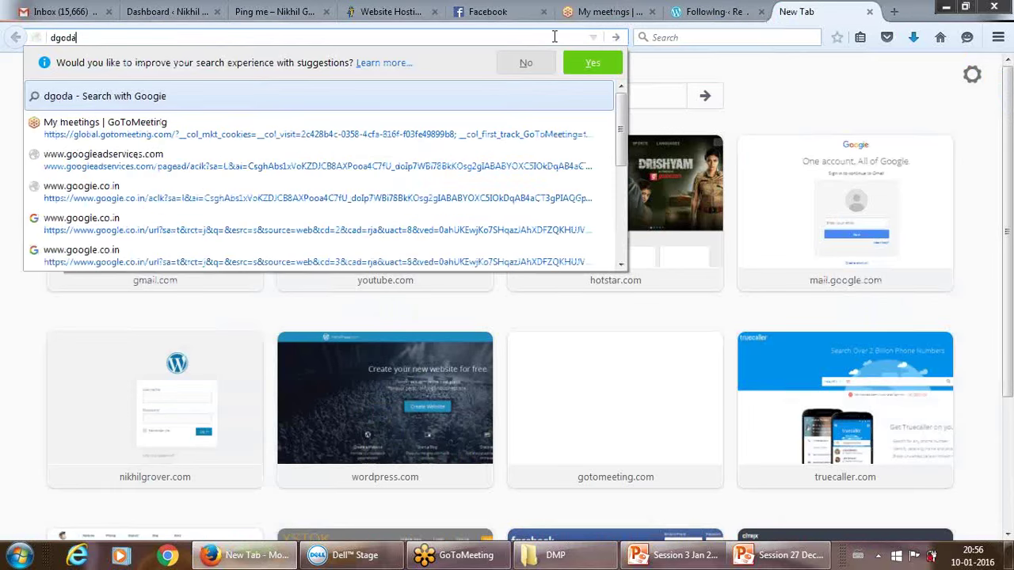
pyautogui.write('ddy.com')
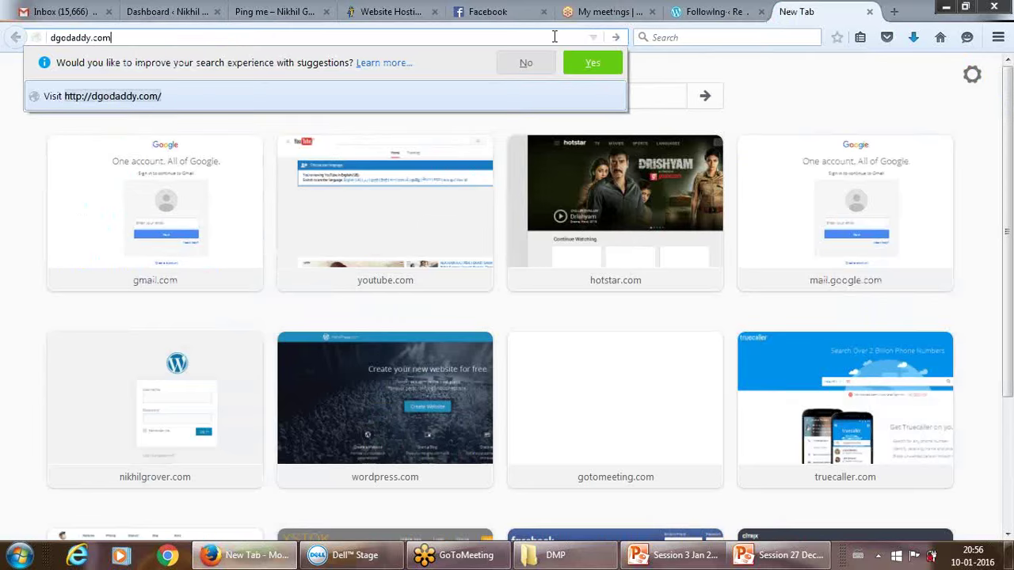
pyautogui.press('Return')
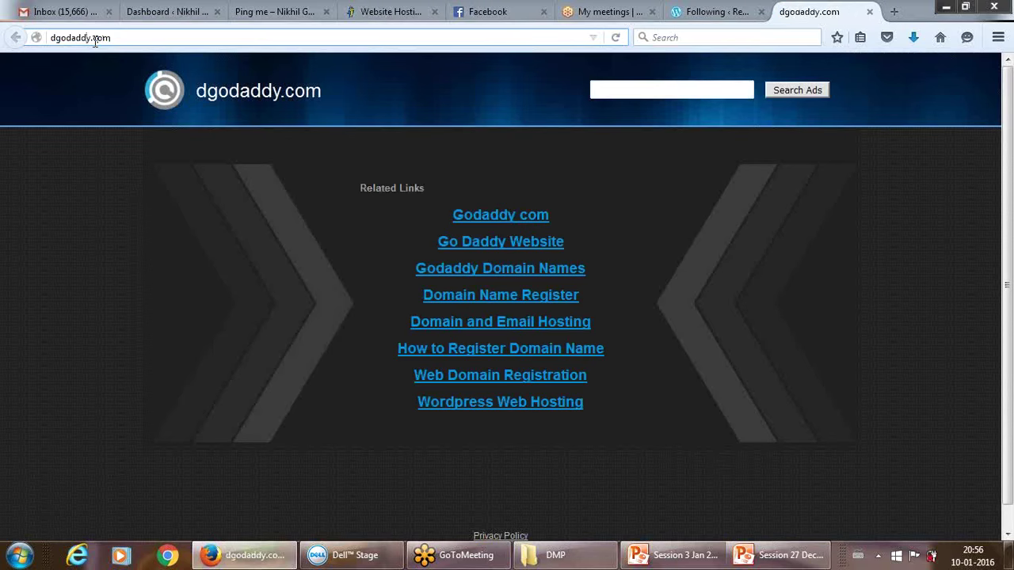
pyautogui.press('BackSpace')
pyautogui.press('Return')
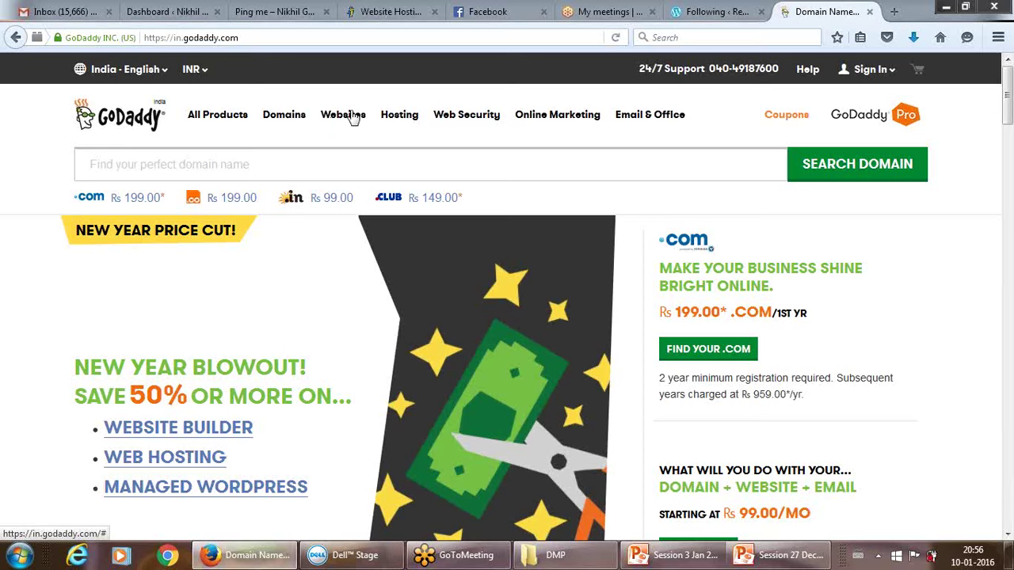
# Look over GoDaddy's Hosting and Domains menus, then return to the GoDaddy home page.
pyautogui.moveTo(399, 121)
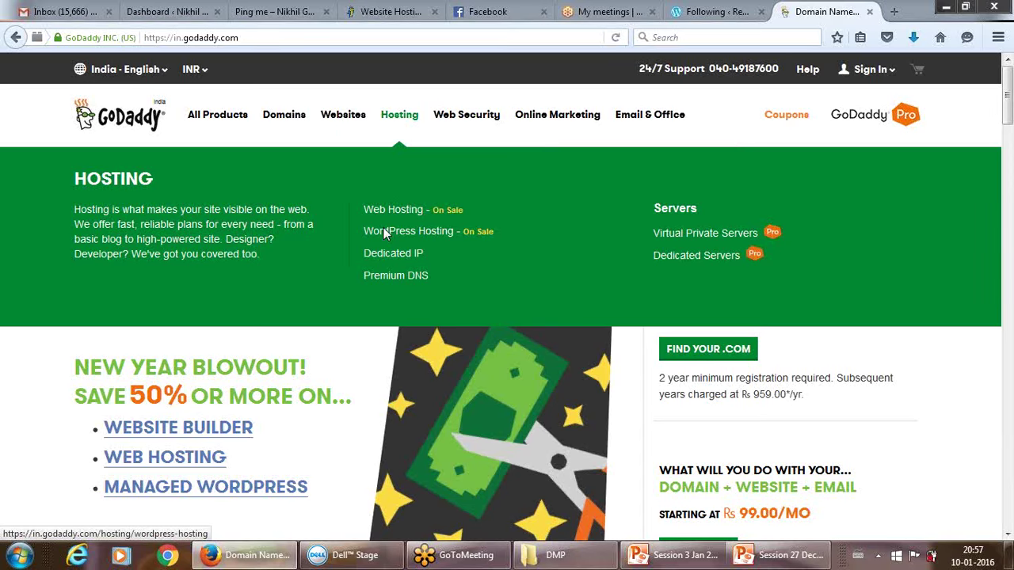
pyautogui.moveTo(288, 118)
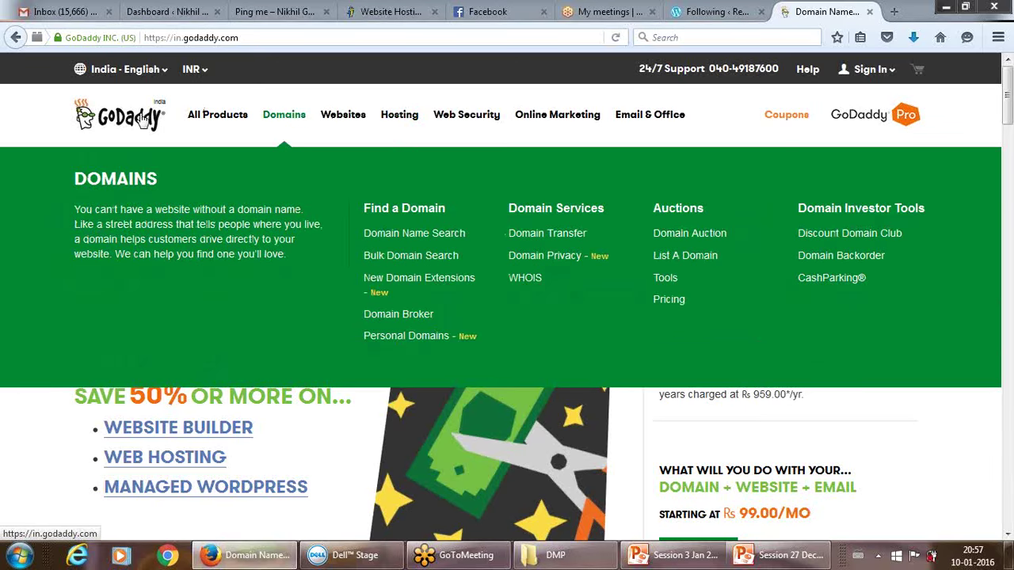
pyautogui.click(143, 119)
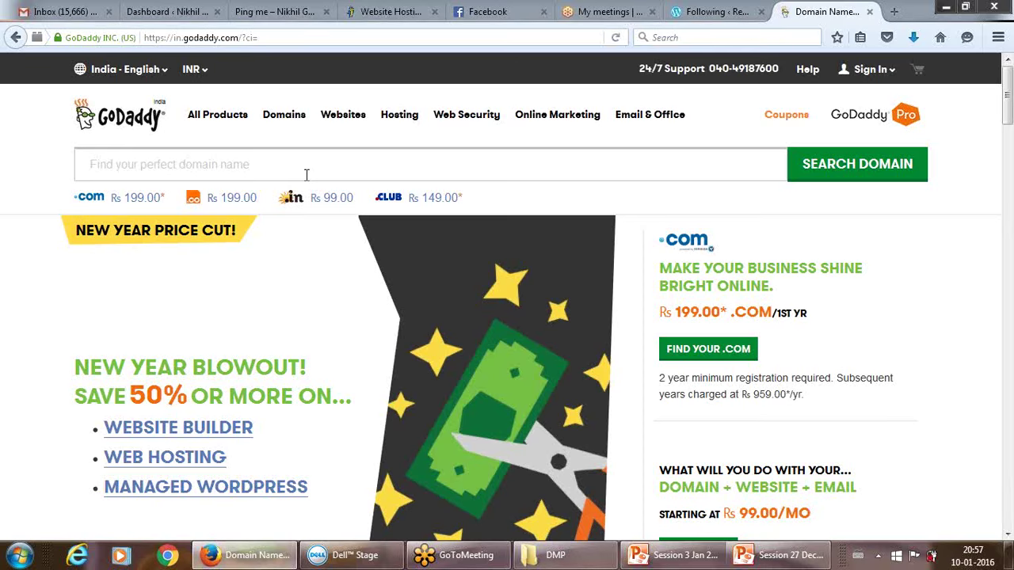
# Check the HostGator Website Hosting tab, then return to the WordPress dashboard tab.
pyautogui.click(388, 11)
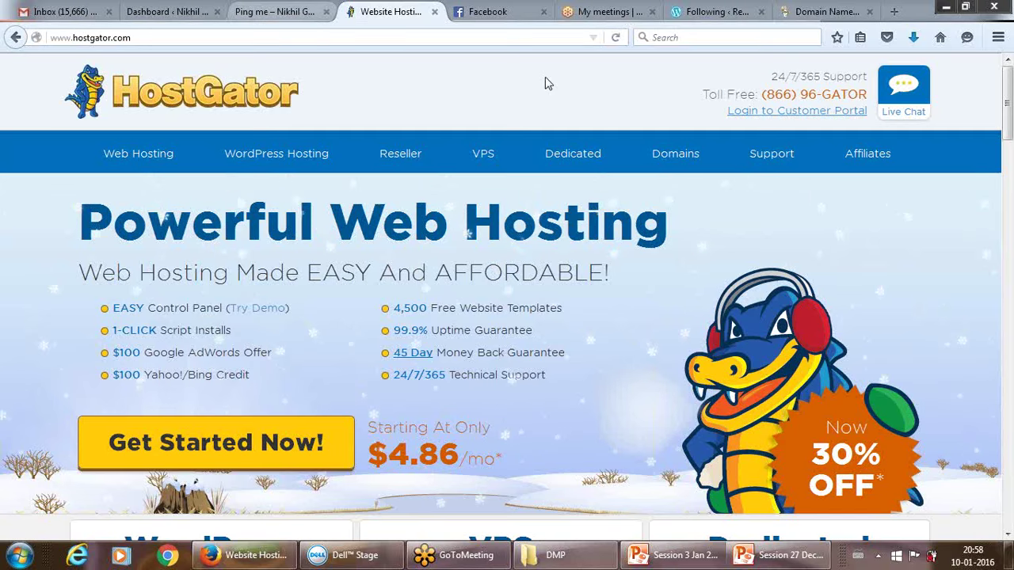
pyautogui.click(168, 12)
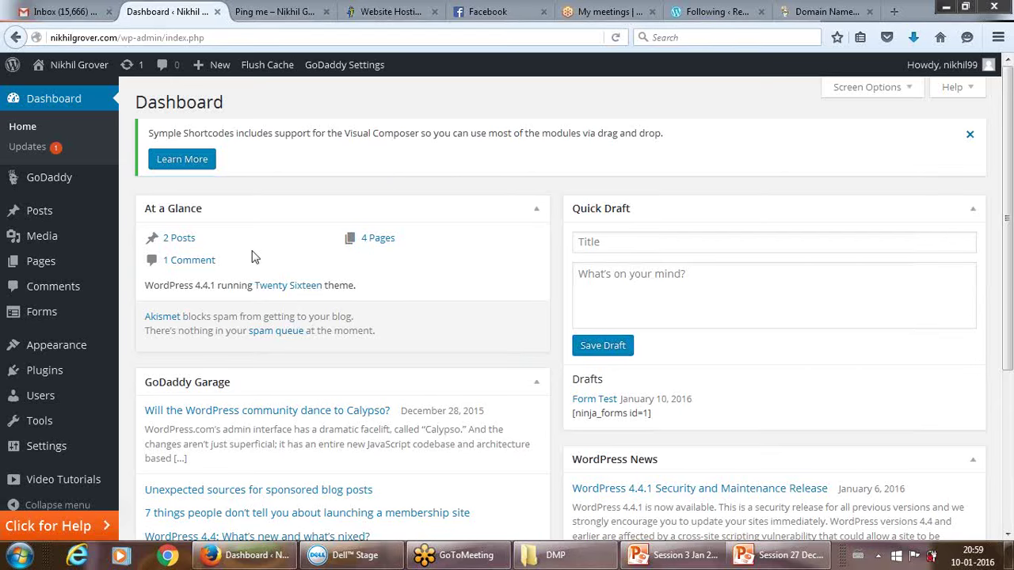
# Review the WordPress Dashboard summary: 2 Posts, 4 Pages, 1 Comment, WordPress 4.4.1.
pyautogui.moveTo(40, 213)
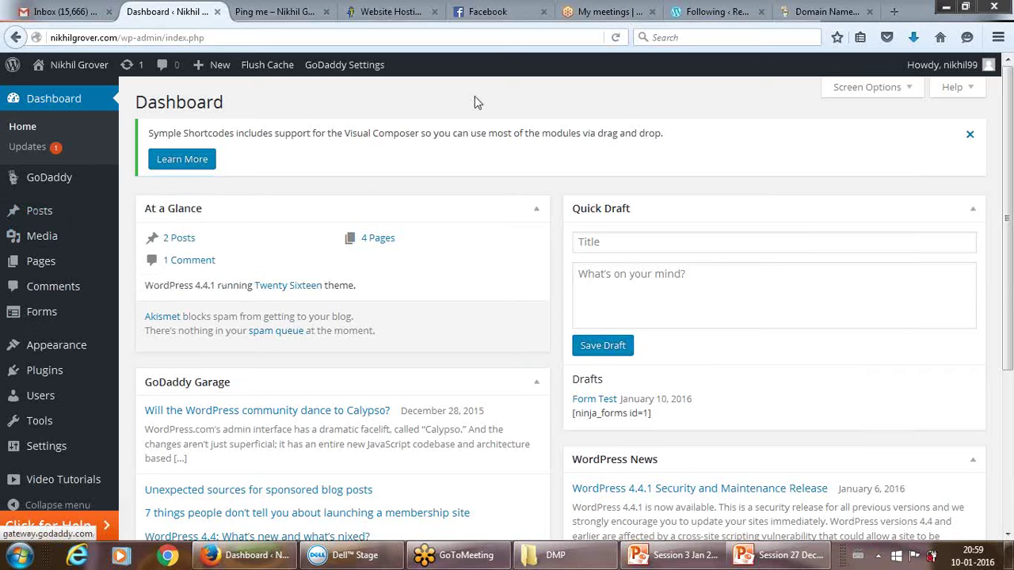
# Load nikhilgrover.com in a new tab beside the Dashboard, then switch to PowerPoint.
pyautogui.click(894, 12)
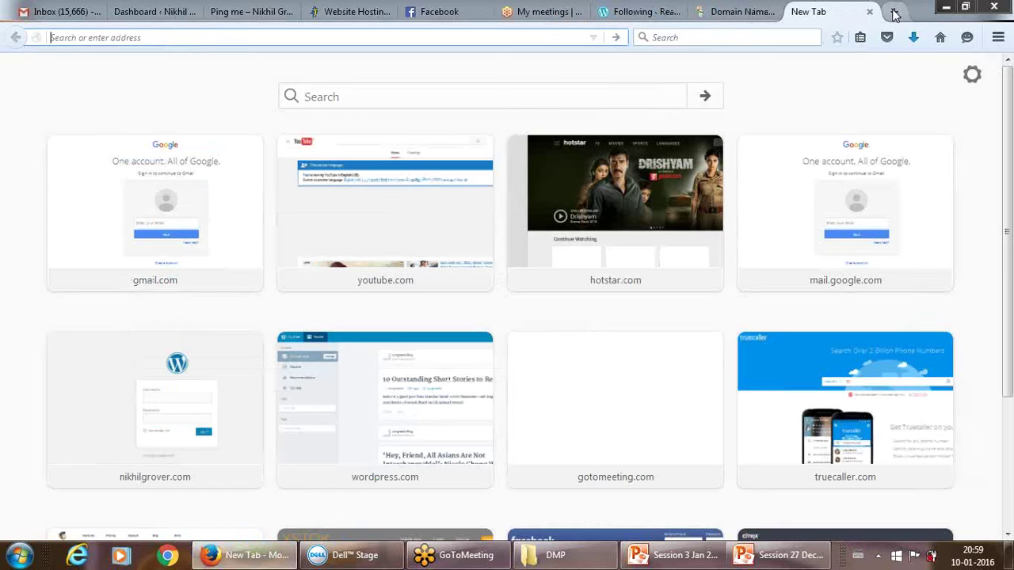
pyautogui.moveTo(838, 16); pyautogui.dragTo(247, 8)
pyautogui.click(165, 7)
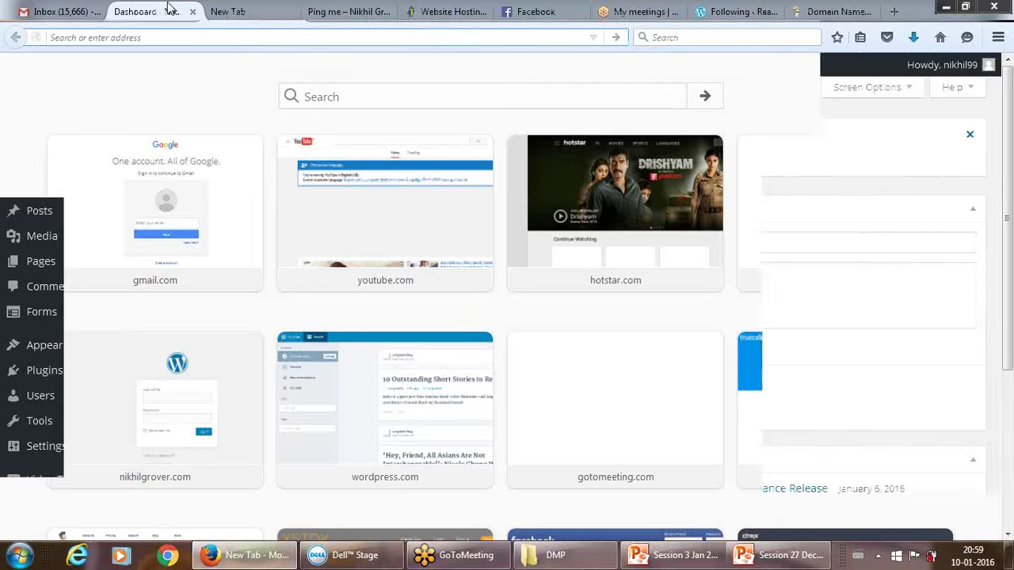
pyautogui.click(225, 8)
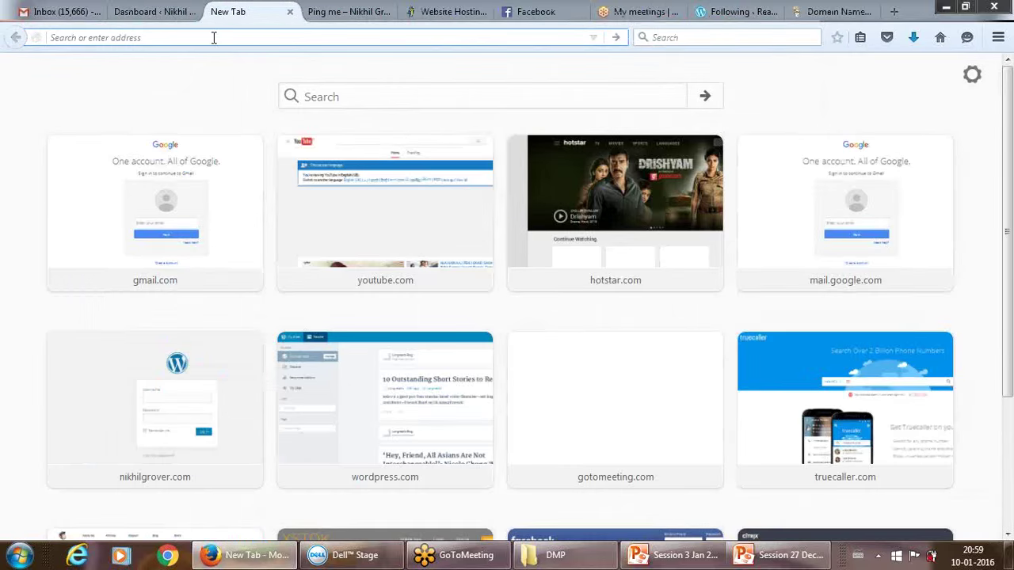
pyautogui.write('nikhilgrover.com/')
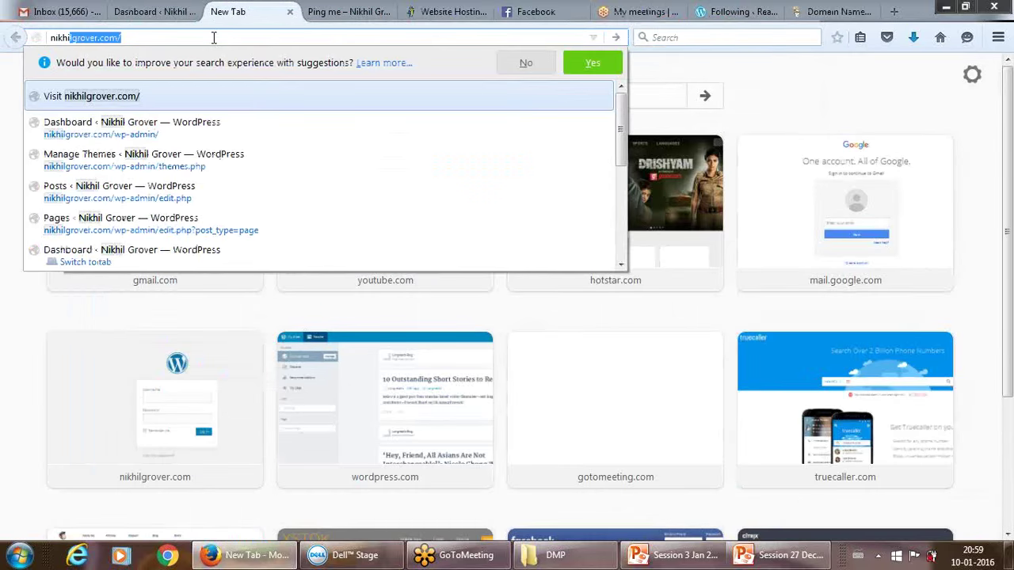
pyautogui.press('Return')
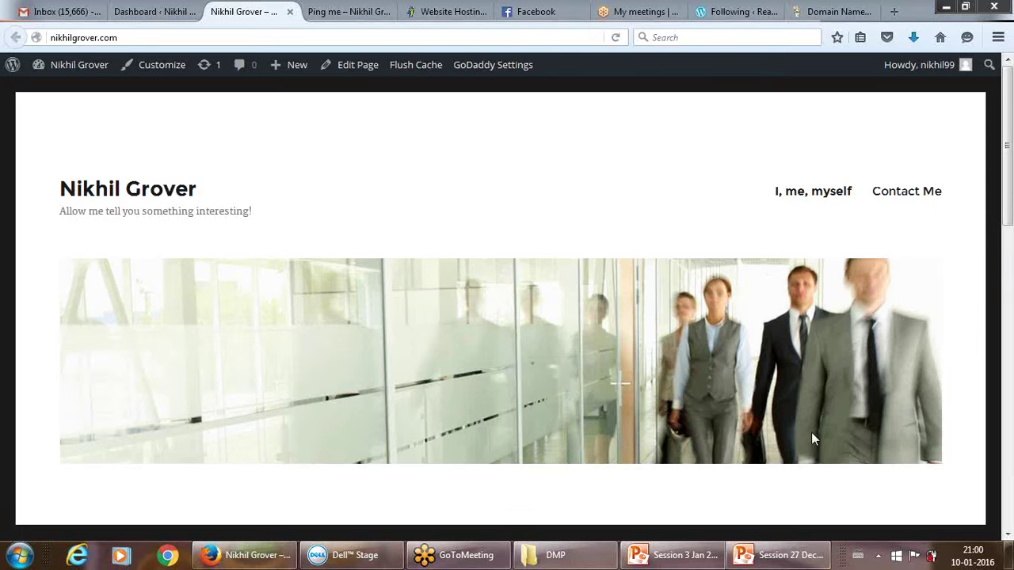
pyautogui.click(754, 560)
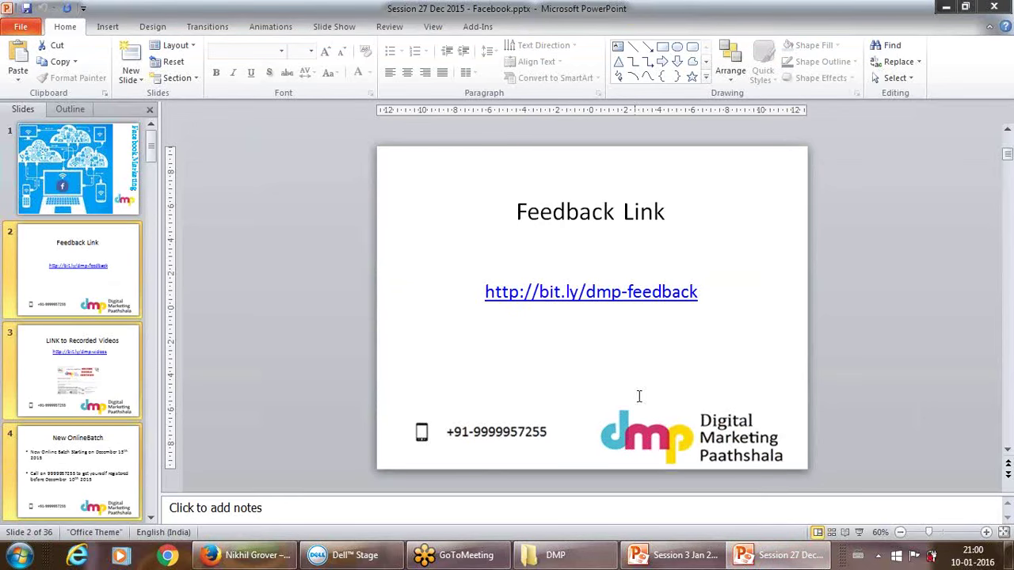
pyautogui.click(144, 371)
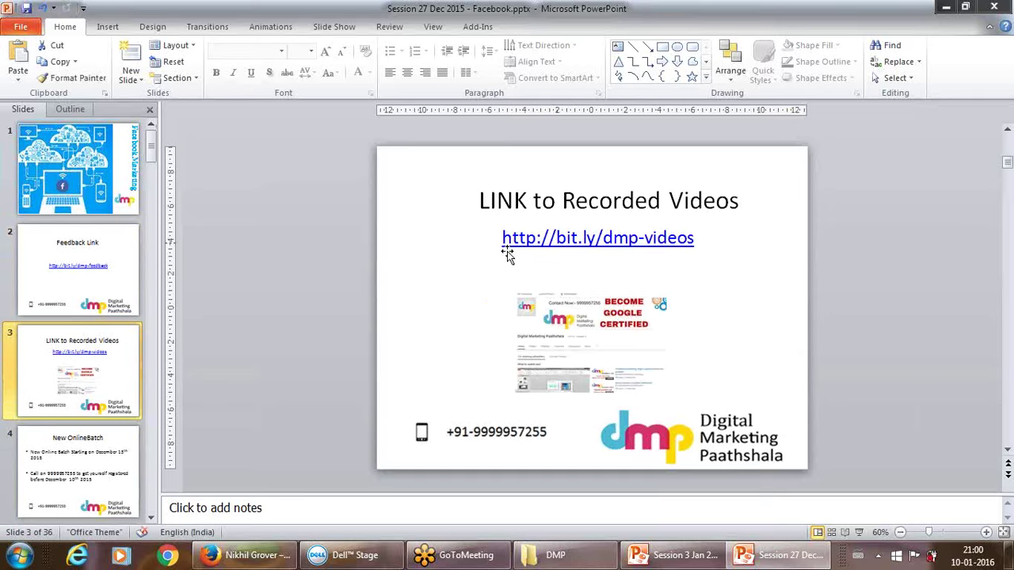
pyautogui.moveTo(507, 252); pyautogui.dragTo(511, 248)
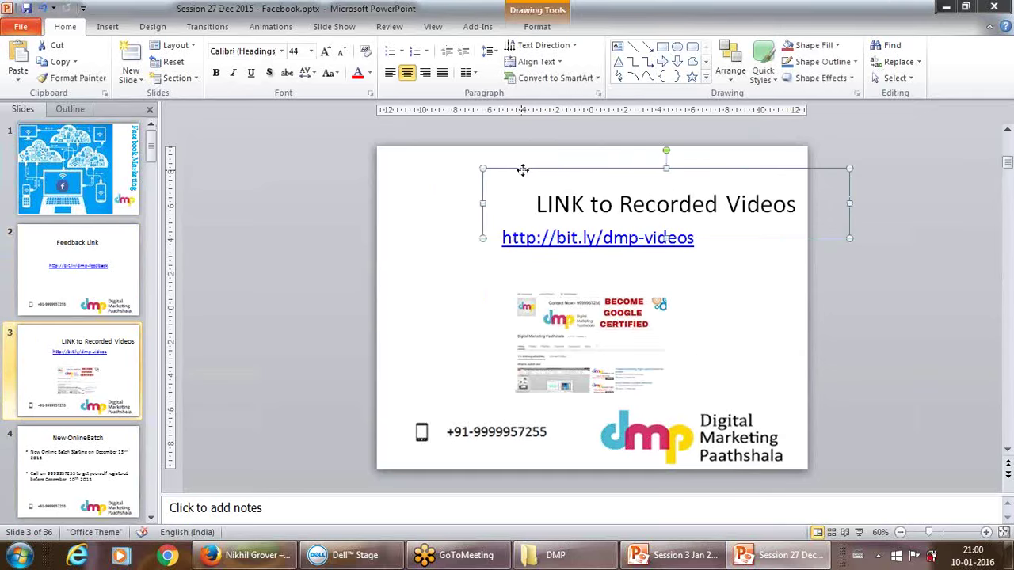
pyautogui.moveTo(521, 168); pyautogui.dragTo(438, 147)
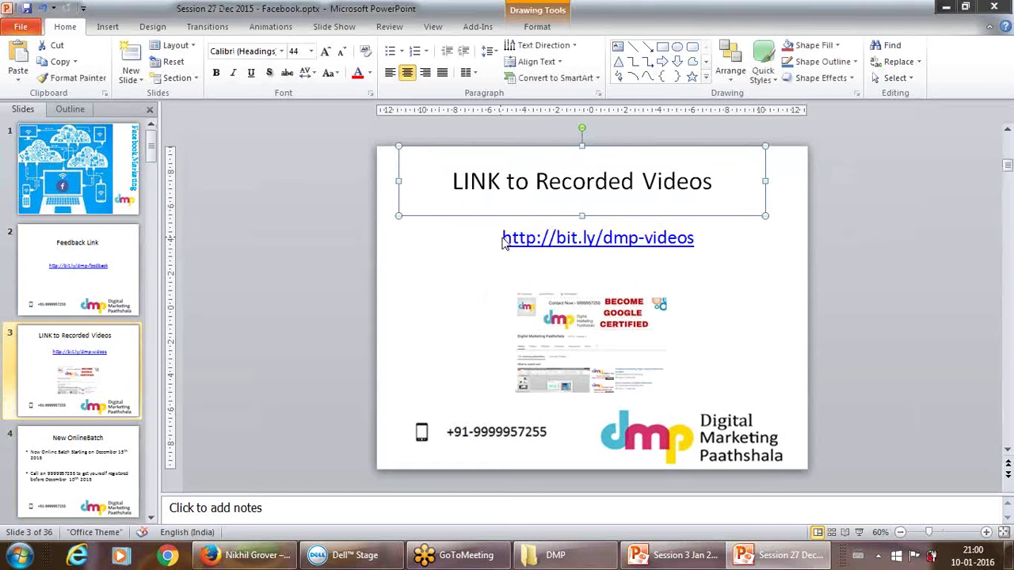
pyautogui.moveTo(502, 238); pyautogui.dragTo(661, 271)
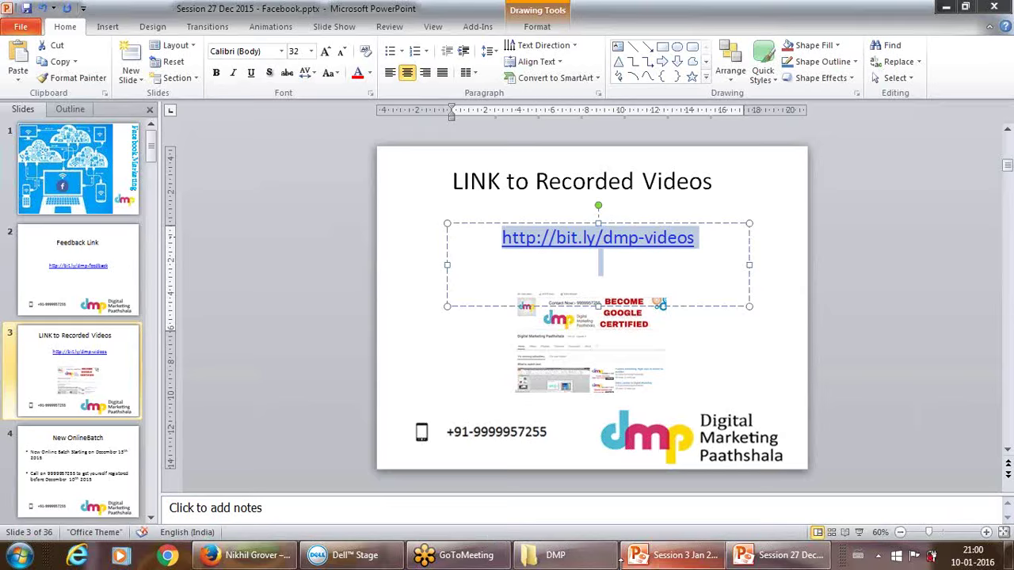
pyautogui.click(252, 554)
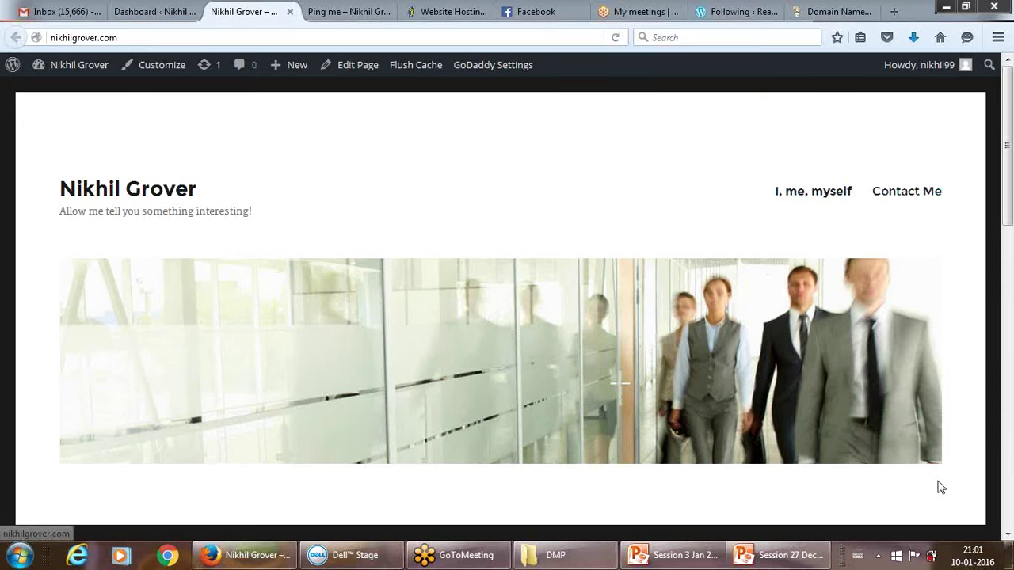
# Open the Hello world! post from Recent Posts on the live site and scroll through it.
pyautogui.scroll(-10, 940, 488)
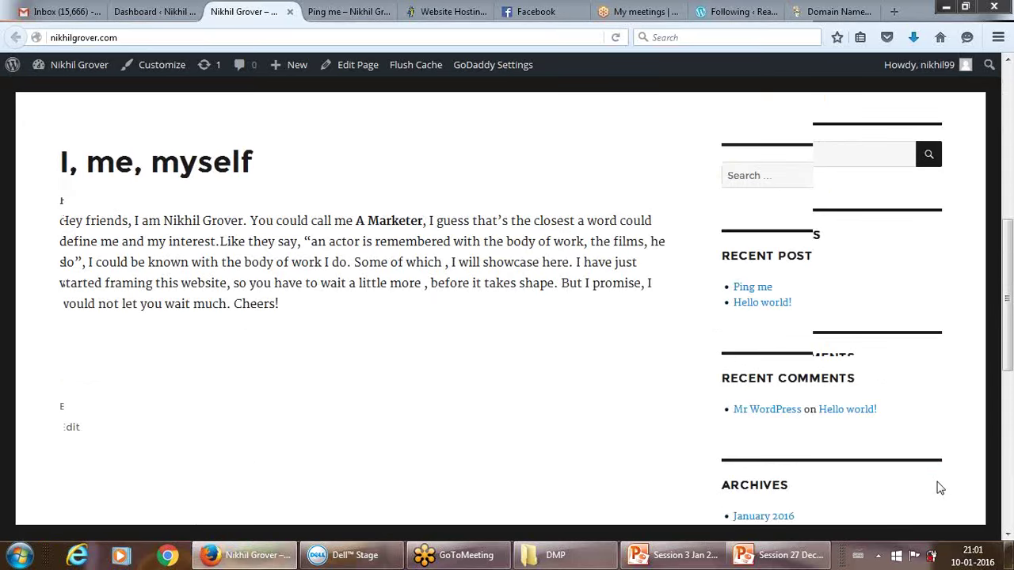
pyautogui.scroll(2, 941, 488)
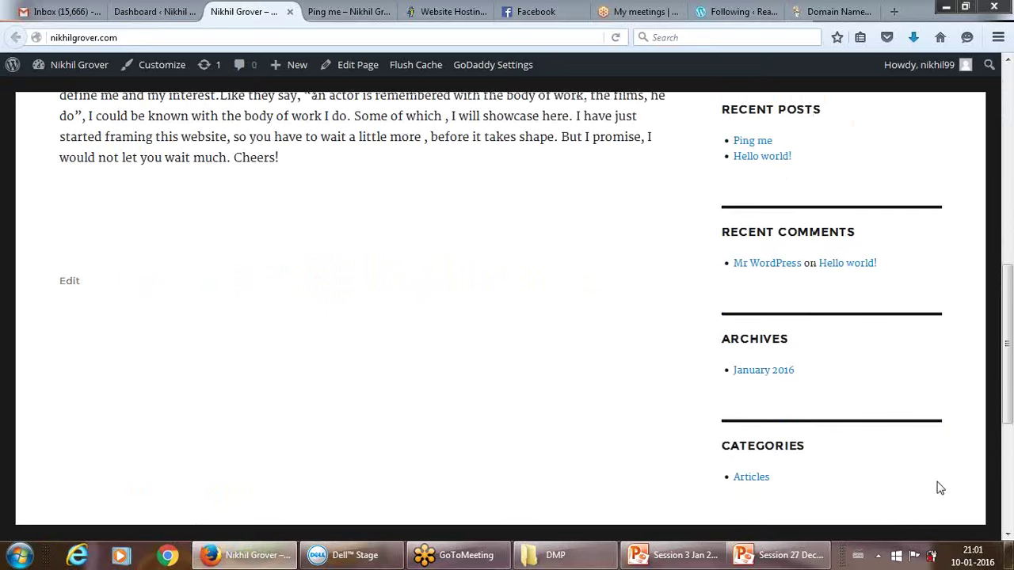
pyautogui.scroll(5, 940, 488)
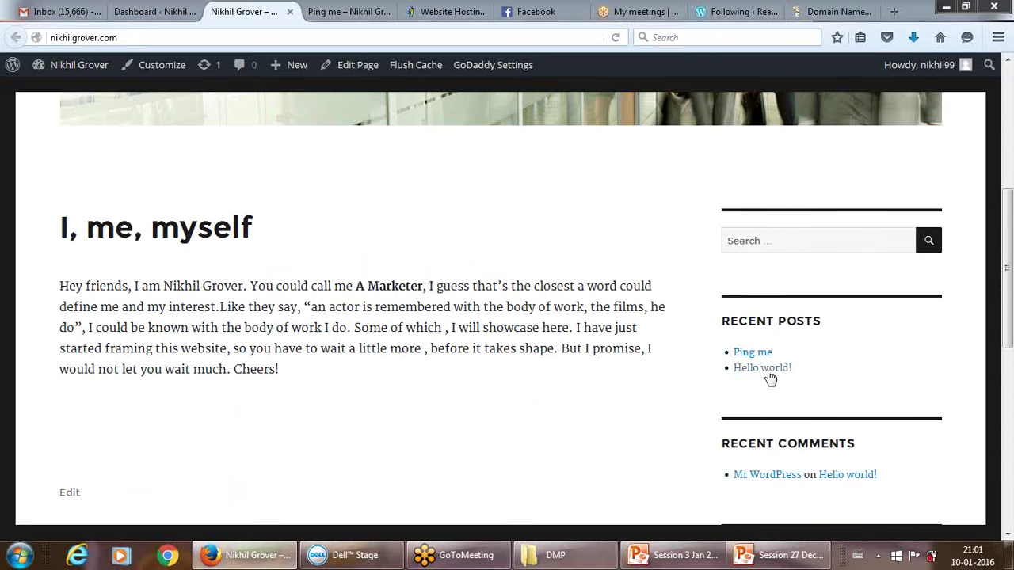
pyautogui.click(763, 369)
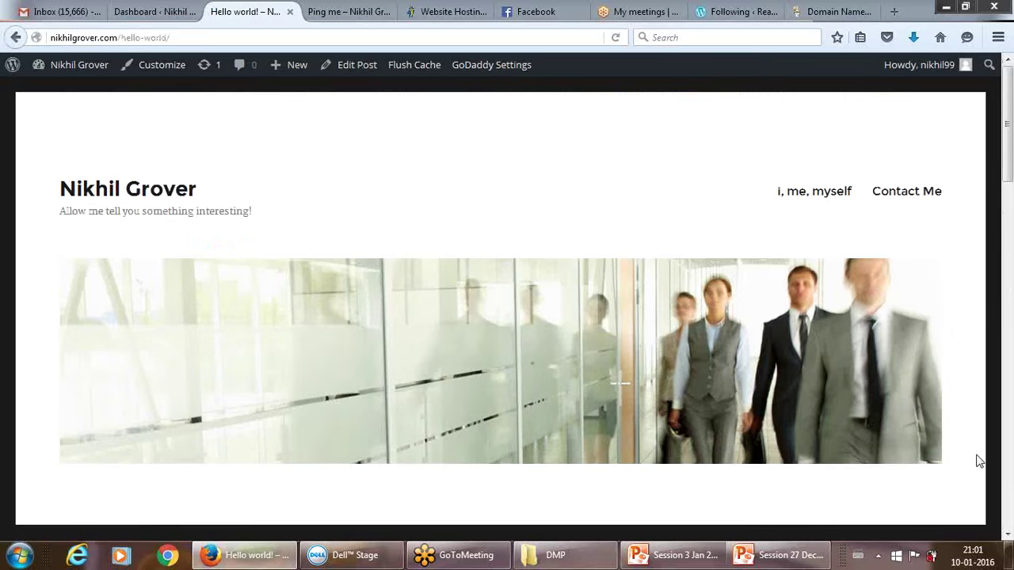
pyautogui.scroll(-1, 963, 458)
pyautogui.scroll(-4, 965, 458)
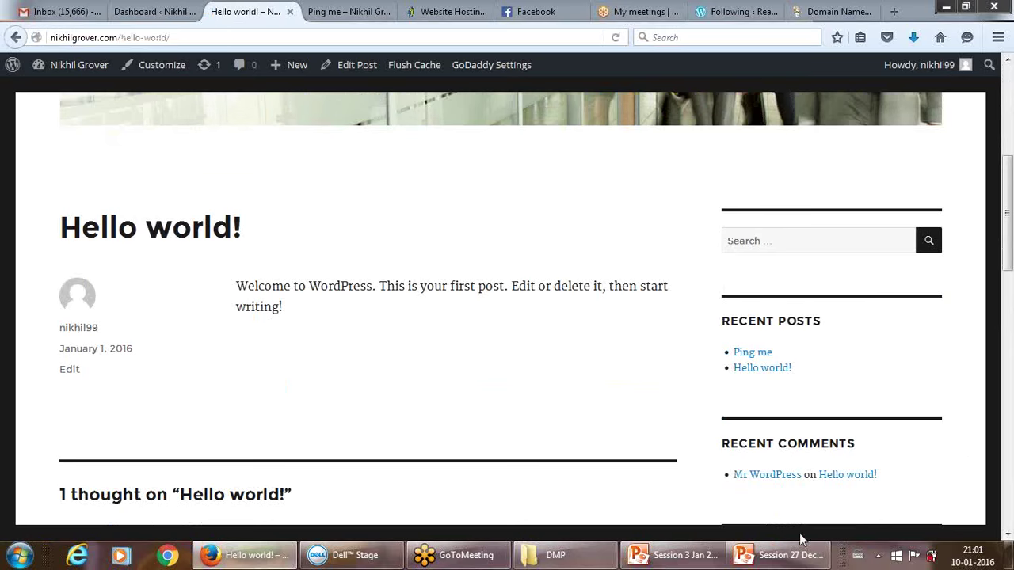
# Minimize and restore Firefox, then switch to the WordPress Dashboard tab.
pyautogui.click(273, 557)
pyautogui.click(275, 558)
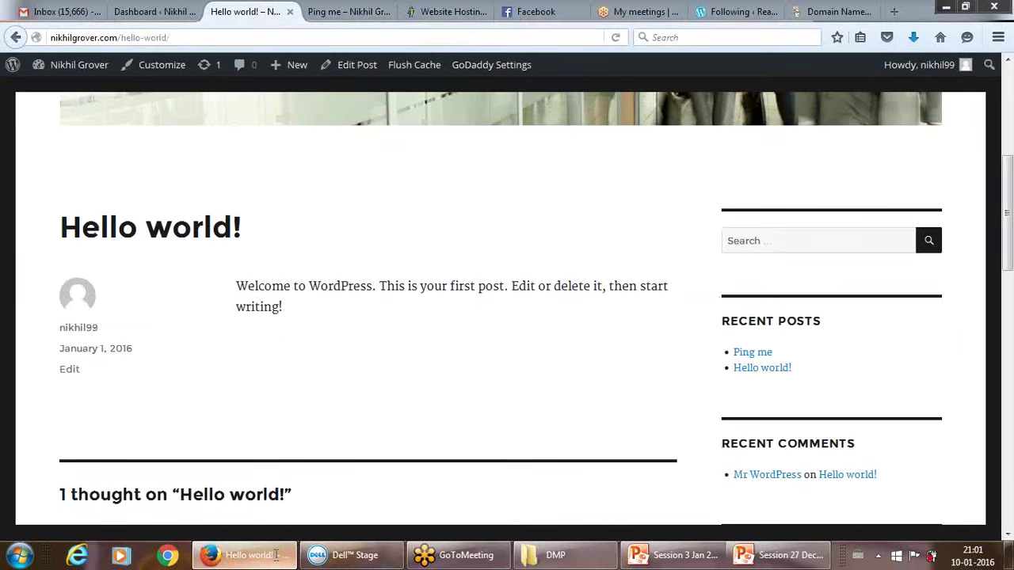
pyautogui.click(147, 12)
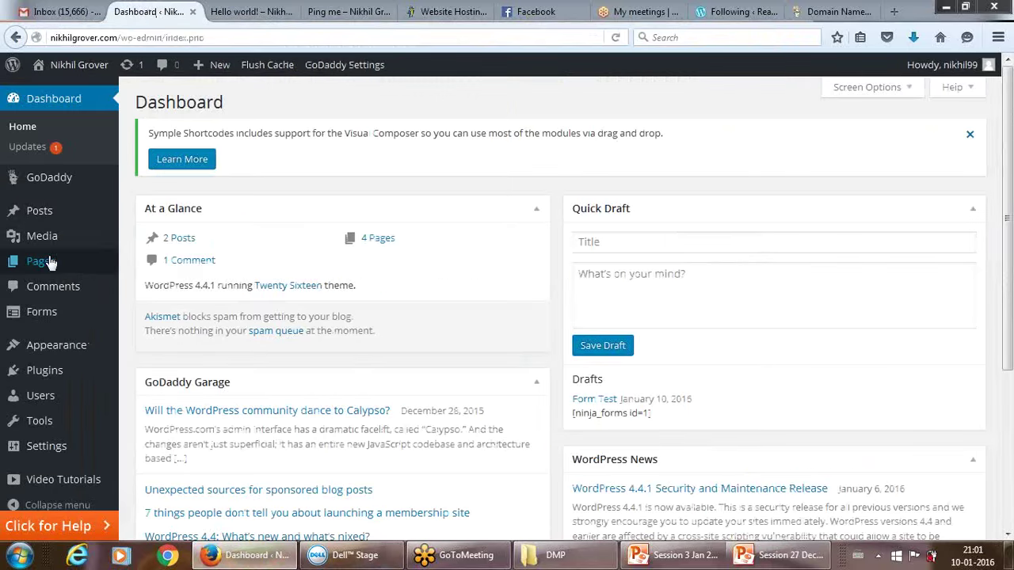
# View All Posts (three posts listed), then start a new post with Add New.
pyautogui.moveTo(40, 214)
pyautogui.click(146, 216)
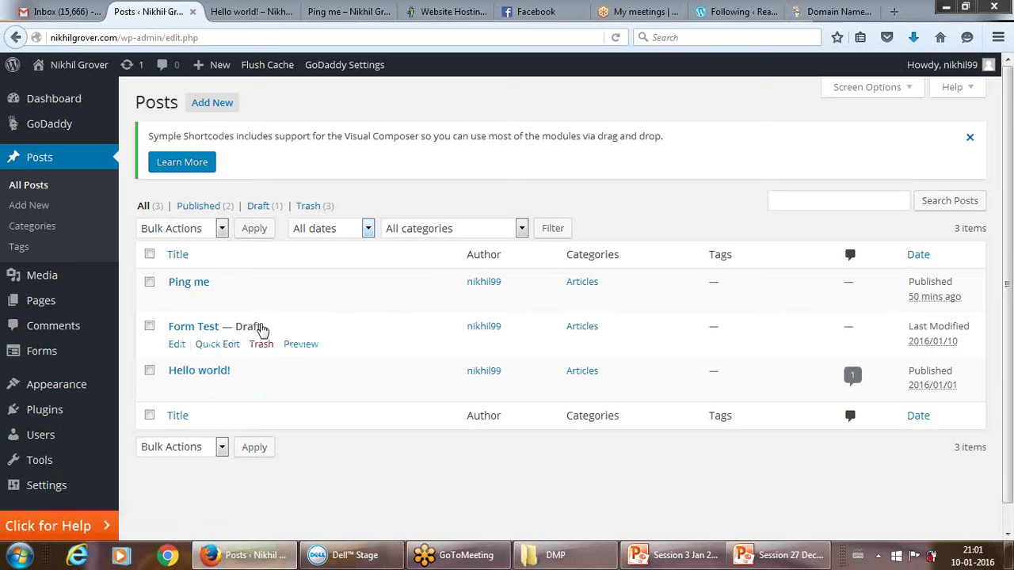
pyautogui.click(39, 208)
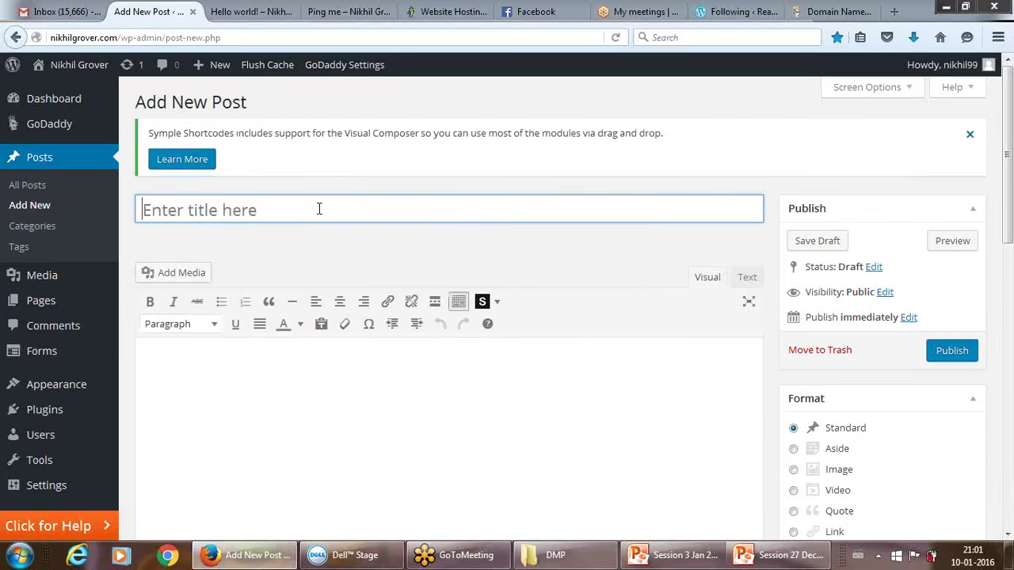
# Title the new post 'Learning Digital Marketing'.
pyautogui.write('For')
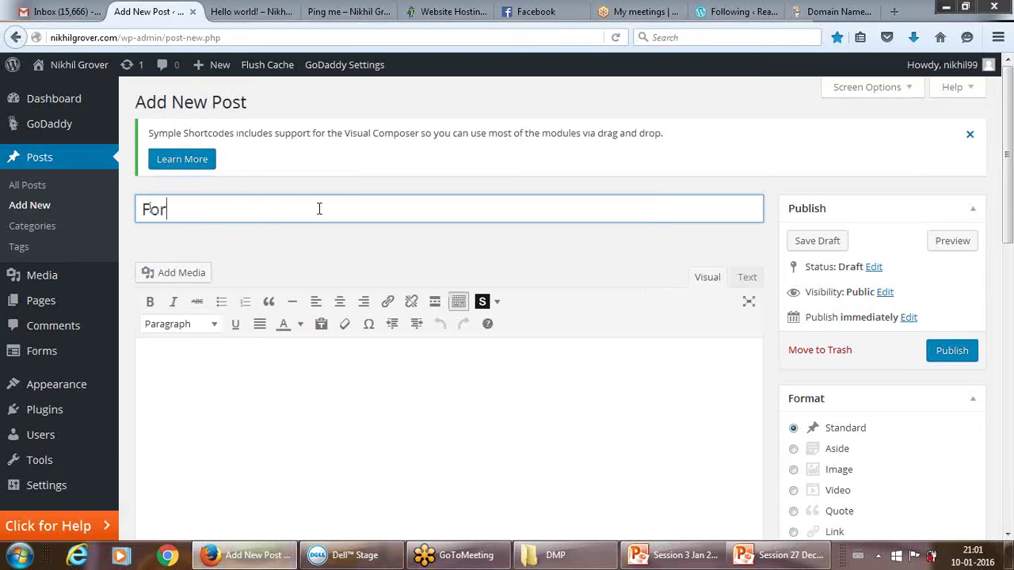
pyautogui.press('BackSpace')
pyautogui.press('BackSpace')
pyautogui.press('BackSpace')
pyautogui.write('La')
pyautogui.press('BackSpace')
pyautogui.write('a')
pyautogui.press('BackSpace')
pyautogui.write('earning ')
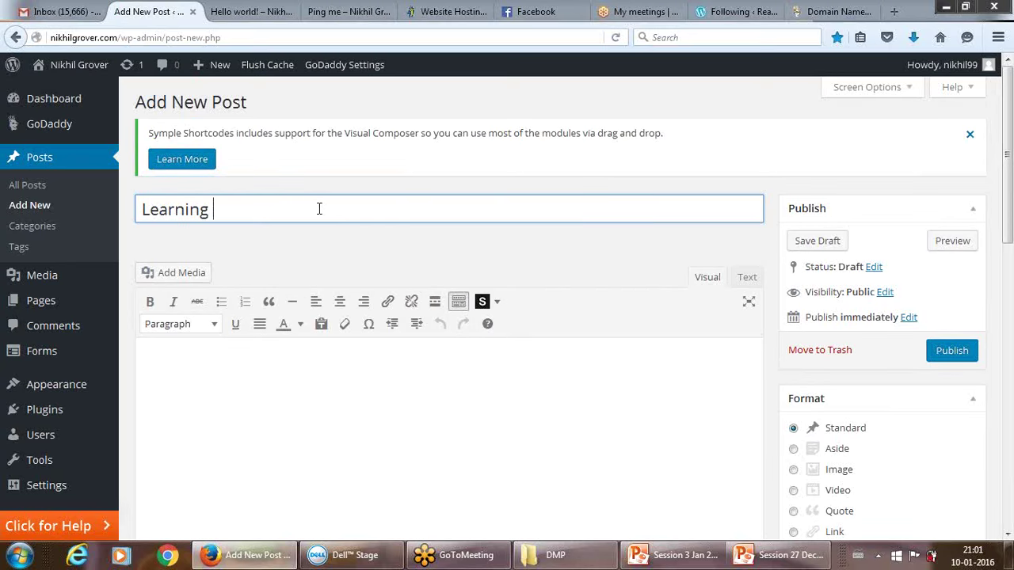
pyautogui.write('Digital Marketing')
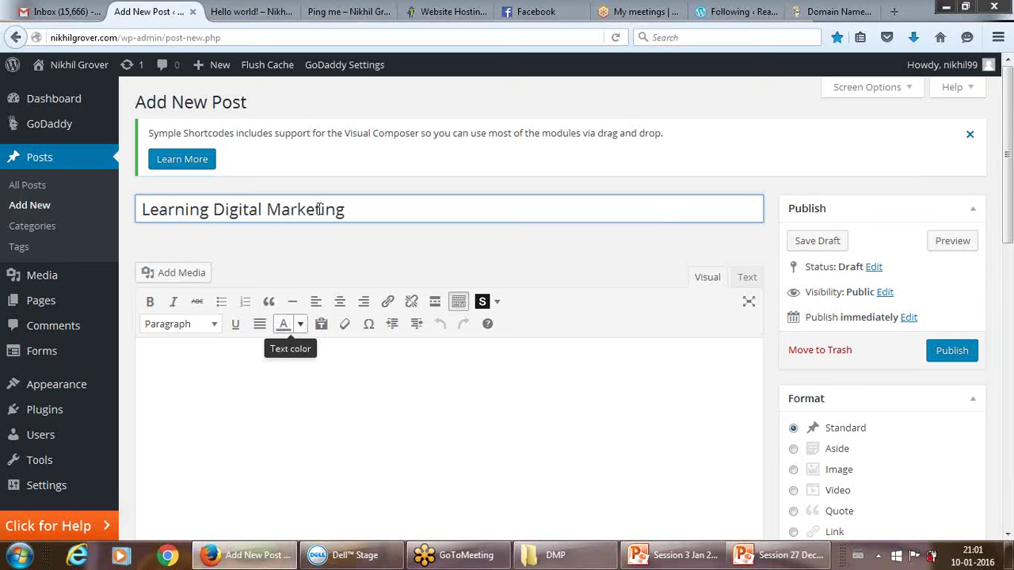
# Write the body line '(Conent)....' followed by 'This is your first session. Hopefully you enjoy.'.
pyautogui.click(258, 388)
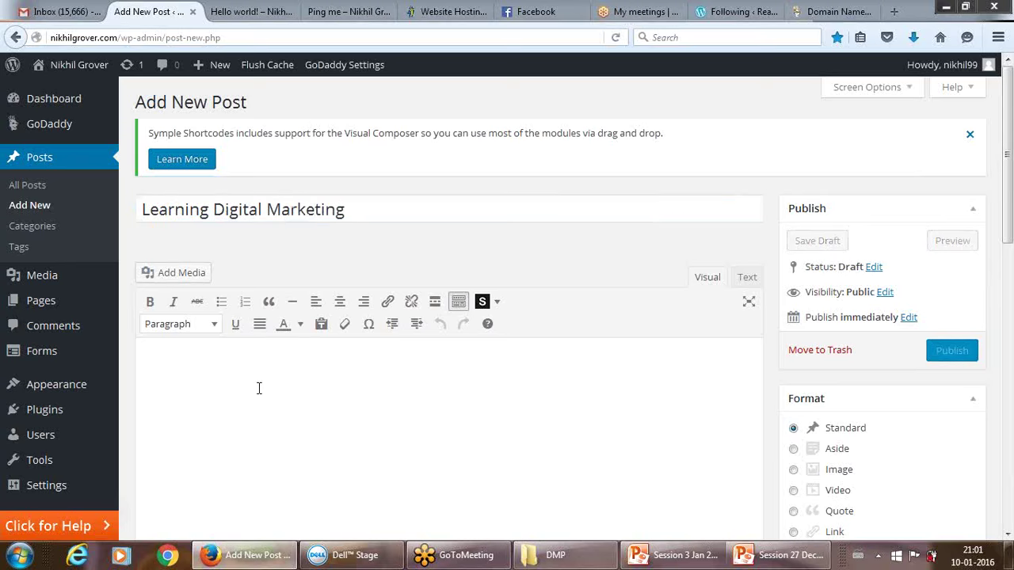
pyautogui.write('(Conete')
pyautogui.press('BackSpace')
pyautogui.press('BackSpace')
pyautogui.write('nt)')
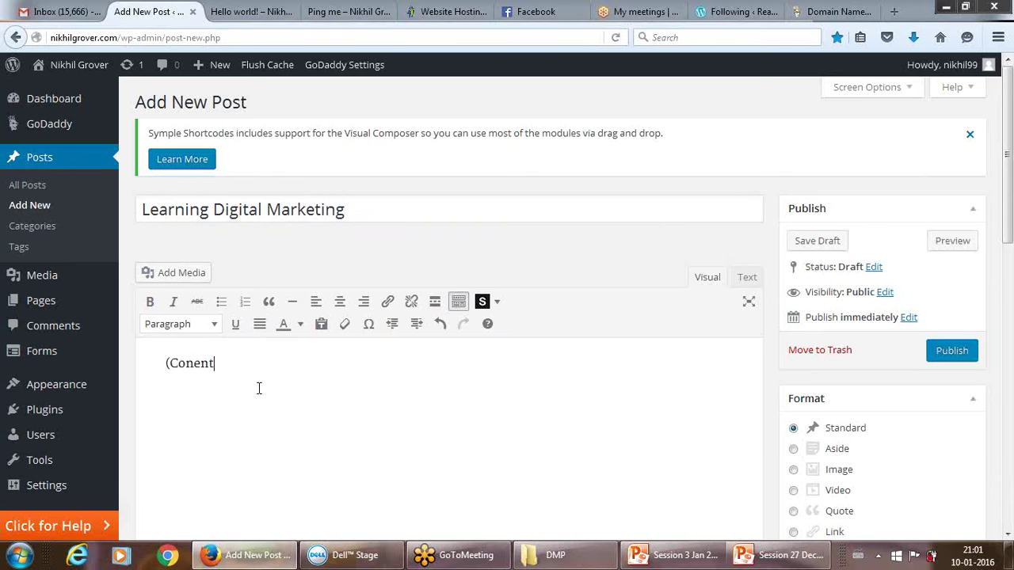
pyautogui.write('....')
pyautogui.press('Return')
pyautogui.write('This')
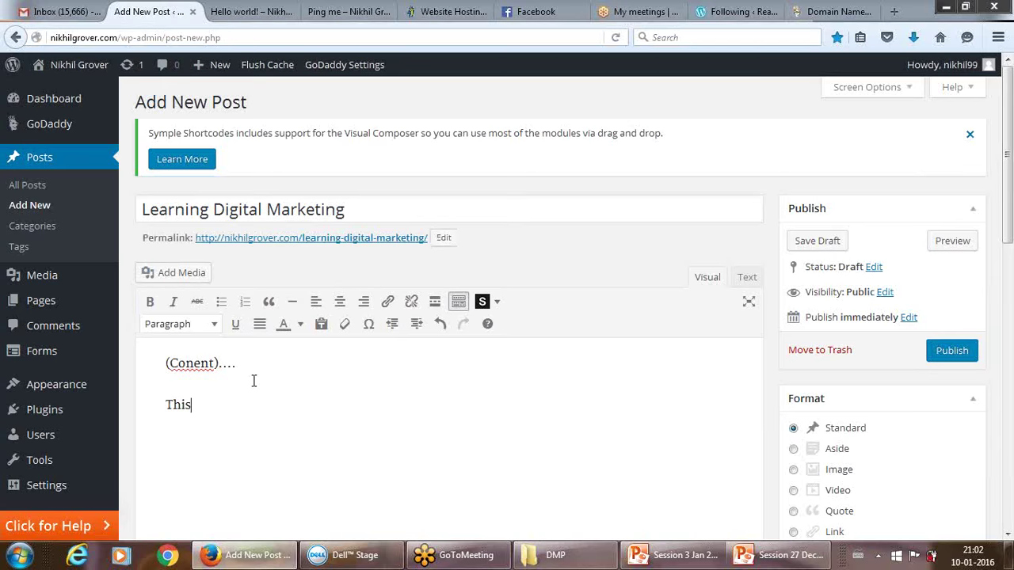
pyautogui.write(' is your first se')
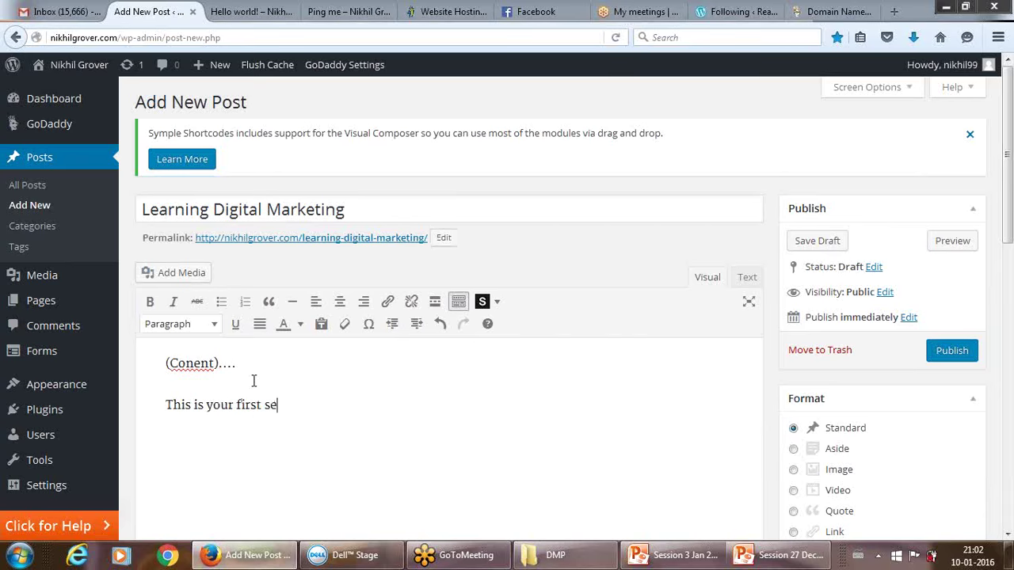
pyautogui.write('ssion. Hopefully')
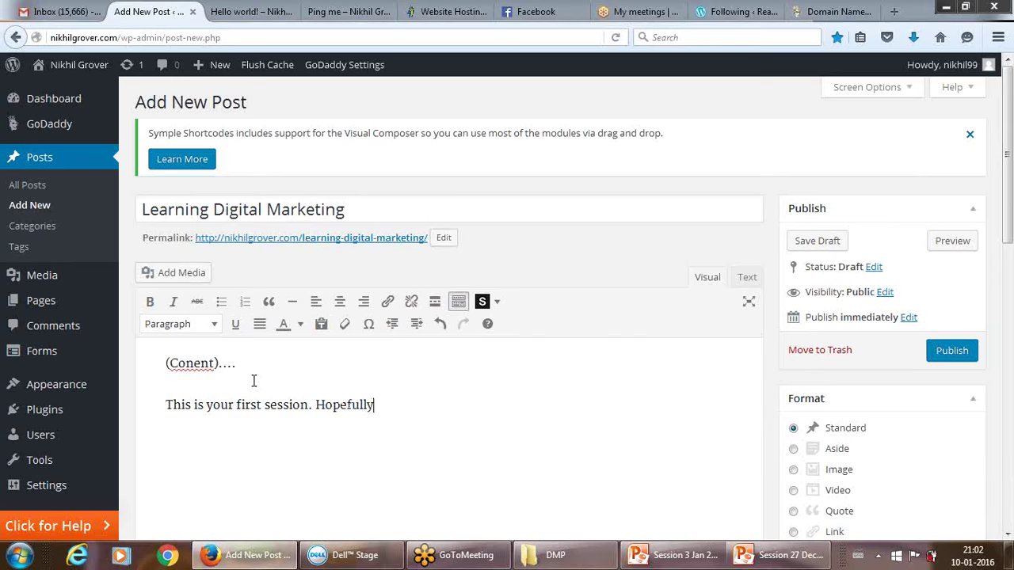
pyautogui.write(" you'enjoy.")
# Make the words 'first session' bold and italic.
pyautogui.moveTo(167, 404); pyautogui.dragTo(309, 405)
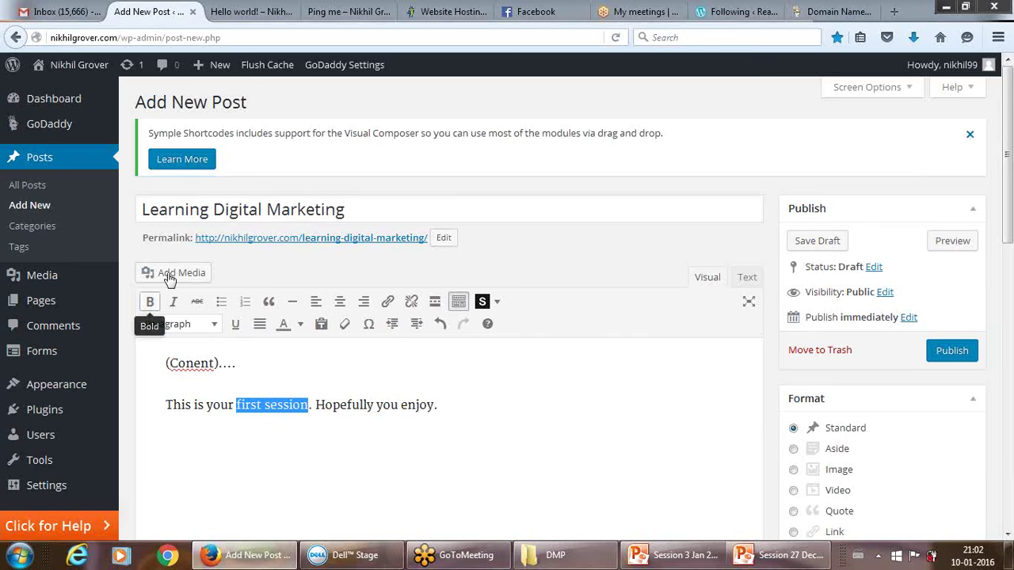
pyautogui.click(150, 302)
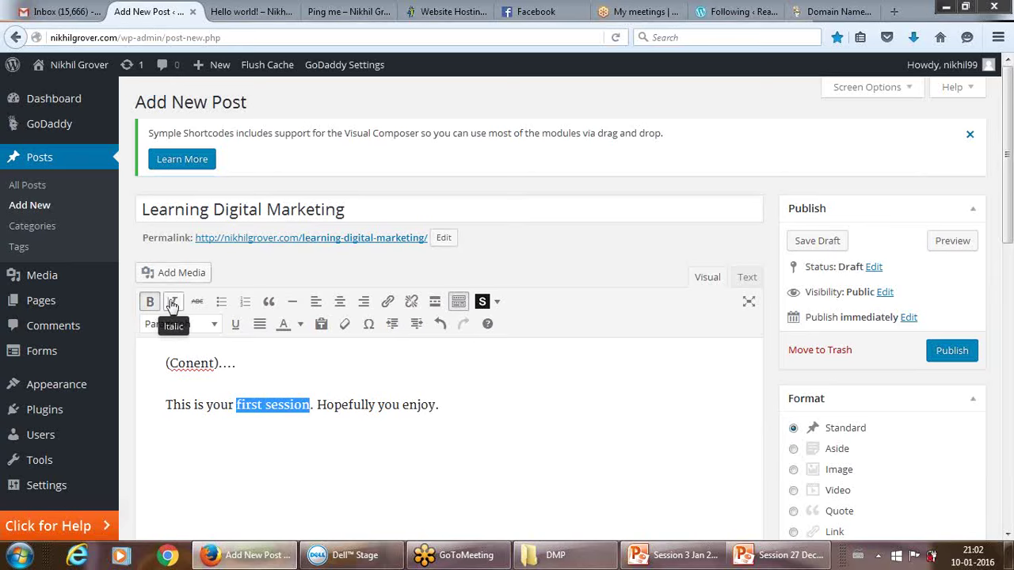
pyautogui.click(174, 302)
pyautogui.click(202, 425)
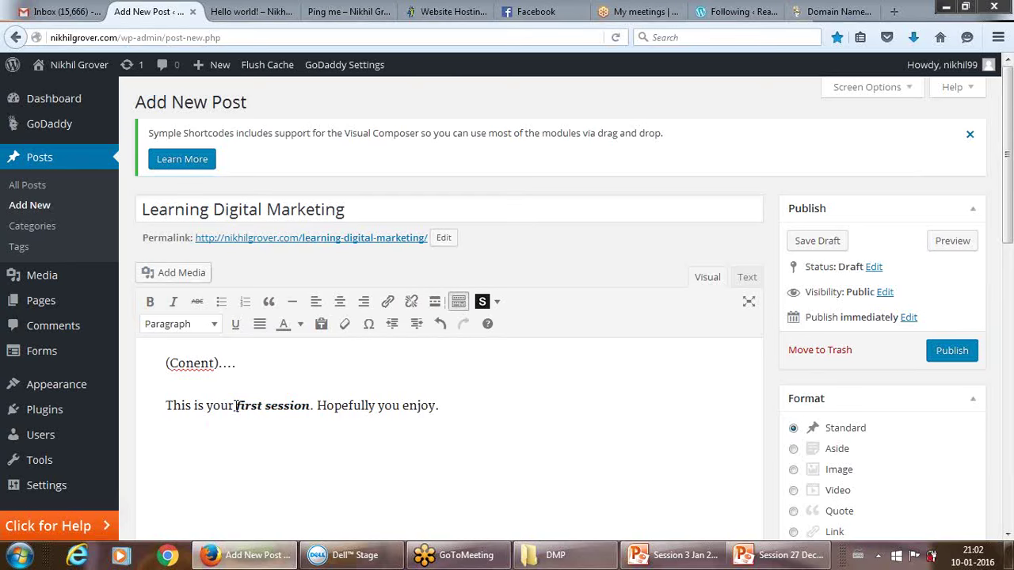
# Link 'first session' to the dmpaathshala.com address.
pyautogui.moveTo(232, 404); pyautogui.dragTo(315, 404)
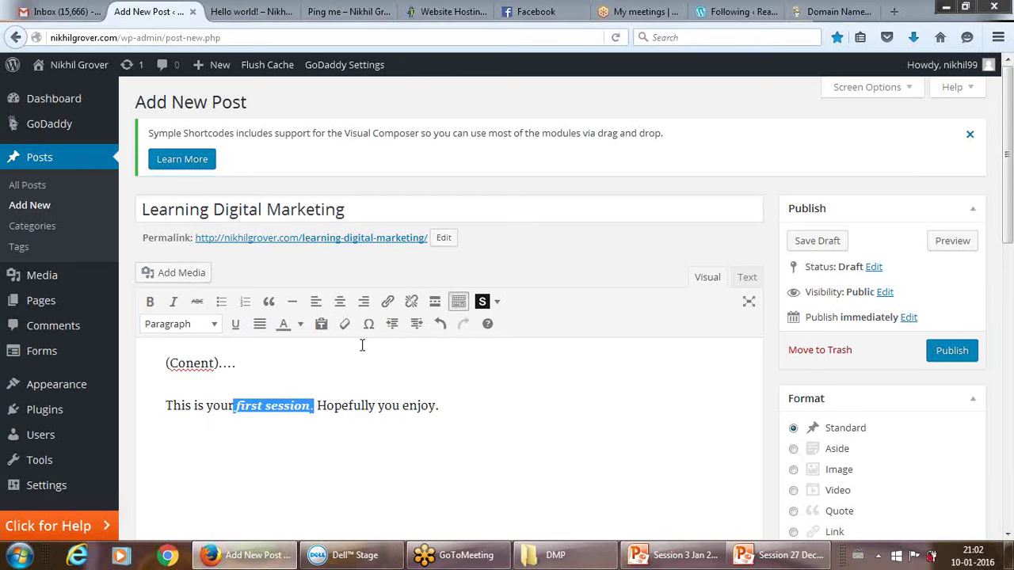
pyautogui.click(387, 302)
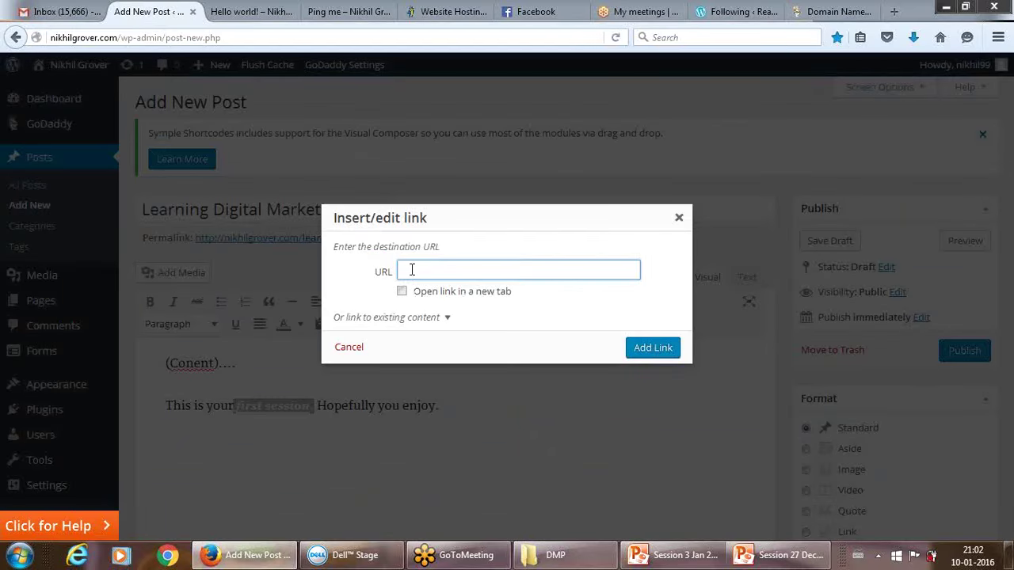
pyautogui.write('ww')
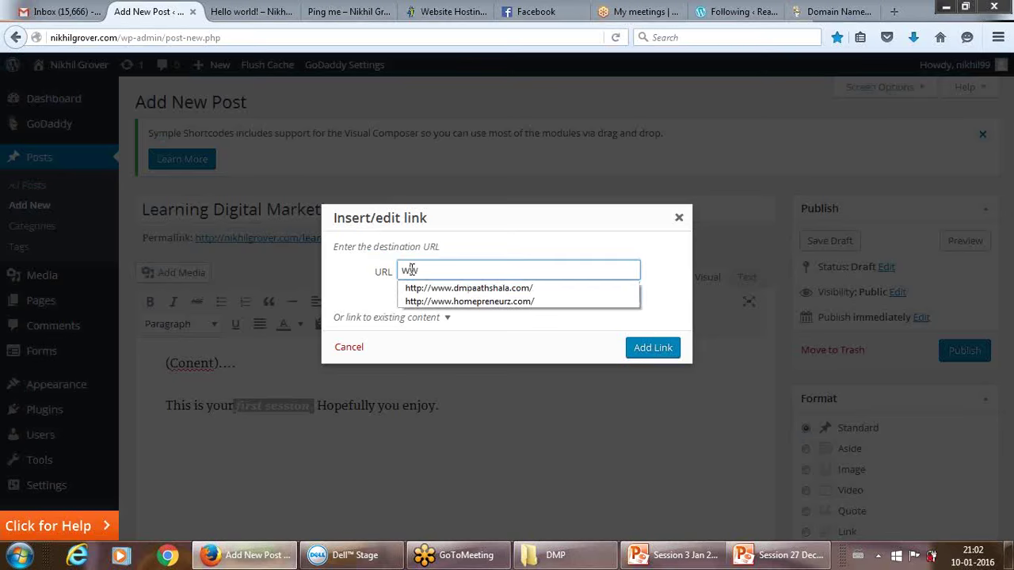
pyautogui.click(416, 288)
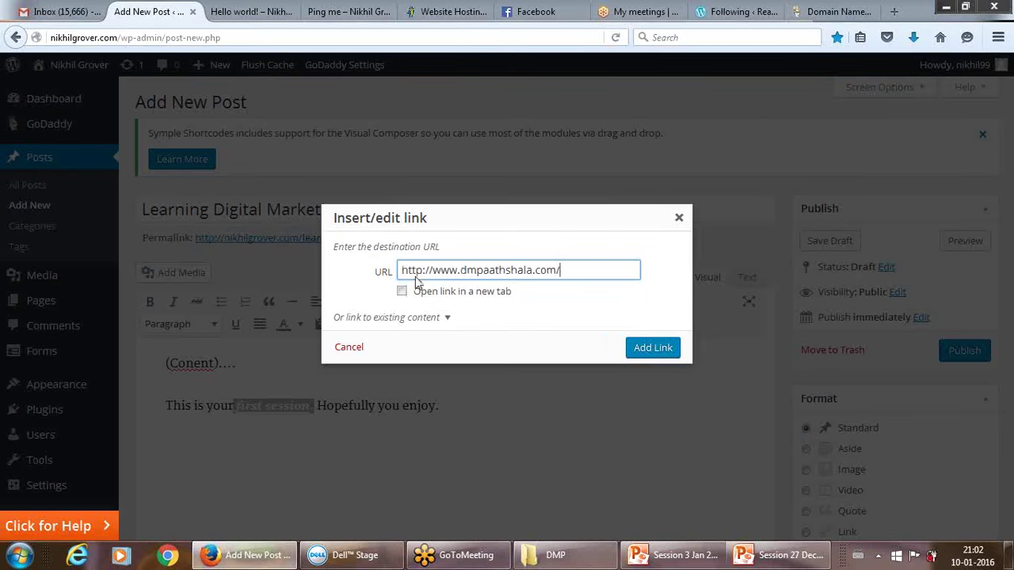
pyautogui.click(644, 347)
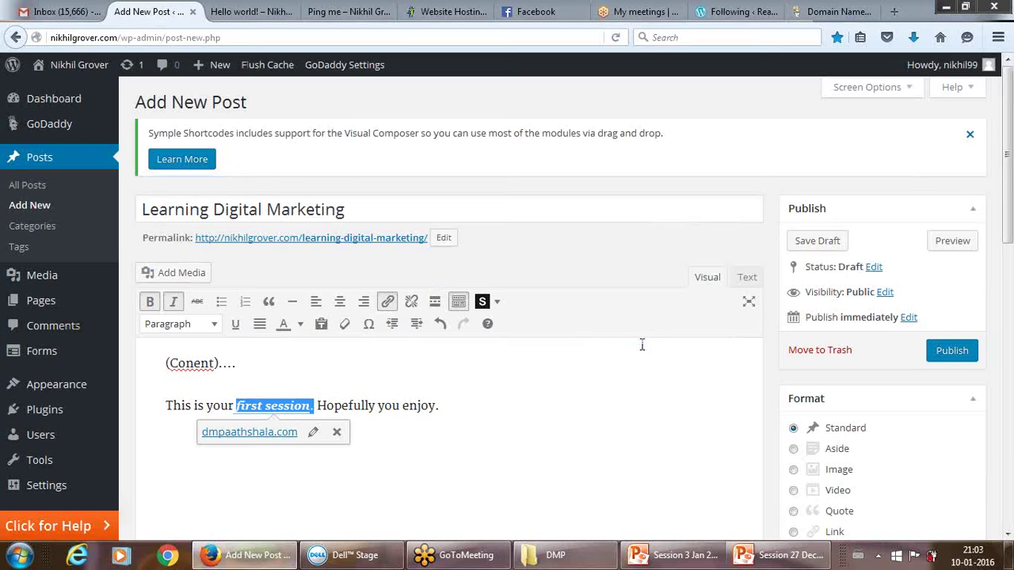
pyautogui.click(405, 437)
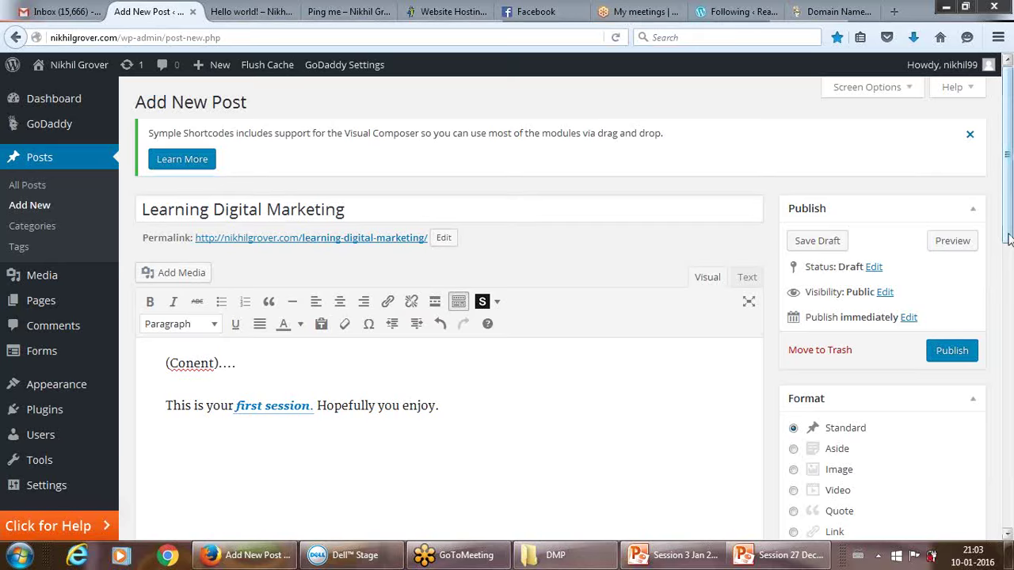
# Tick the Marketing Training and Digital Marekting Training categories for the post.
pyautogui.scroll(-2, 1008, 303)
pyautogui.scroll(-5, 1009, 302)
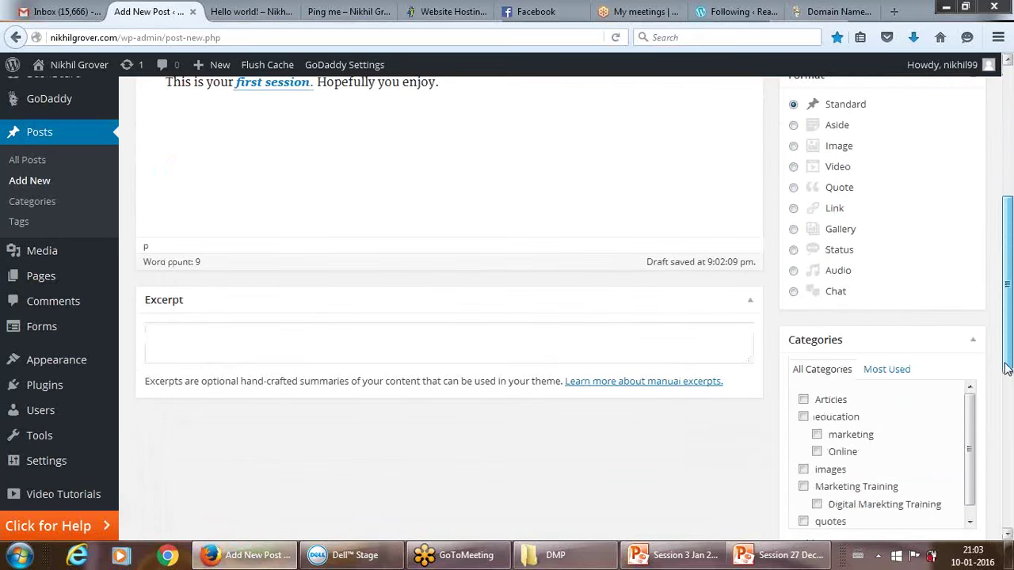
pyautogui.moveTo(1006, 380); pyautogui.dragTo(1004, 407)
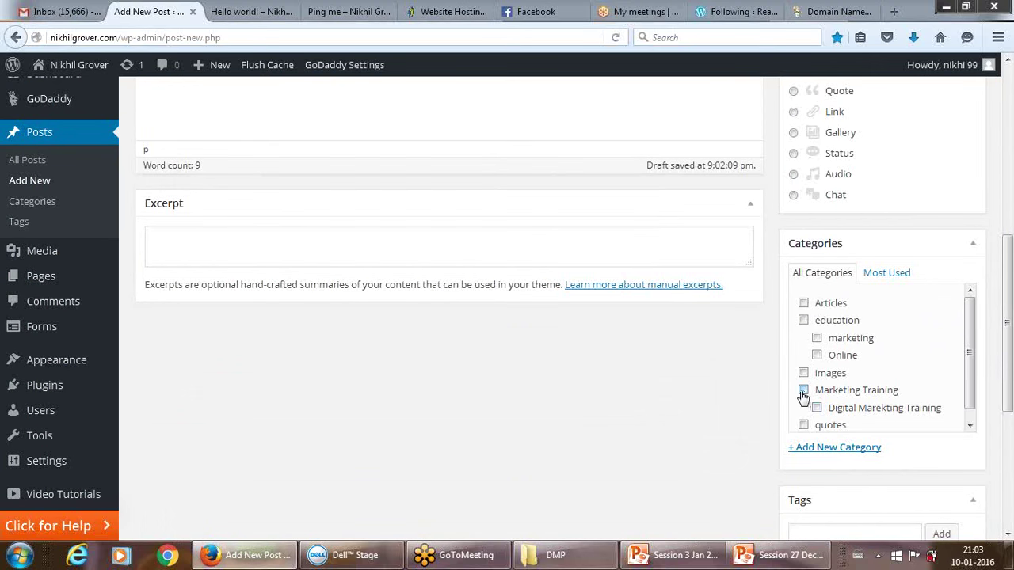
pyautogui.click(804, 390)
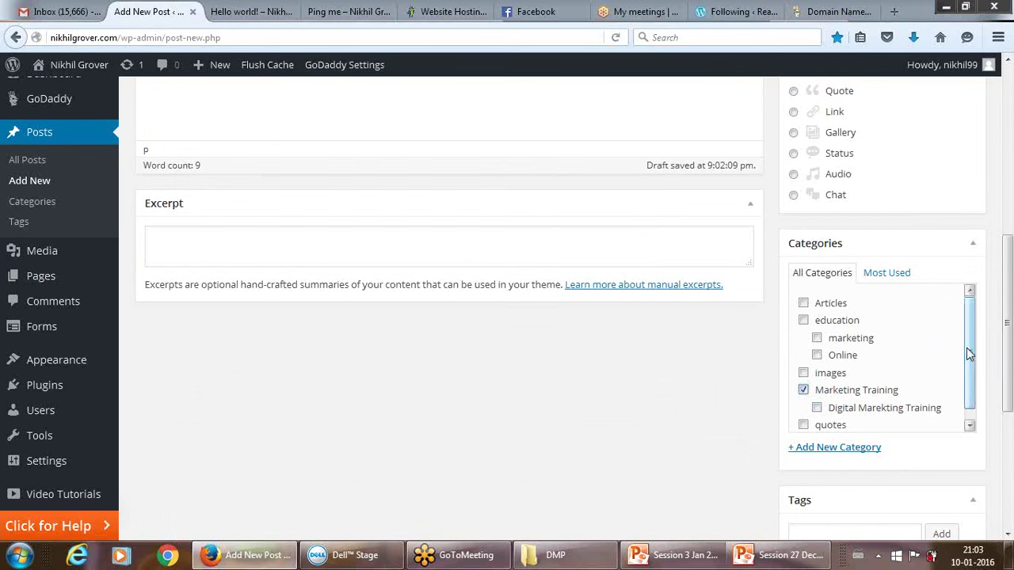
pyautogui.moveTo(968, 354); pyautogui.dragTo(968, 377)
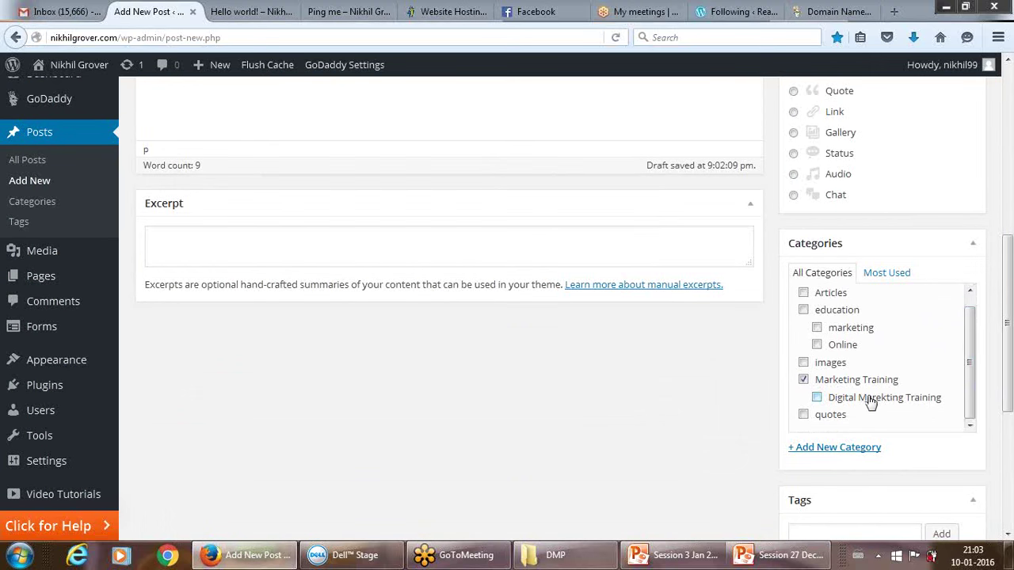
pyautogui.click(817, 397)
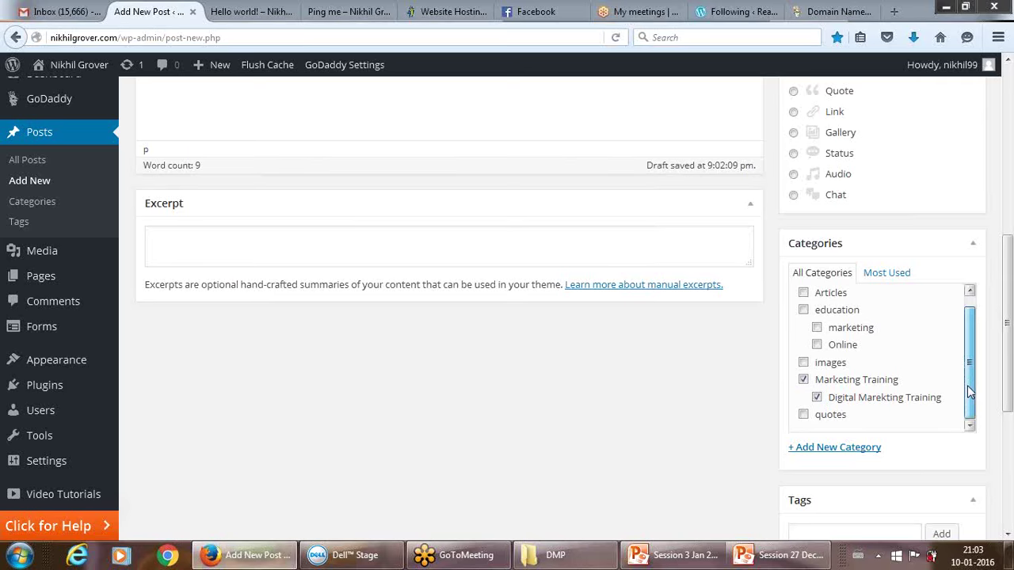
# Enter the new category name DMP and choose Marketing Training as its parent.
pyautogui.click(838, 453)
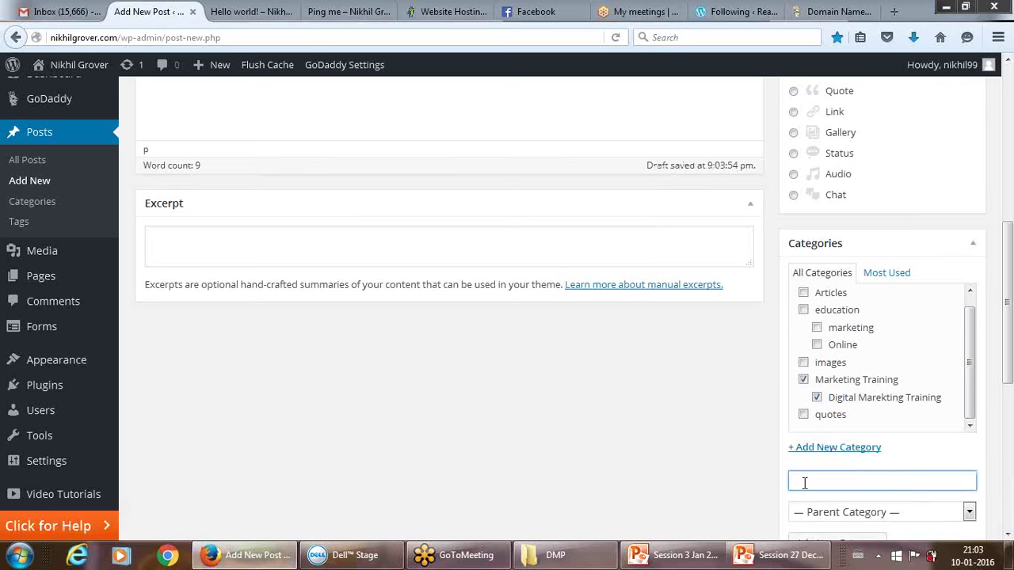
pyautogui.write('DMPO')
pyautogui.press('BackSpace')
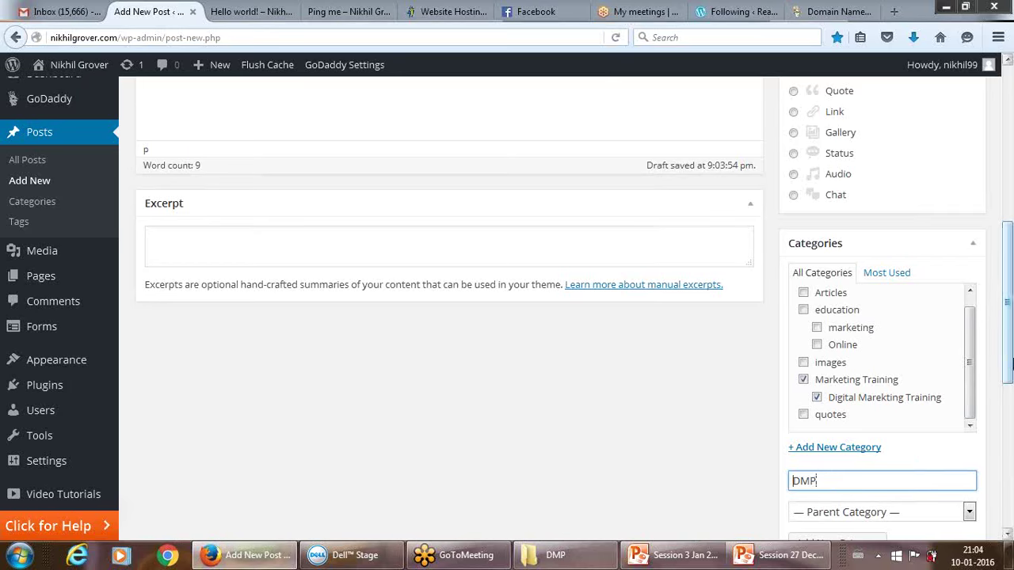
pyautogui.moveTo(1008, 373); pyautogui.dragTo(1008, 423)
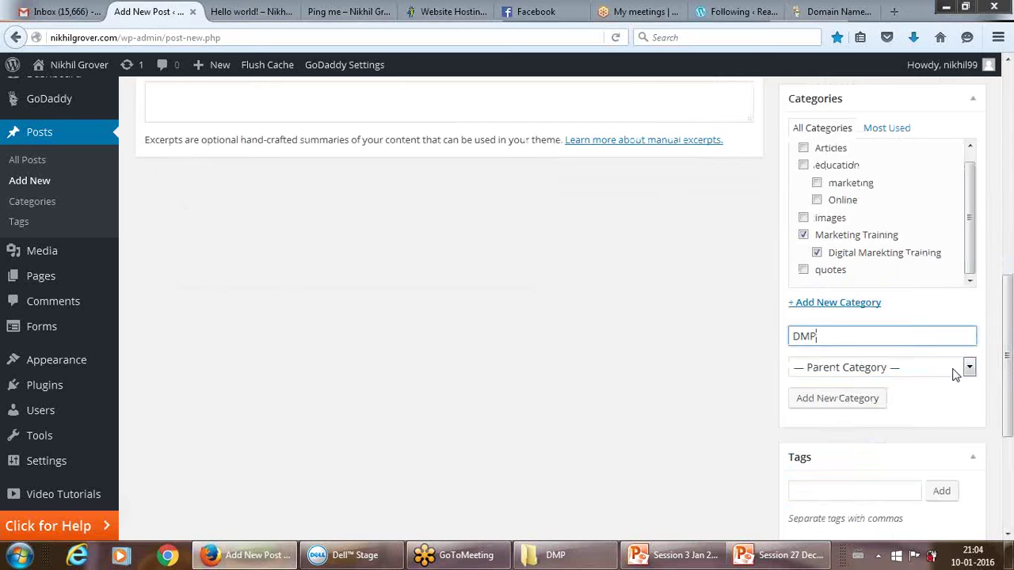
pyautogui.click(953, 369)
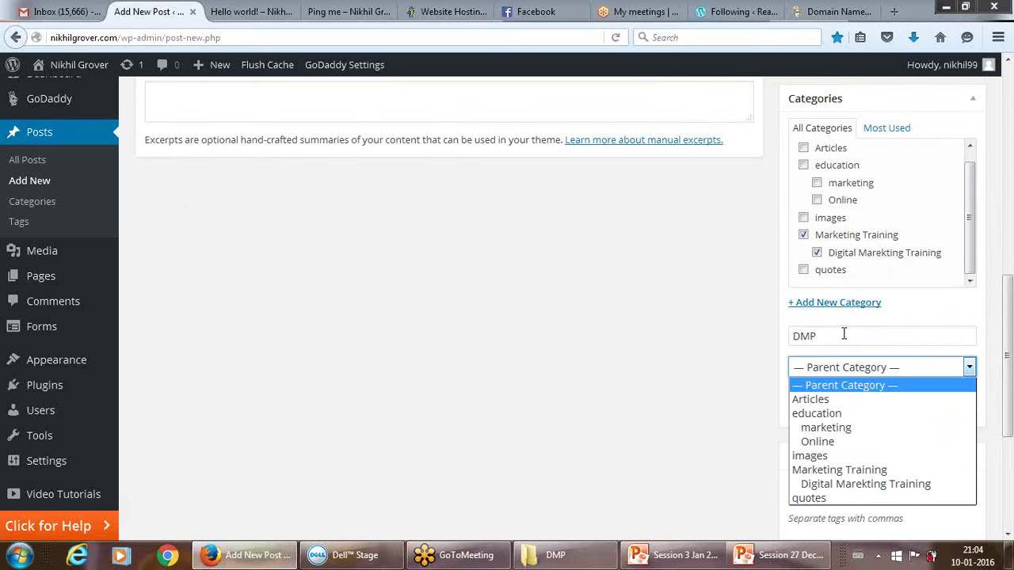
pyautogui.click(824, 469)
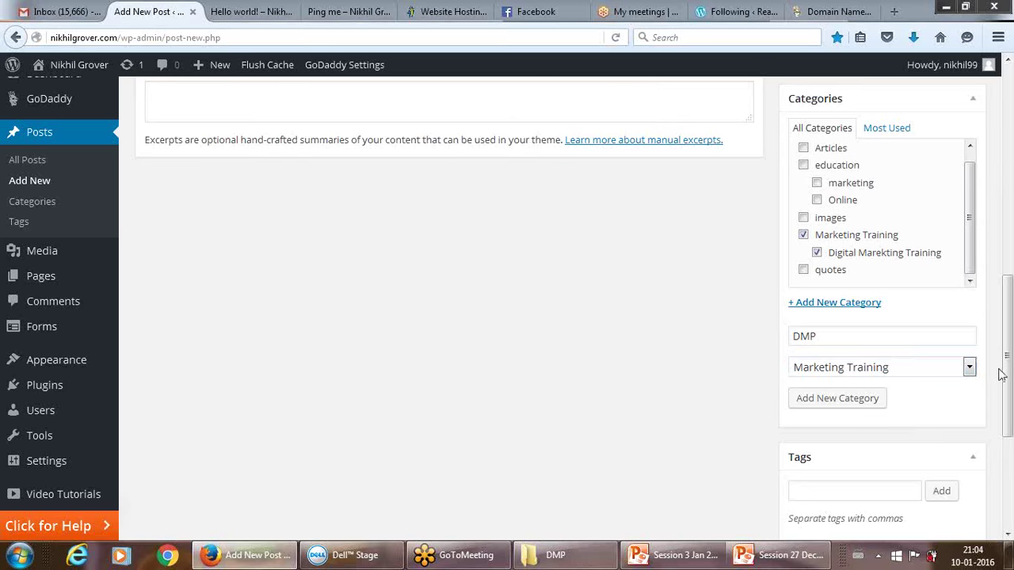
pyautogui.moveTo(1003, 373); pyautogui.dragTo(1003, 423)
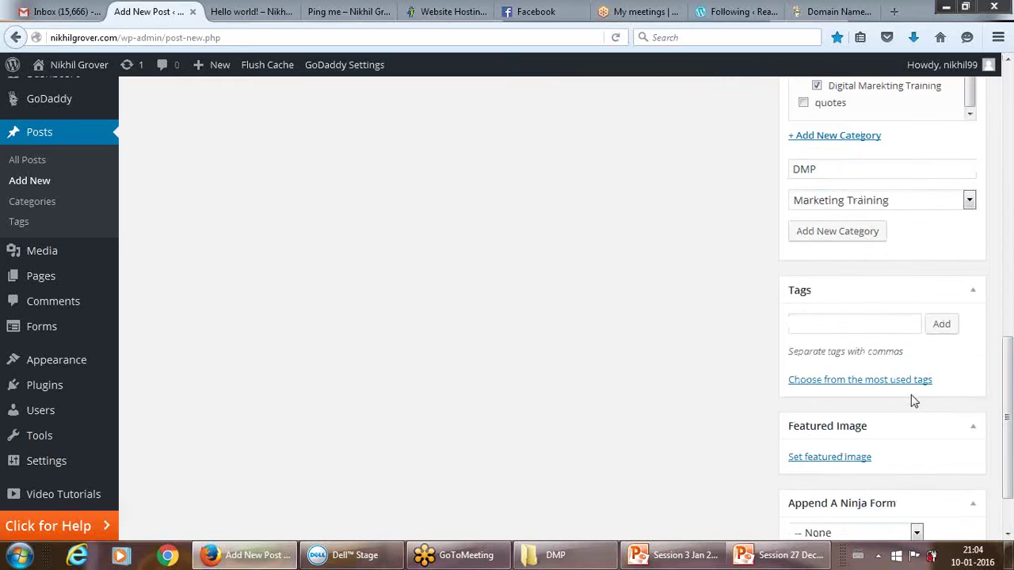
# Add the tags Digital Marketing and DMP to the post.
pyautogui.click(881, 322)
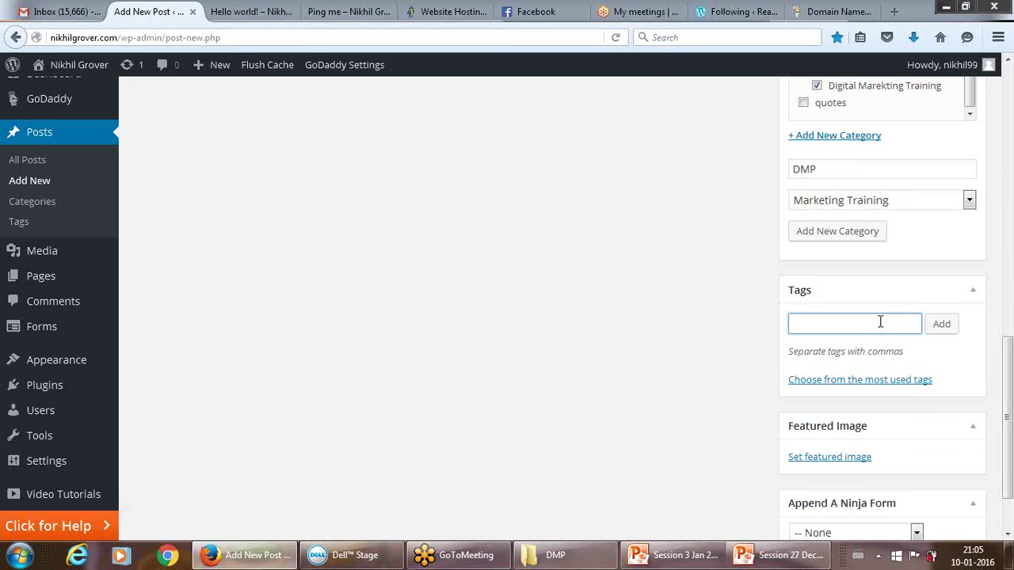
pyautogui.write('digital marketing')
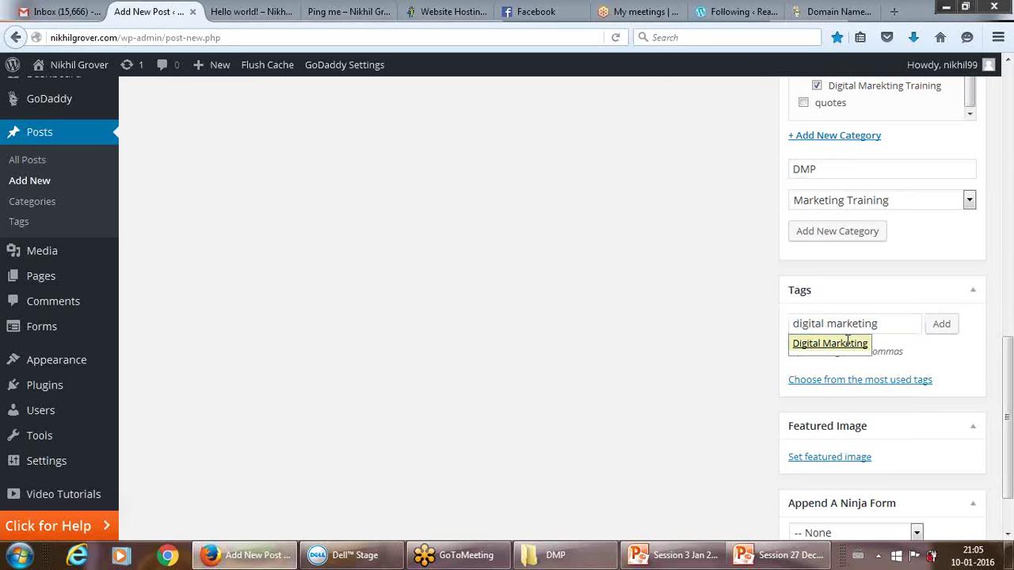
pyautogui.click(846, 345)
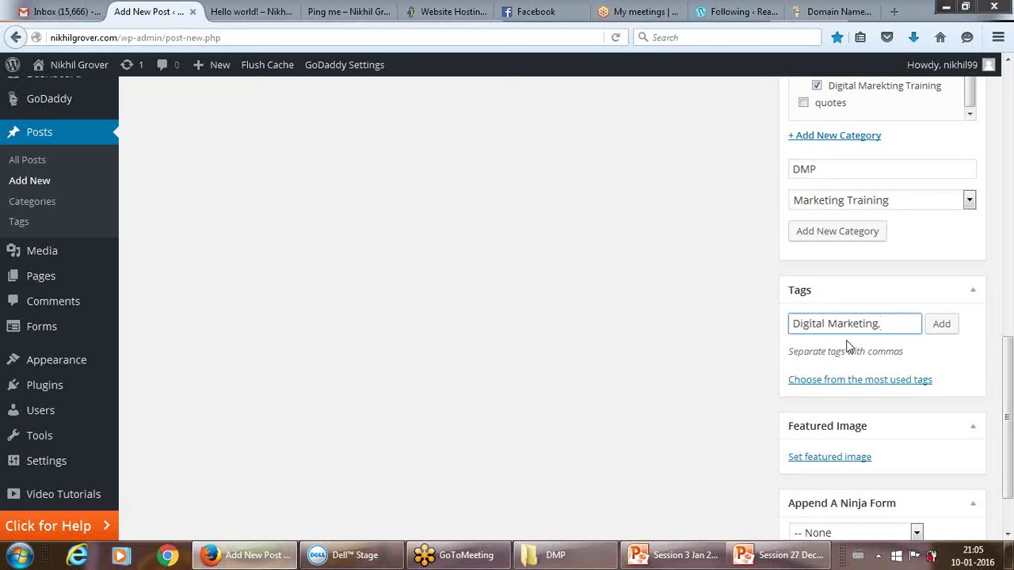
pyautogui.click(942, 327)
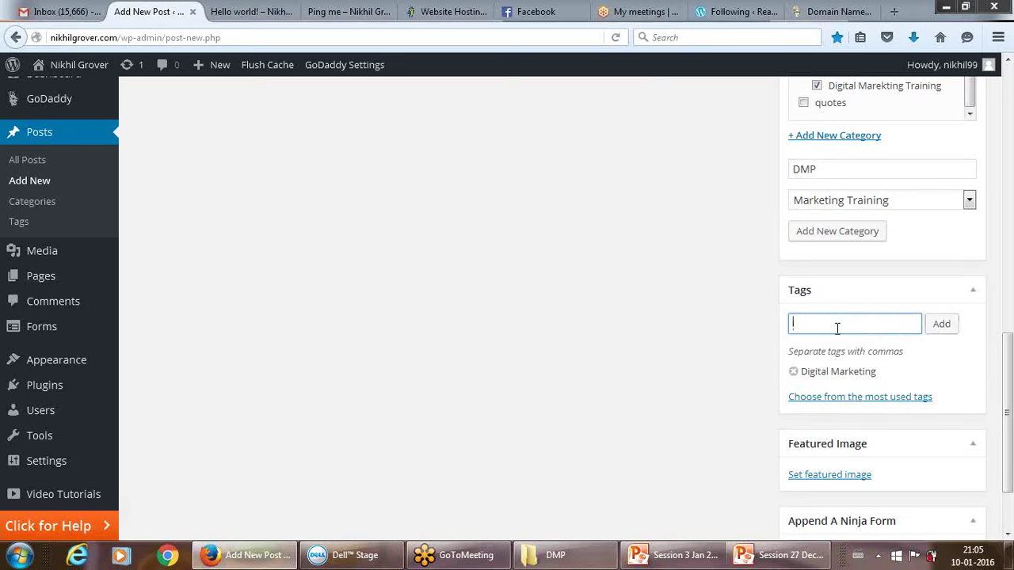
pyautogui.write('DMP')
pyautogui.click(943, 324)
pyautogui.moveTo(1008, 337); pyautogui.dragTo(1007, 186)
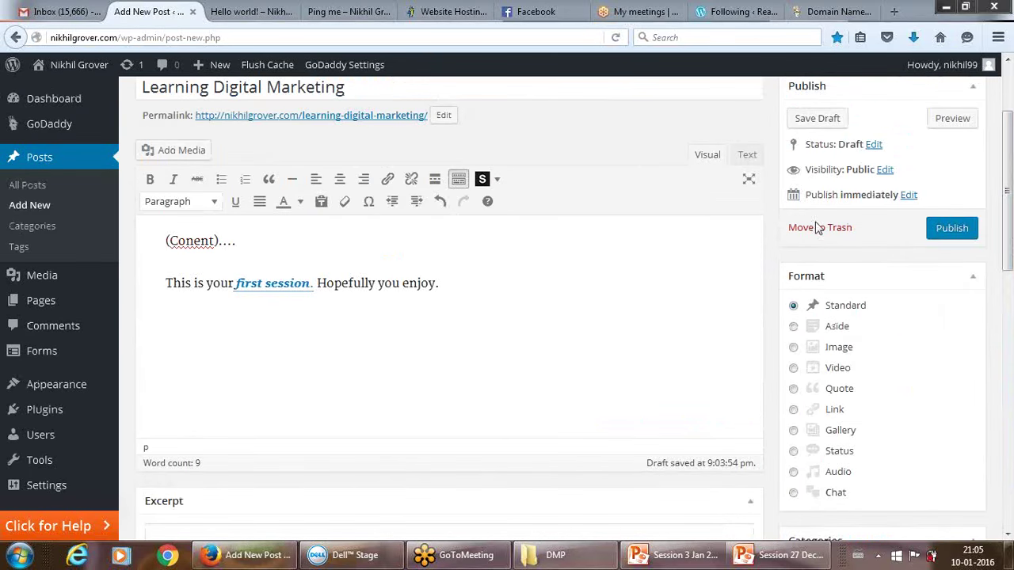
# Try Password protected visibility, then set the post's visibility back to Public.
pyautogui.scroll(1, 1009, 156)
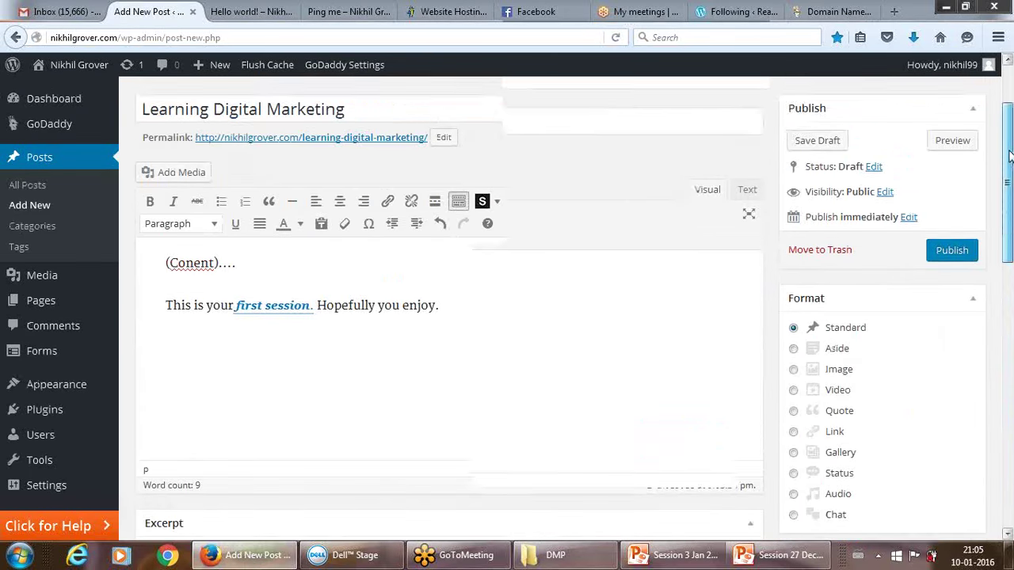
pyautogui.scroll(2, 1009, 157)
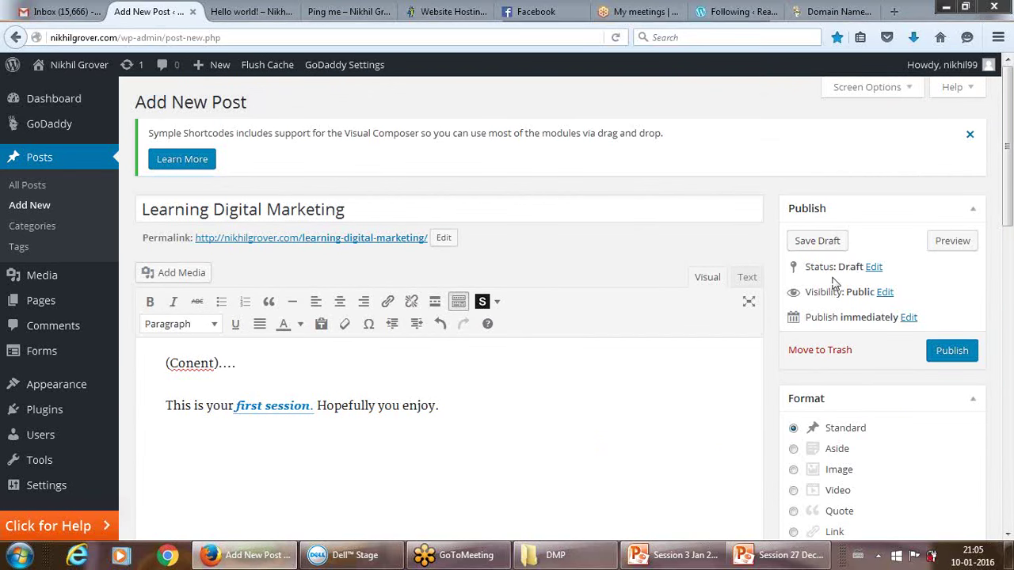
pyautogui.click(885, 293)
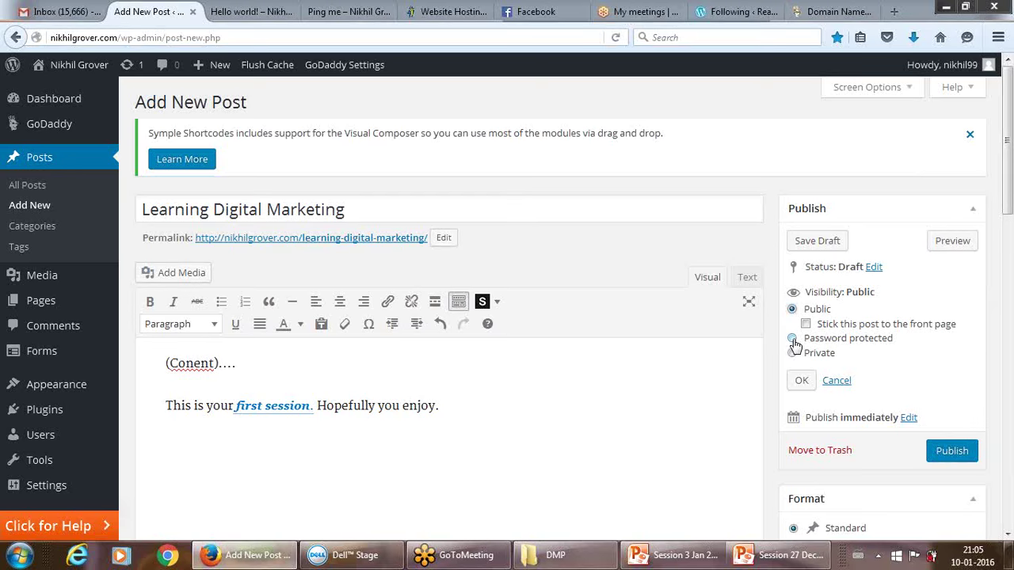
pyautogui.click(792, 338)
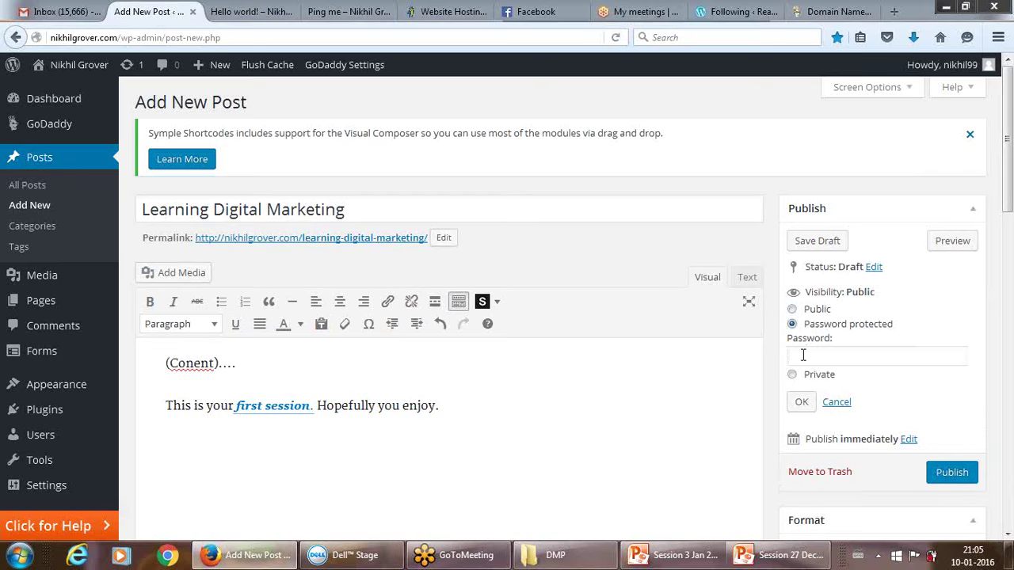
pyautogui.click(803, 354)
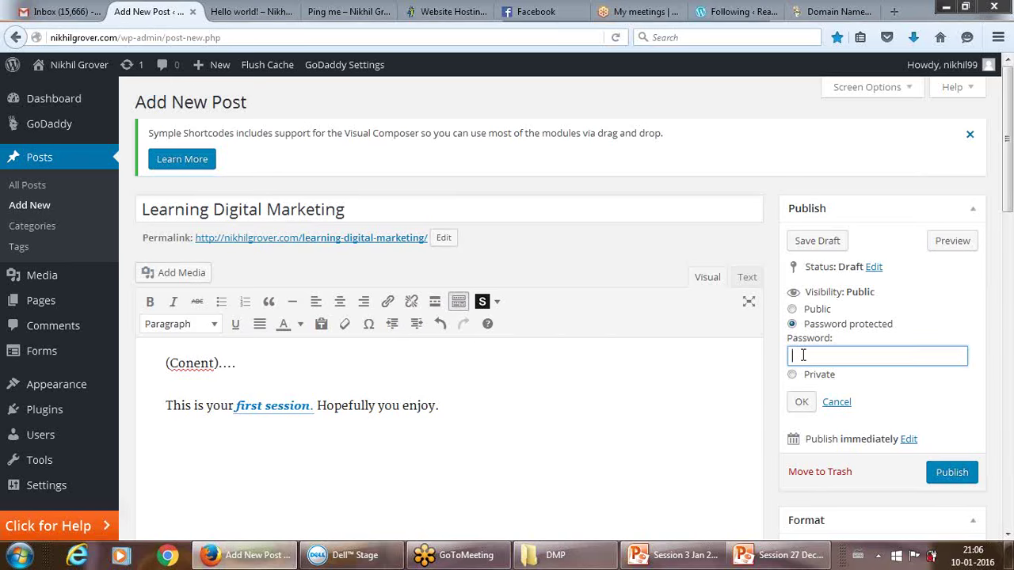
pyautogui.click(792, 310)
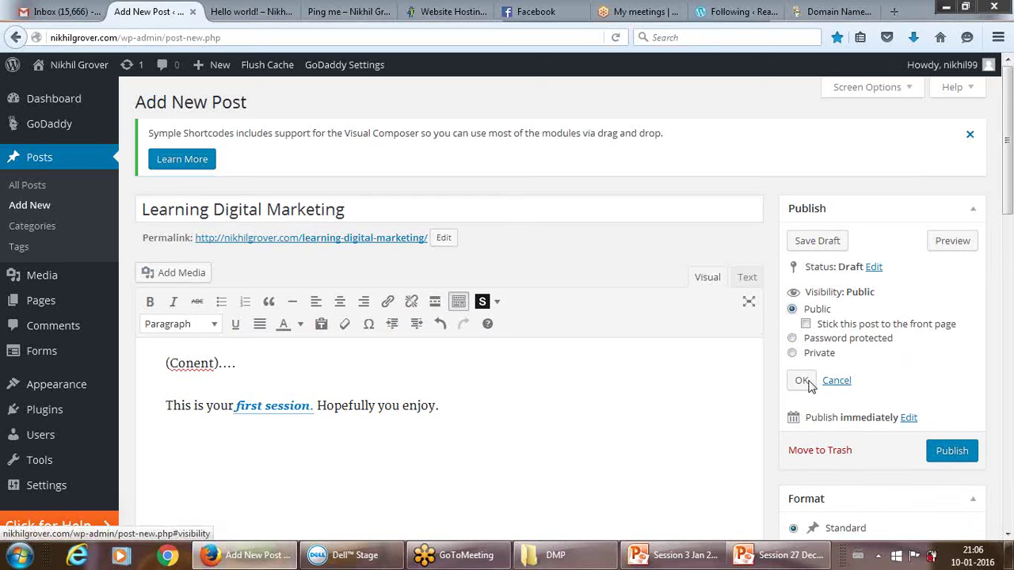
# Open the publish date settings and check the month list, leaving it at 01-Jan.
pyautogui.click(910, 418)
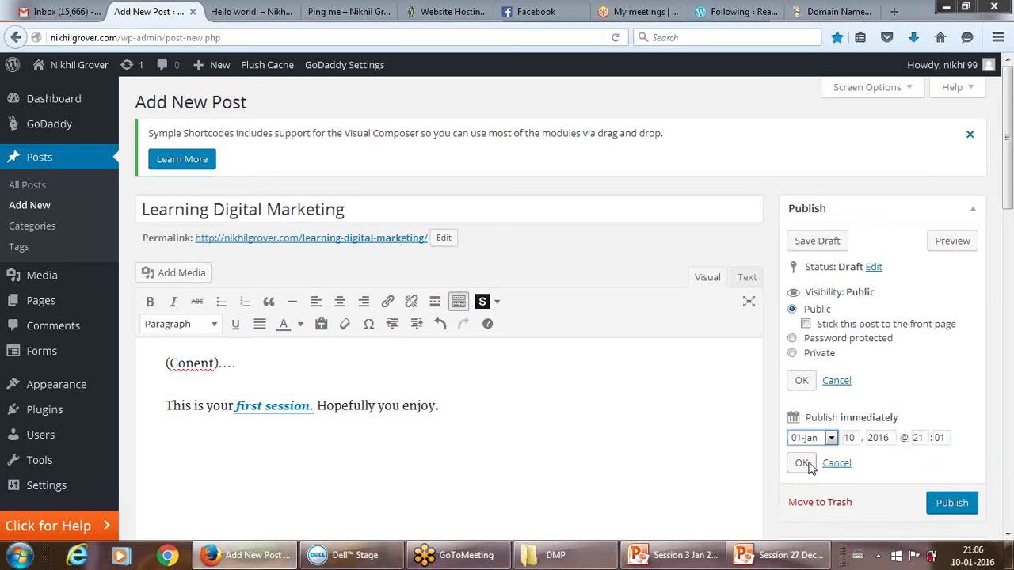
pyautogui.hotkey('alt', 'Down')
pyautogui.press('Escape')
# Publish the post, go to All Posts, and reload the live site tab.
pyautogui.click(951, 504)
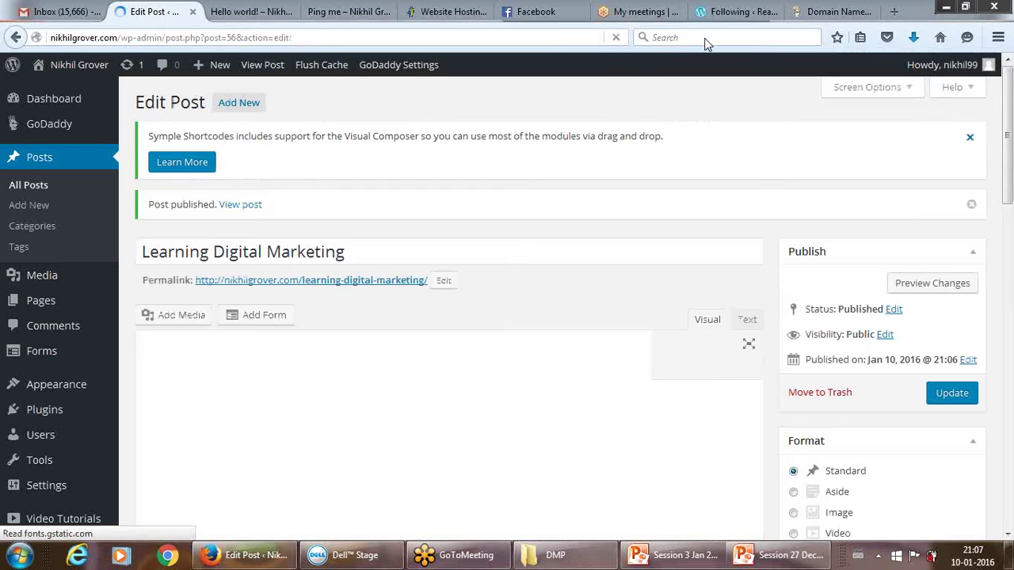
pyautogui.click(42, 190)
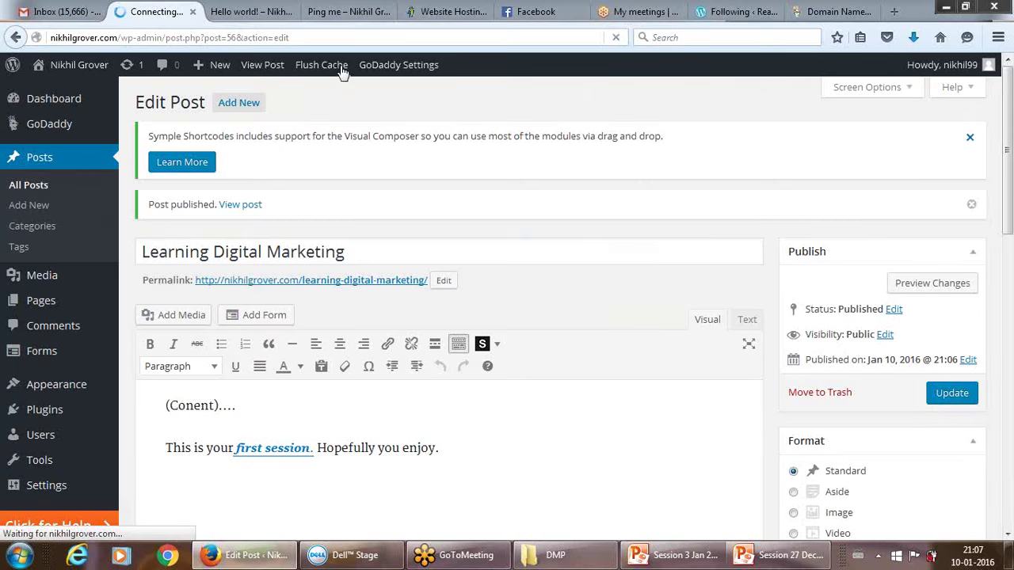
pyautogui.click(273, 16)
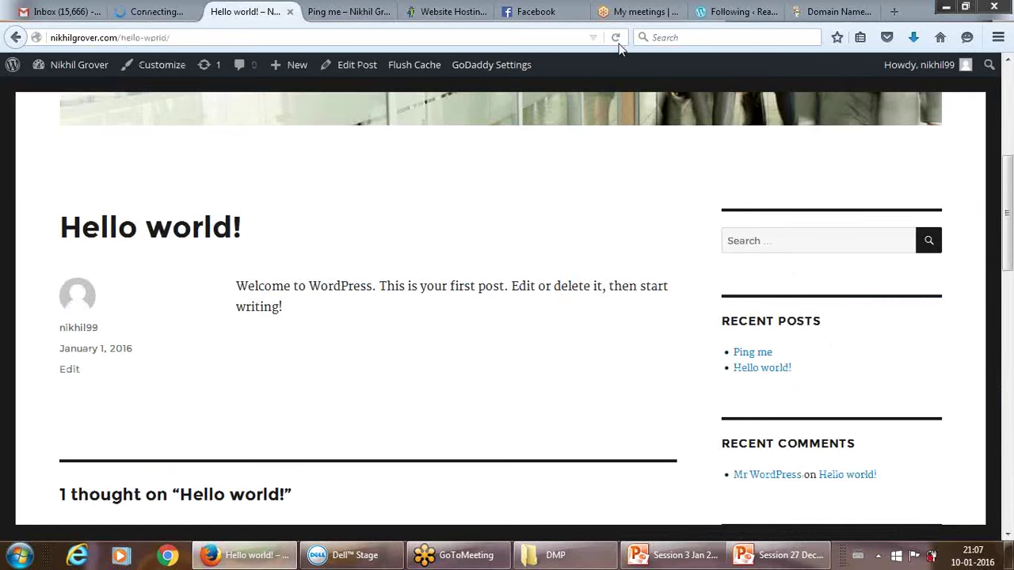
pyautogui.click(617, 38)
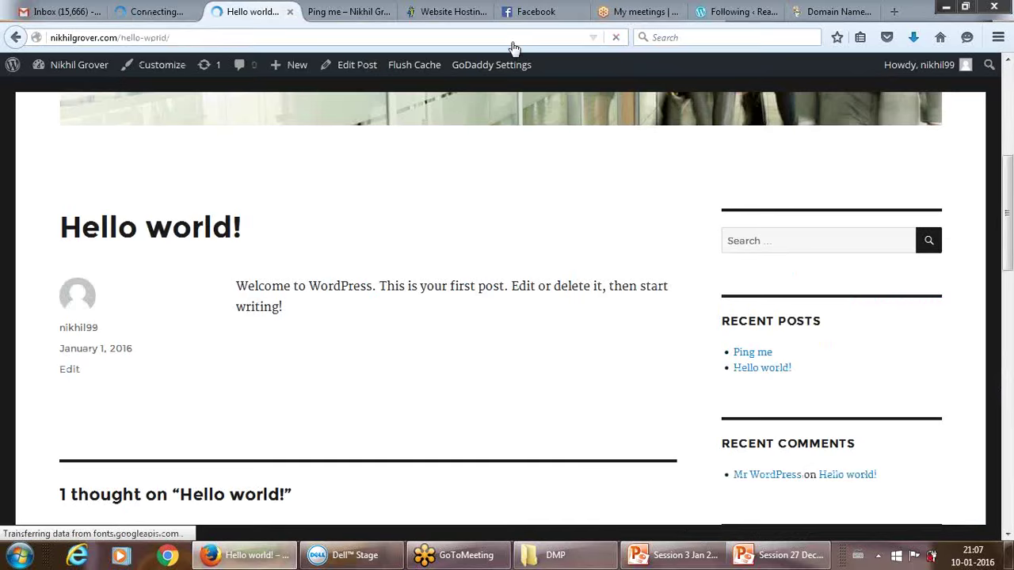
pyautogui.hotkey('ctrl', 'shift', 'Tab')
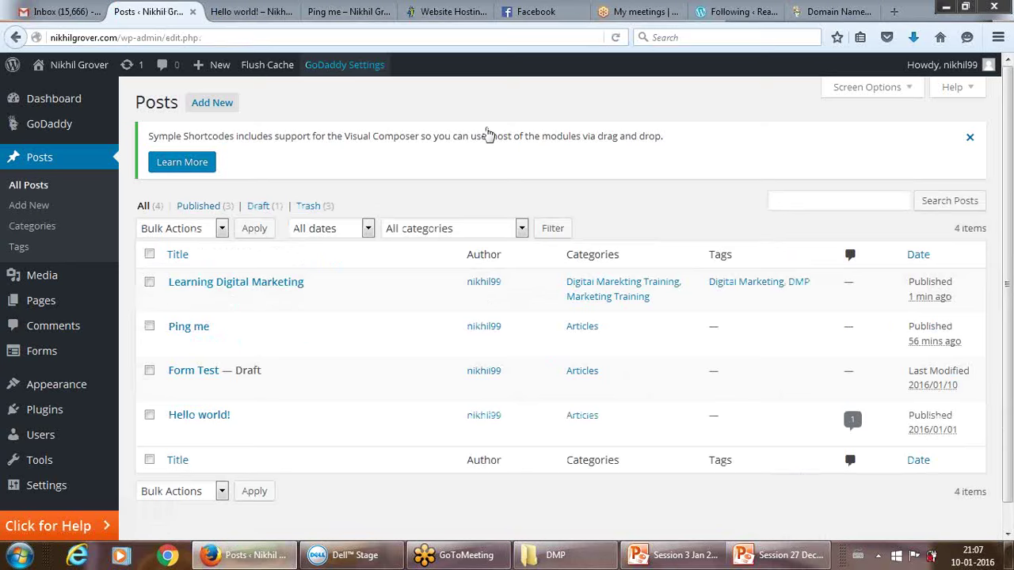
# Open Learning Digital Marketing on the live site to view its categories and tags.
pyautogui.click(246, 10)
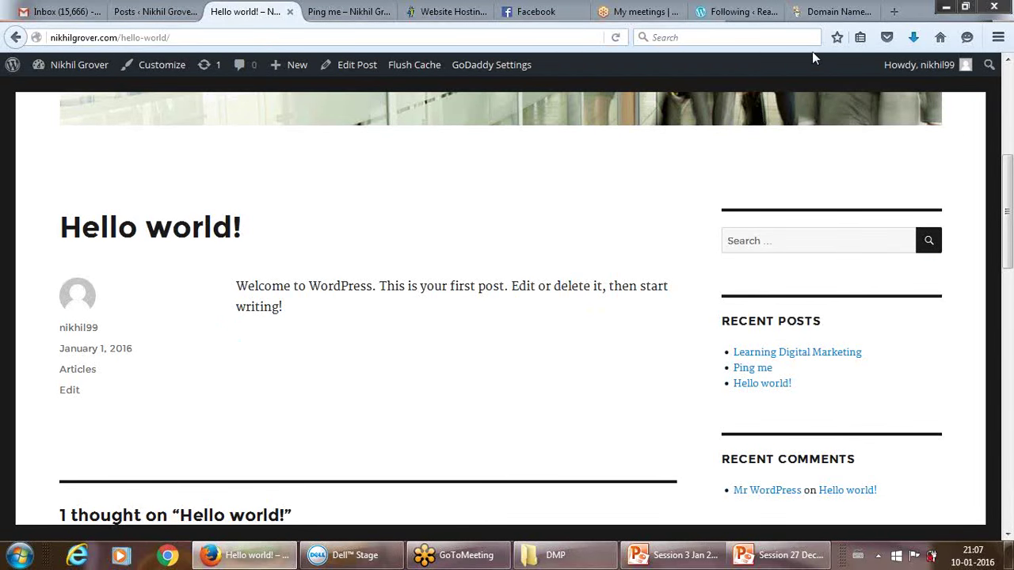
pyautogui.click(758, 361)
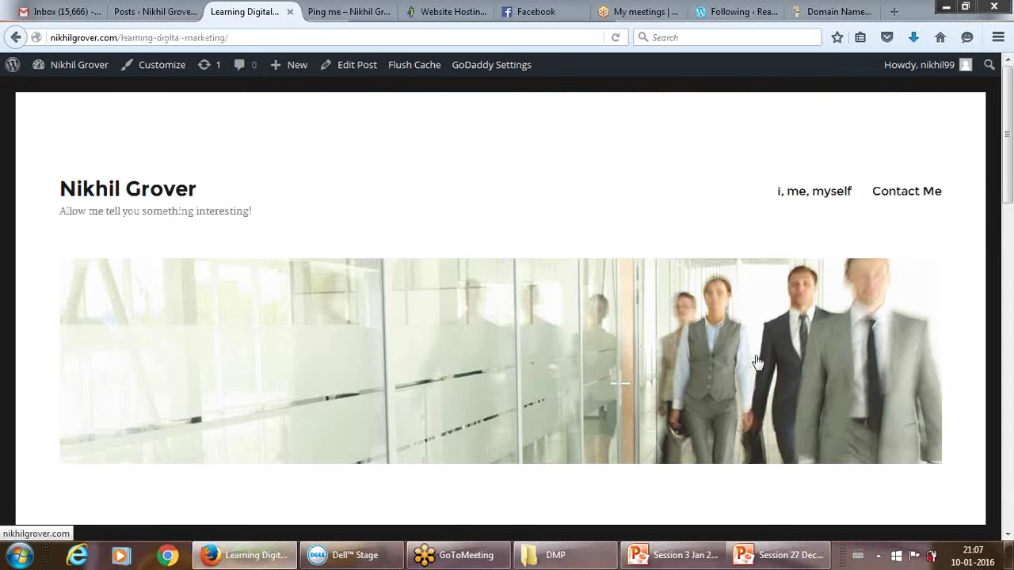
pyautogui.moveTo(1008, 190); pyautogui.dragTo(1007, 317)
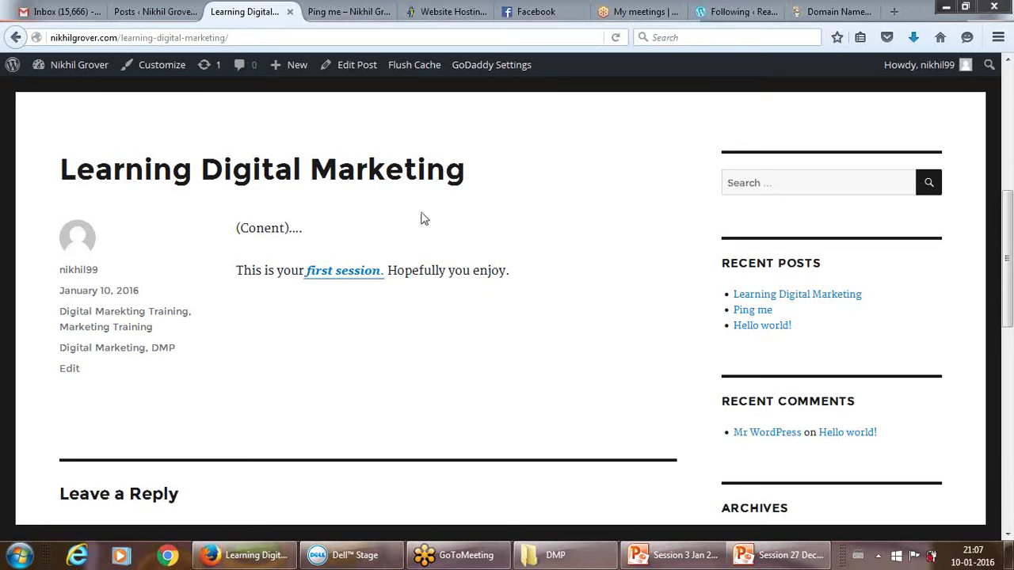
# Cycle through the GoDaddy and live post tabs, ending on the WordPress admin Posts list.
pyautogui.click(157, 14)
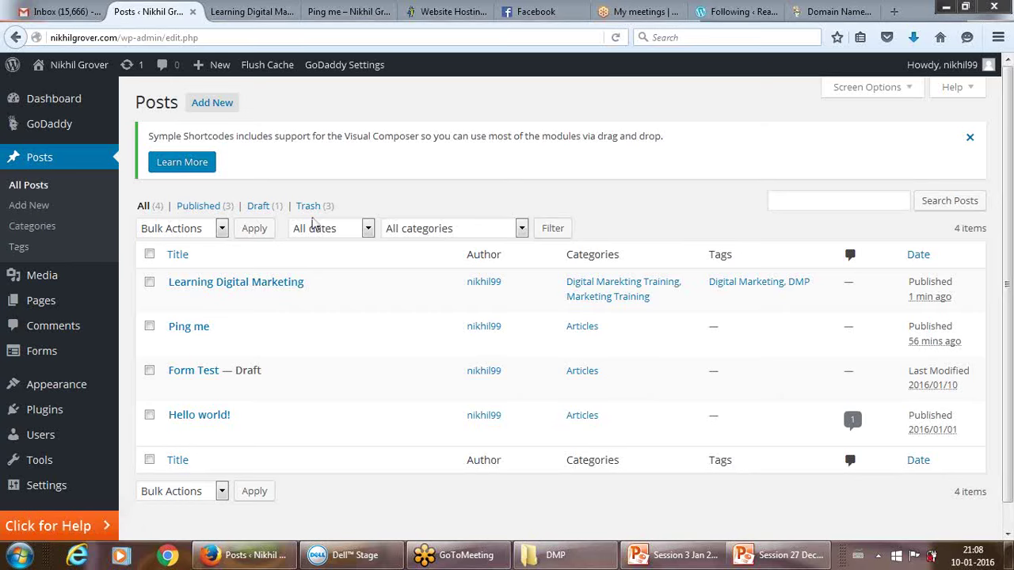
pyautogui.click(832, 11)
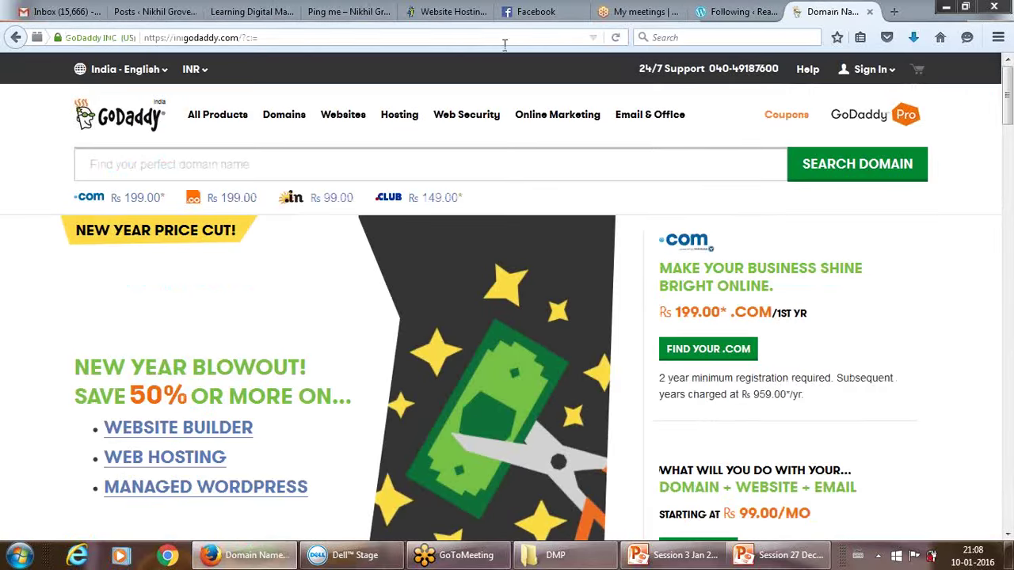
pyautogui.click(247, 16)
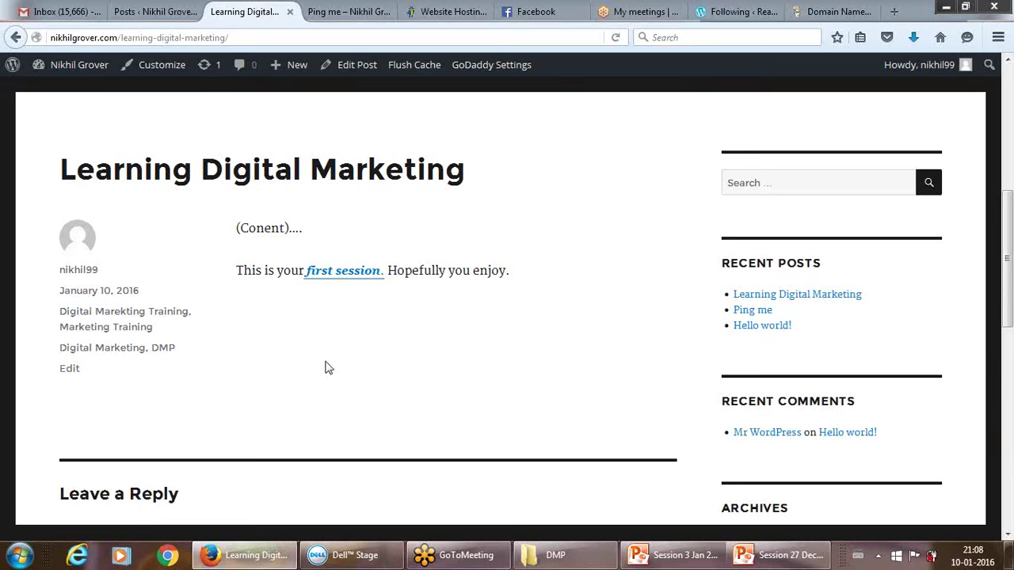
pyautogui.click(159, 11)
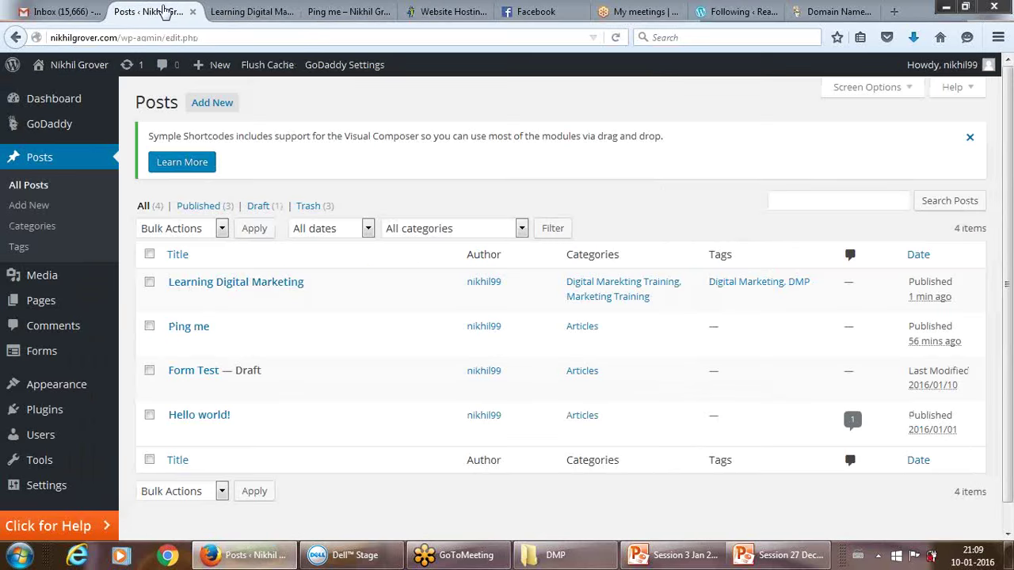
pyautogui.click(37, 229)
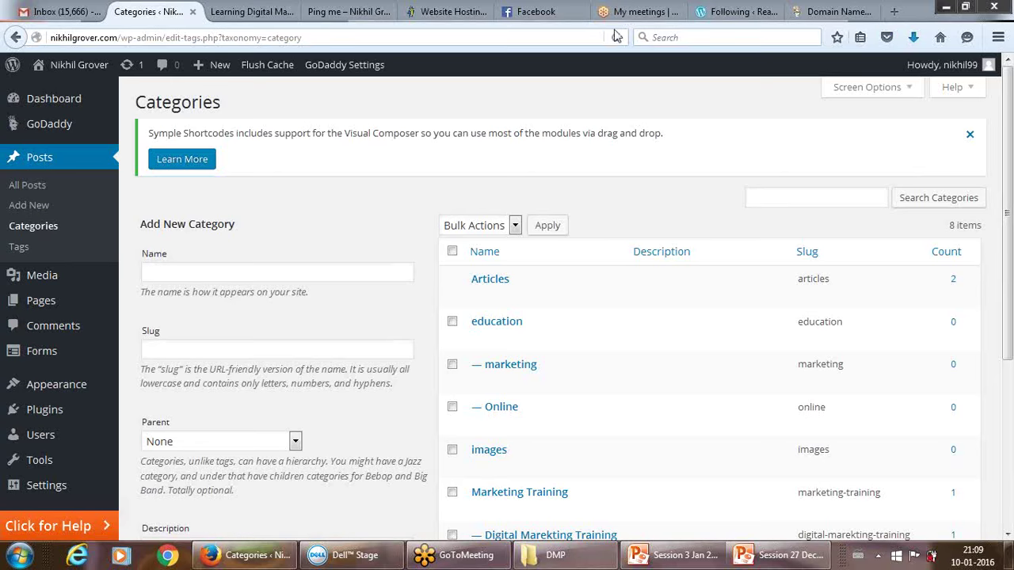
pyautogui.moveTo(452, 279)
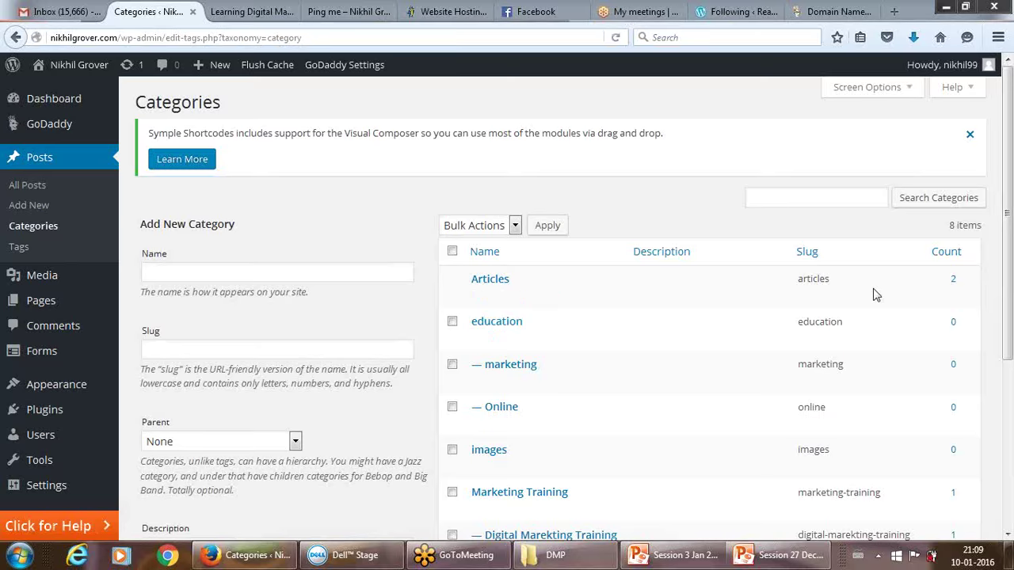
pyautogui.moveTo(1007, 234); pyautogui.dragTo(1007, 214)
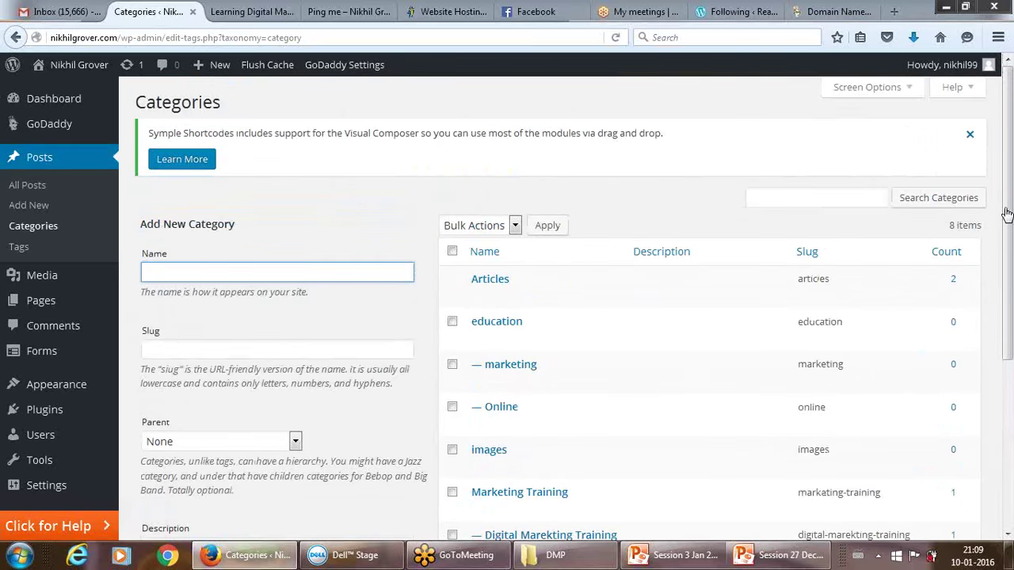
pyautogui.click(354, 270)
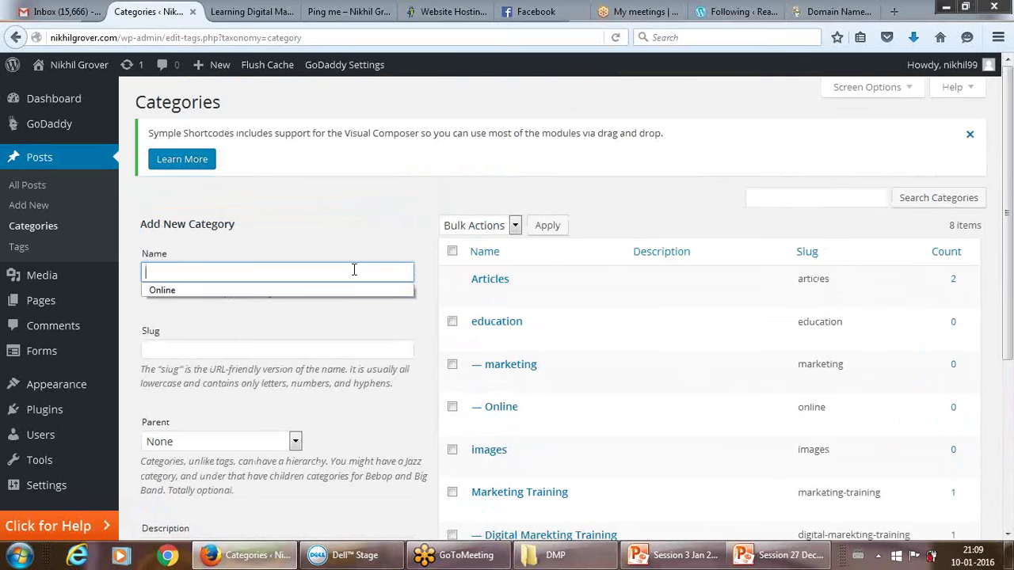
pyautogui.click(448, 171)
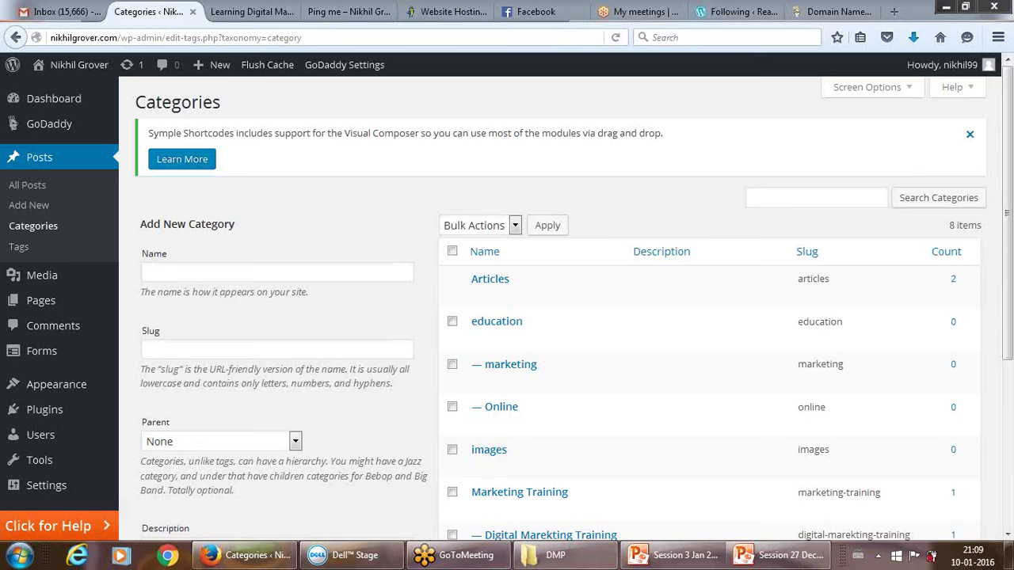
# Add a new category named 'Search Engine Optimization', leaving slug and description blank.
pyautogui.click(276, 271)
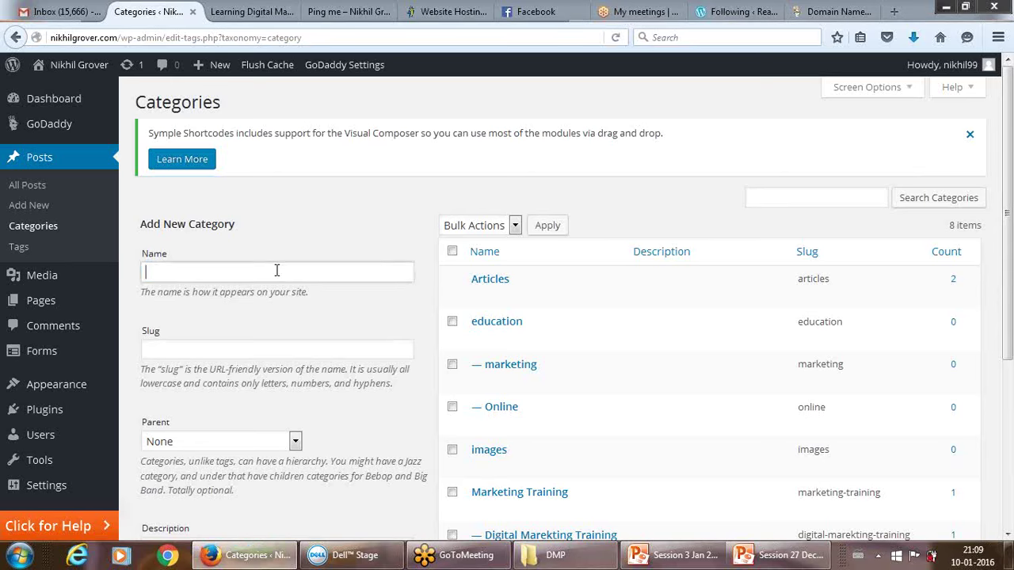
pyautogui.write('Searc')
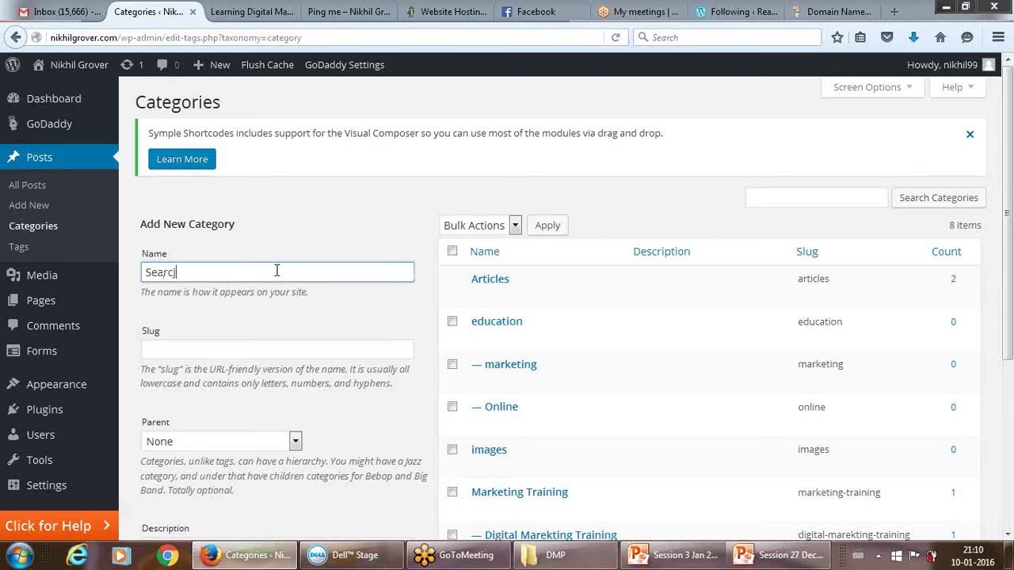
pyautogui.write('h Engine Optim')
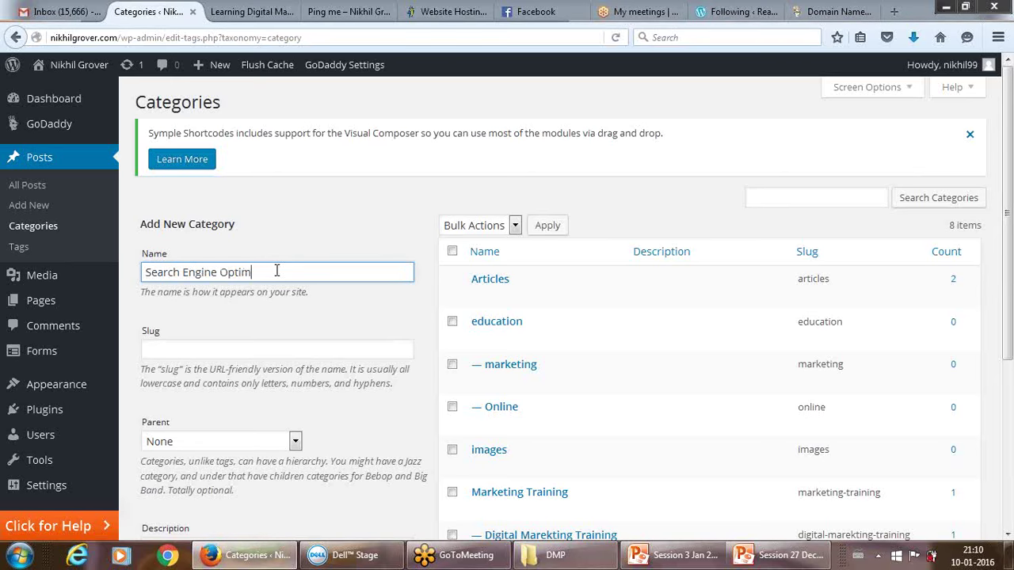
pyautogui.write('ization')
pyautogui.click(239, 346)
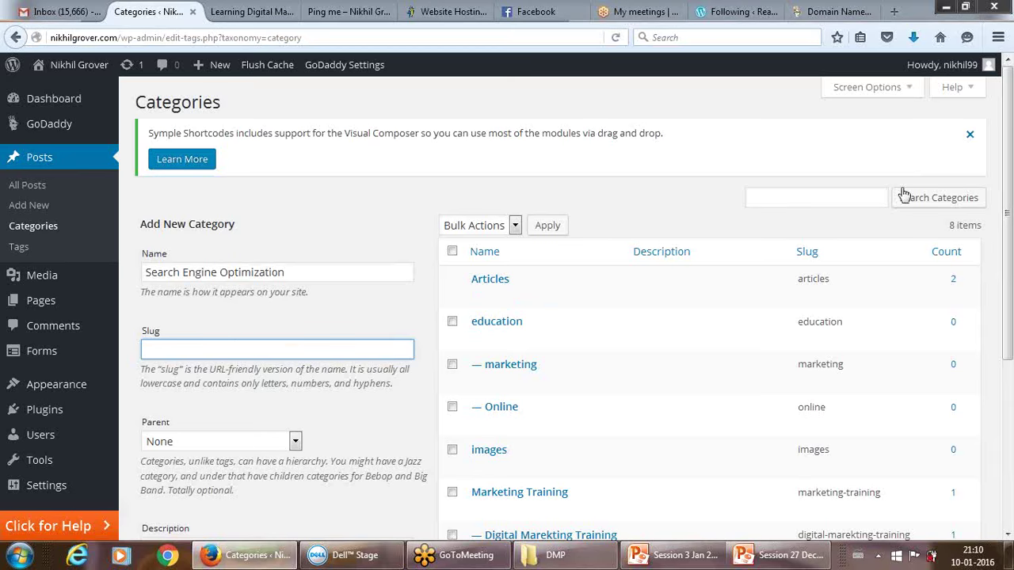
pyautogui.moveTo(1008, 158); pyautogui.dragTo(1011, 269)
pyautogui.press('Tab')
pyautogui.press('Tab')
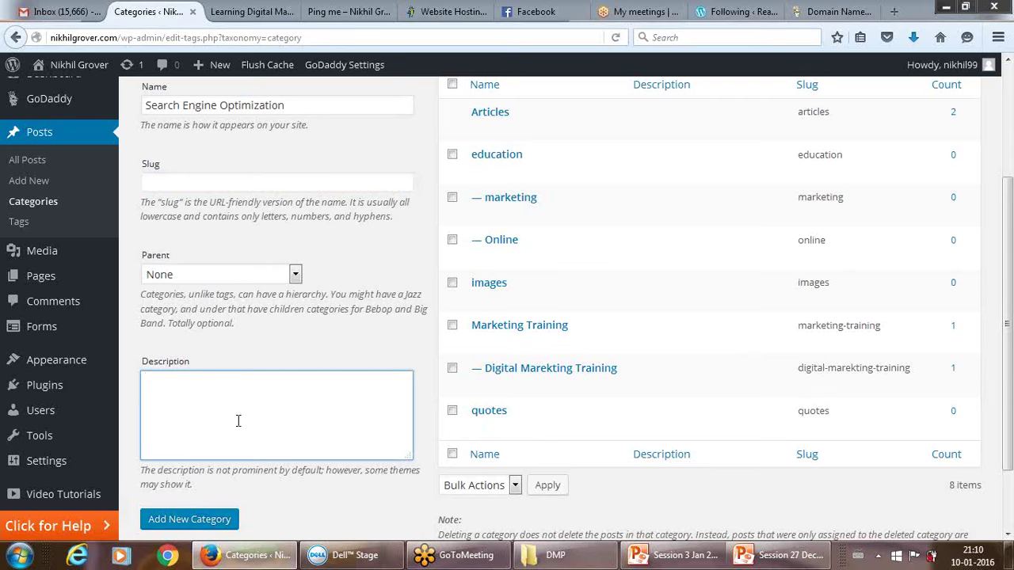
pyautogui.click(190, 520)
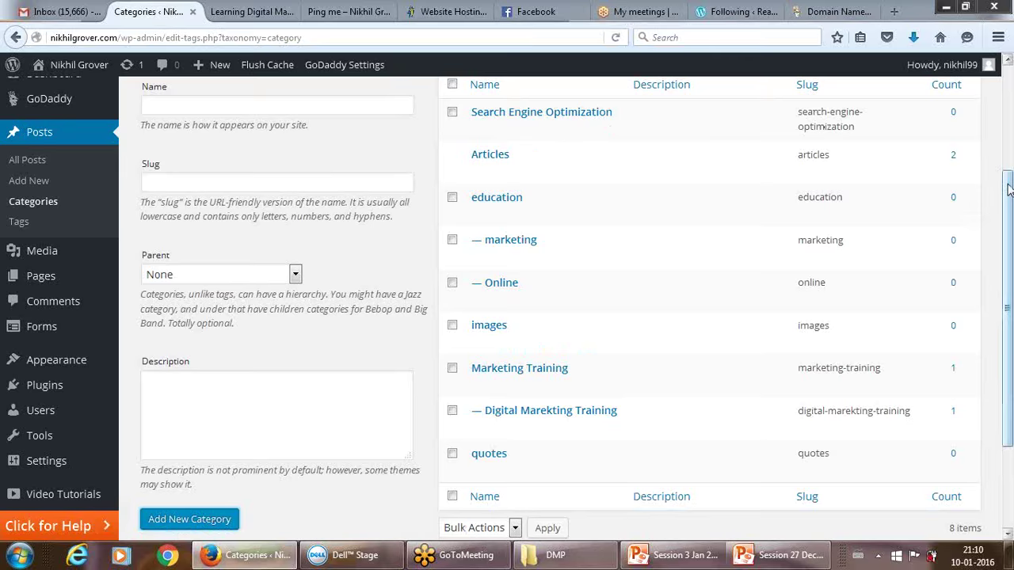
# Scroll the Categories table to check that Search Engine Optimization heads it with 0 posts.
pyautogui.moveTo(1009, 202); pyautogui.dragTo(1010, 98)
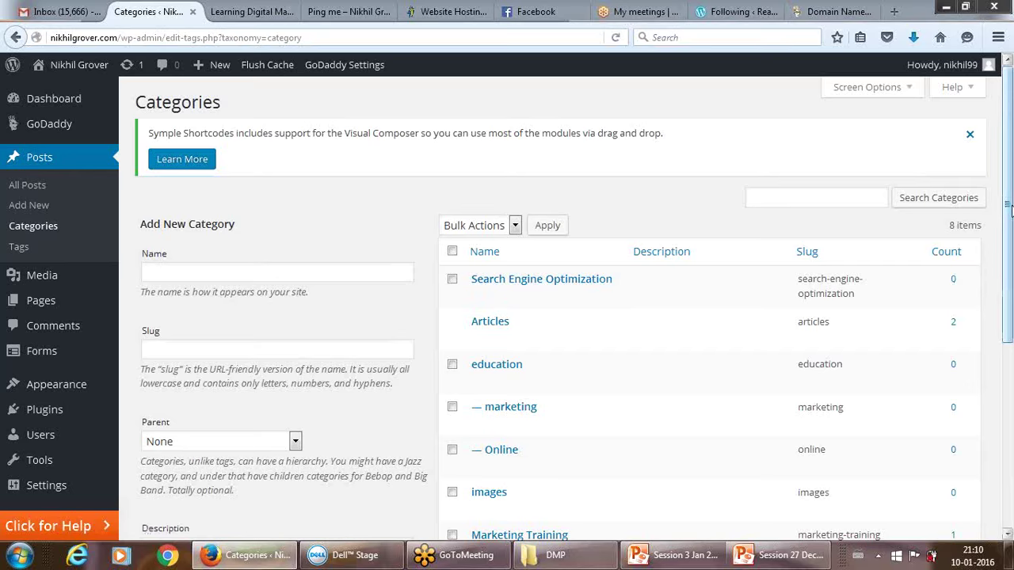
pyautogui.scroll(-1, 1009, 207)
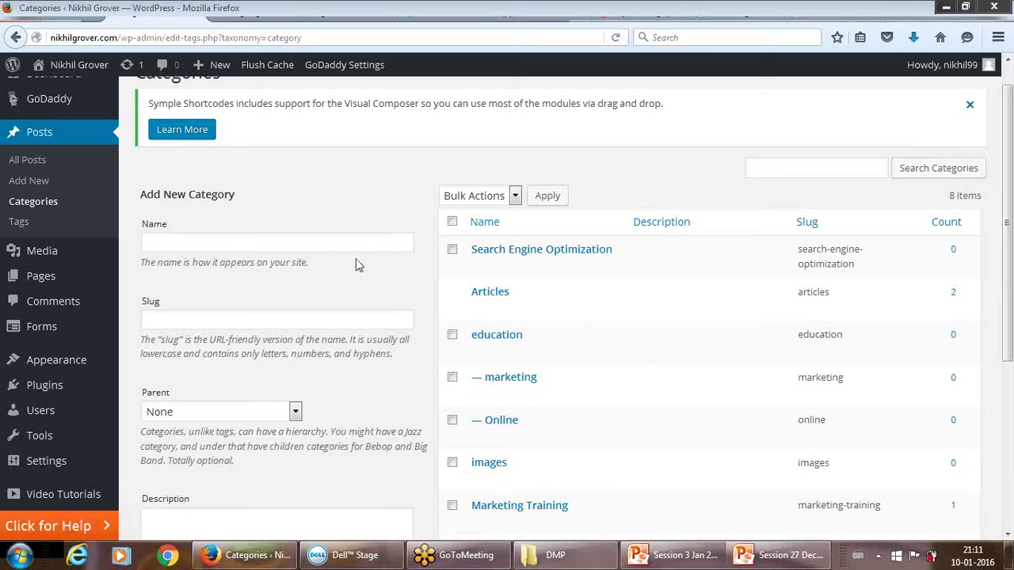
# Open Posts > All Posts from the admin sidebar.
pyautogui.click(34, 160)
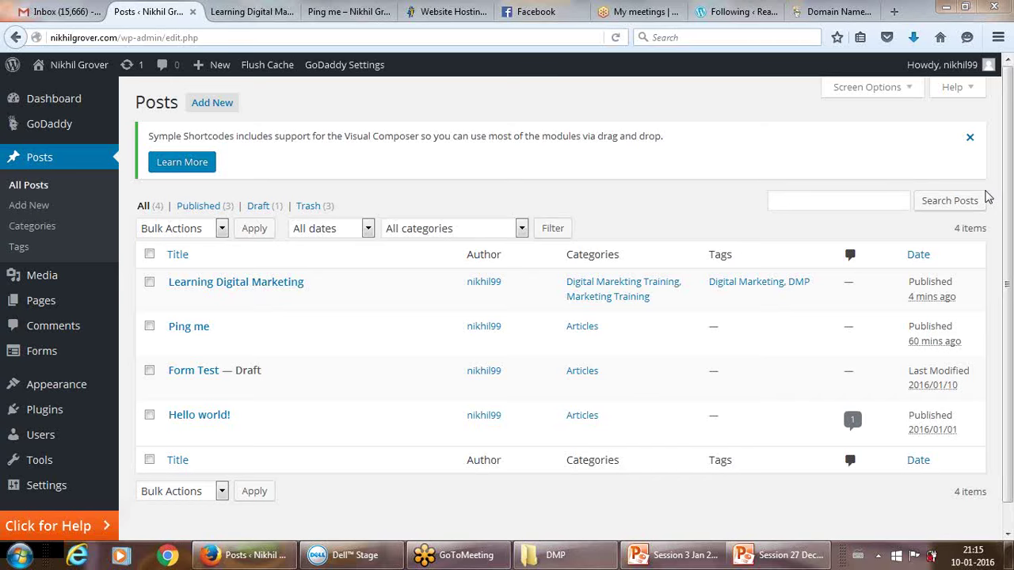
# Open the Learning Digital Marketing post in the editor.
pyautogui.moveTo(310, 301)
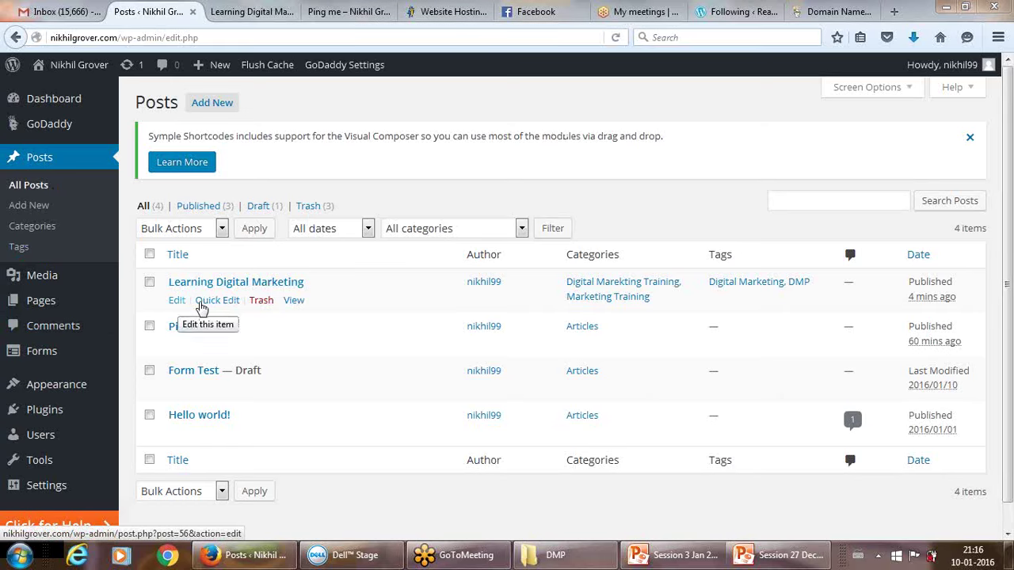
pyautogui.click(178, 303)
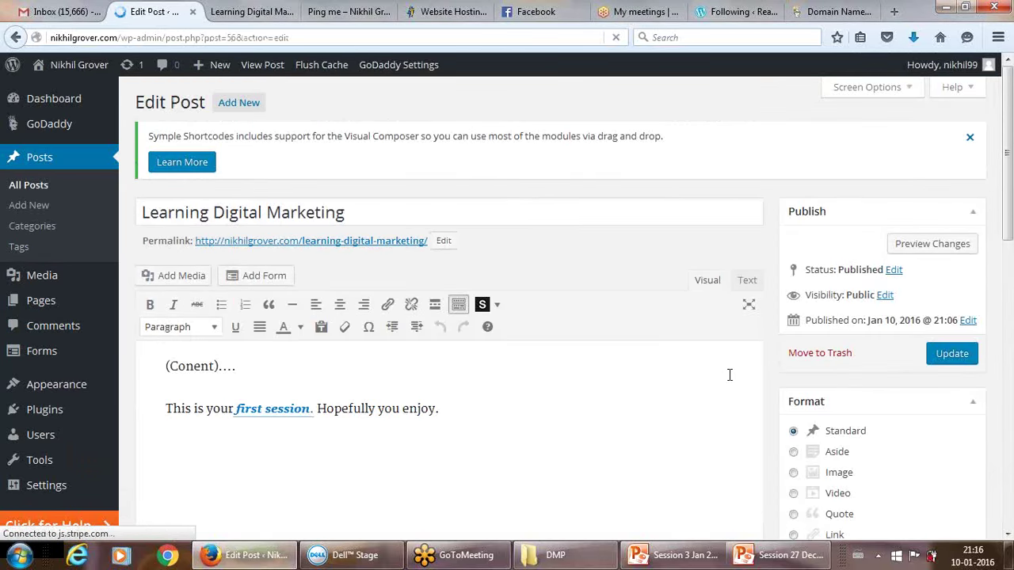
# Add the line 'Then will learn how to put different images and banners, on a website' after the last sentence.
pyautogui.scroll(-2, 1003, 253)
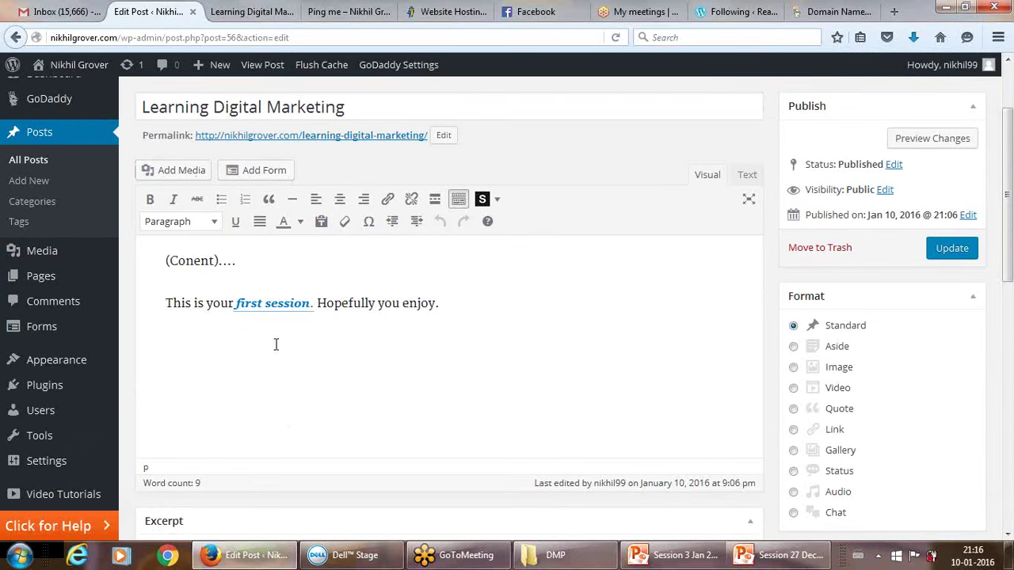
pyautogui.click(444, 302)
pyautogui.write('Then will le')
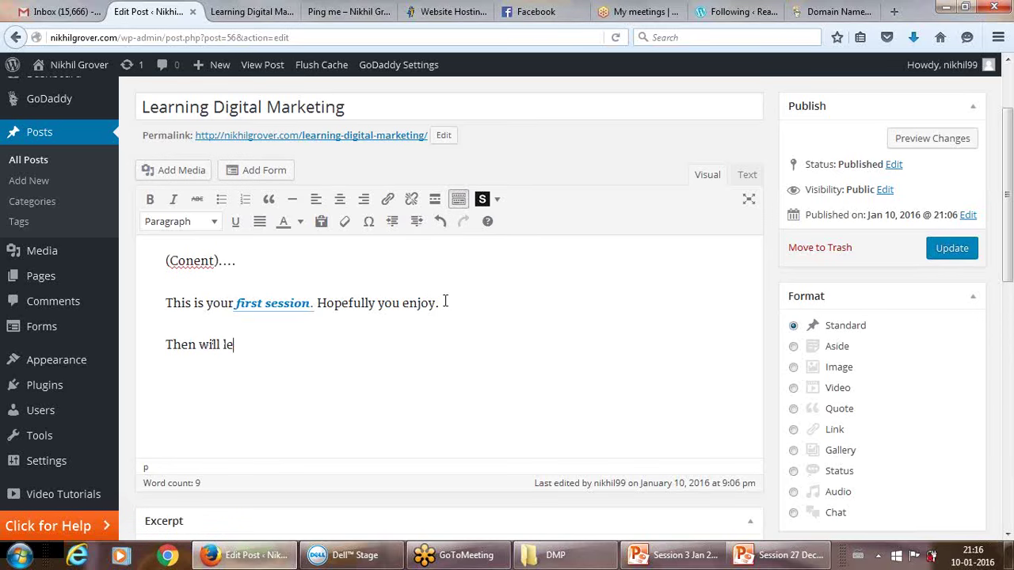
pyautogui.write('arn how to pu')
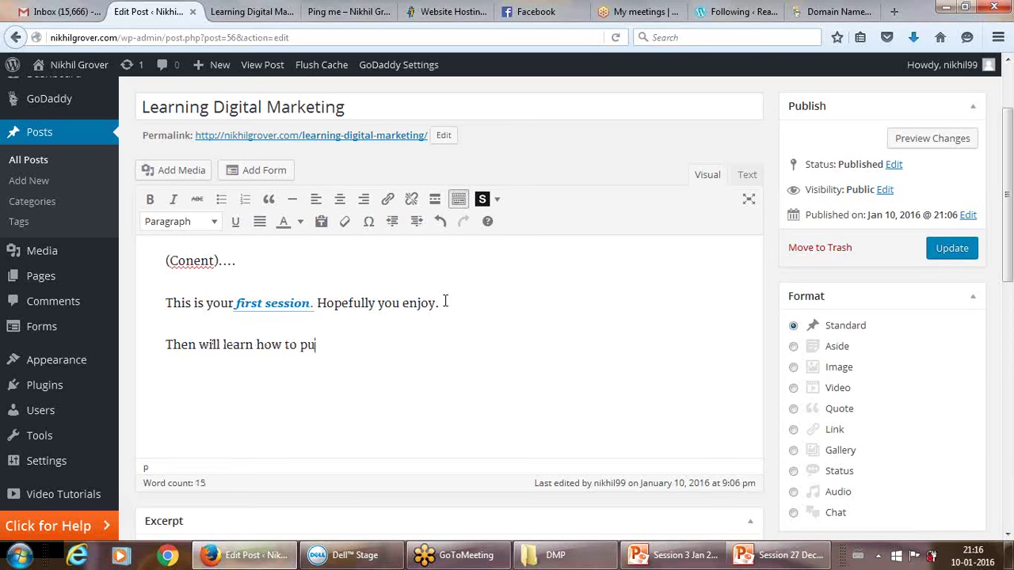
pyautogui.write('t different images and n')
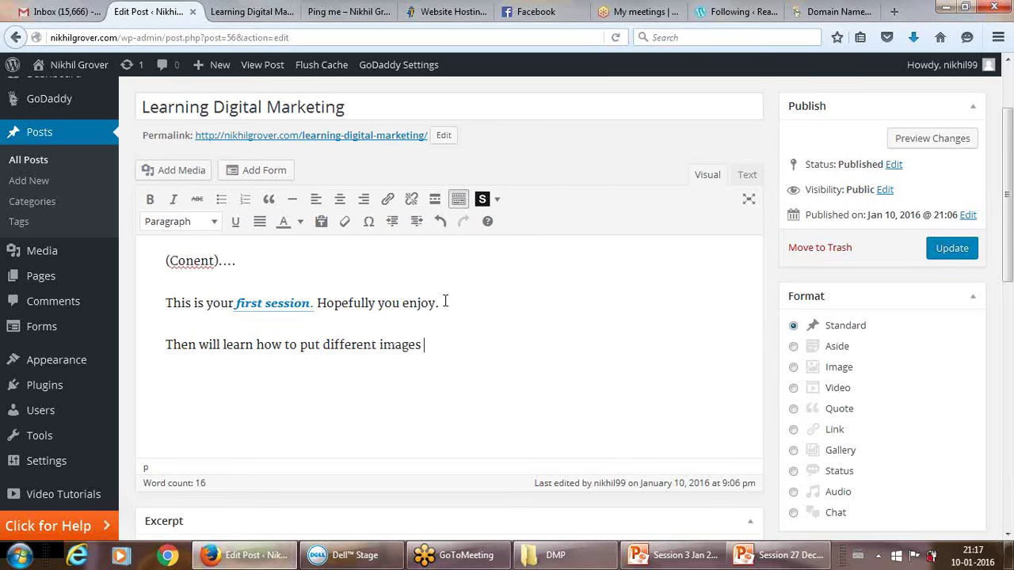
pyautogui.press('BackSpace')
pyautogui.write('n')
pyautogui.press('BackSpace')
pyautogui.write('banners,')
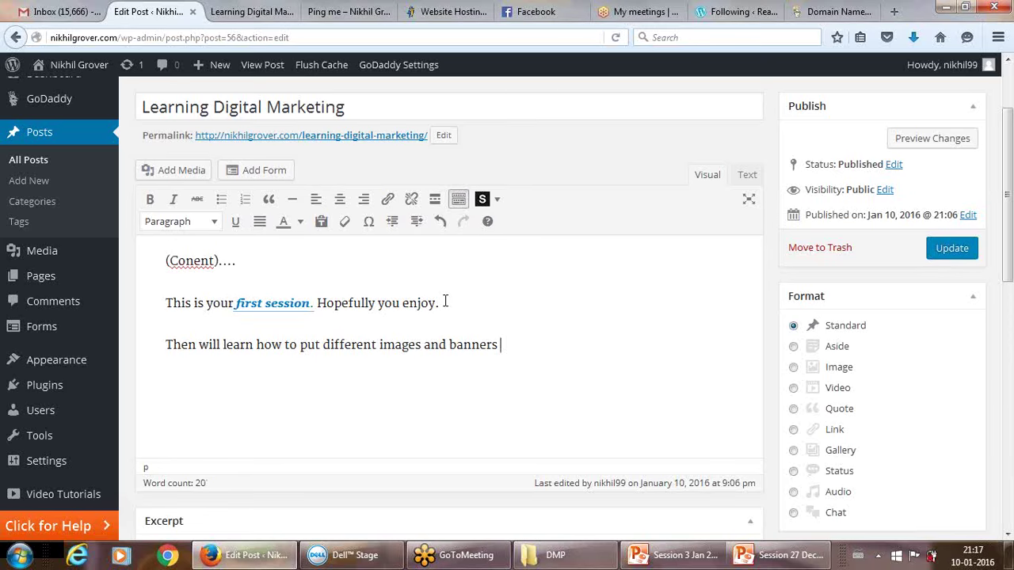
pyautogui.write('on a website.')
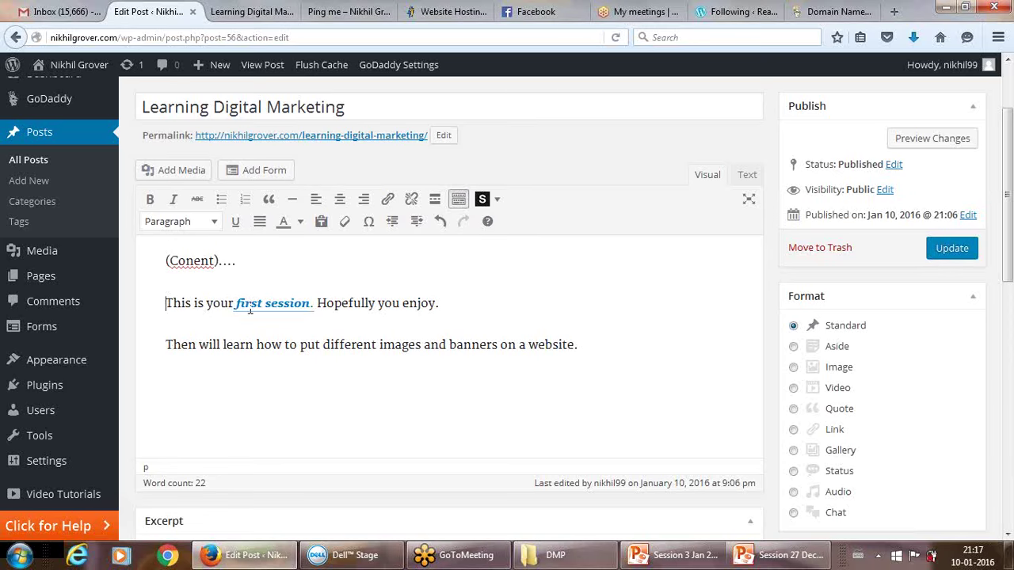
# Insert an empty line after 'Hopefully you enjoy.' and open the Add Media dialog.
pyautogui.press('Return')
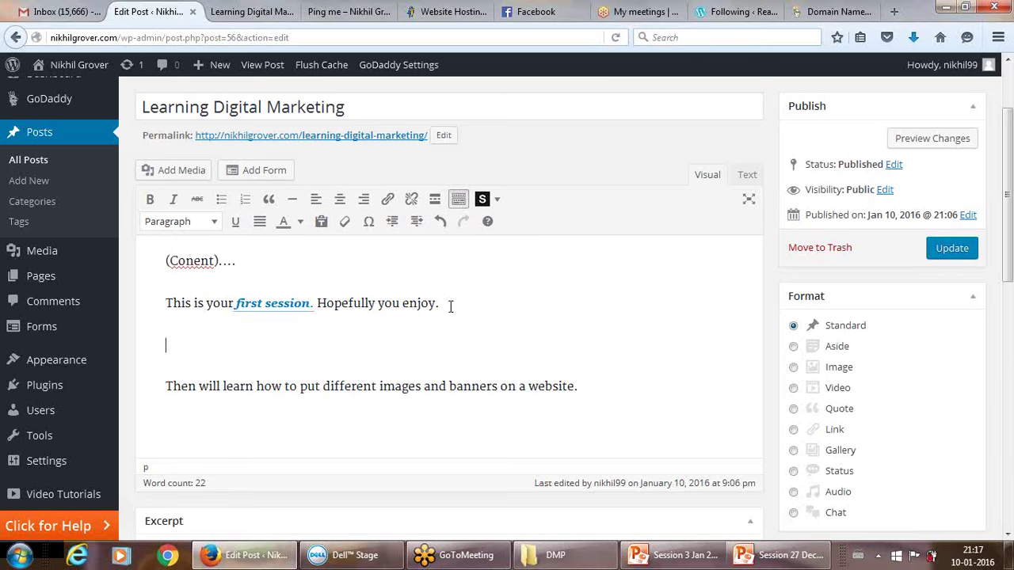
pyautogui.click(182, 170)
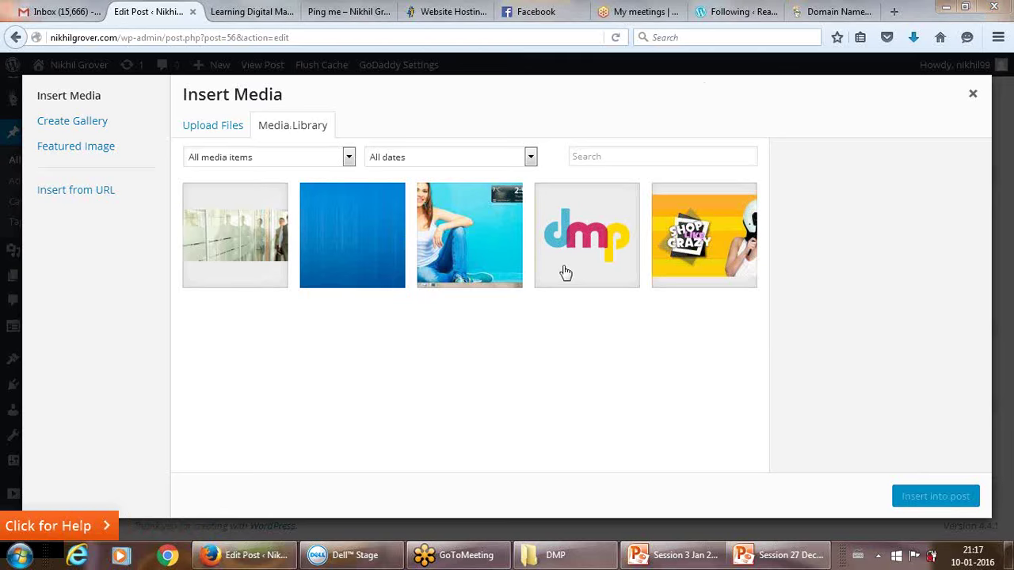
# Back out of uploading a new picture and show the existing Media Library images instead.
pyautogui.click(196, 129)
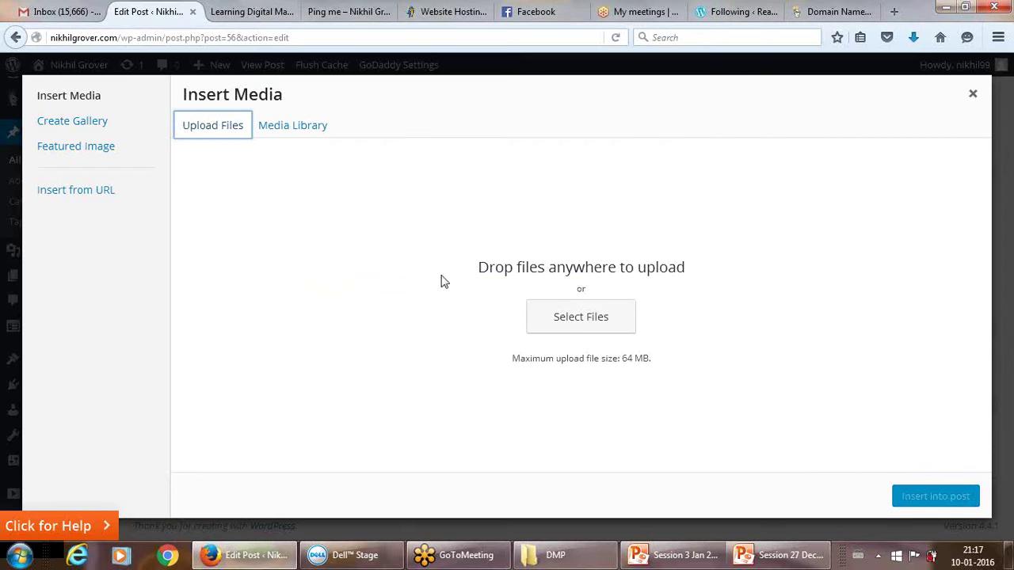
pyautogui.click(566, 321)
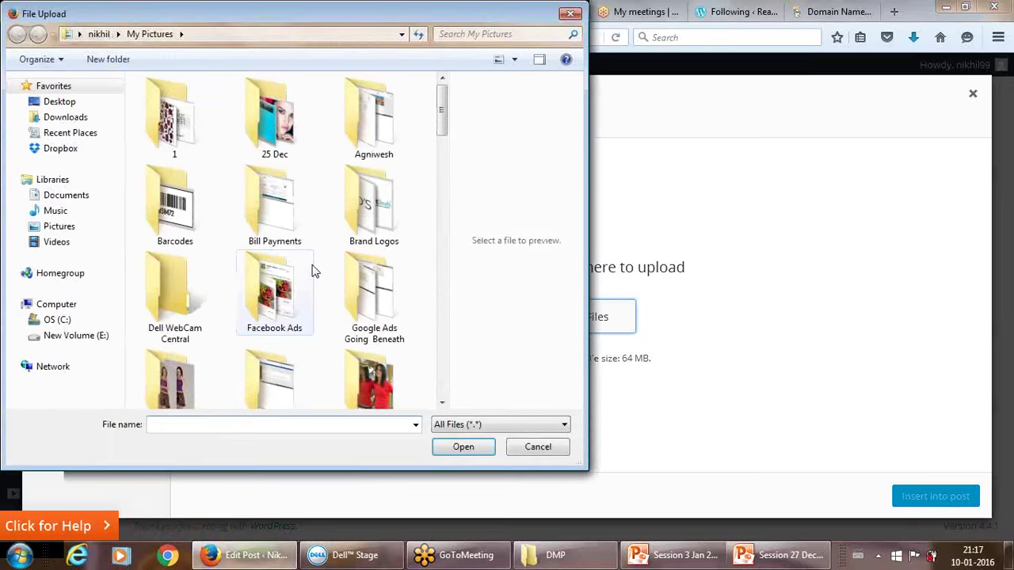
pyautogui.doubleClick(264, 193)
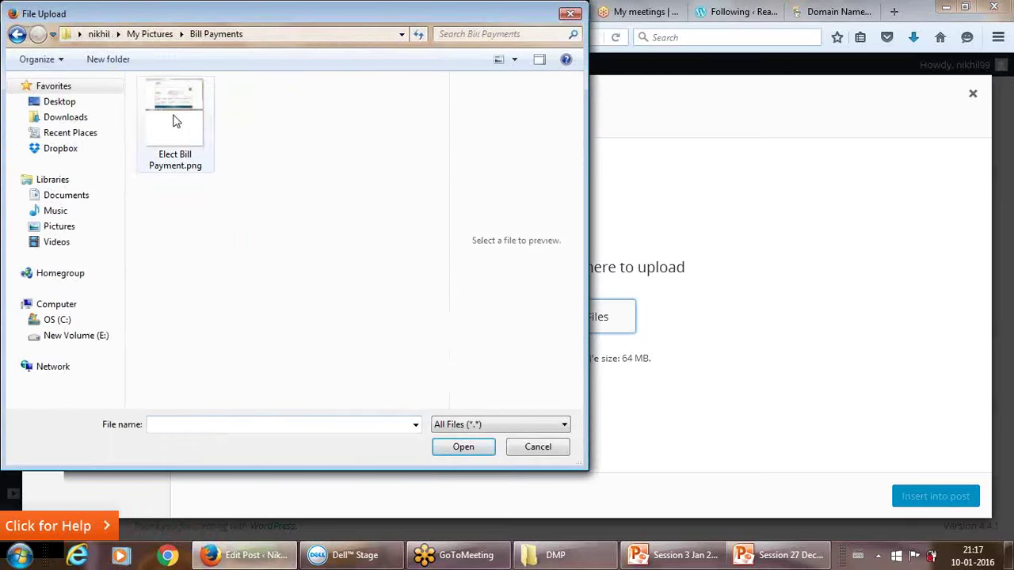
pyautogui.click(16, 35)
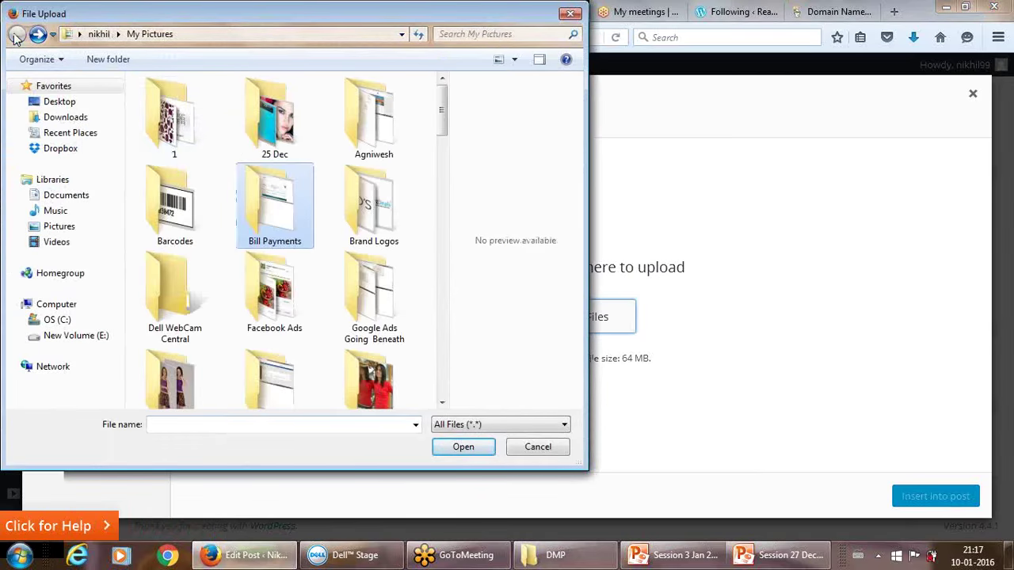
pyautogui.click(574, 14)
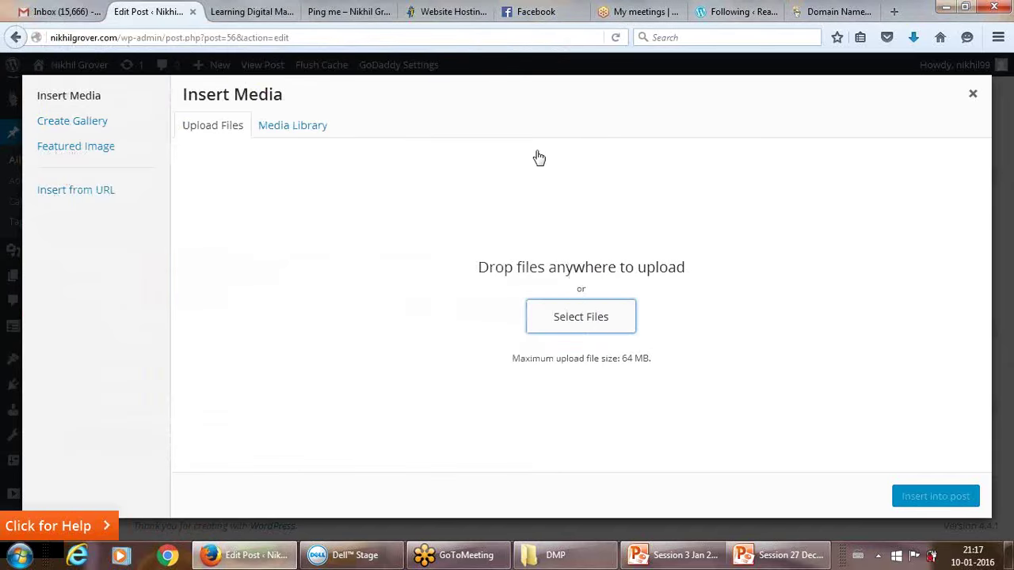
pyautogui.click(297, 126)
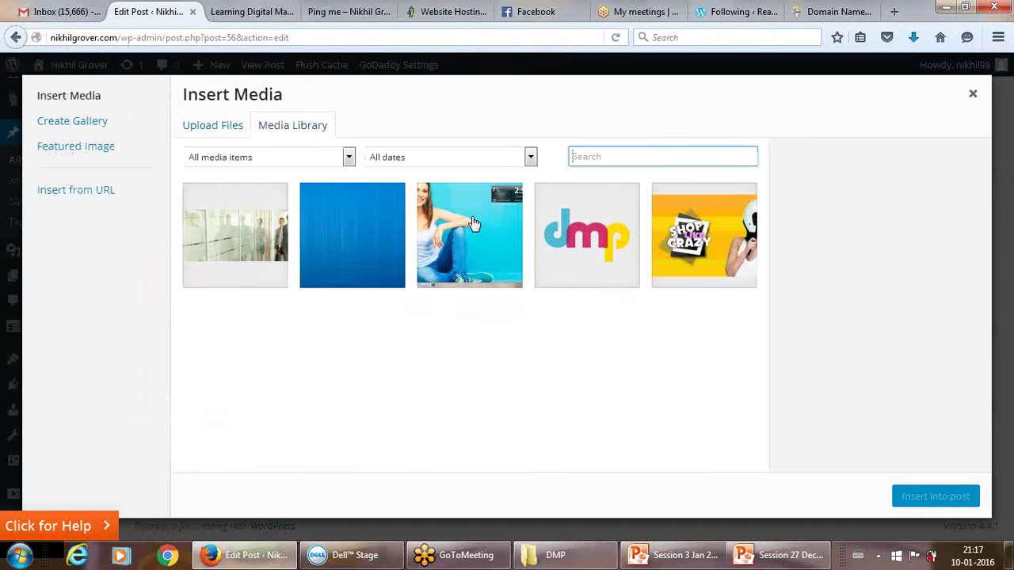
# Insert the dmp logo from the Media Library into the post.
pyautogui.click(575, 247)
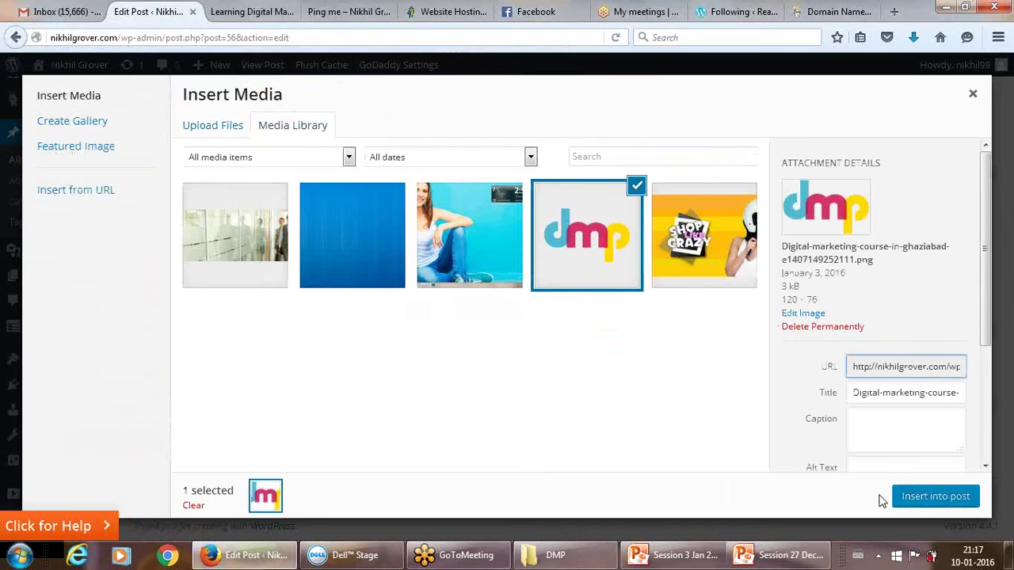
pyautogui.click(913, 502)
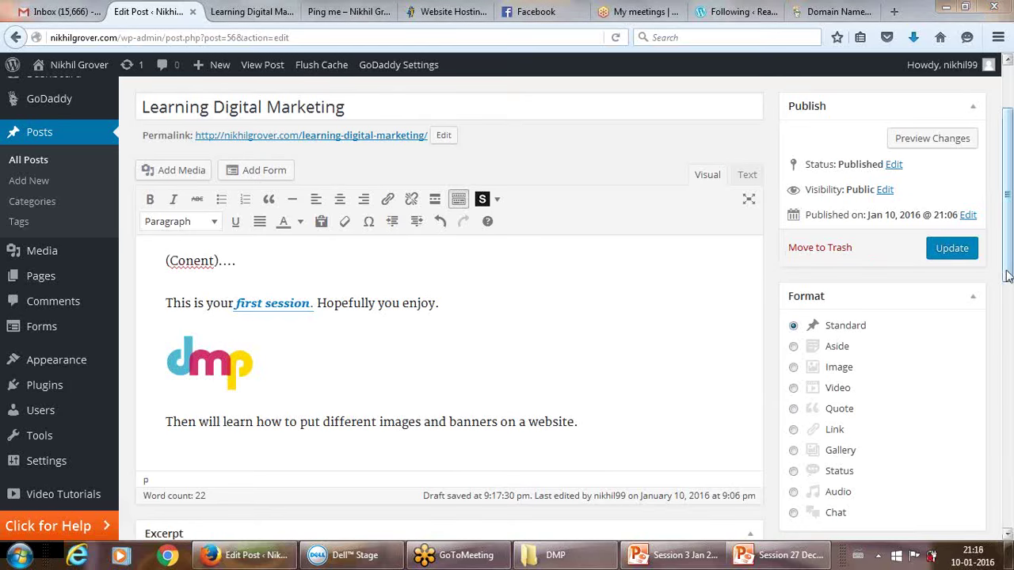
pyautogui.scroll(-1, 1009, 292)
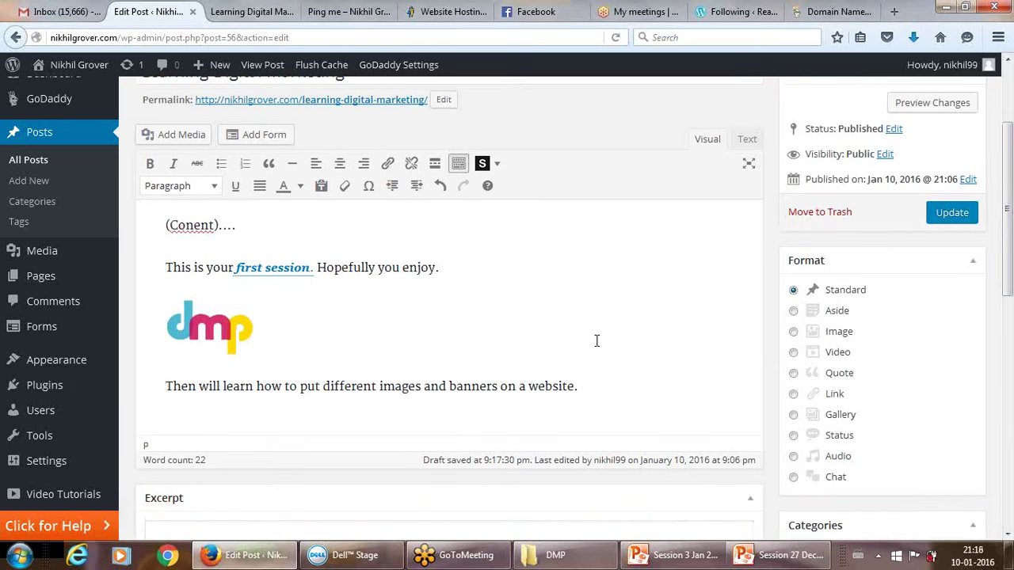
pyautogui.click(220, 324)
pyautogui.click(245, 283)
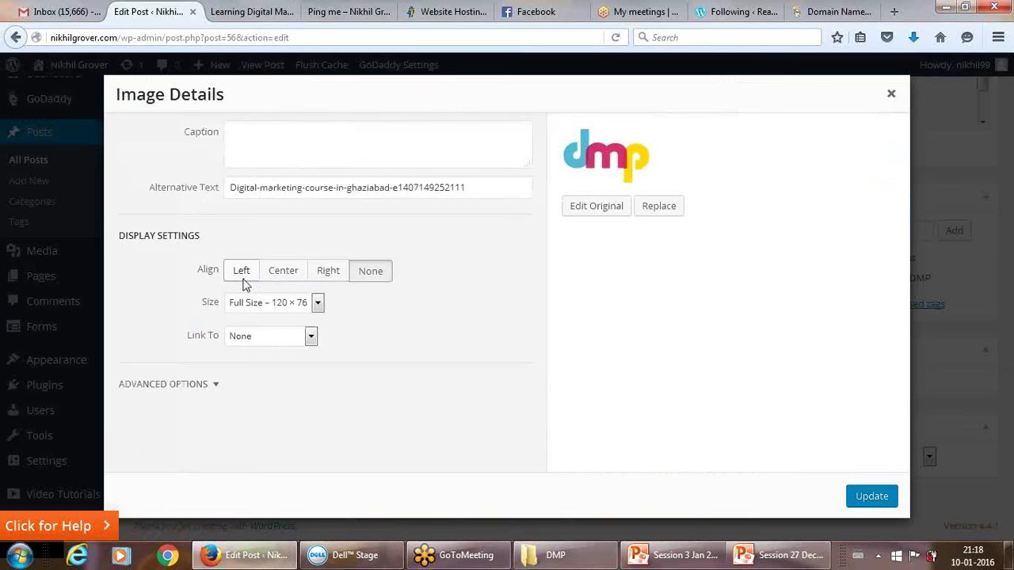
pyautogui.click(311, 339)
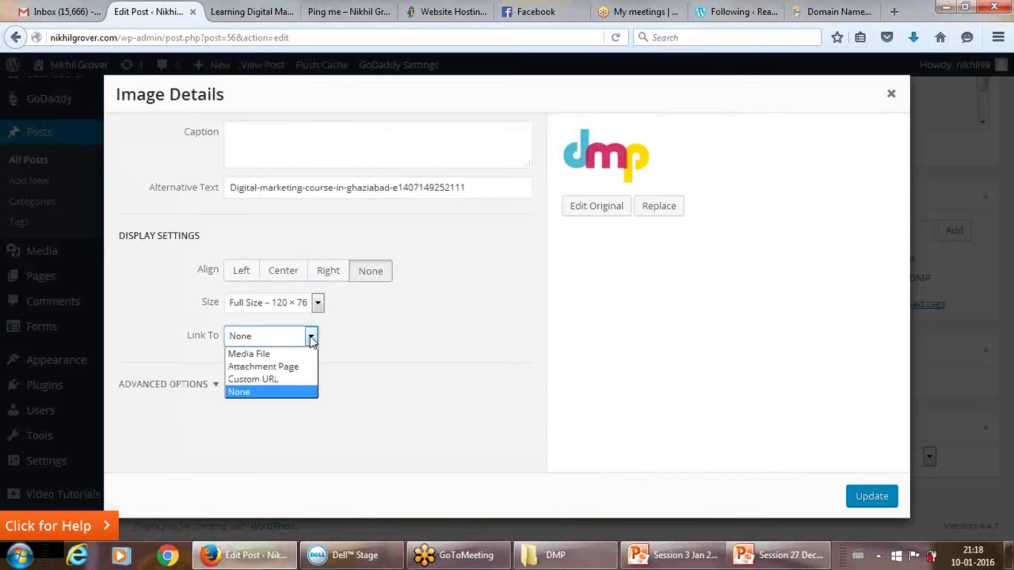
pyautogui.click(277, 379)
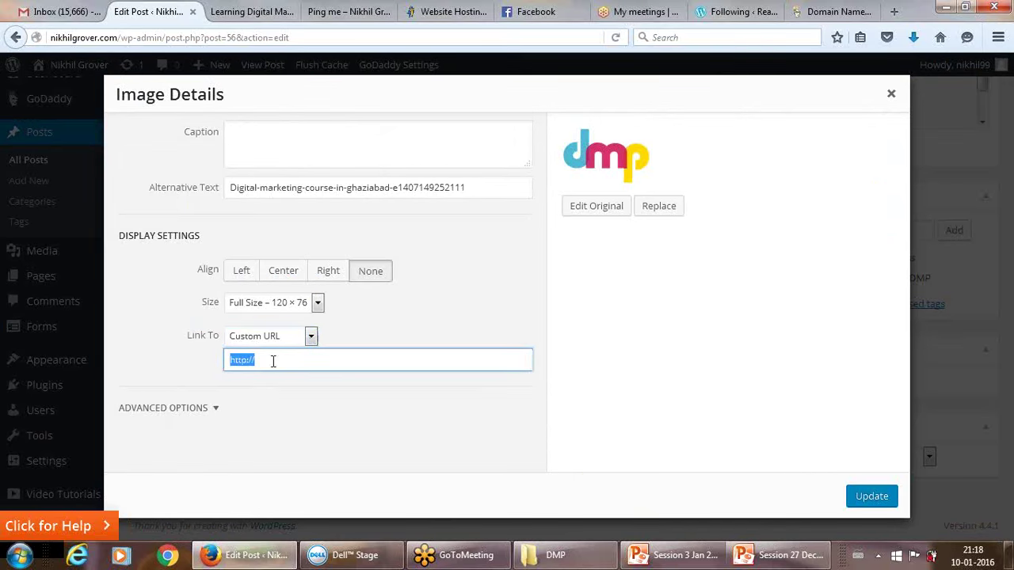
pyautogui.click(272, 358)
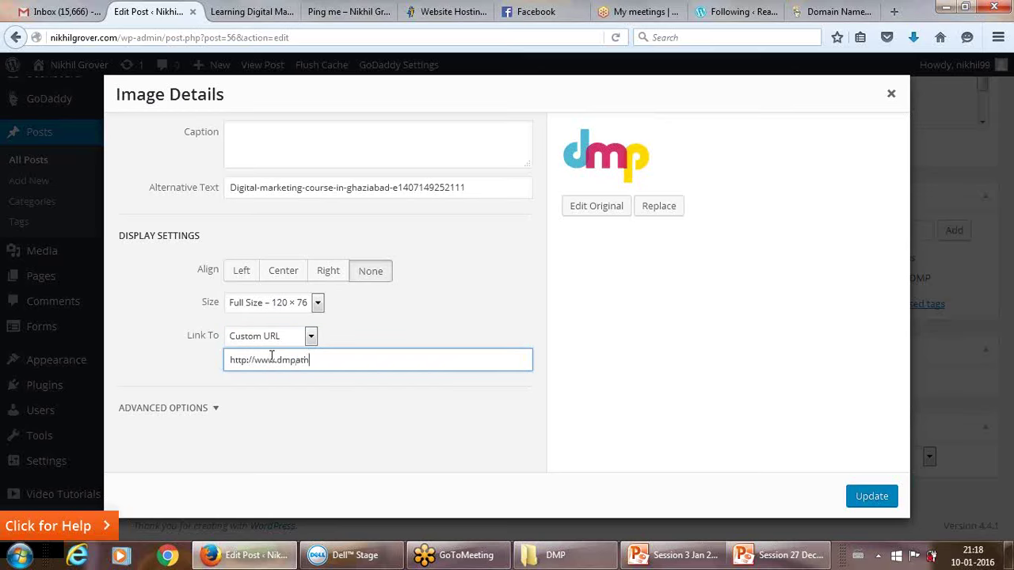
pyautogui.write('hala.com')
pyautogui.click(868, 502)
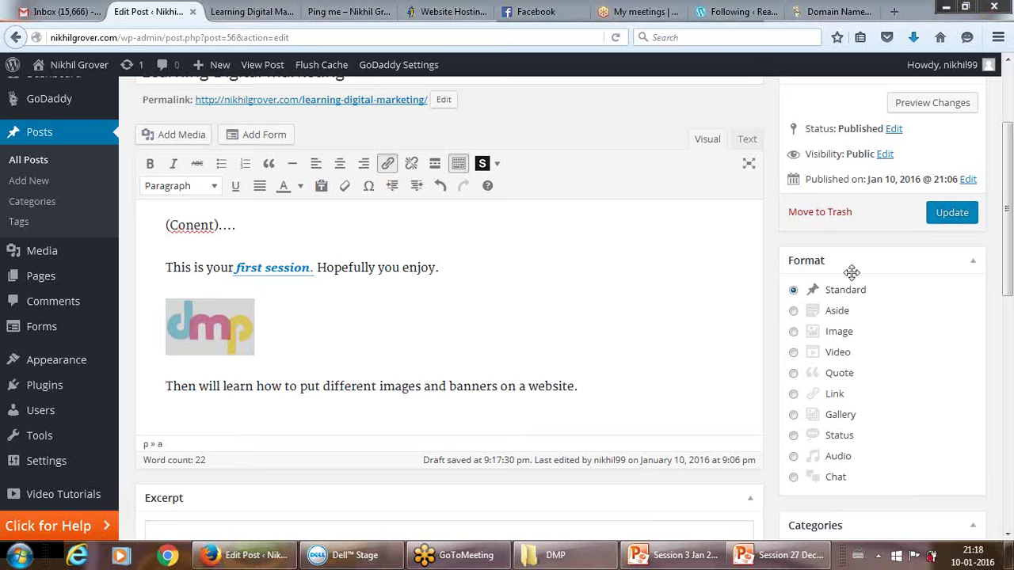
# Update the 'Learning Digital Marketing' post and switch to the tab showing it live.
pyautogui.click(953, 213)
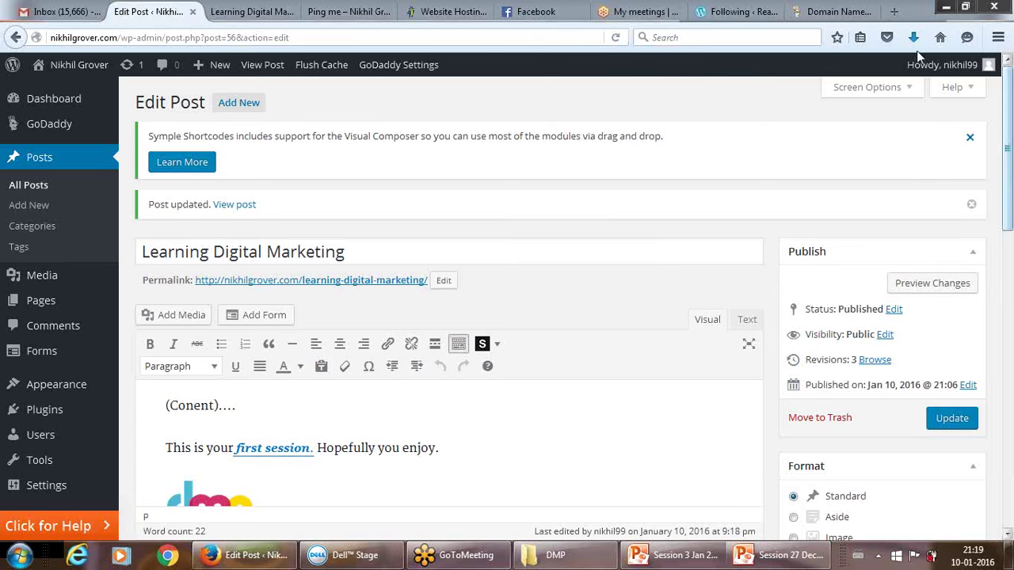
pyautogui.click(254, 11)
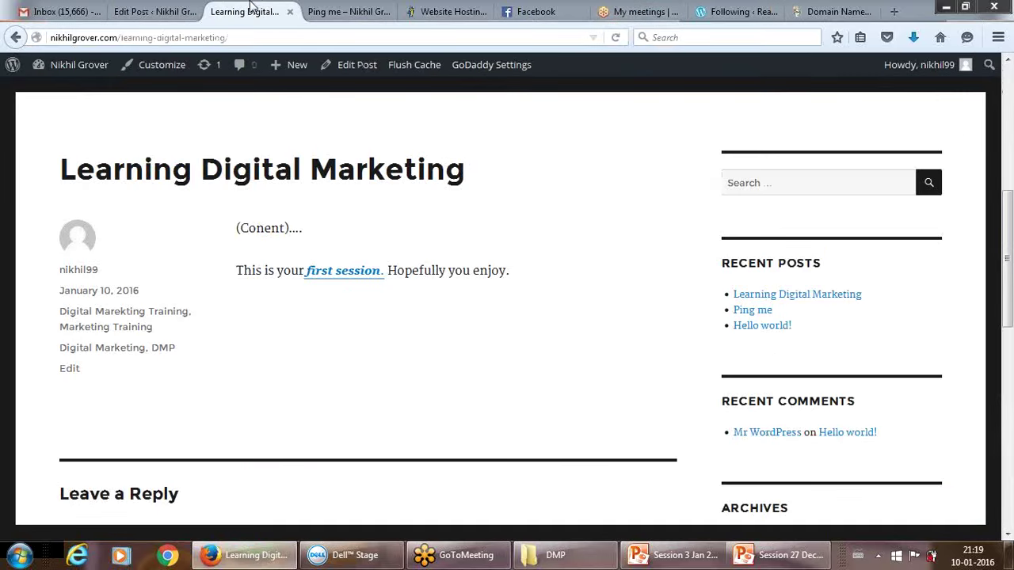
pyautogui.click(617, 37)
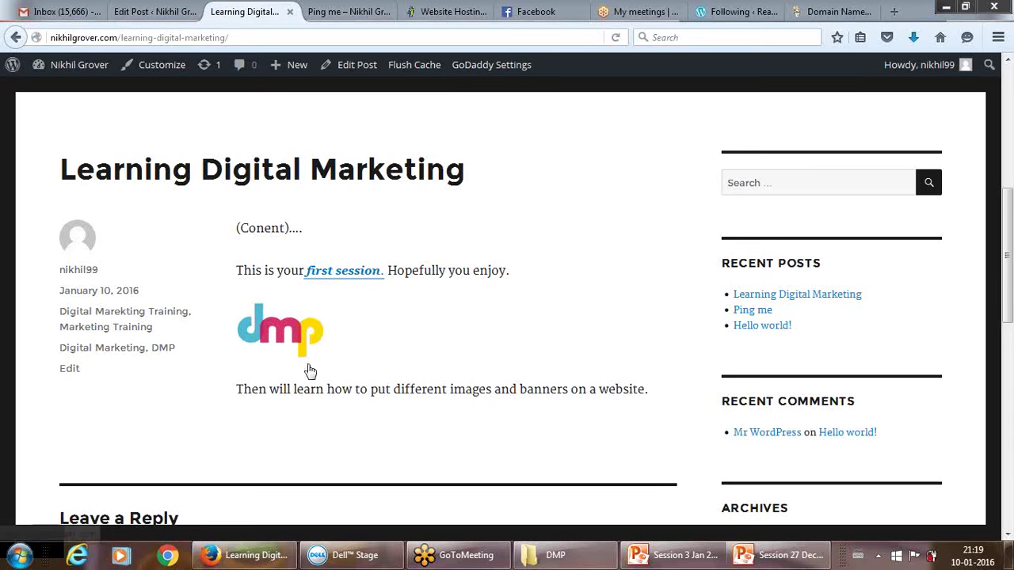
pyautogui.click(293, 342)
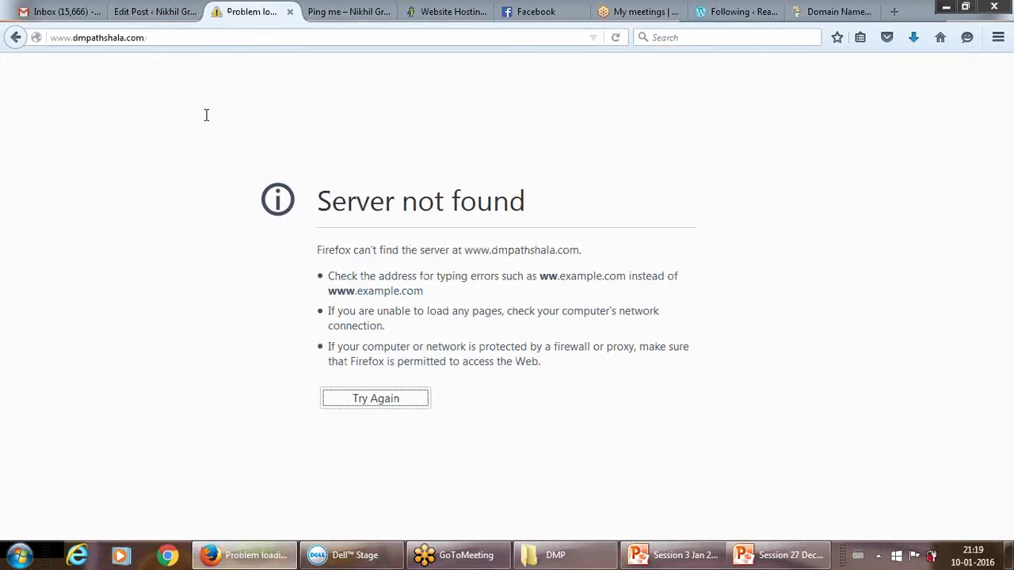
pyautogui.click(166, 38)
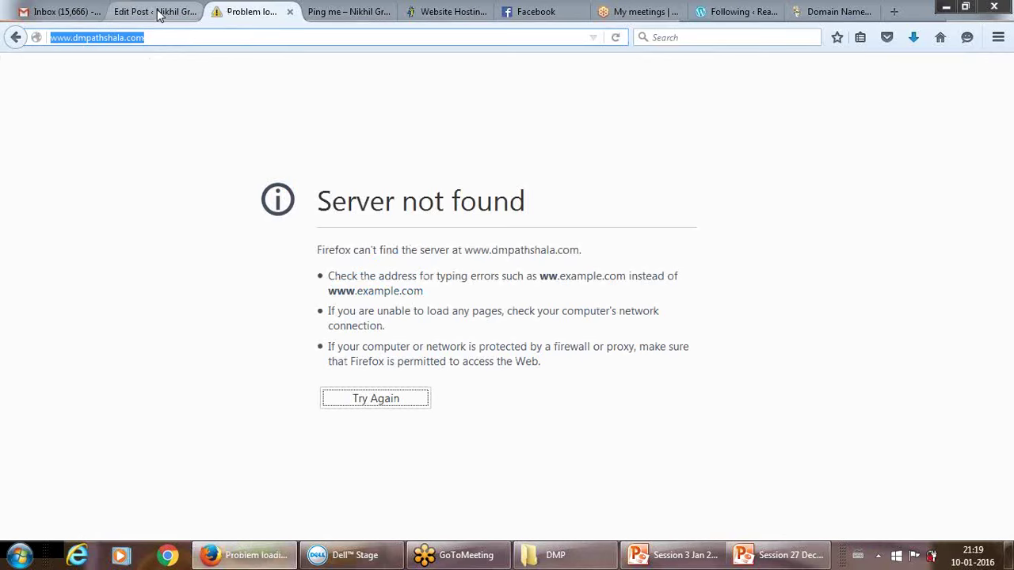
pyautogui.click(158, 13)
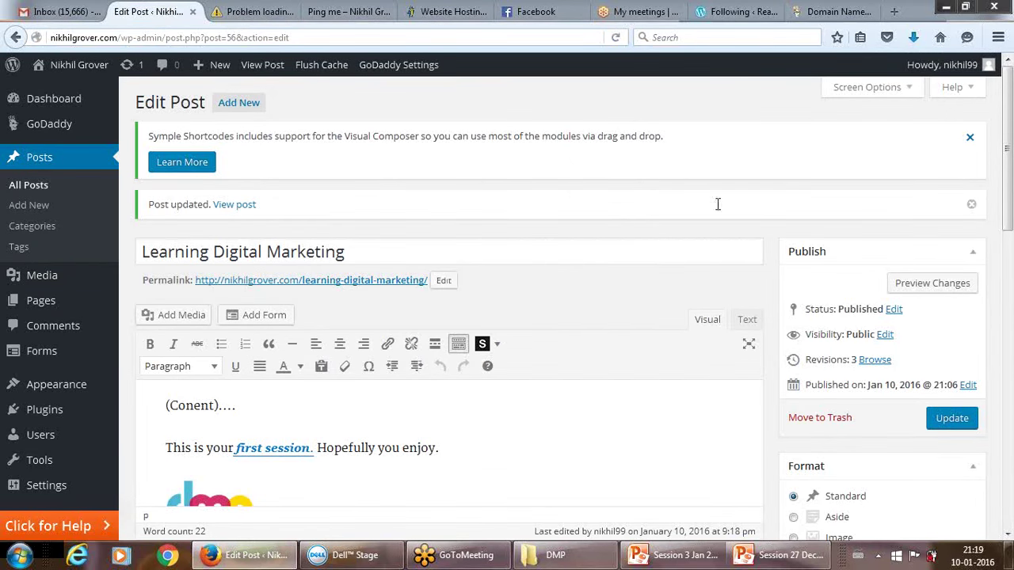
pyautogui.scroll(-3, 1008, 153)
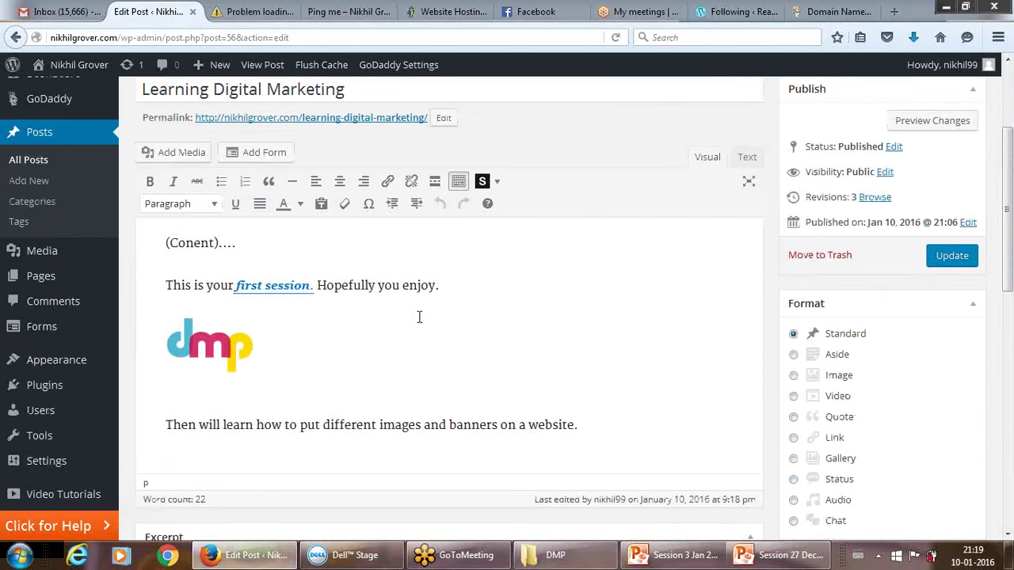
pyautogui.moveTo(47, 259)
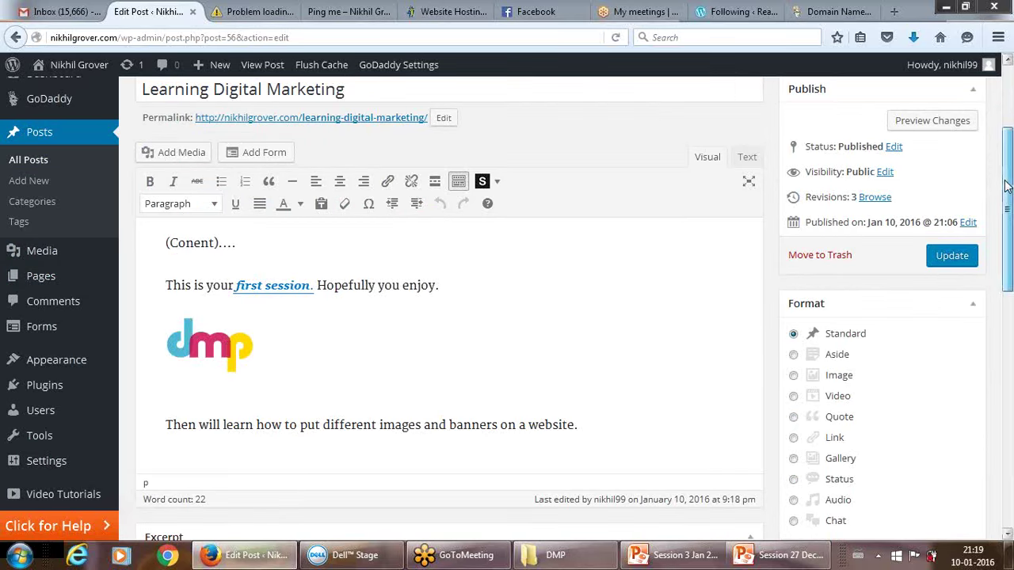
pyautogui.scroll(-1, 1006, 184)
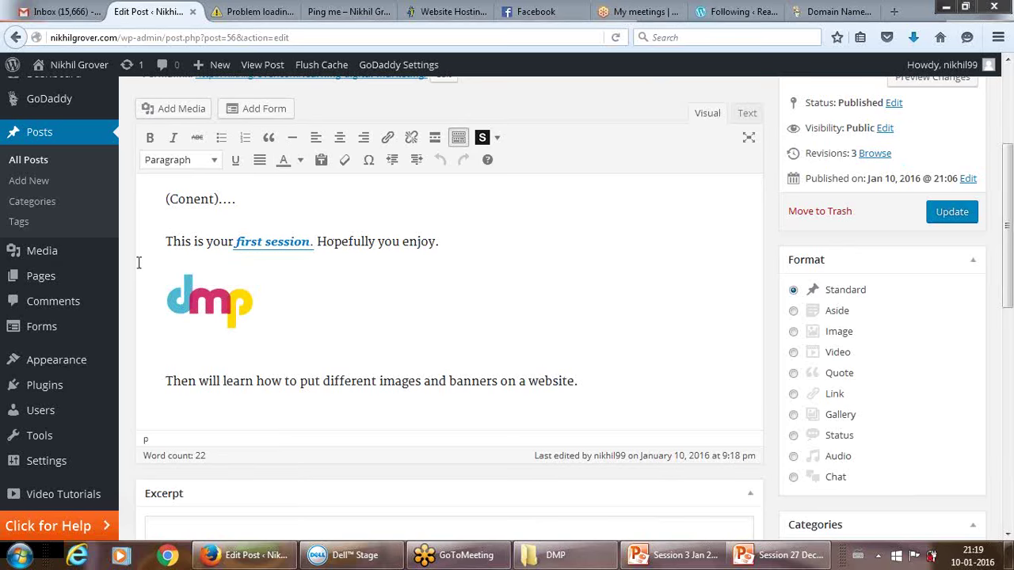
pyautogui.moveTo(43, 281)
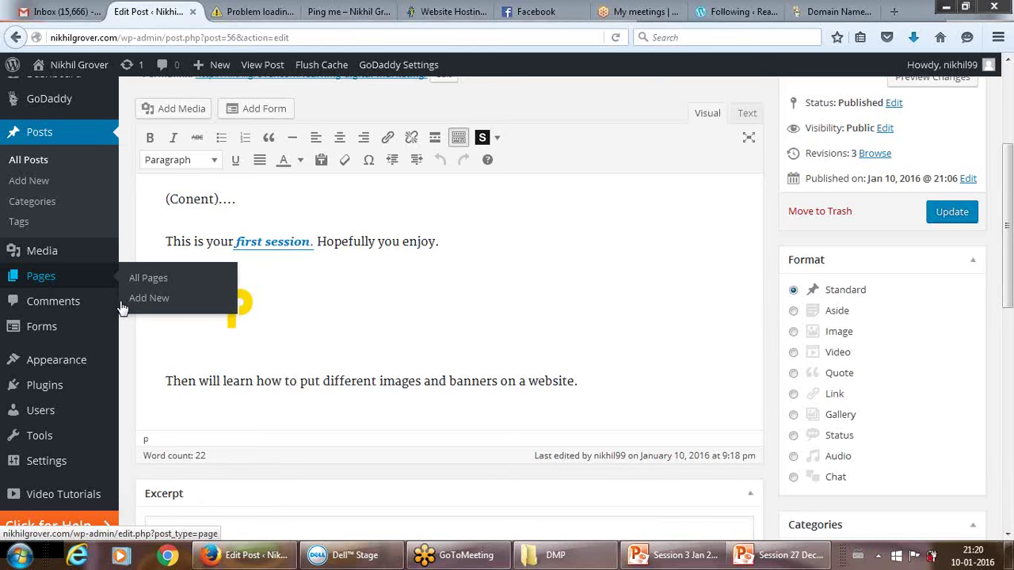
# Go to the Pages list of five pages and start a new blank page.
pyautogui.click(40, 279)
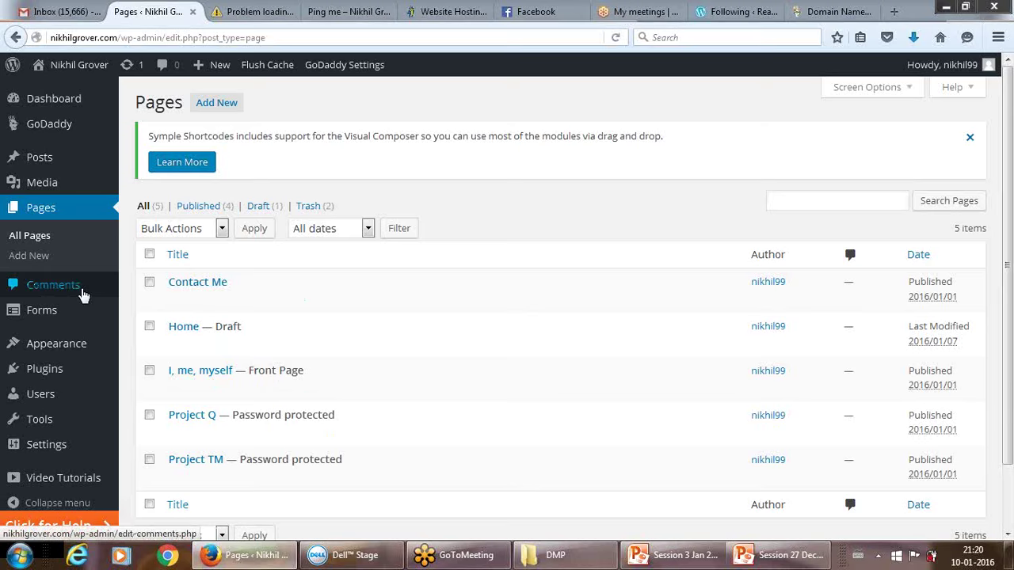
pyautogui.click(29, 256)
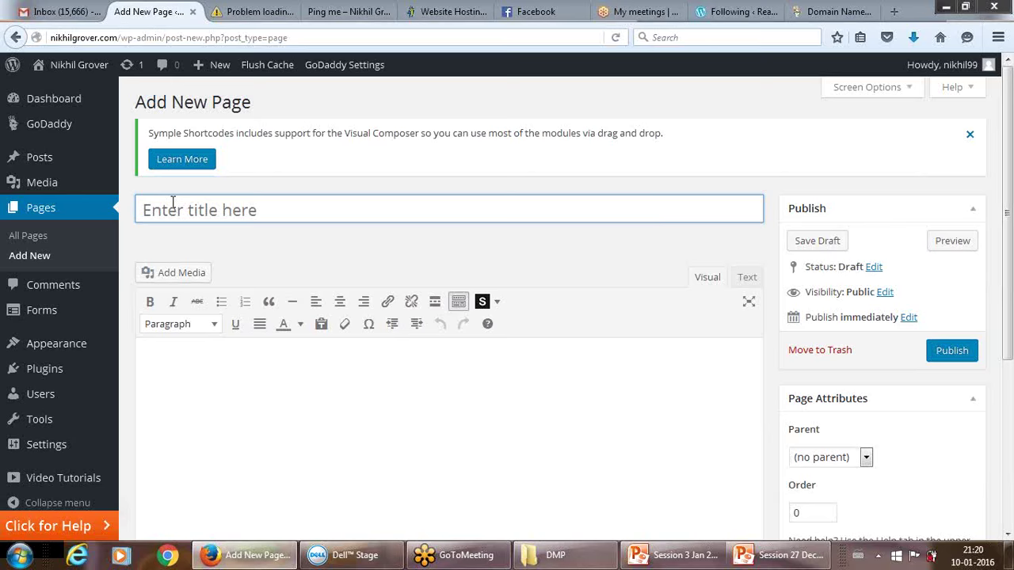
# Clear the 'Gallary' attempt and title the new page 'Home'.
pyautogui.write('Ga')
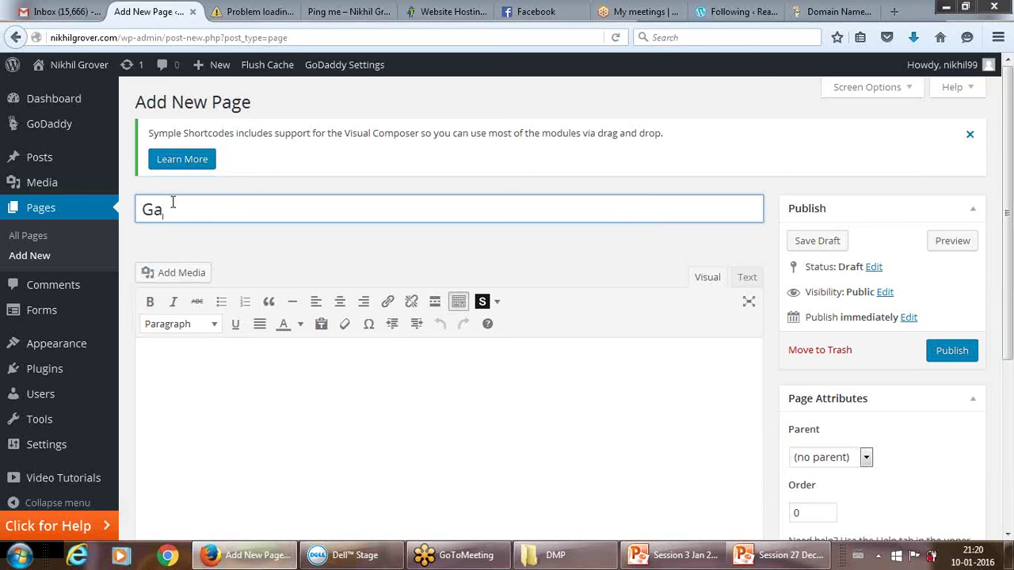
pyautogui.press('BackSpace')
pyautogui.press('BackSpace')
pyautogui.write('Gallary')
pyautogui.press('BackSpace')
pyautogui.press('BackSpace')
pyautogui.press('BackSpace')
pyautogui.press('BackSpace')
pyautogui.press('BackSpace')
pyautogui.press('BackSpace')
pyautogui.press('BackSpace')
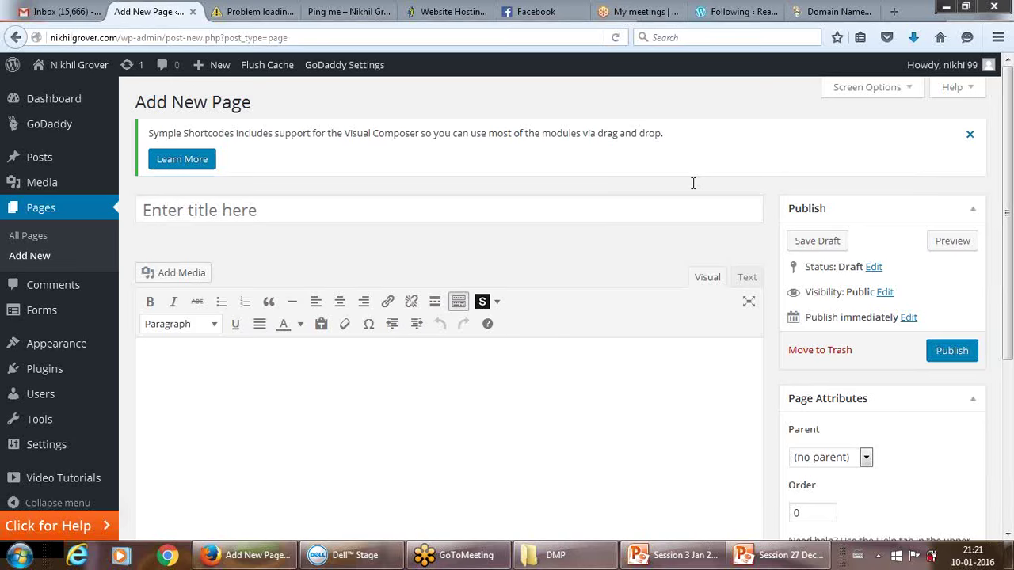
pyautogui.click(317, 207)
pyautogui.write('Home')
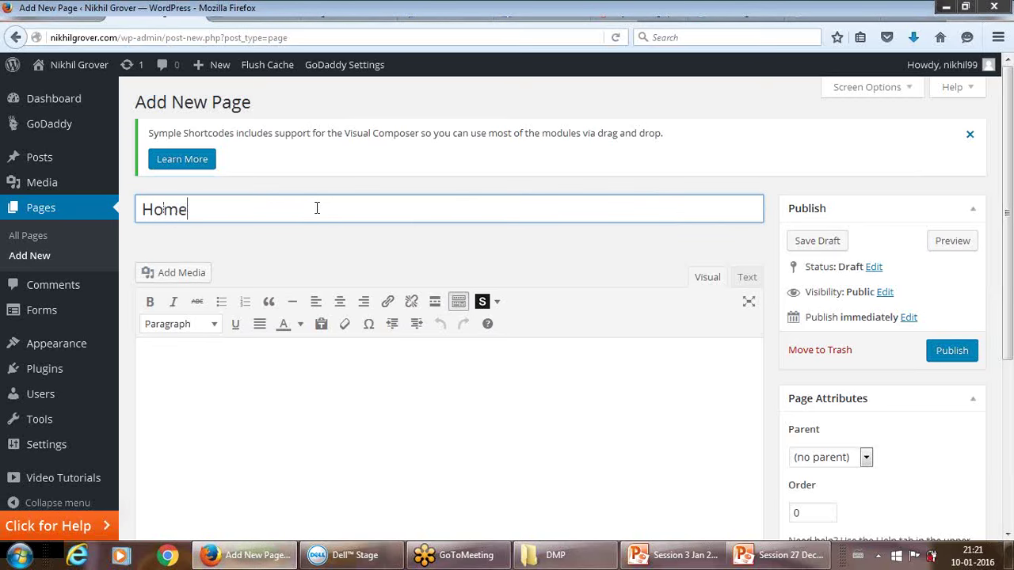
# Place the cursor in the empty page body below the Home title.
pyautogui.click(208, 380)
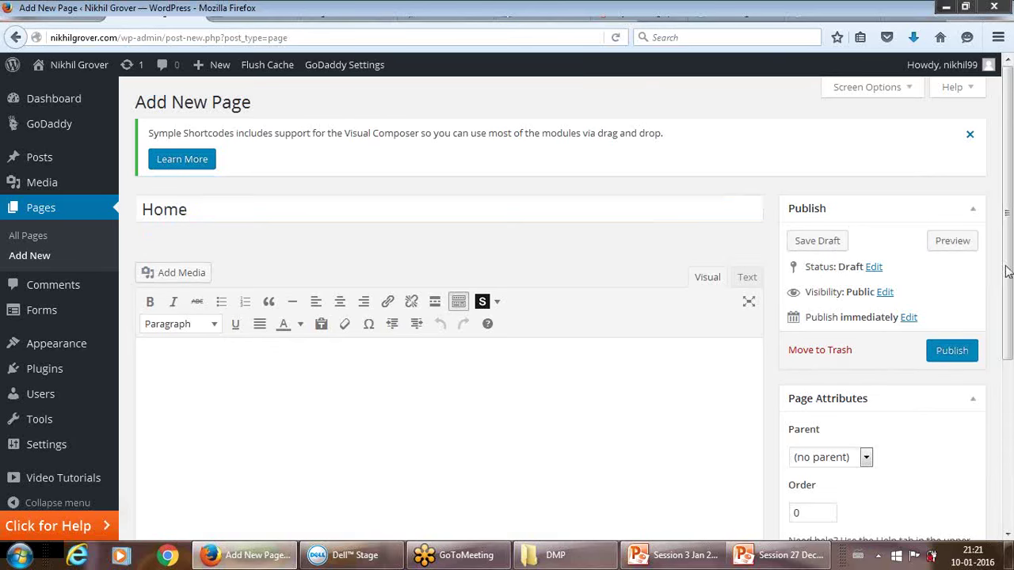
pyautogui.scroll(-2, 1006, 252)
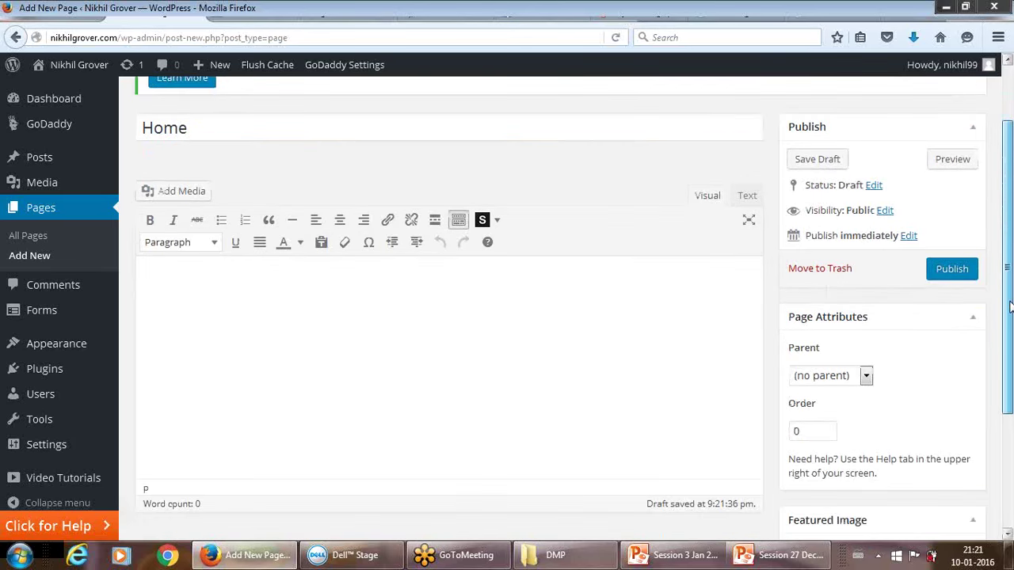
pyautogui.scroll(2, 1009, 242)
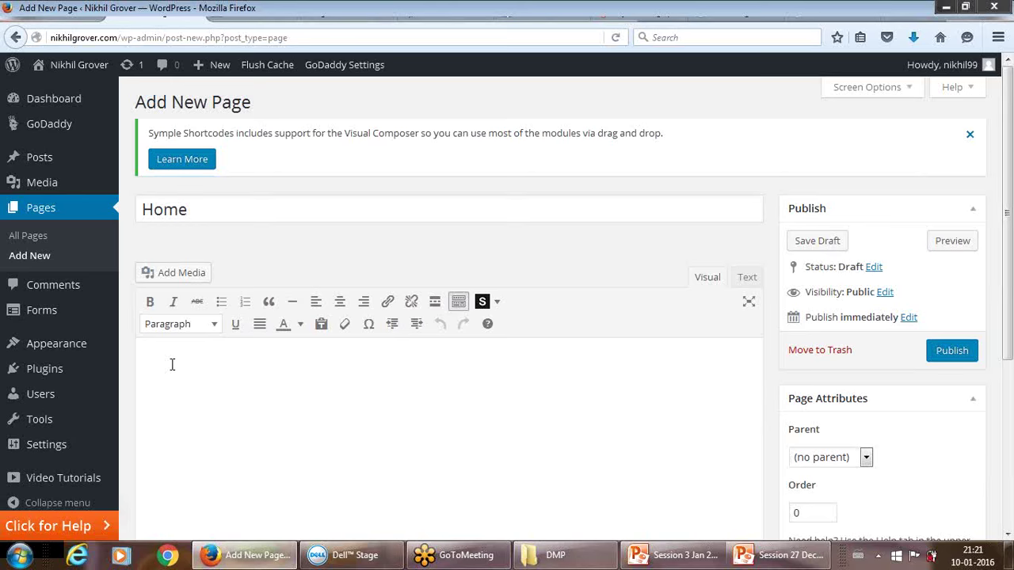
pyautogui.click(193, 209)
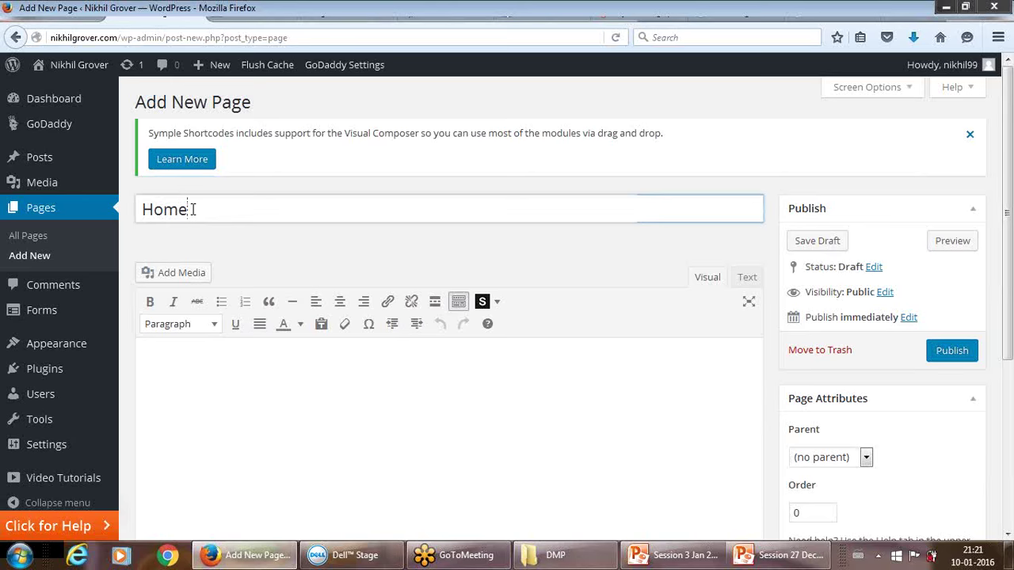
pyautogui.click(175, 362)
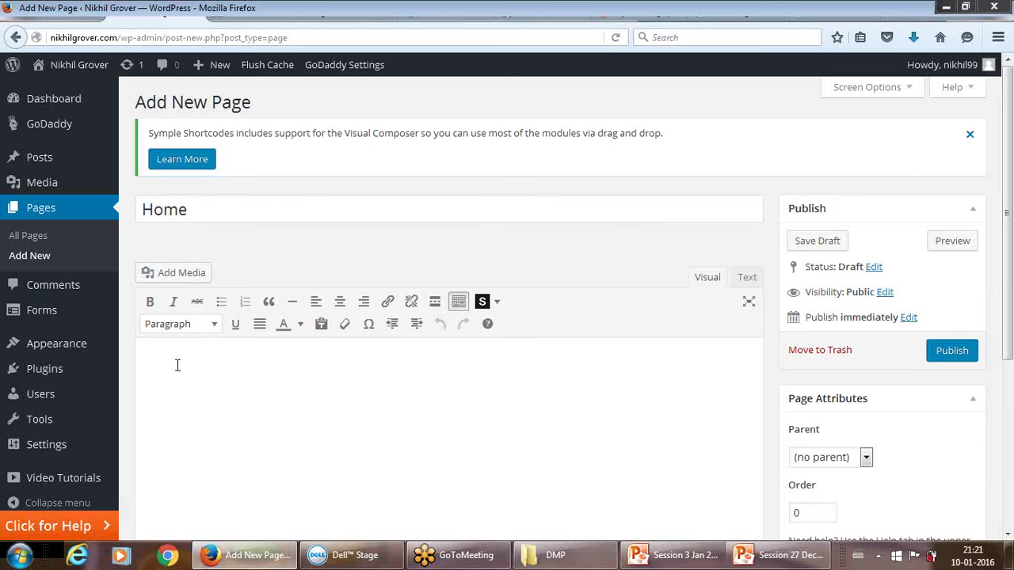
# Insert Desktop-Screen-Shot.png from the Media Library into the Home page body.
pyautogui.click(175, 276)
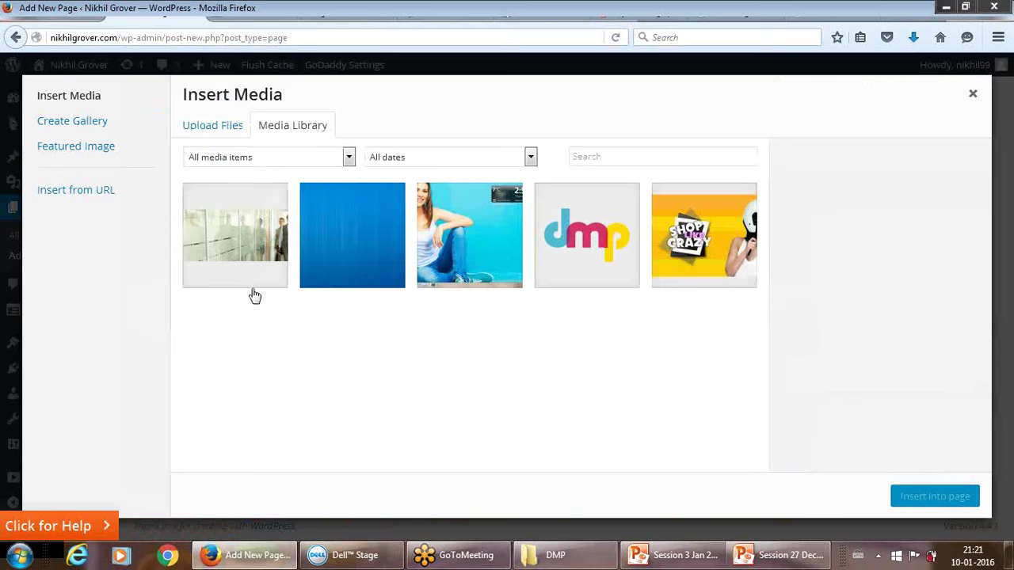
pyautogui.click(678, 263)
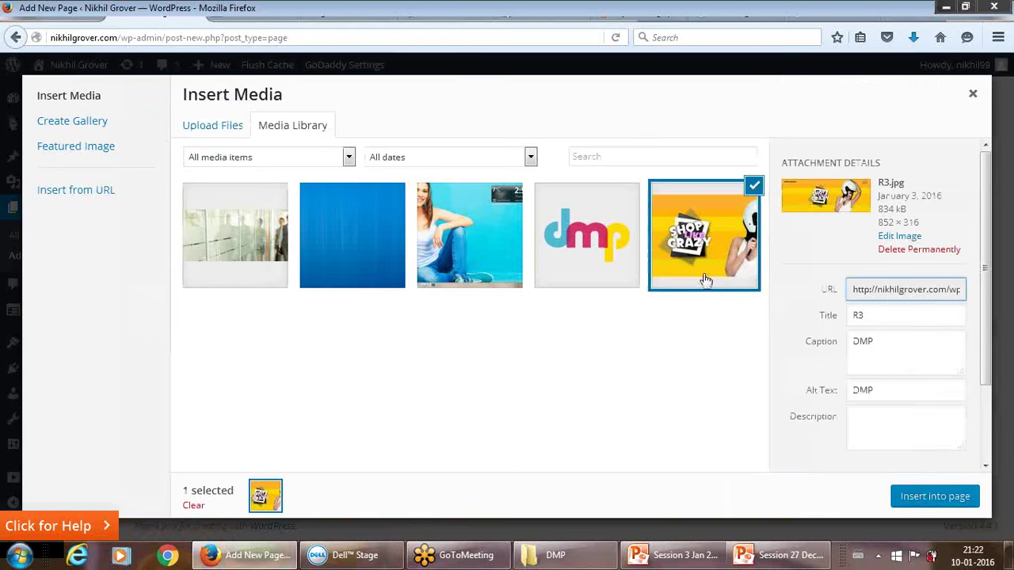
pyautogui.click(801, 242)
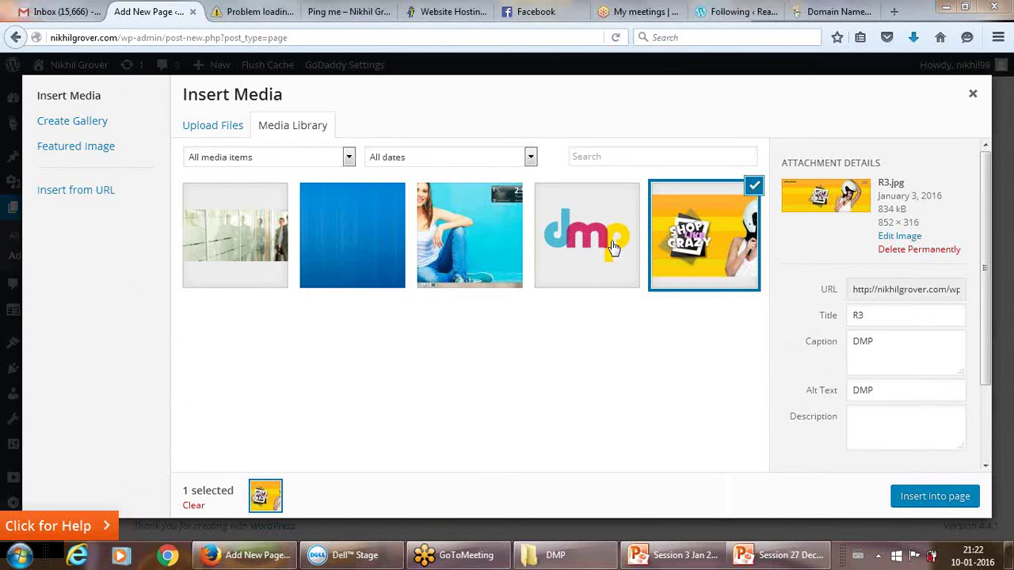
pyautogui.click(494, 245)
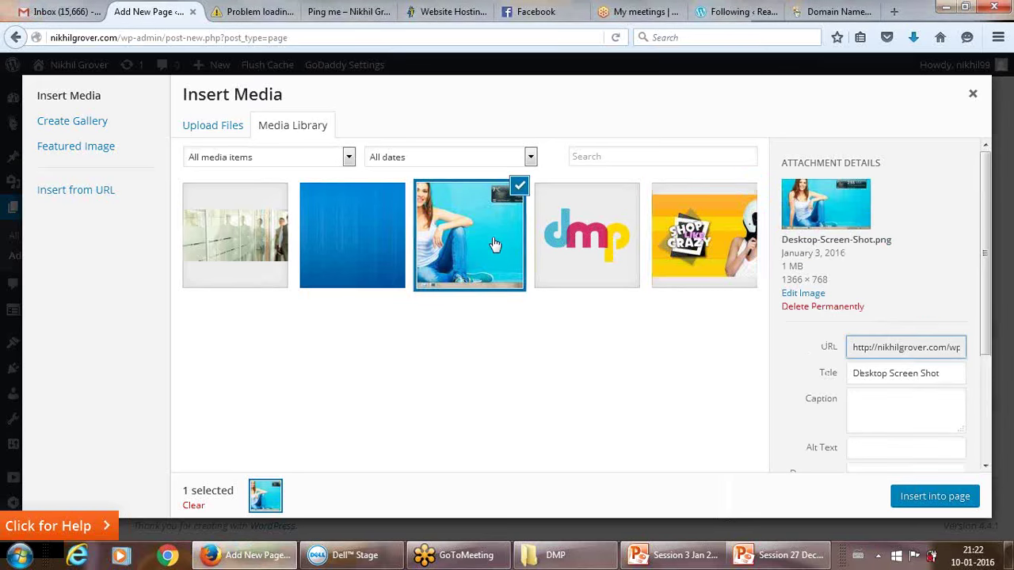
pyautogui.click(934, 497)
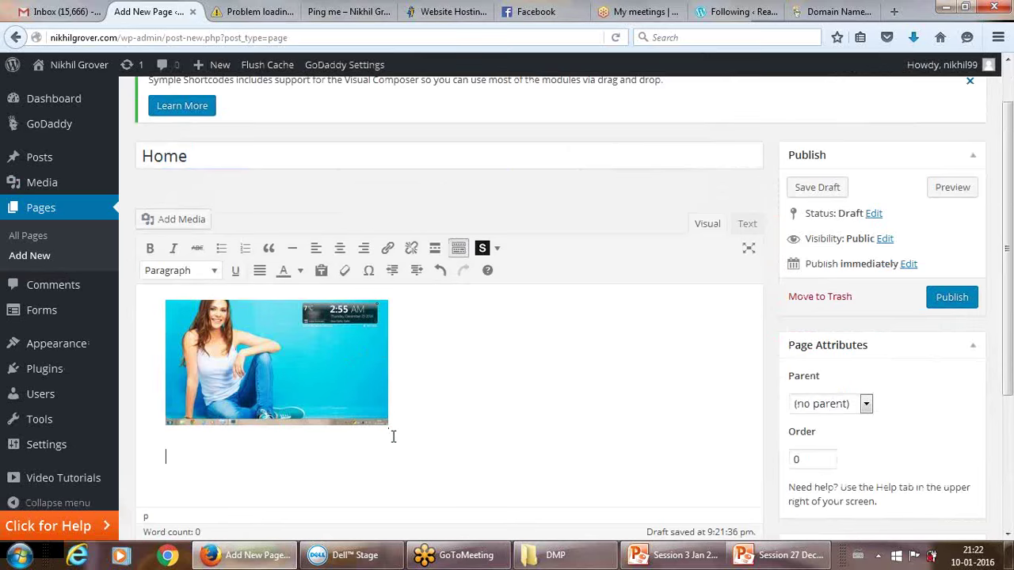
# Type 'WELCOME TO MY WORLD' below the image and select that line.
pyautogui.write('WELCOME TO MY WORLD')
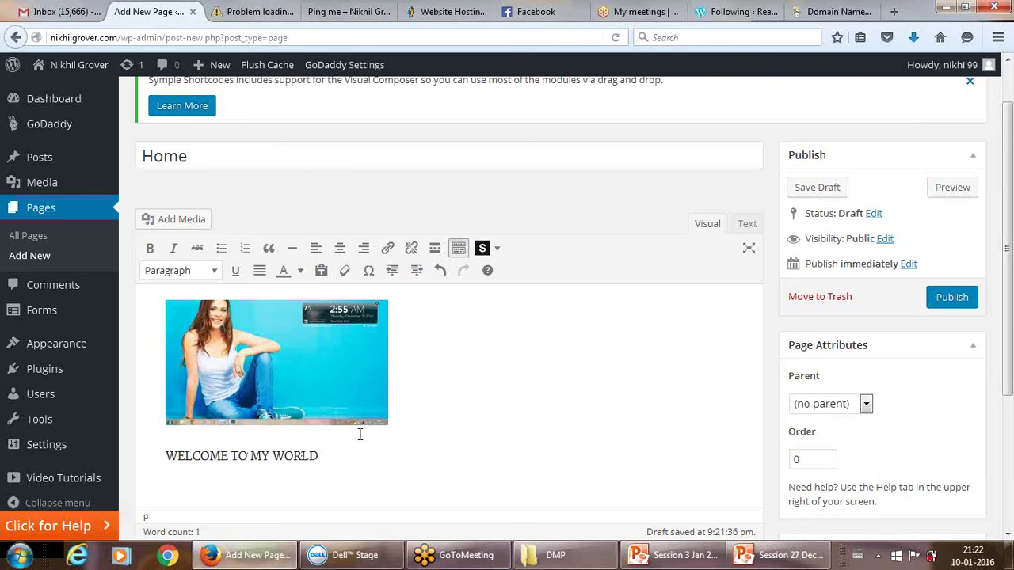
pyautogui.moveTo(167, 456); pyautogui.dragTo(361, 455)
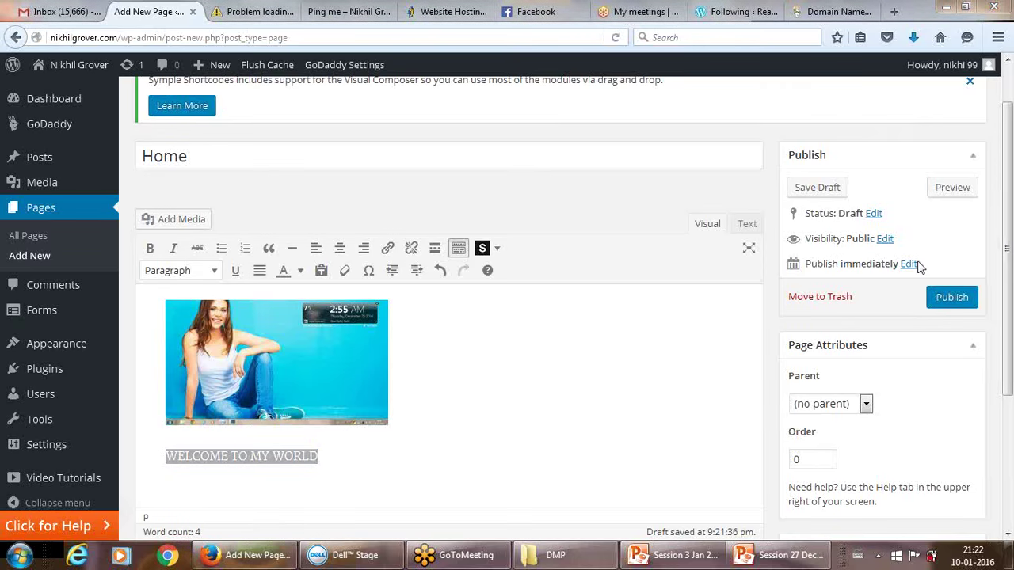
# Set the Home page's Page Attributes Order to 3 and publish it.
pyautogui.moveTo(1008, 336); pyautogui.dragTo(1010, 445)
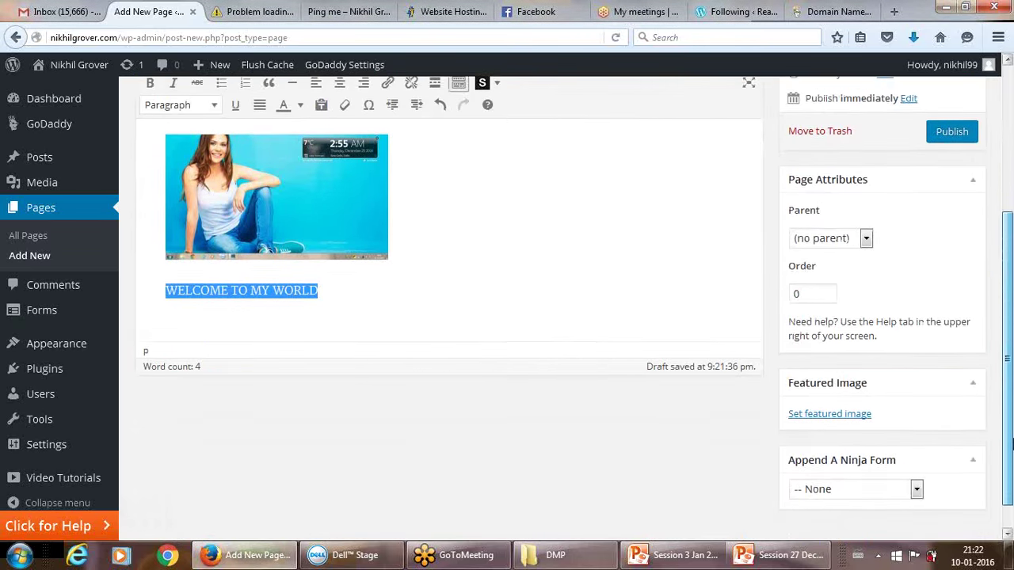
pyautogui.scroll(4, 887, 428)
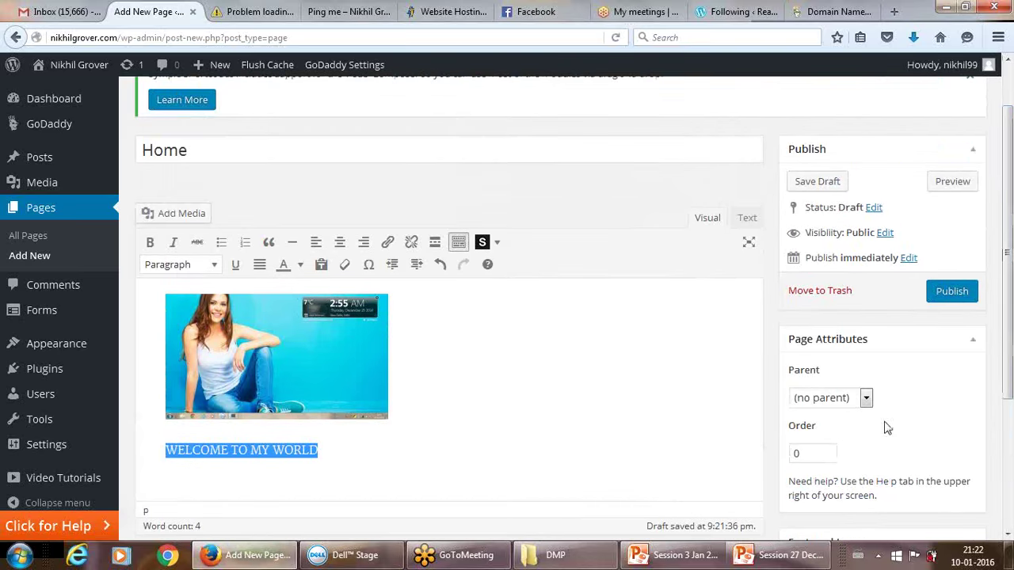
pyautogui.moveTo(813, 454); pyautogui.dragTo(766, 460)
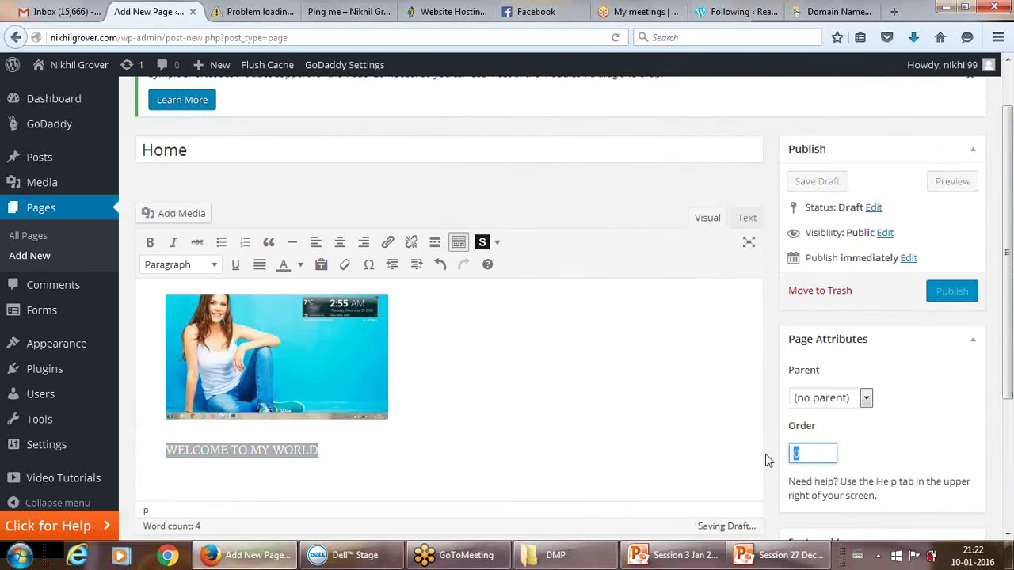
pyautogui.write('3')
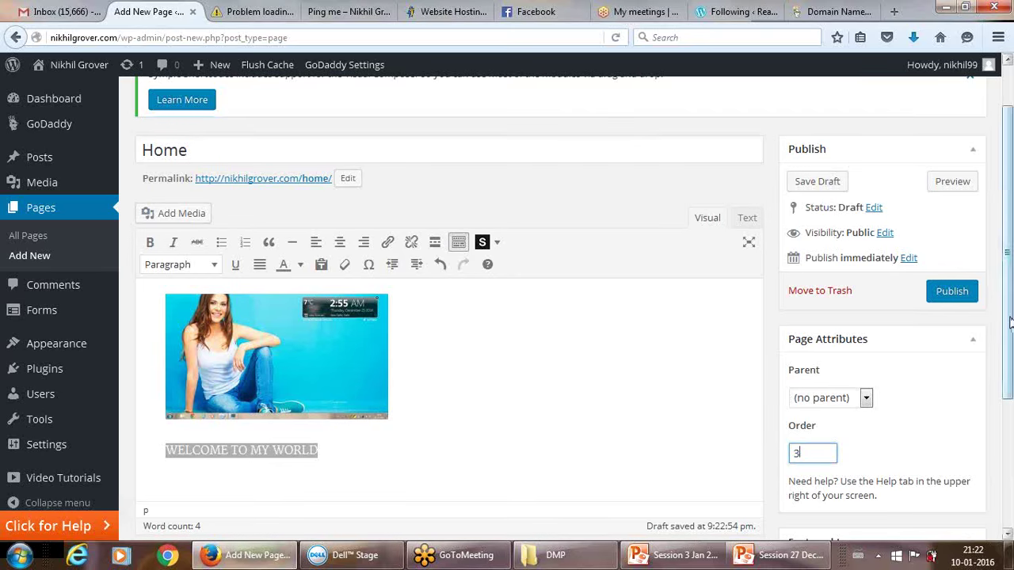
pyautogui.scroll(-1, 1011, 328)
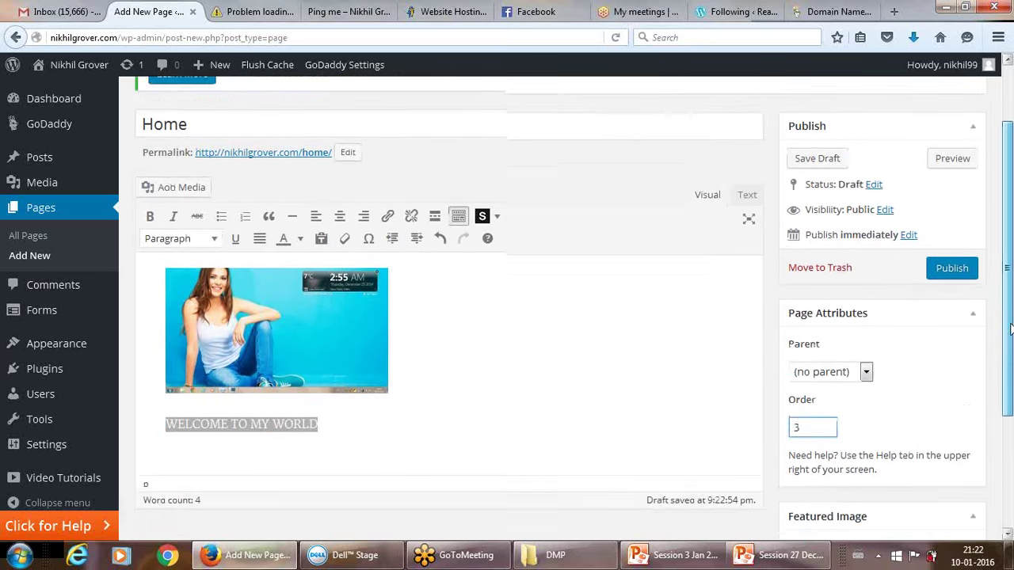
pyautogui.scroll(1, 1010, 329)
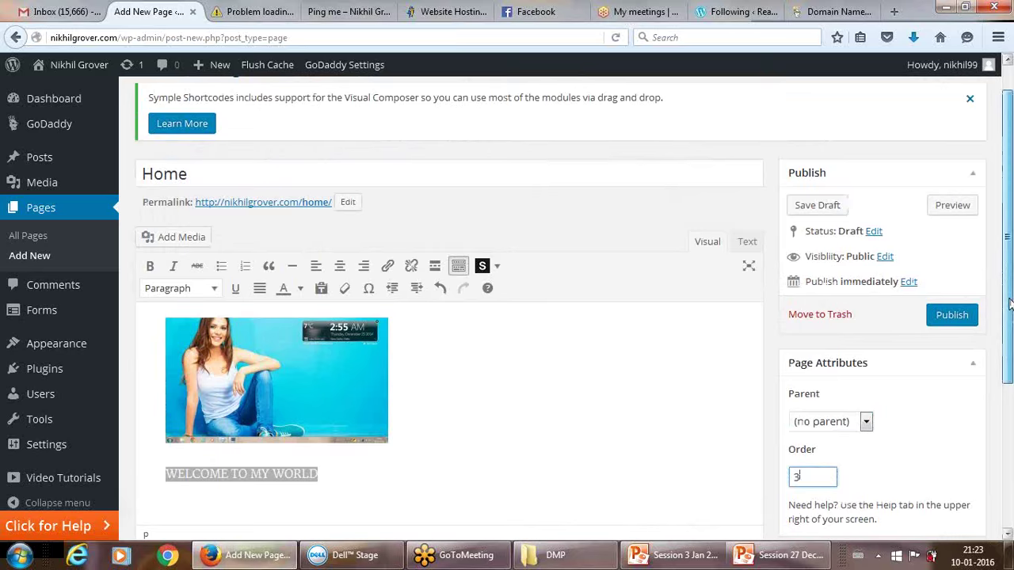
pyautogui.scroll(2, 1010, 305)
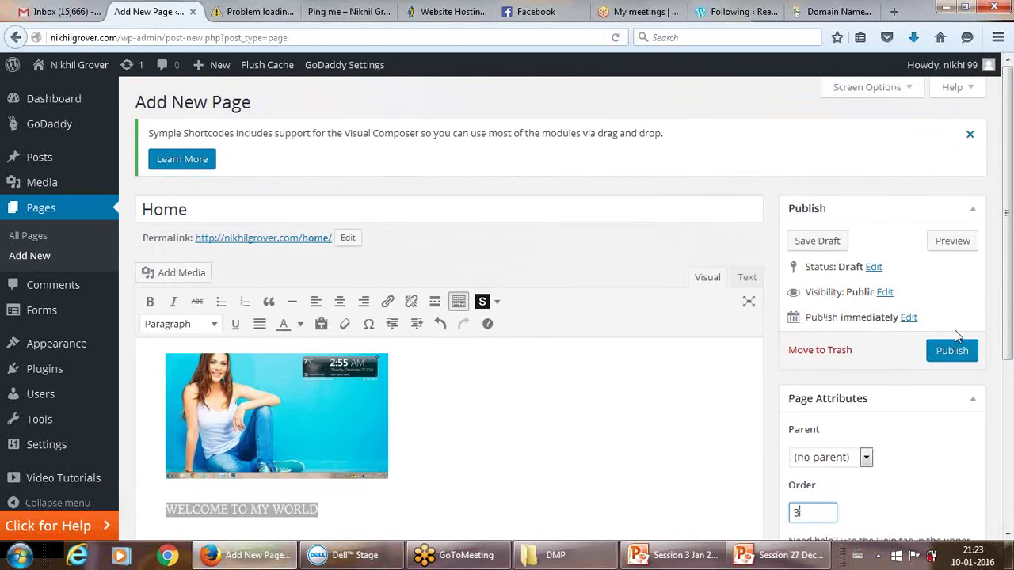
pyautogui.click(952, 352)
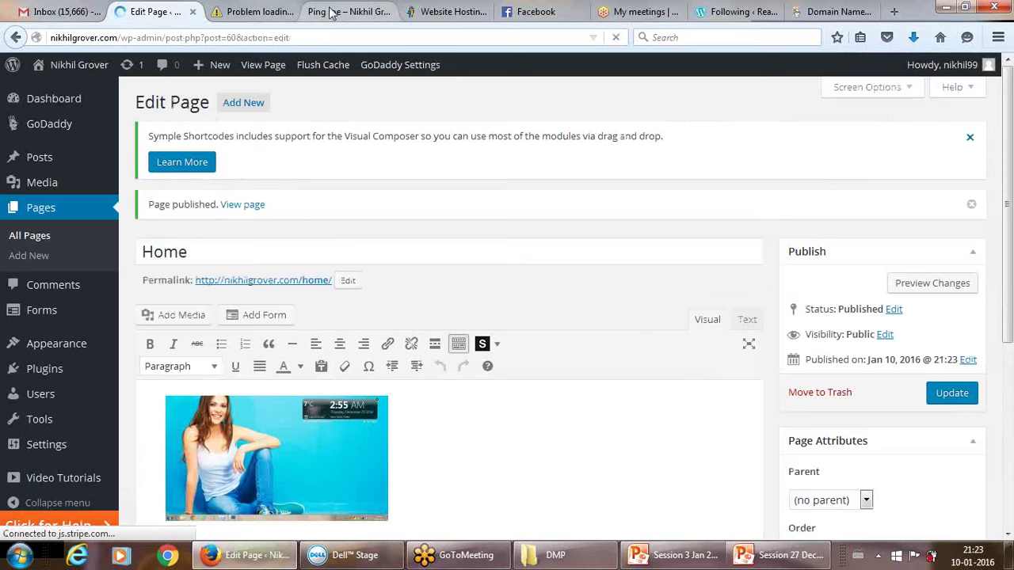
# Reload the live Ping me page, confirming Resend, then return to the WordPress editor tab.
pyautogui.click(254, 9)
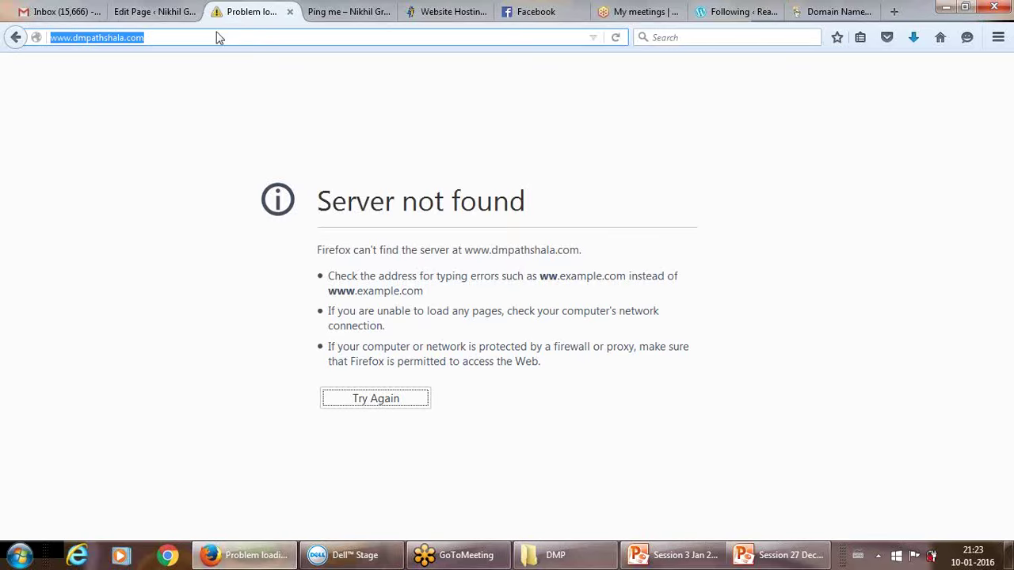
pyautogui.click(356, 11)
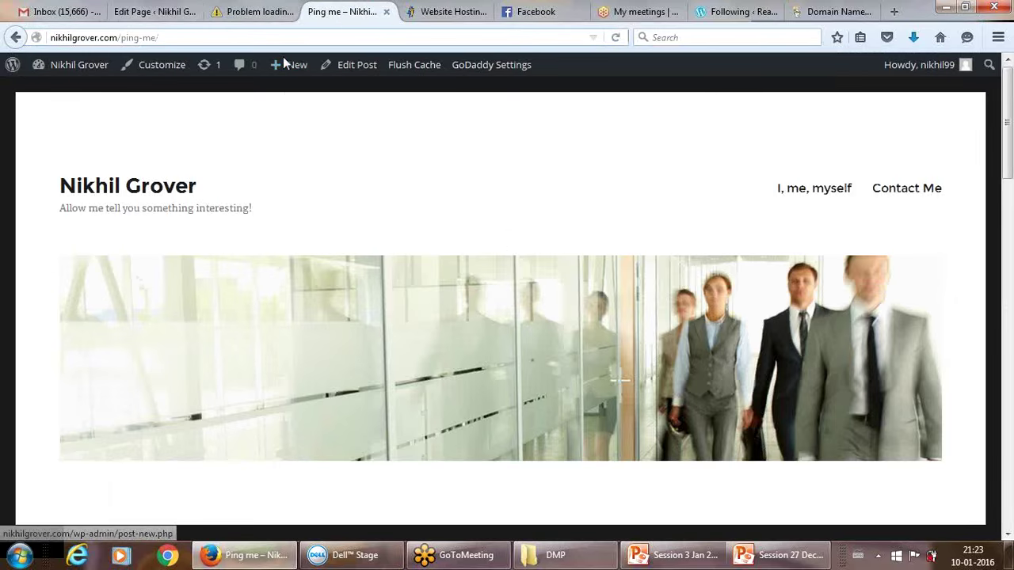
pyautogui.click(617, 37)
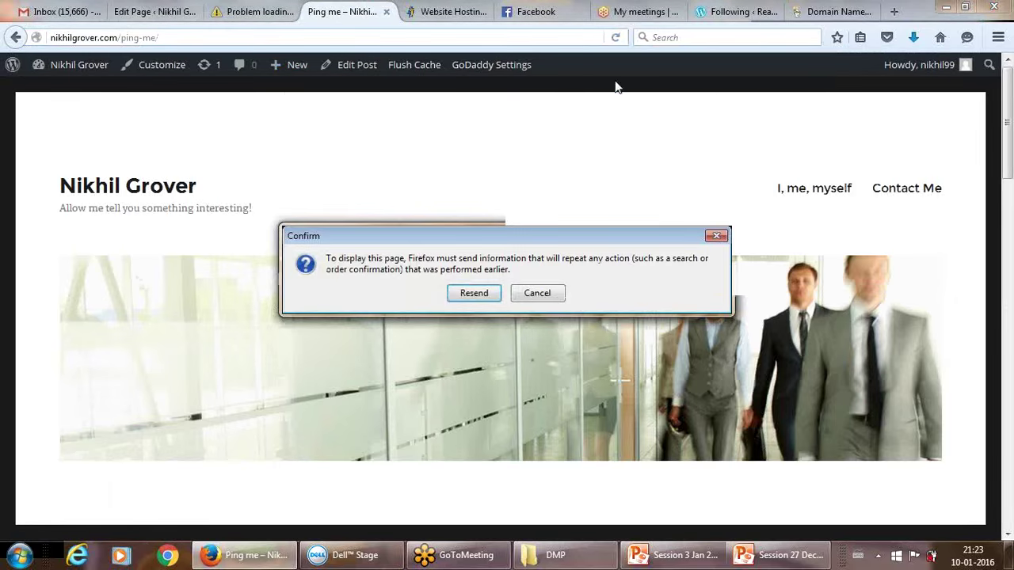
pyautogui.click(489, 300)
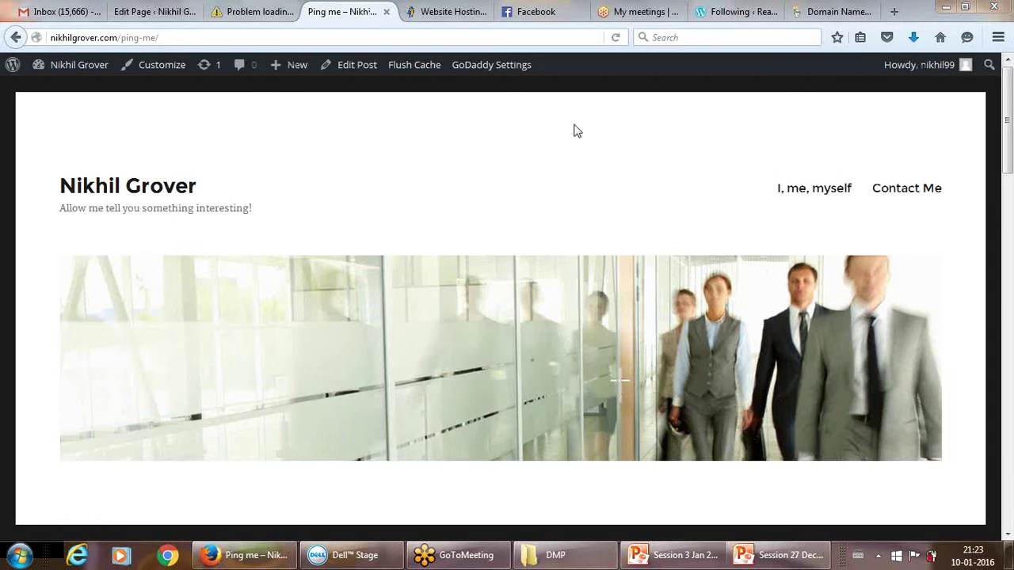
pyautogui.click(257, 10)
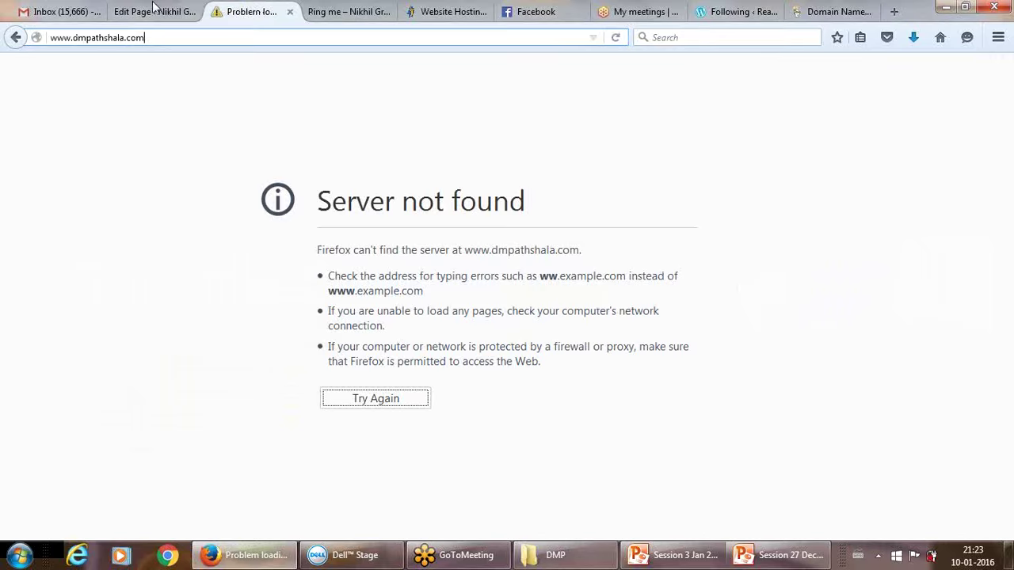
pyautogui.click(154, 11)
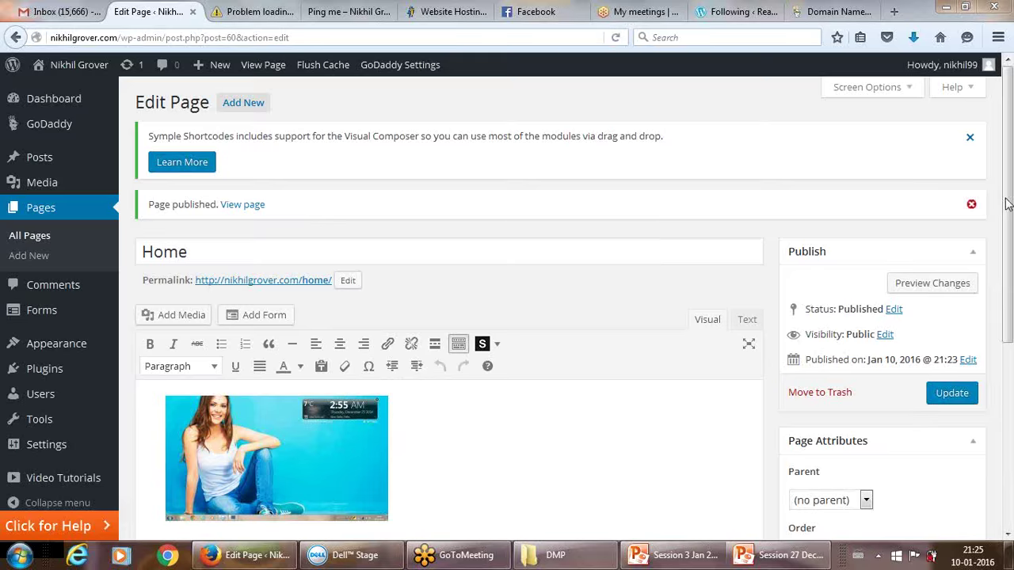
# Open Forms > All Forms and open the Contact Form in the Ninja Forms builder.
pyautogui.moveTo(1008, 205); pyautogui.dragTo(1010, 286)
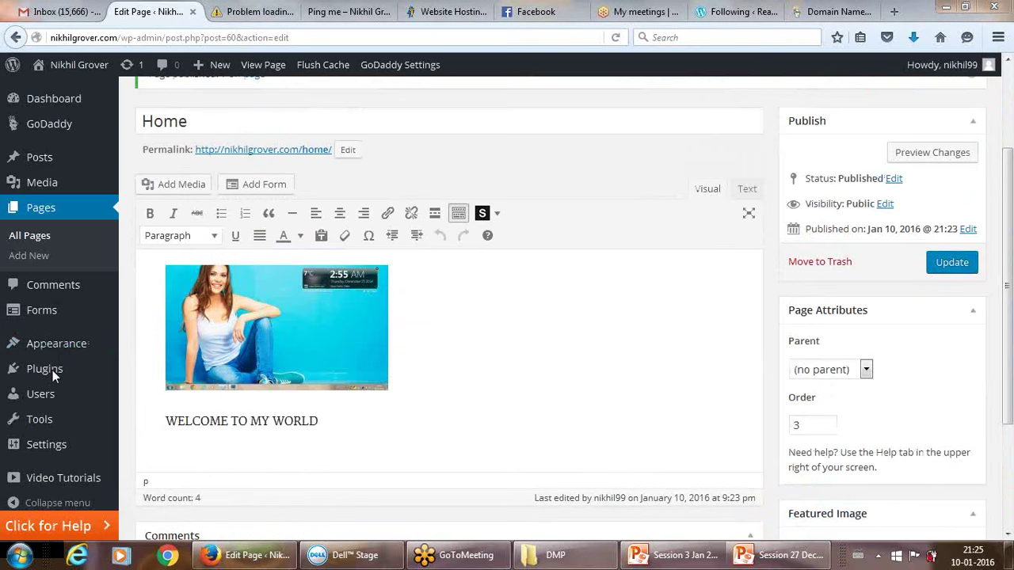
pyautogui.moveTo(41, 312)
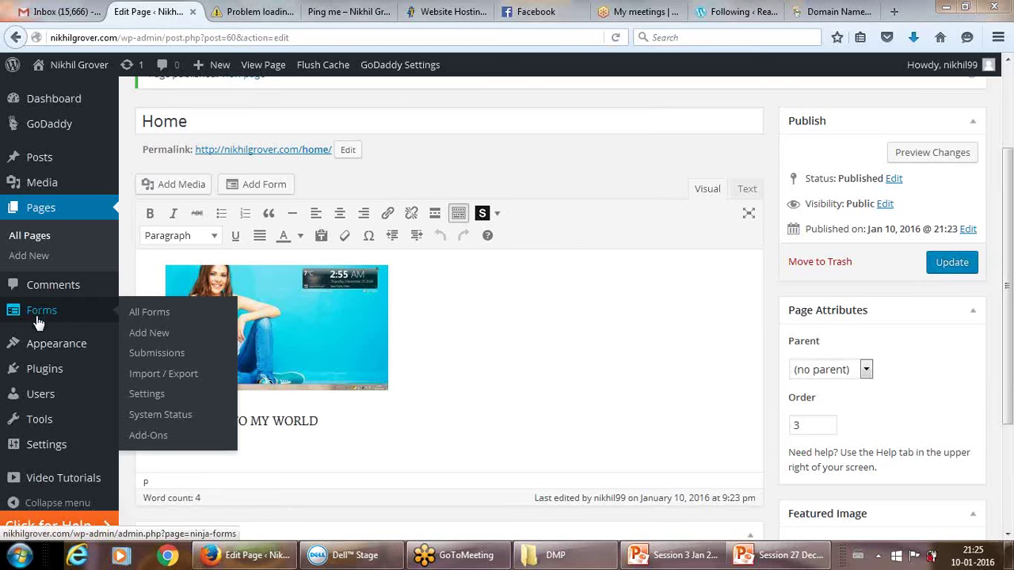
pyautogui.click(37, 313)
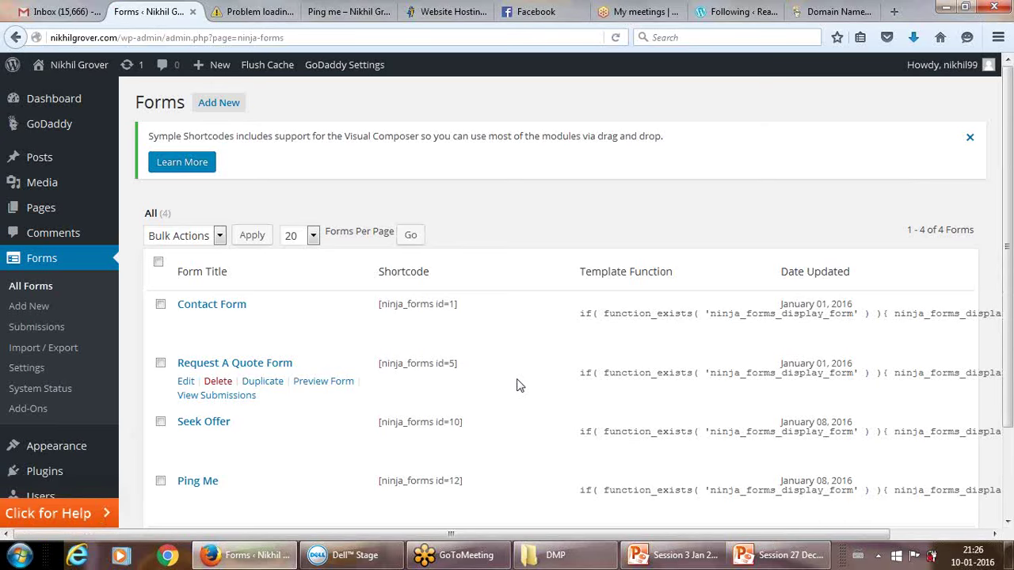
pyautogui.click(225, 306)
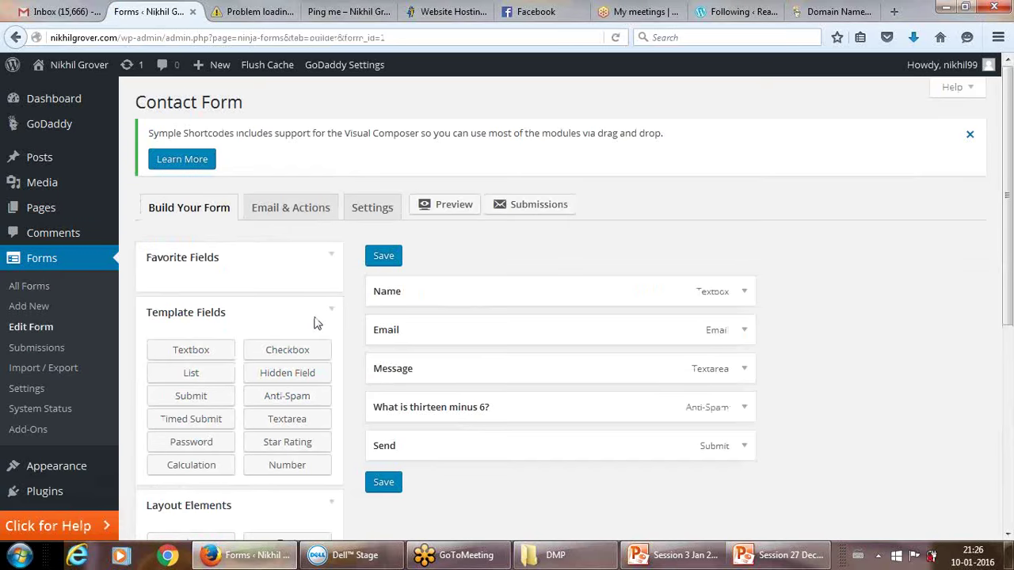
# Start a new blank Ninja Forms form (ID 13) from Forms > Add New.
pyautogui.click(43, 314)
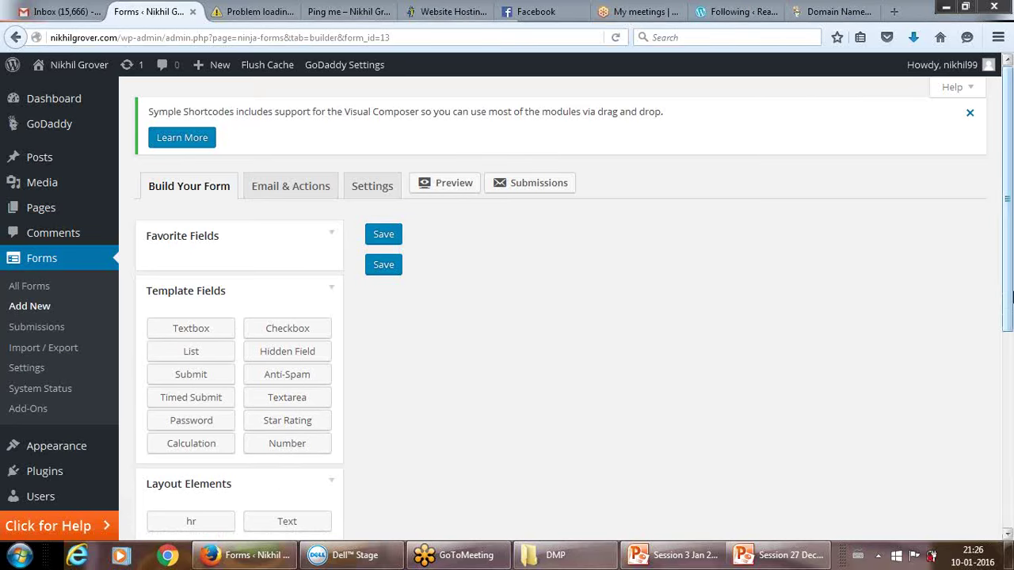
# Try dragging a First Name field into the new form, which stays empty.
pyautogui.moveTo(1009, 286); pyautogui.dragTo(1009, 444)
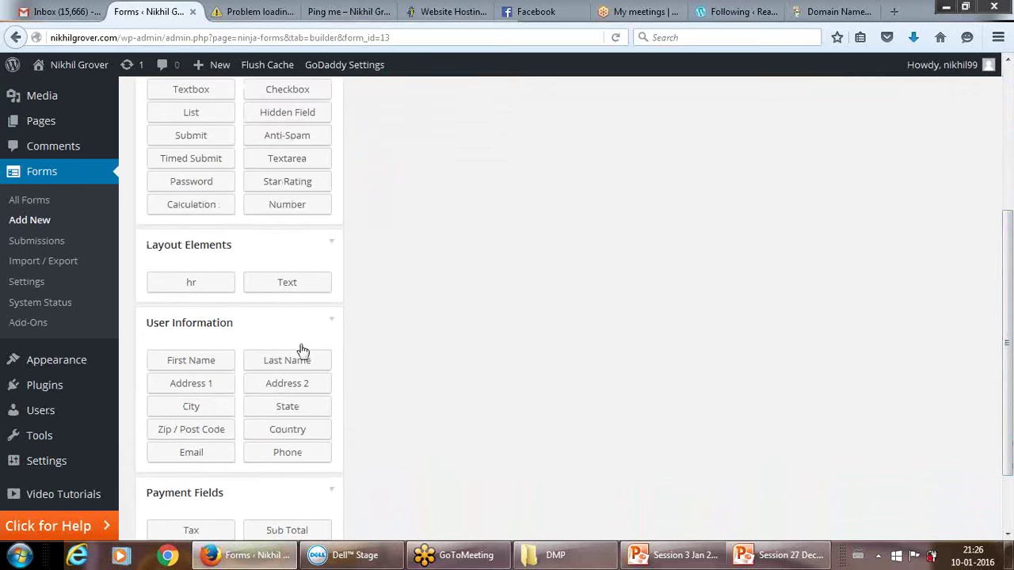
pyautogui.moveTo(208, 364); pyautogui.dragTo(456, 264)
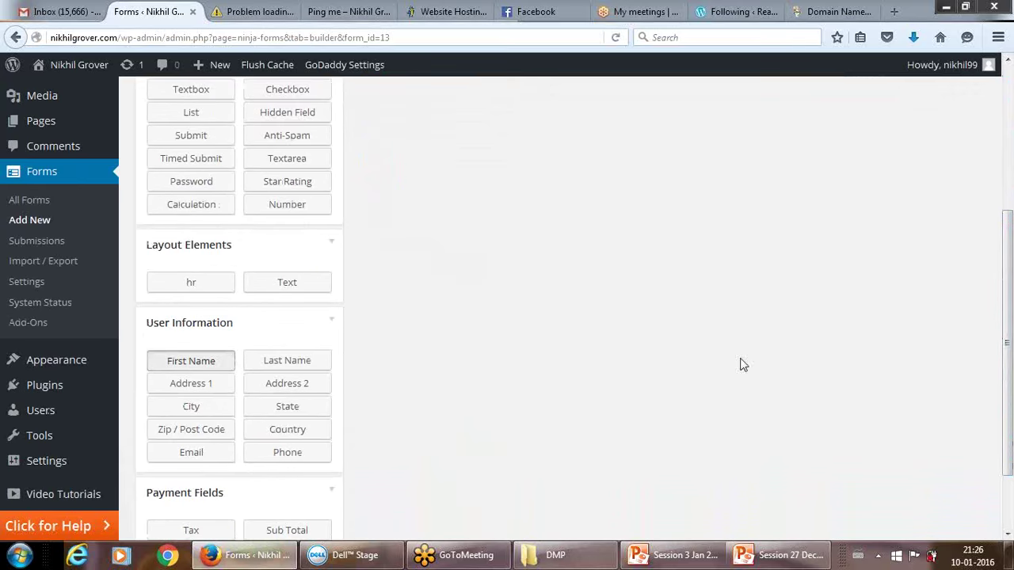
pyautogui.moveTo(1006, 344); pyautogui.dragTo(1010, 176)
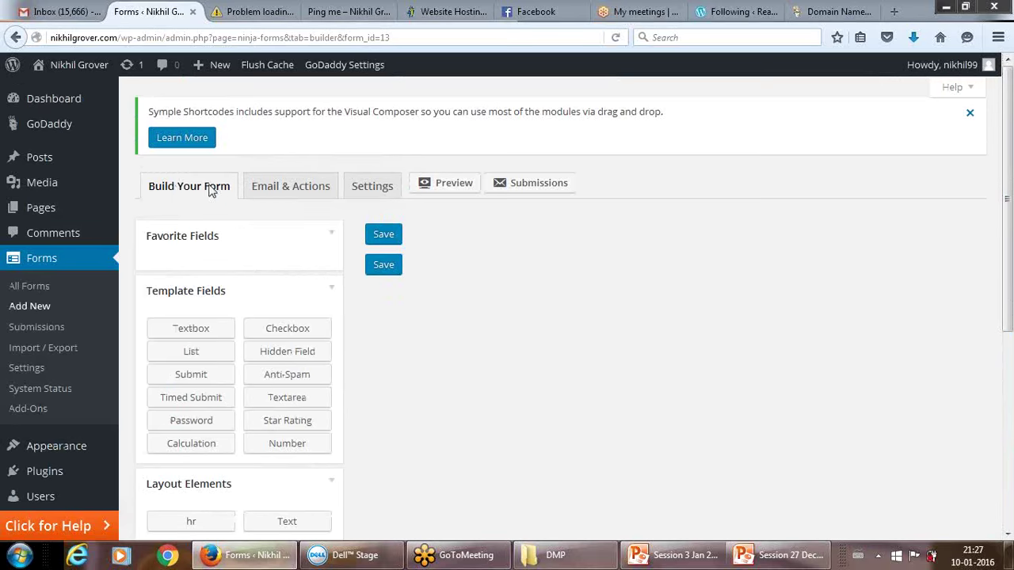
pyautogui.moveTo(46, 166)
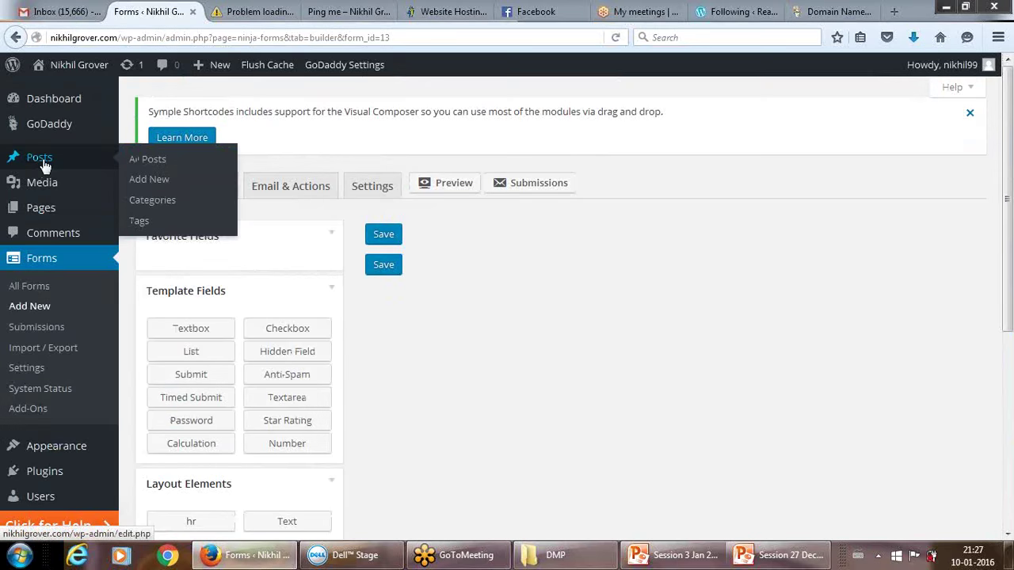
# Leave the unsaved form for Posts and sort the posts by title.
pyautogui.click(44, 160)
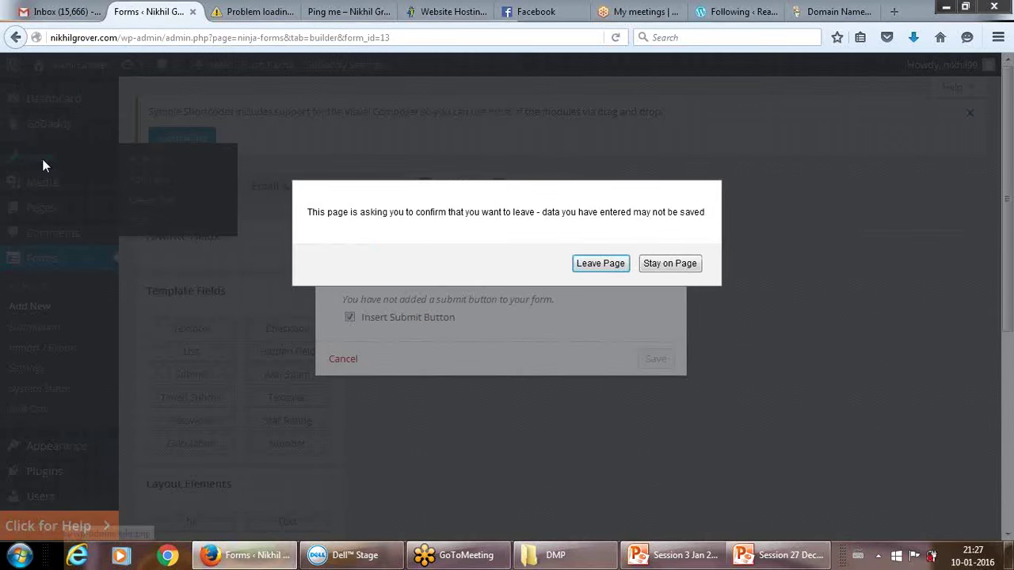
pyautogui.click(597, 264)
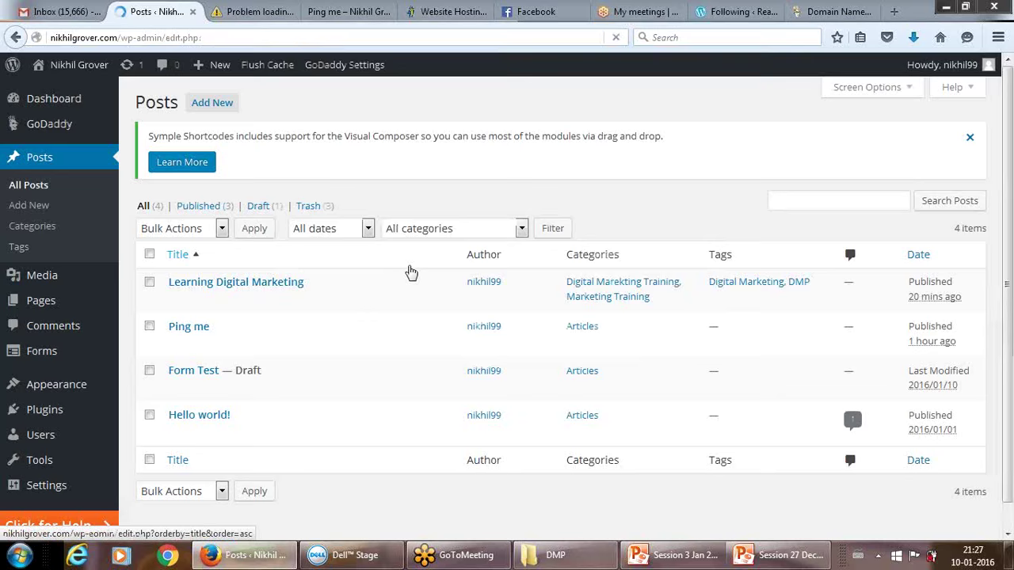
pyautogui.click(408, 264)
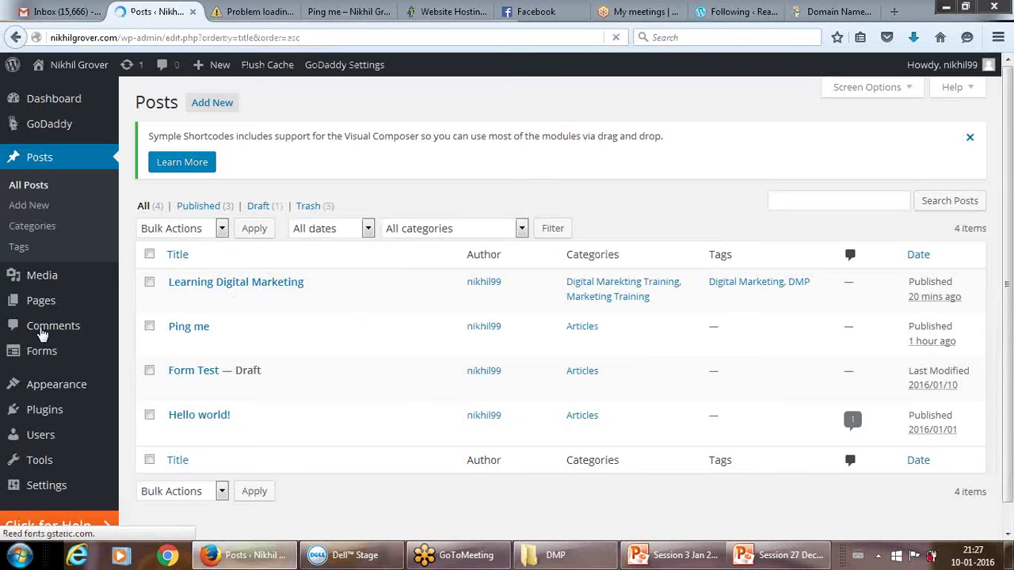
# Reopen the Contact Form for editing from the All Forms list.
pyautogui.click(43, 356)
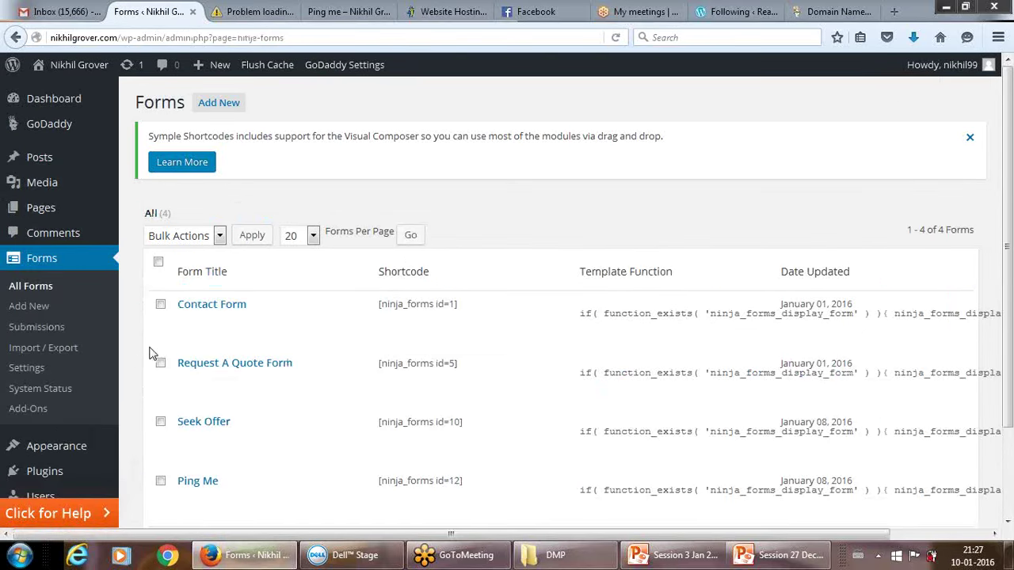
pyautogui.moveTo(211, 332)
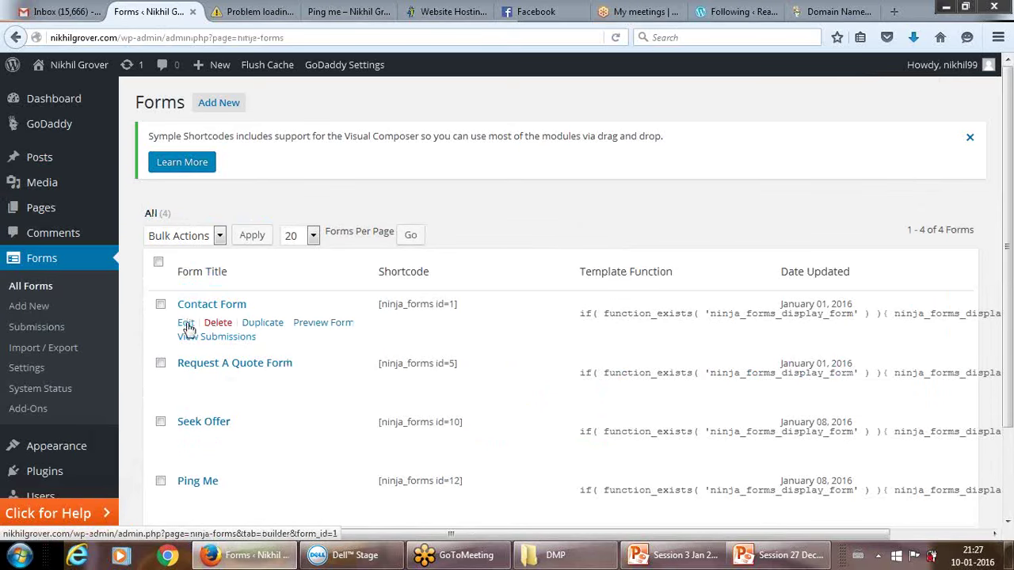
pyautogui.click(186, 325)
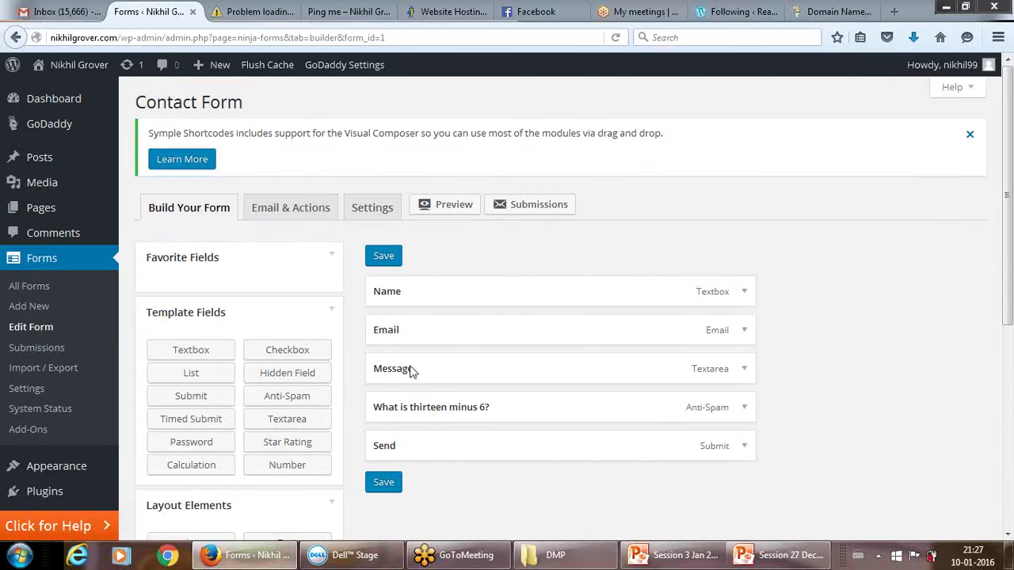
# Drag a Last Name field from User Information onto the Contact Form's field list.
pyautogui.moveTo(1010, 250); pyautogui.dragTo(1010, 341)
pyautogui.scroll(4, 824, 272)
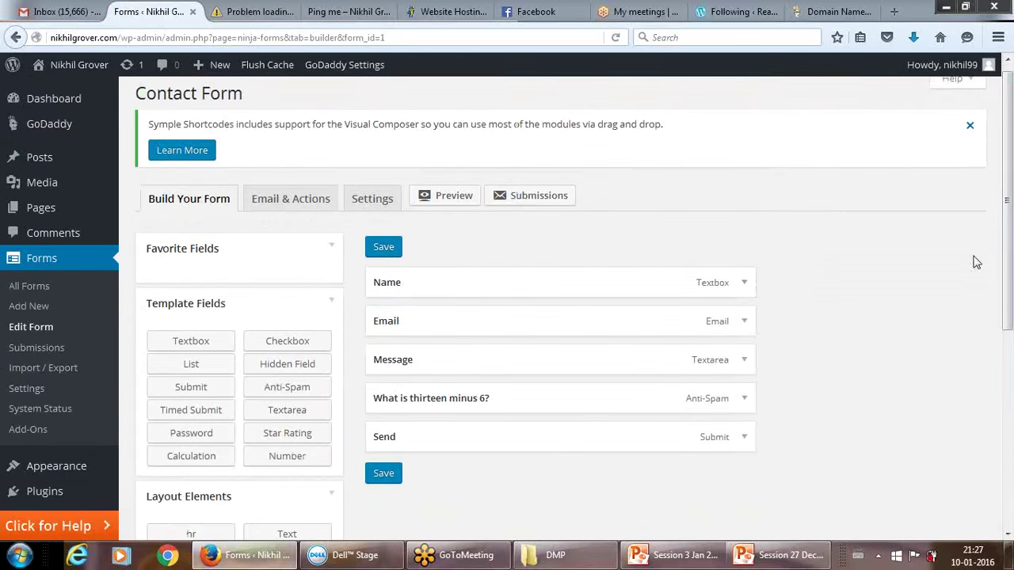
pyautogui.moveTo(1008, 247); pyautogui.dragTo(1008, 333)
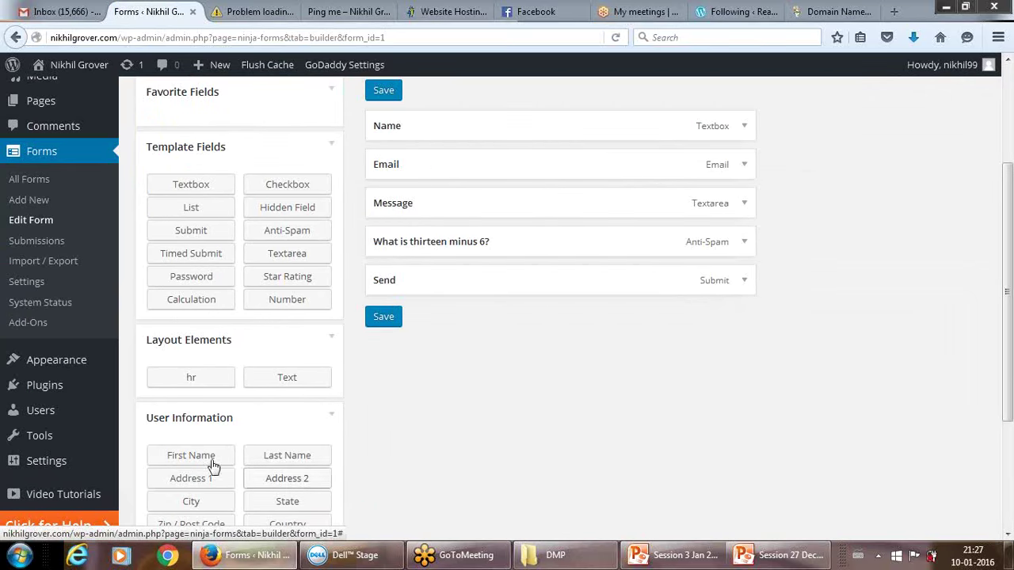
pyautogui.click(274, 455)
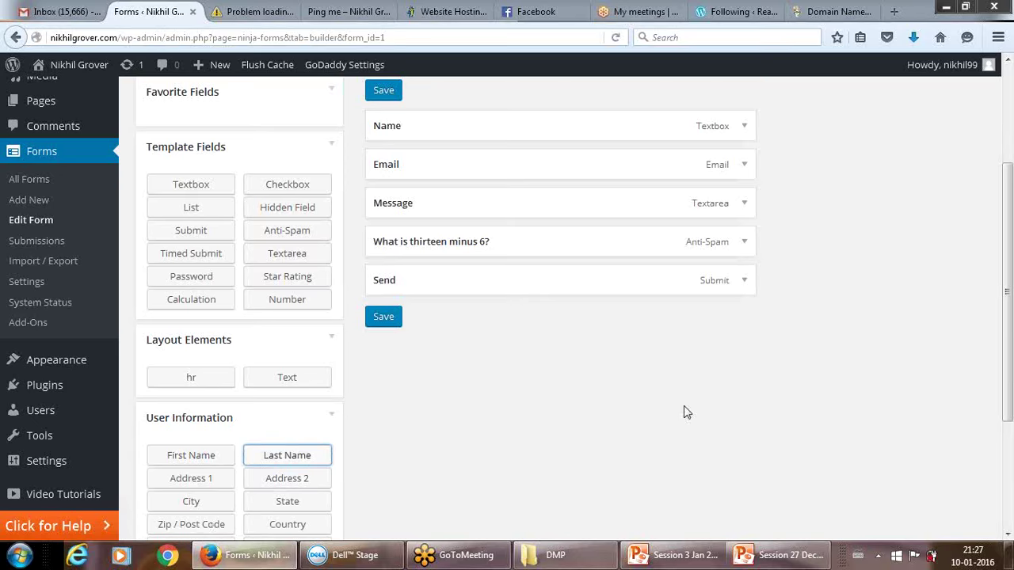
pyautogui.scroll(-4, 998, 473)
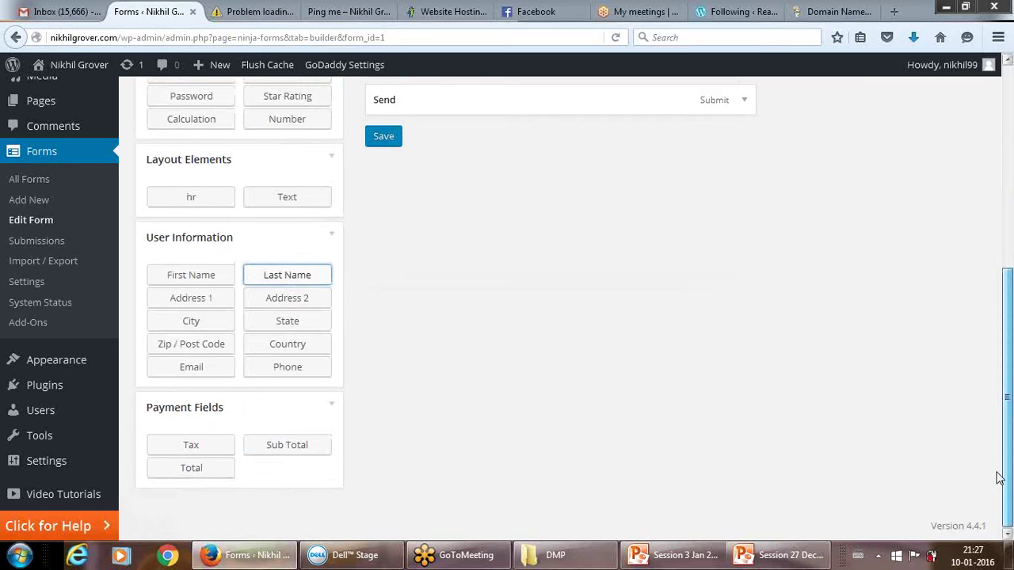
pyautogui.moveTo(1005, 405); pyautogui.dragTo(923, 297)
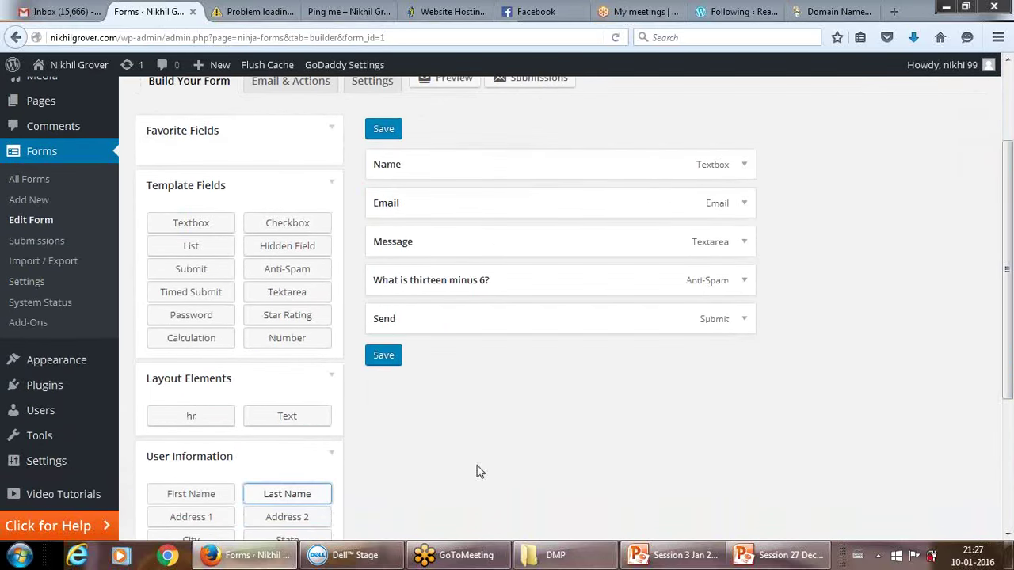
pyautogui.moveTo(294, 498); pyautogui.dragTo(458, 191)
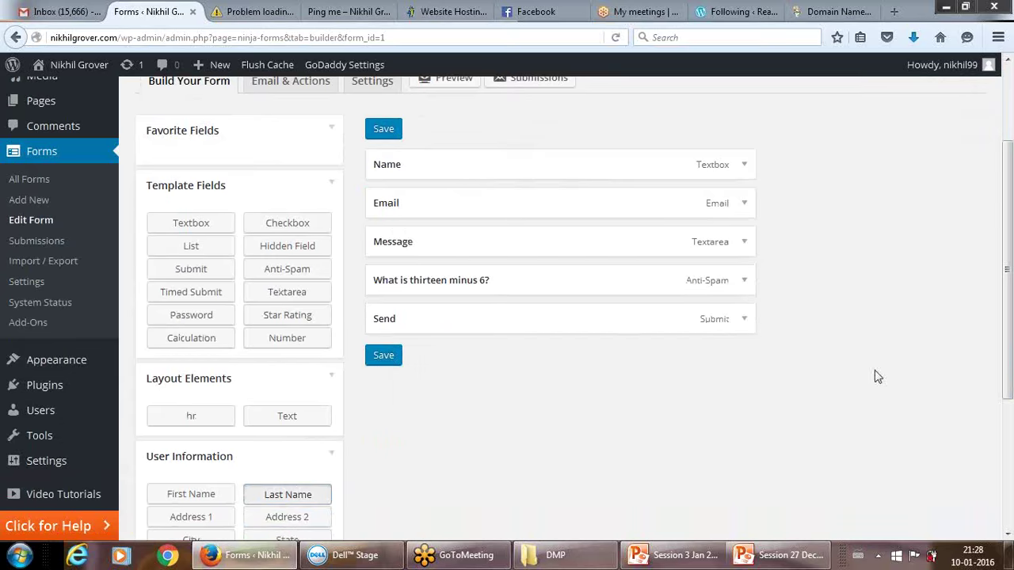
pyautogui.moveTo(1011, 318); pyautogui.dragTo(1011, 157)
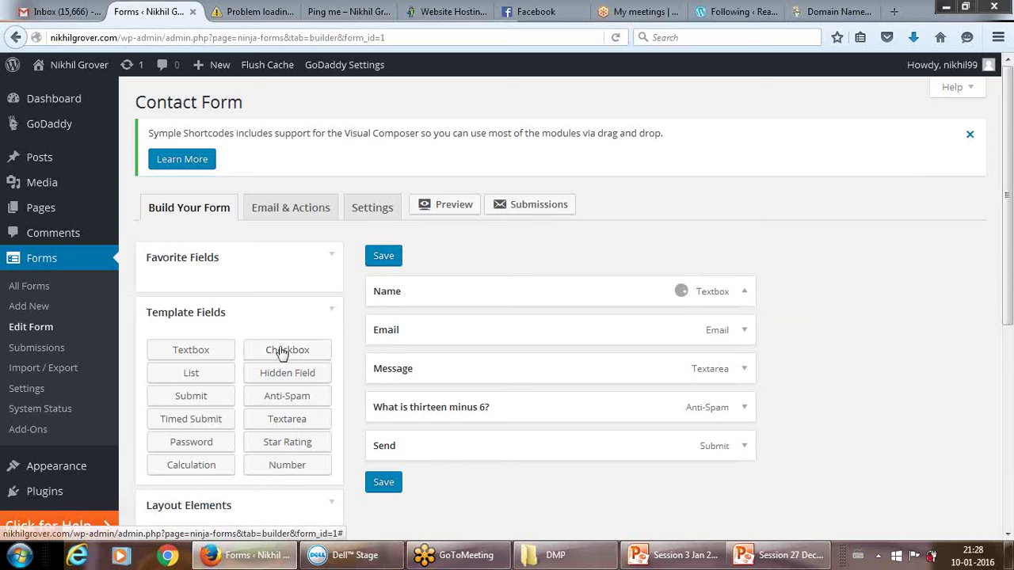
# Collapse and re-expand the template fields, then discard the Contact Form changes and start a new form.
pyautogui.click(332, 310)
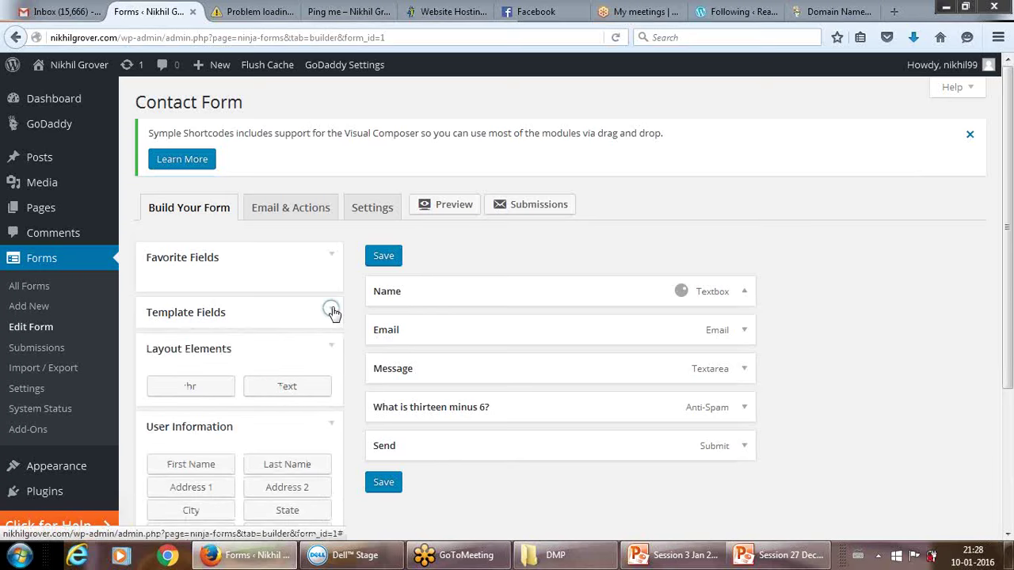
pyautogui.click(332, 311)
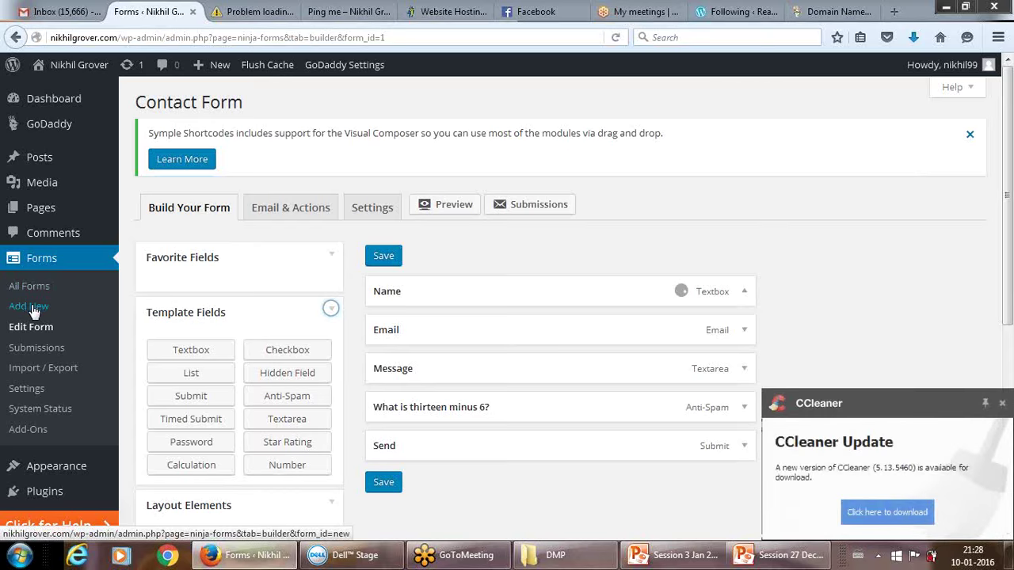
pyautogui.click(32, 307)
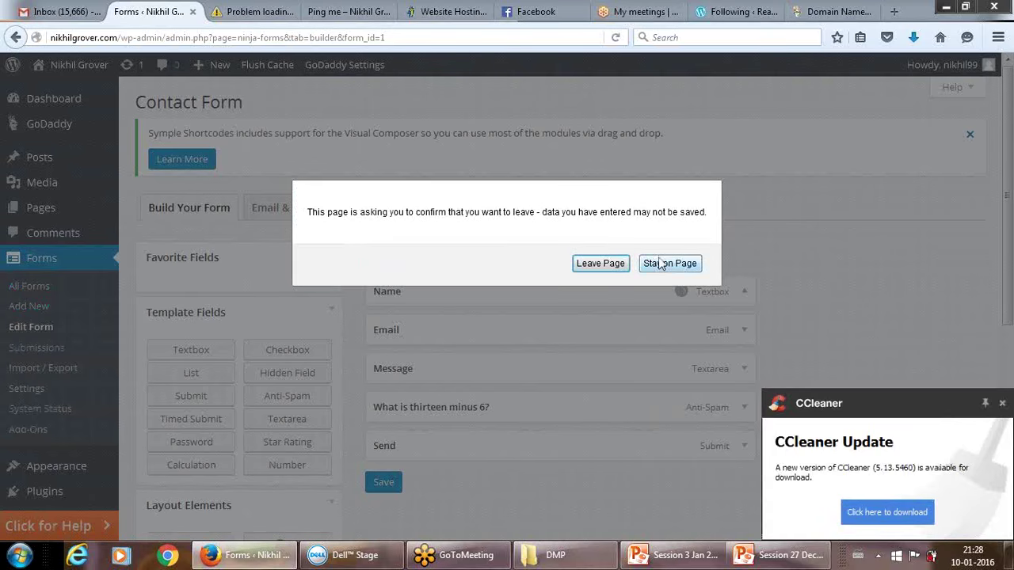
pyautogui.click(600, 264)
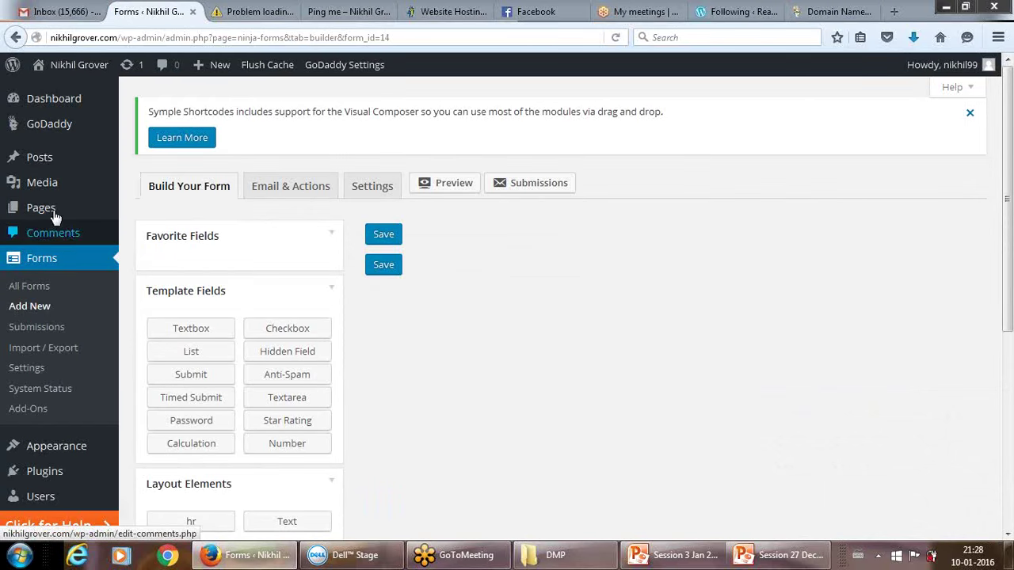
pyautogui.moveTo(53, 214)
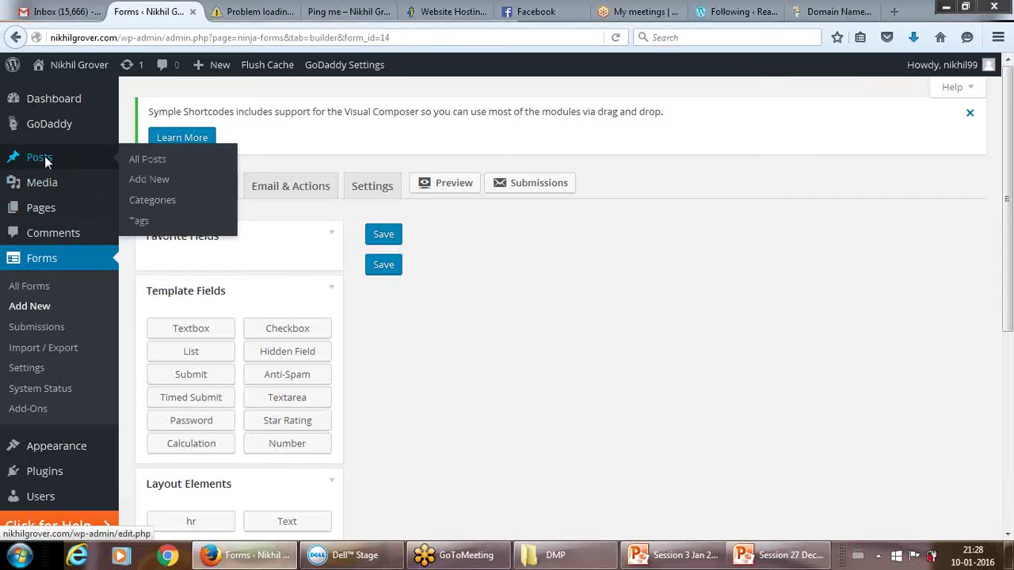
# Abandon the unsaved blank form and start another new form from All Forms.
pyautogui.click(45, 156)
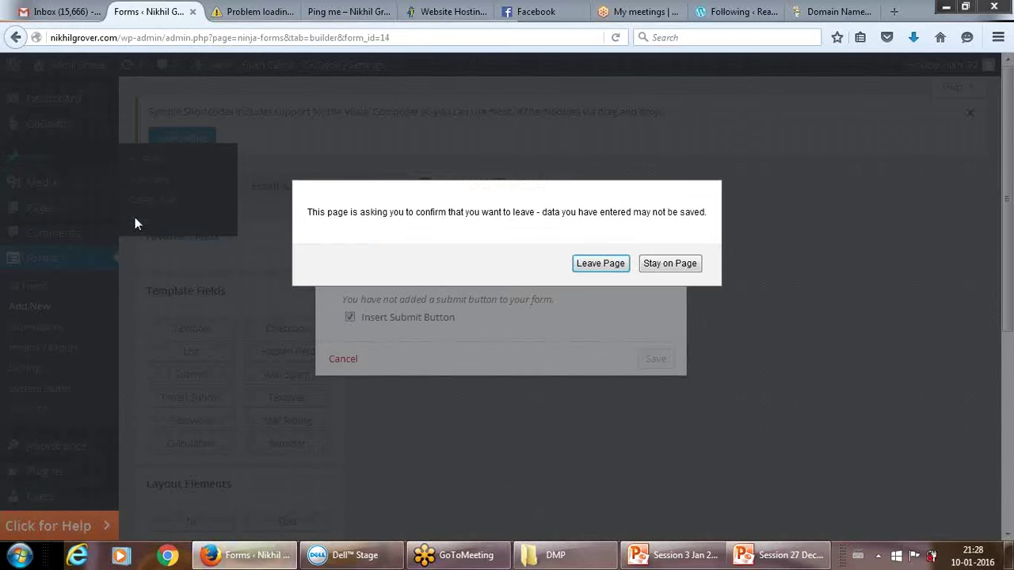
pyautogui.click(599, 264)
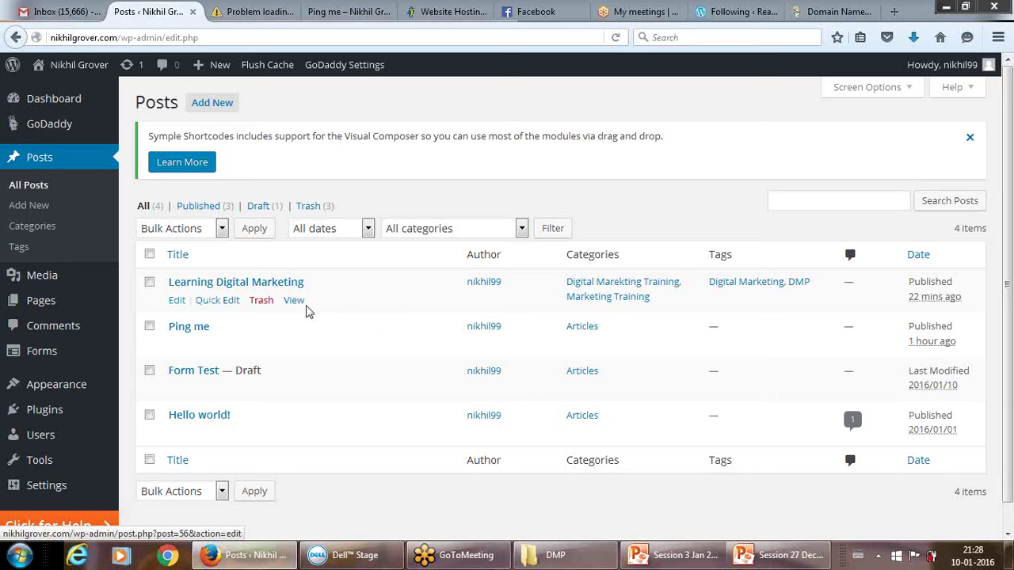
pyautogui.moveTo(49, 361)
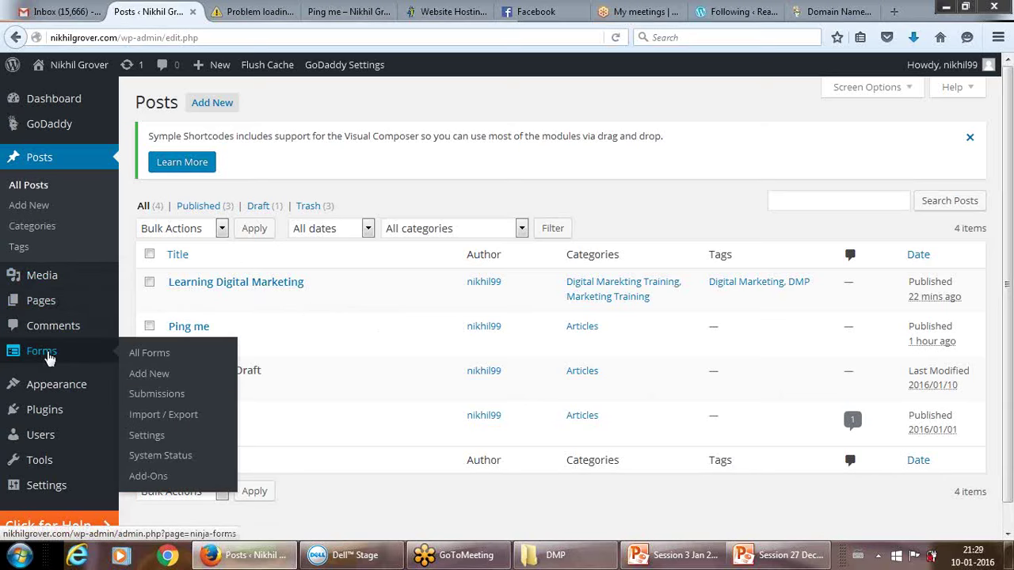
pyautogui.click(139, 359)
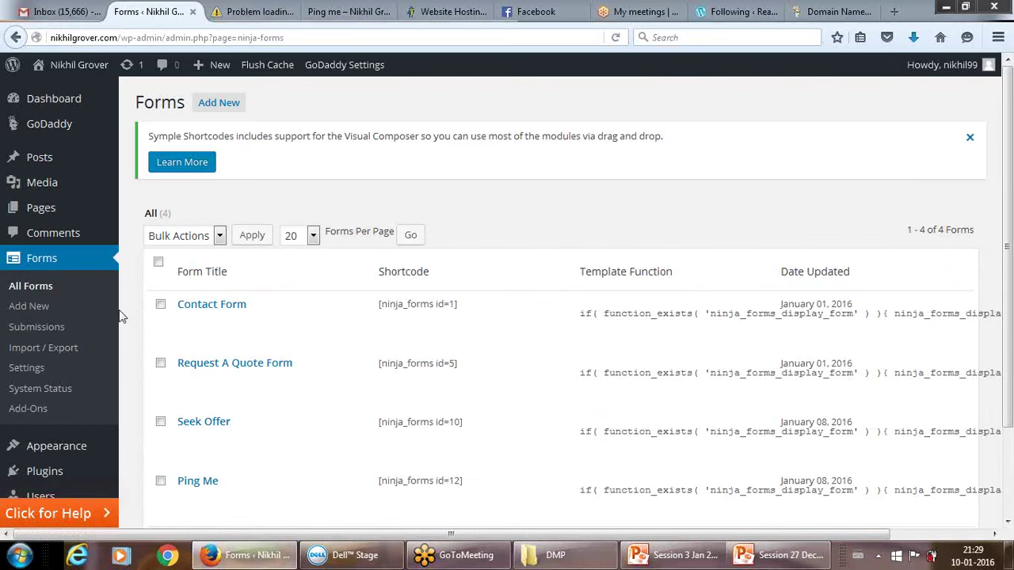
pyautogui.click(31, 307)
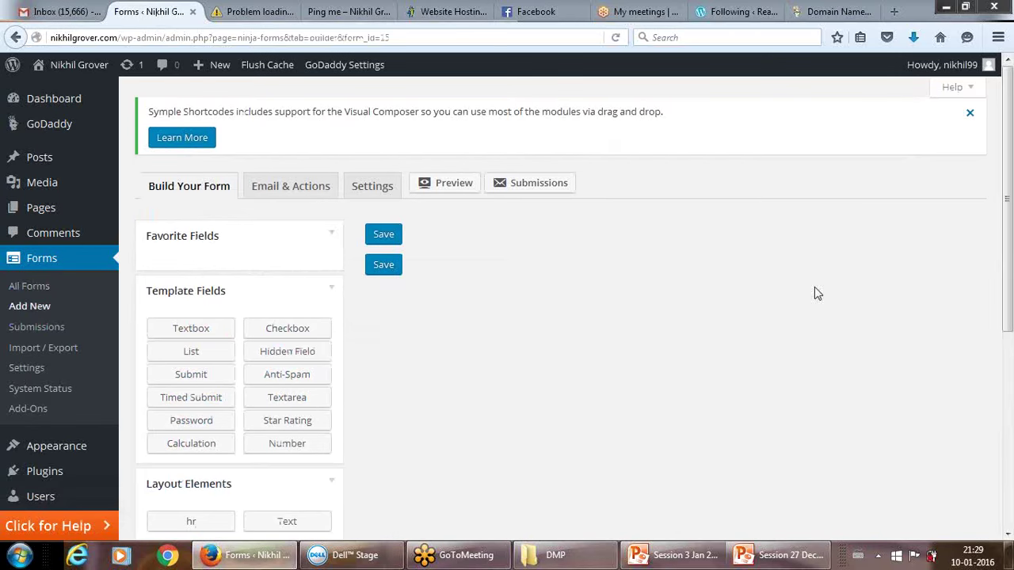
# Head to Posts from the new form (ID 15) to raise the leave-page warning.
pyautogui.moveTo(1007, 245); pyautogui.dragTo(1000, 186)
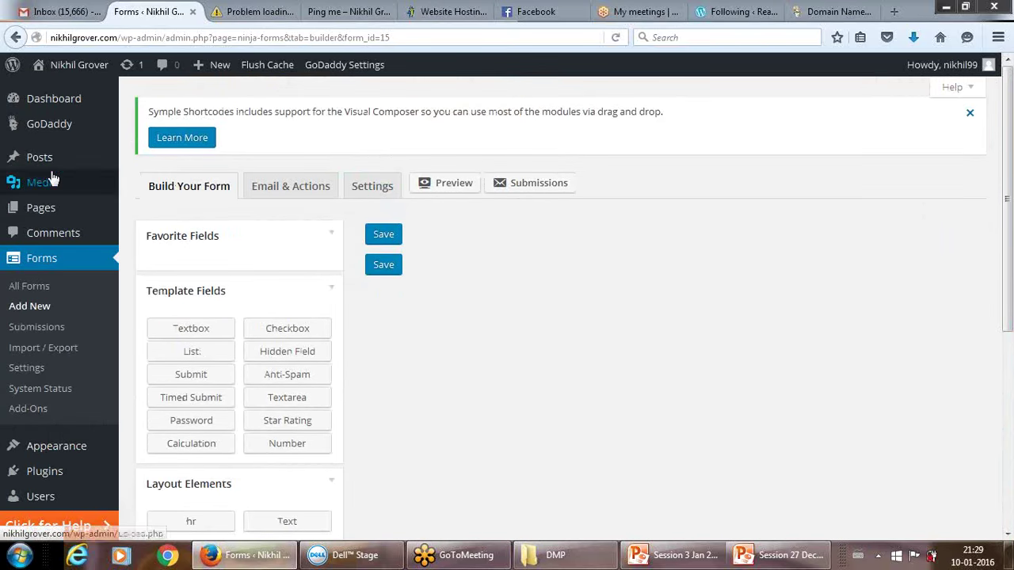
pyautogui.moveTo(38, 164)
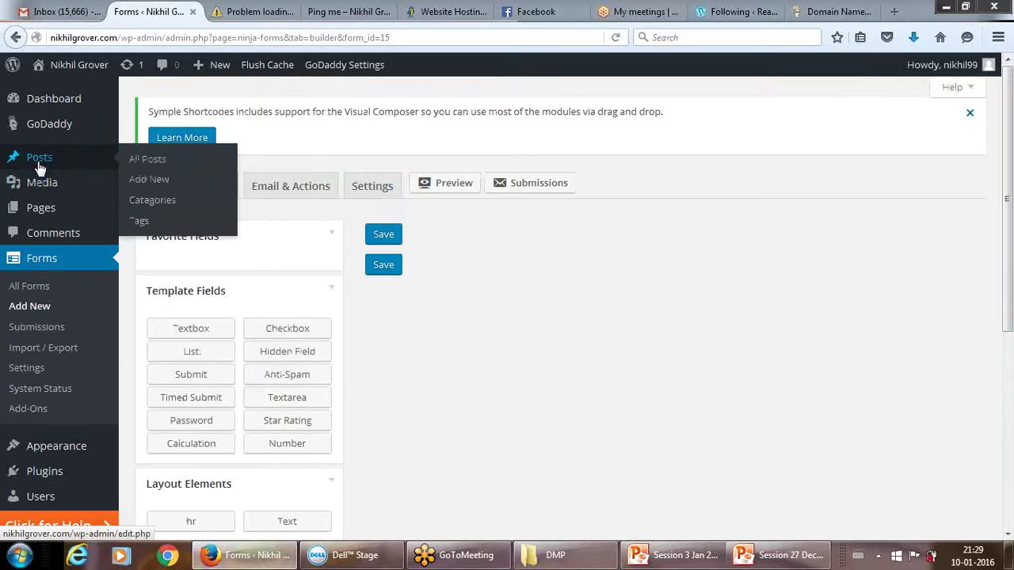
pyautogui.click(40, 160)
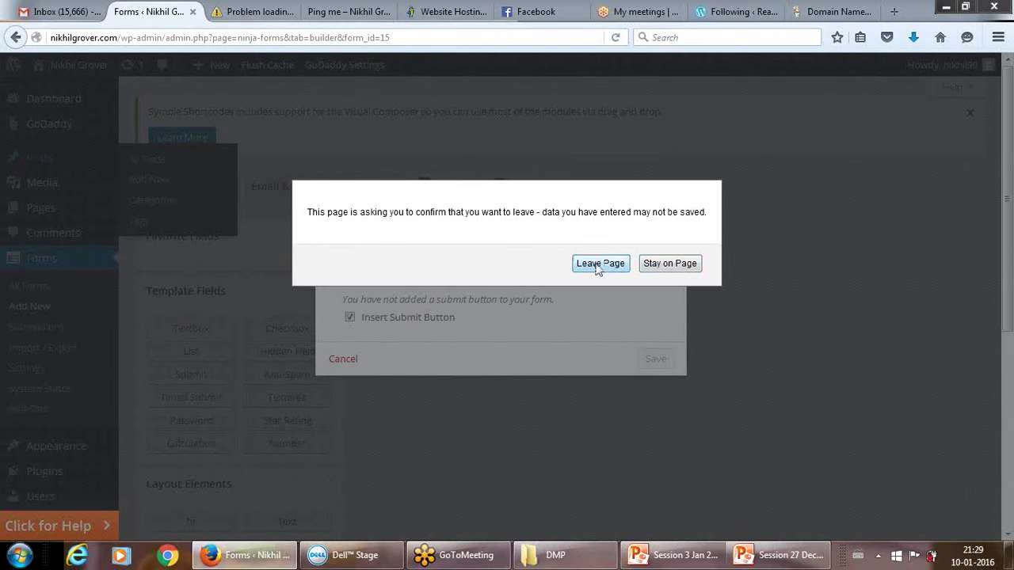
# Stay on the page and save the blank form with the title 'Form Test'.
pyautogui.click(673, 264)
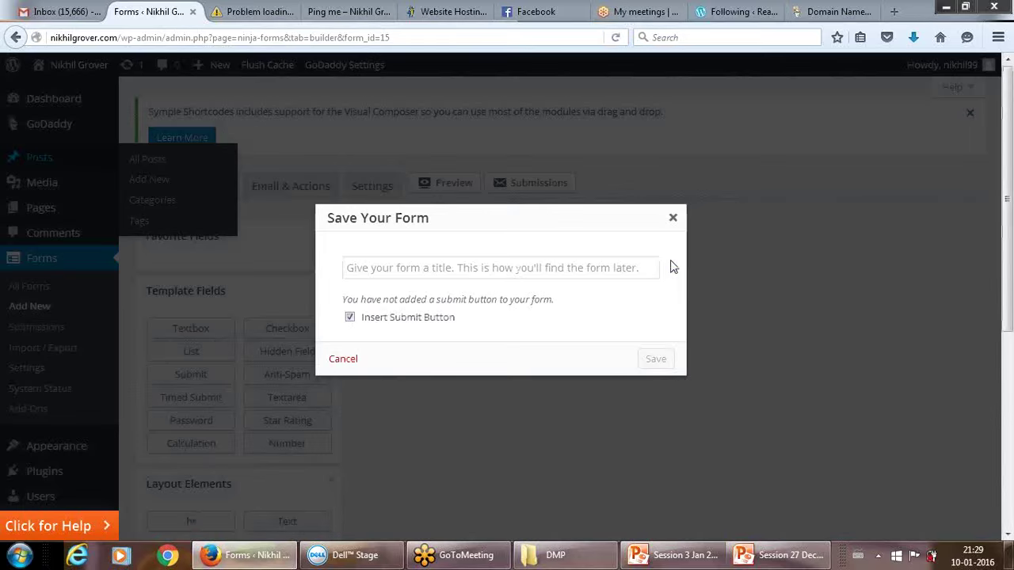
pyautogui.click(525, 265)
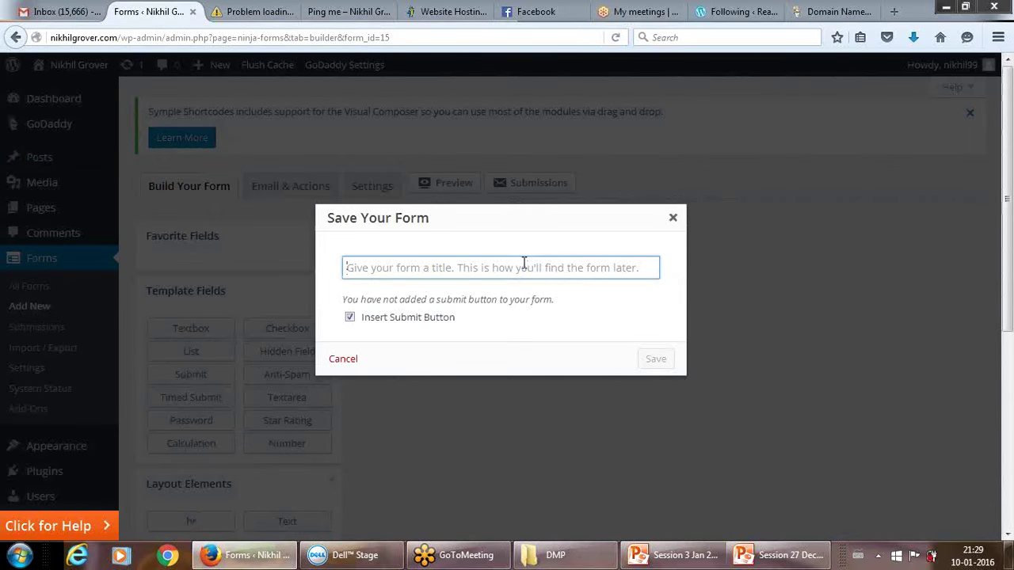
pyautogui.write('Form Test')
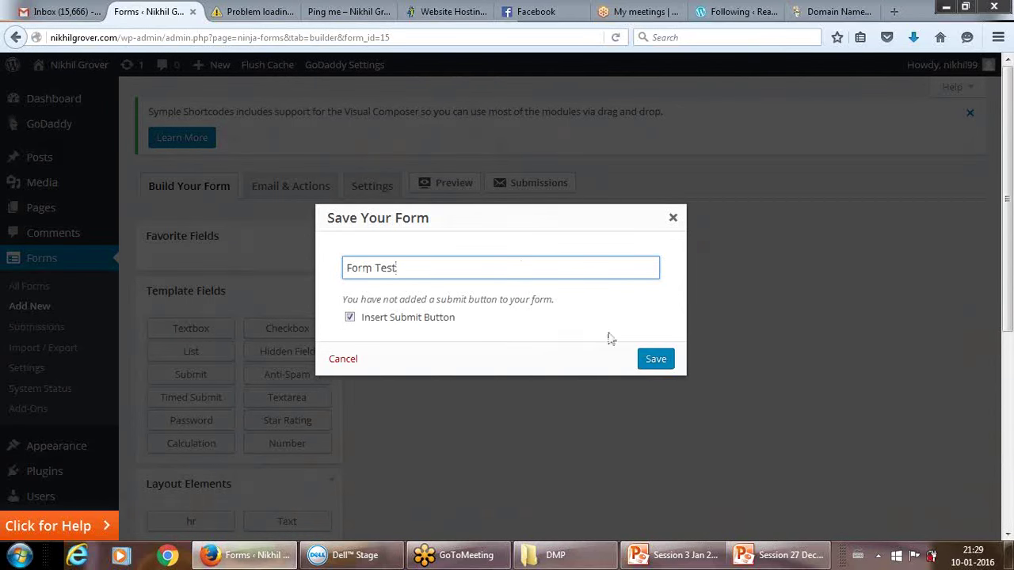
pyautogui.click(651, 360)
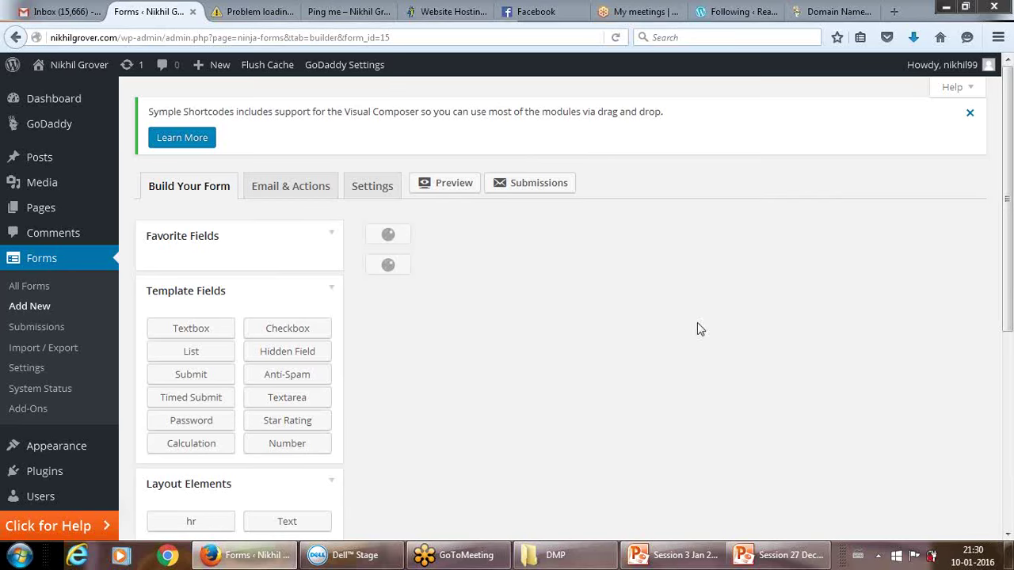
# Reload the form ID 15 builder page in Firefox, stopping and restarting the load.
pyautogui.moveTo(1008, 267); pyautogui.dragTo(1012, 252)
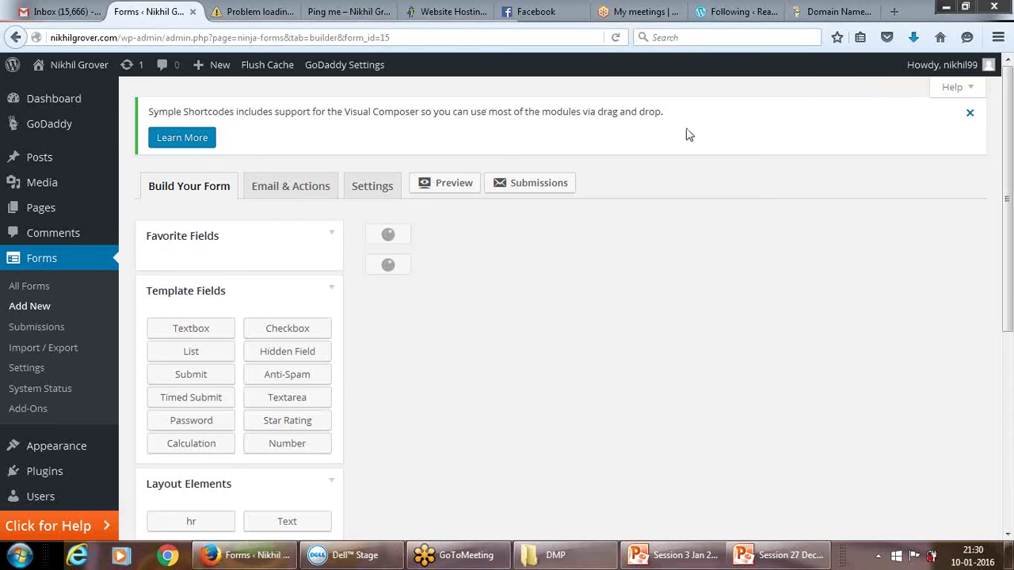
pyautogui.click(617, 38)
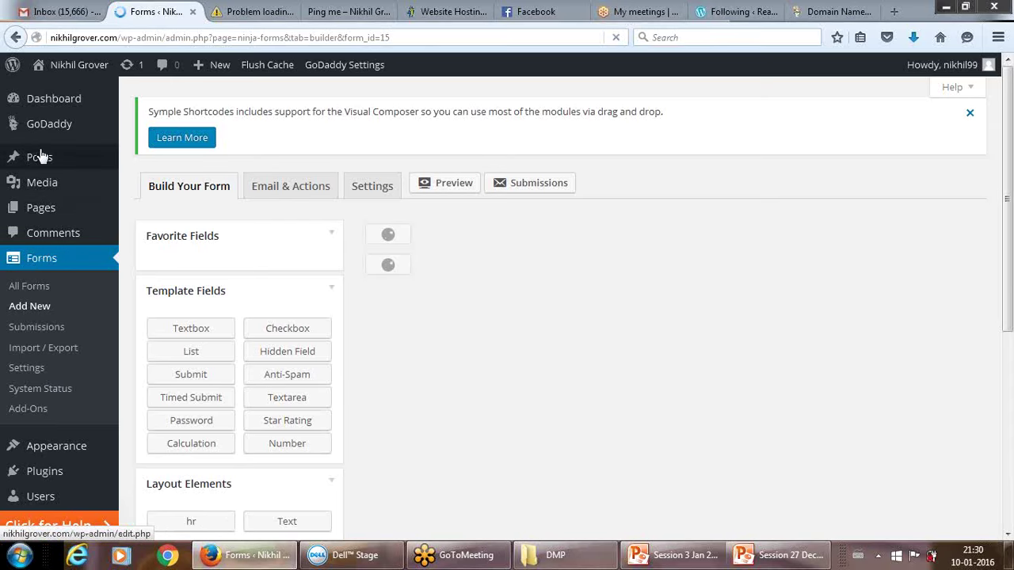
pyautogui.click(615, 37)
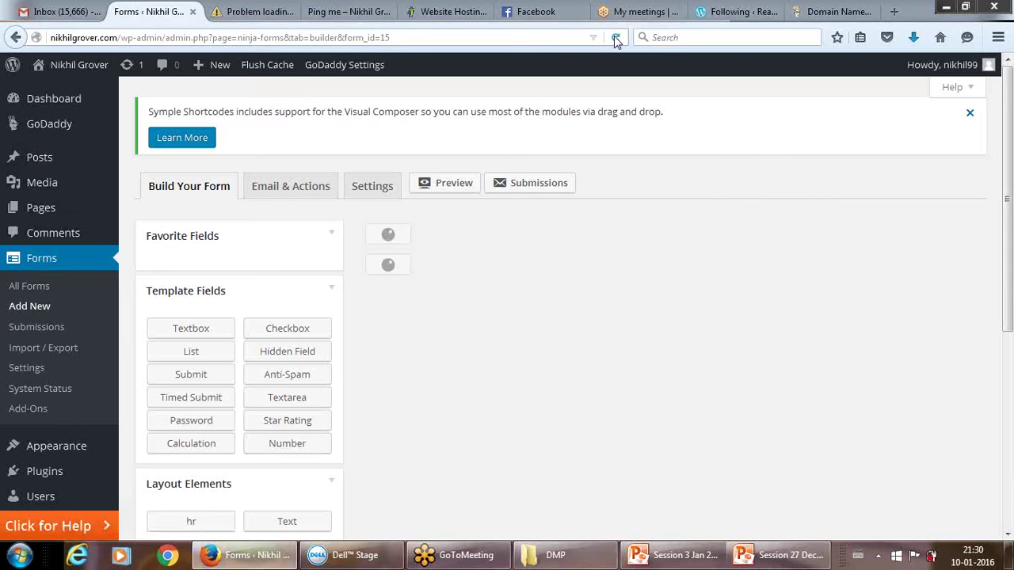
pyautogui.click(616, 37)
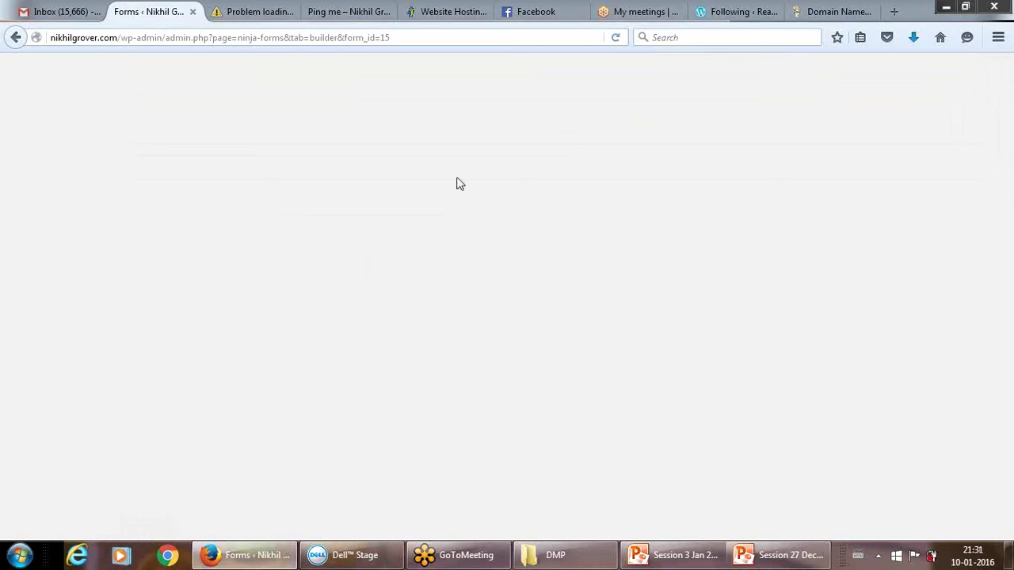
pyautogui.click(616, 38)
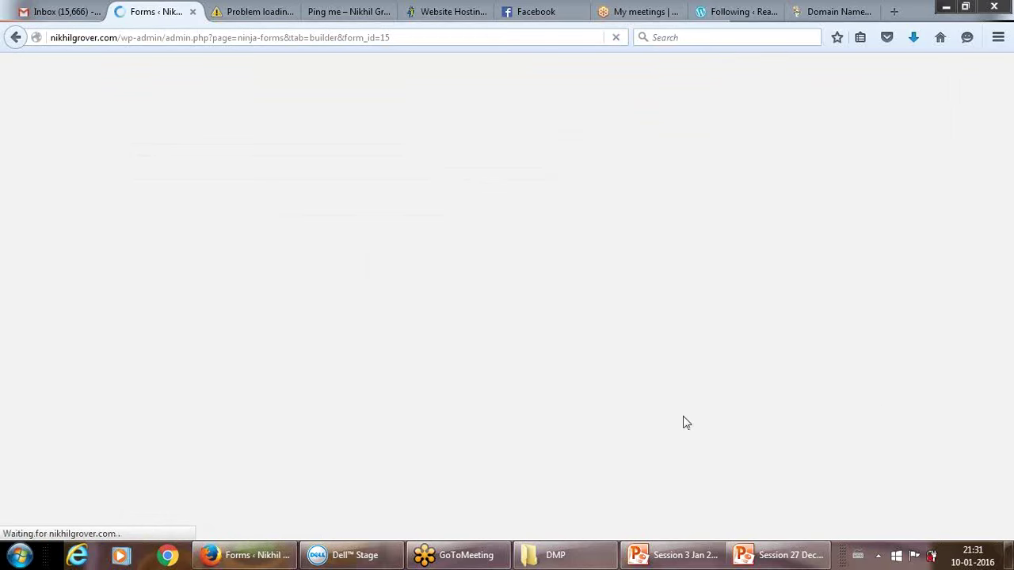
# Close the server-not-found tab, view the form on the Ping me page, and return to Forms.
pyautogui.click(265, 12)
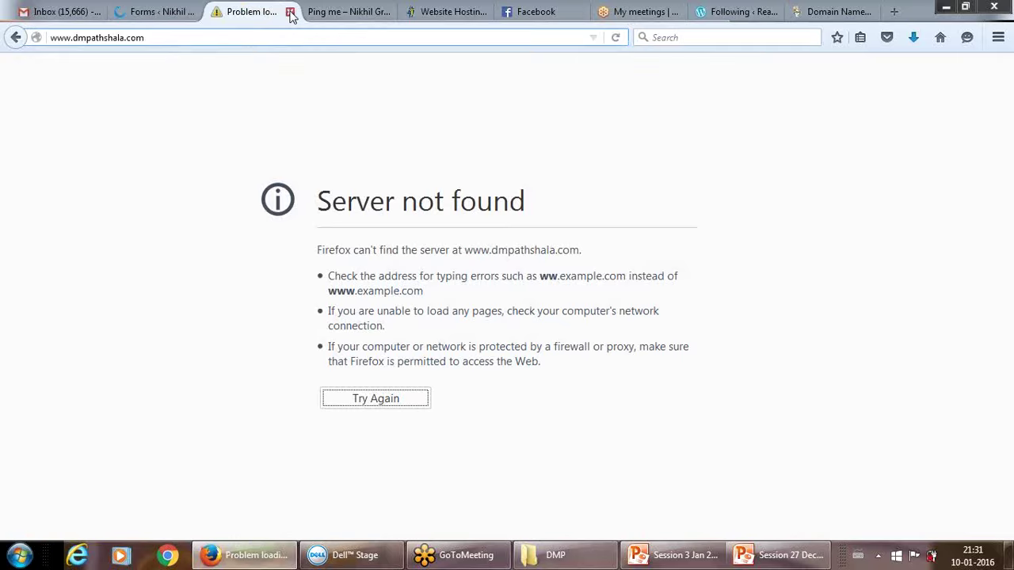
pyautogui.click(290, 12)
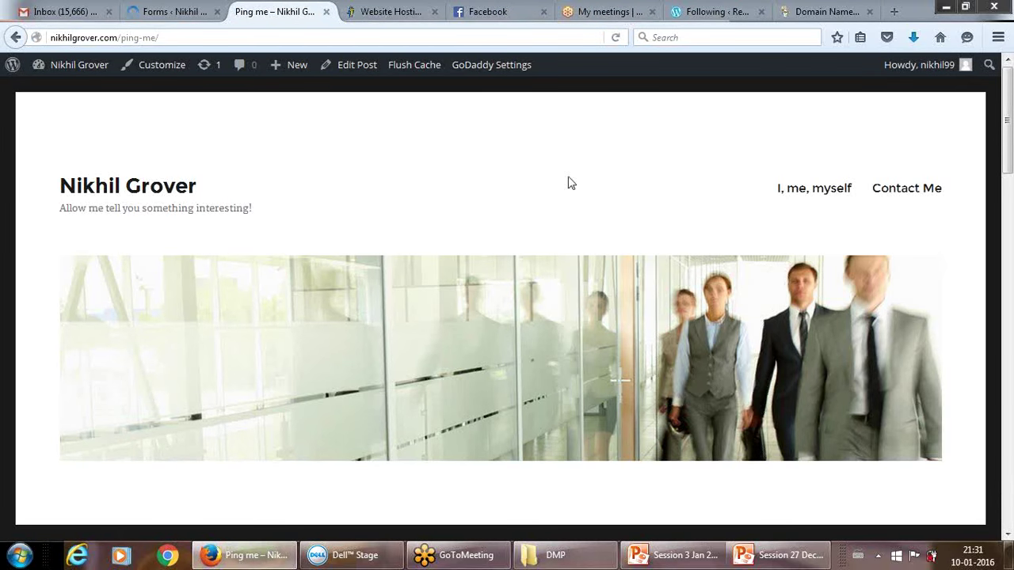
pyautogui.click(1008, 535)
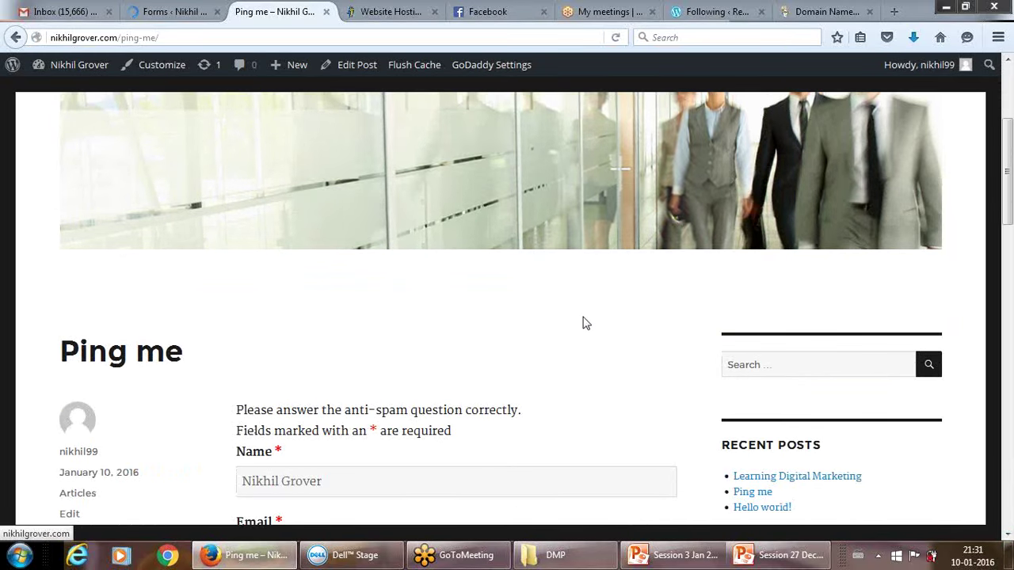
pyautogui.click(182, 8)
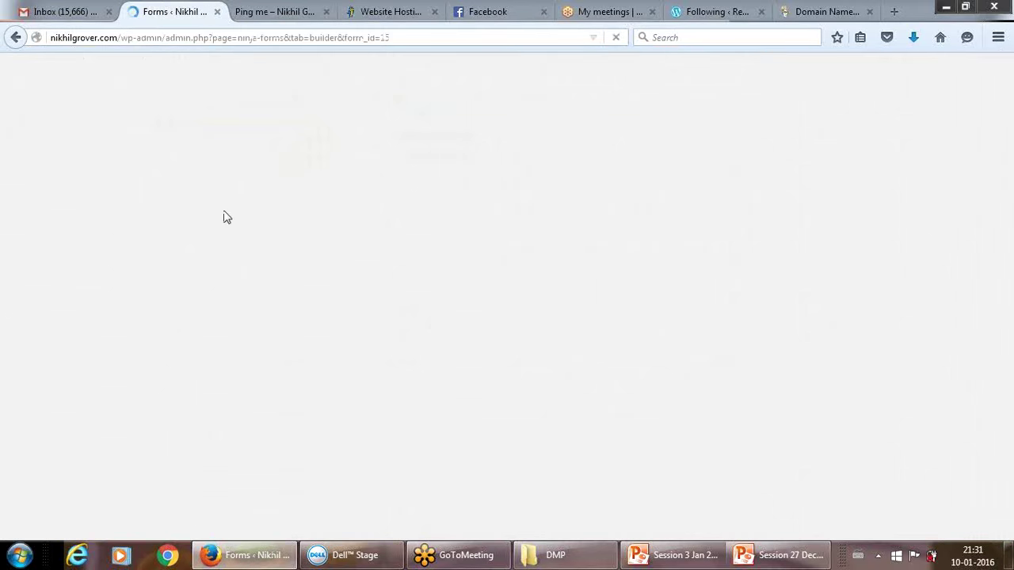
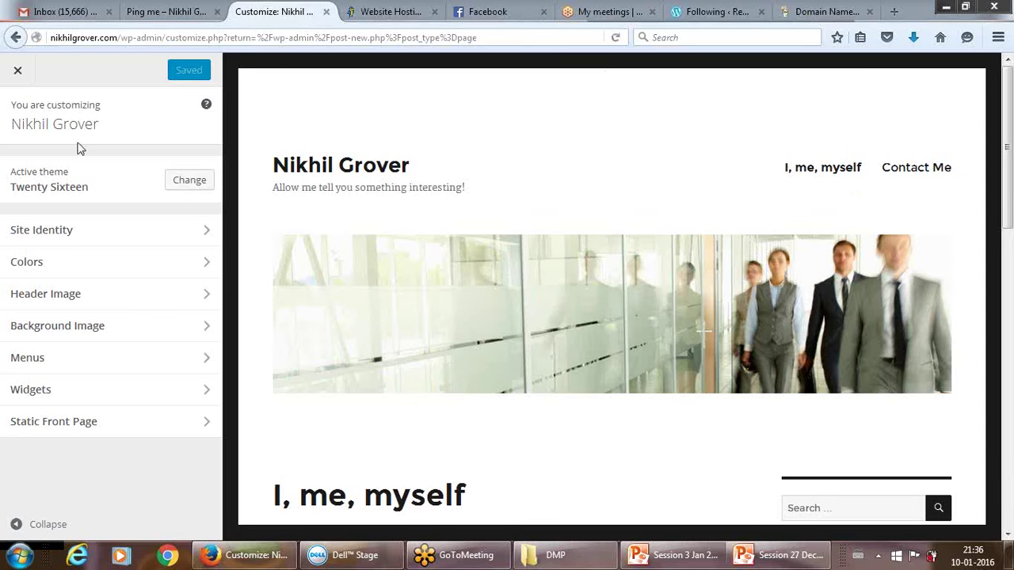
# Exit the Customizer back to the admin and head to the Posts list.
pyautogui.click(18, 71)
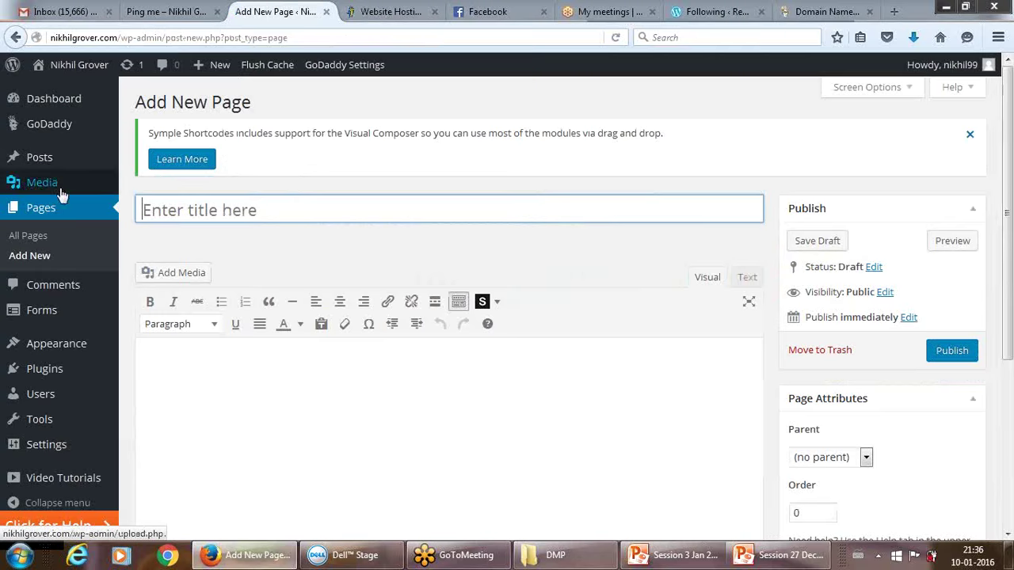
pyautogui.click(797, 375)
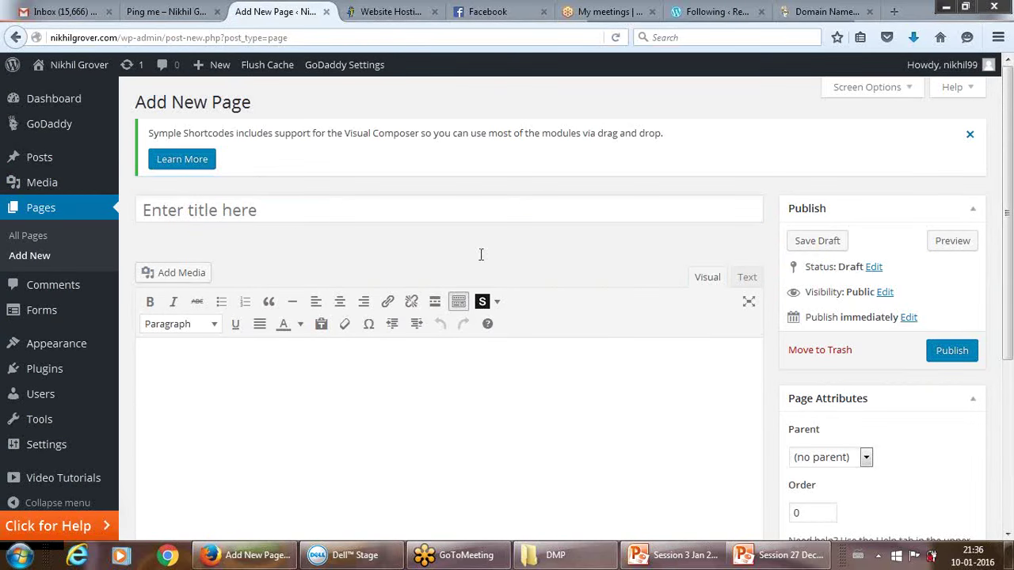
pyautogui.click(38, 159)
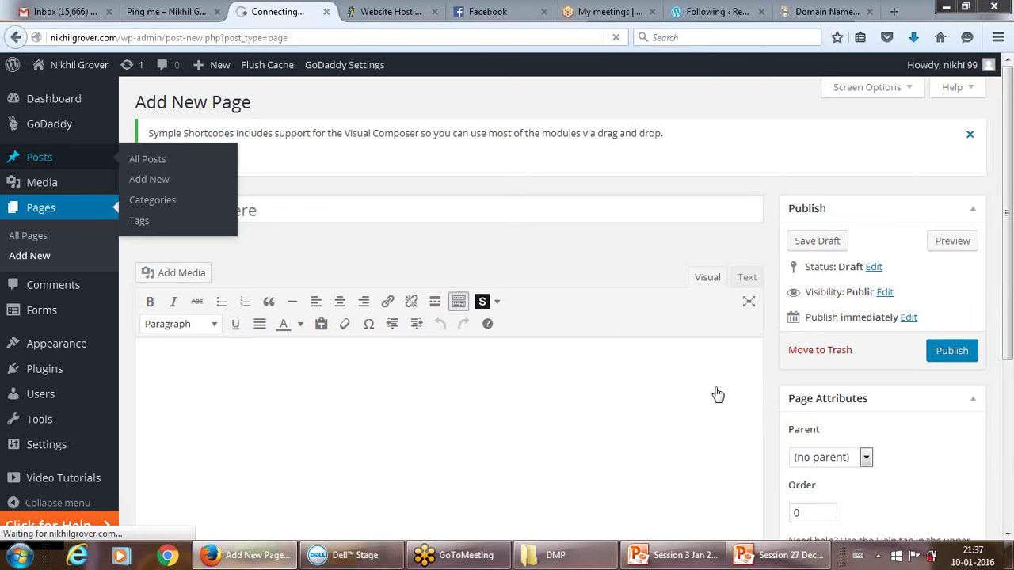
pyautogui.click(877, 559)
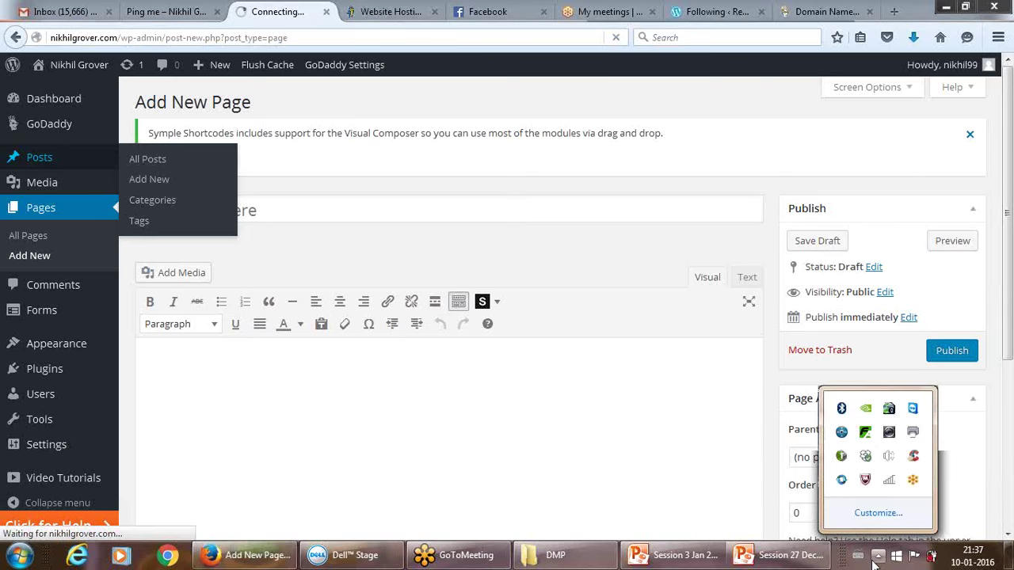
pyautogui.moveTo(890, 485)
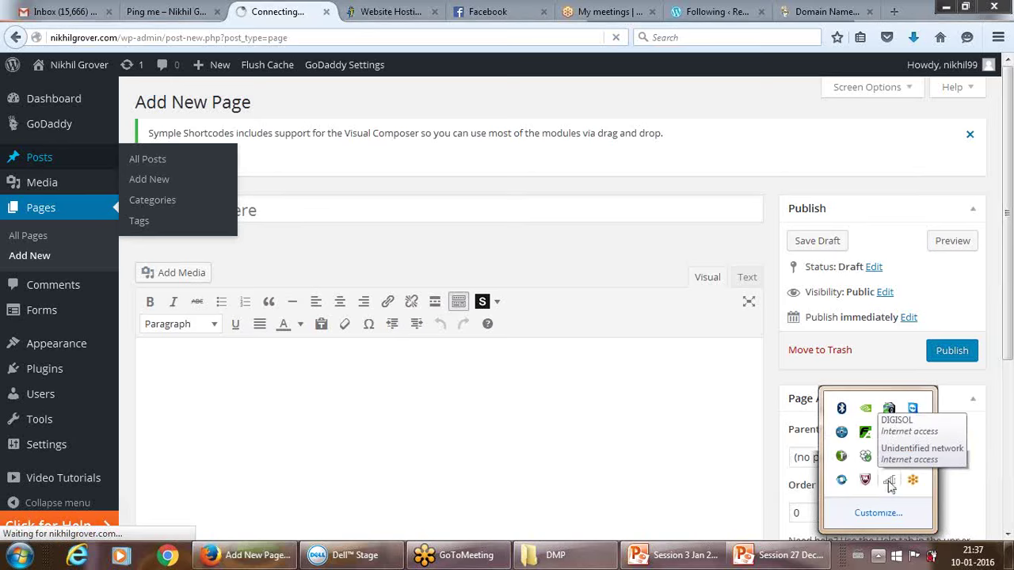
pyautogui.click(890, 483)
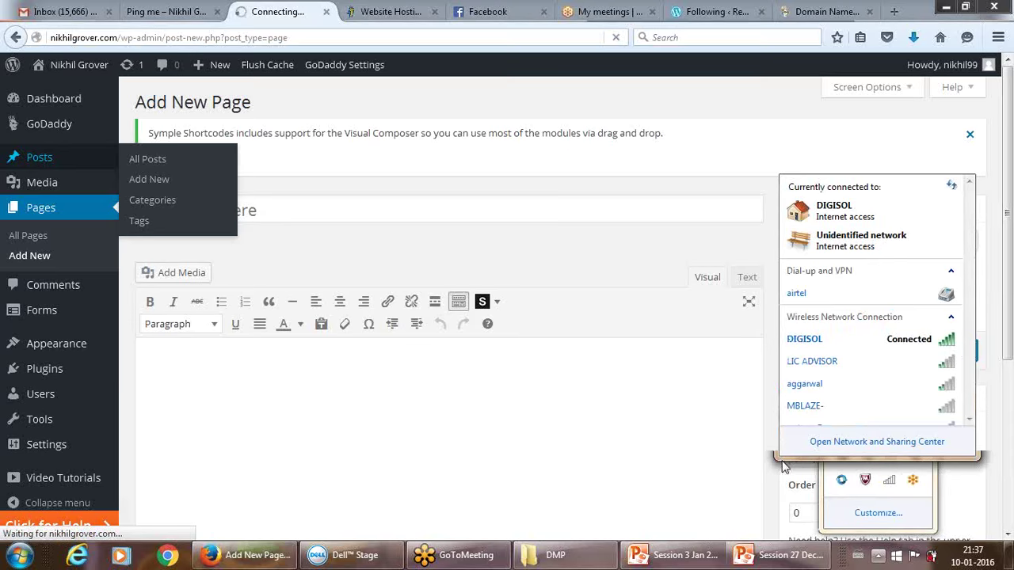
pyautogui.click(825, 445)
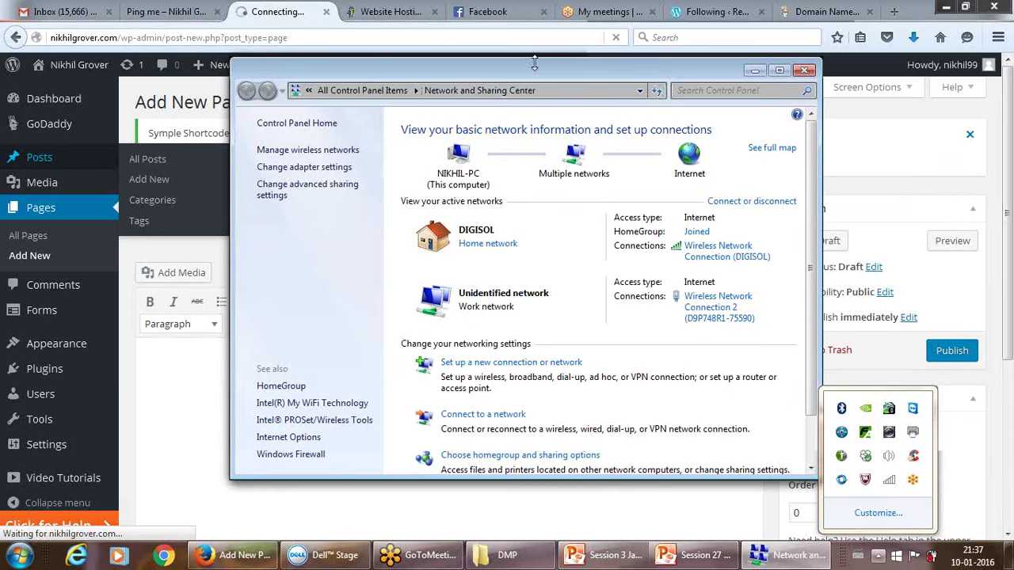
pyautogui.moveTo(535, 62); pyautogui.dragTo(330, 26)
pyautogui.moveTo(430, 32); pyautogui.dragTo(423, 53)
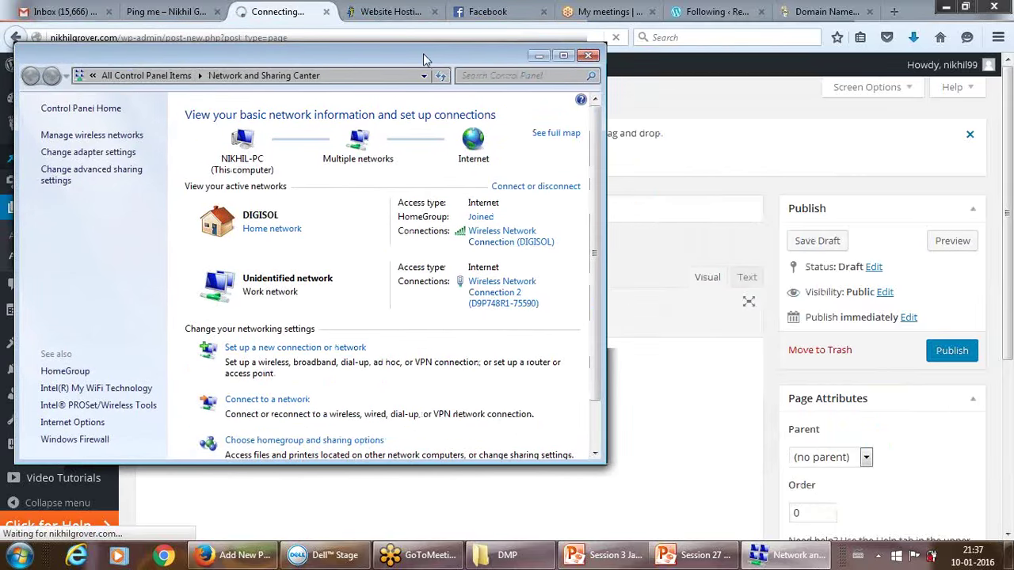
pyautogui.click(589, 57)
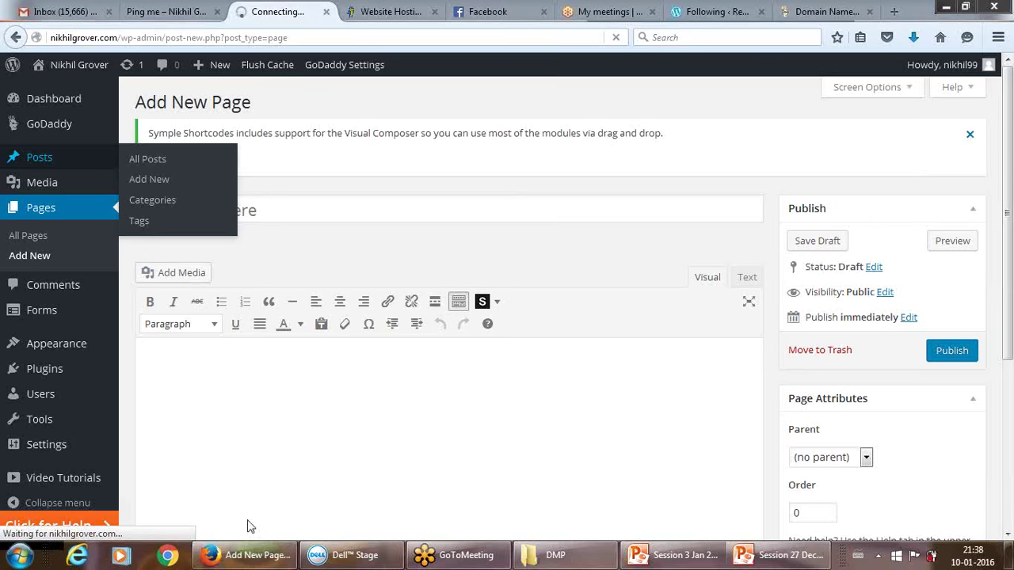
# Launch Excel 2010 from the Start menu and maximize its window.
pyautogui.click(20, 556)
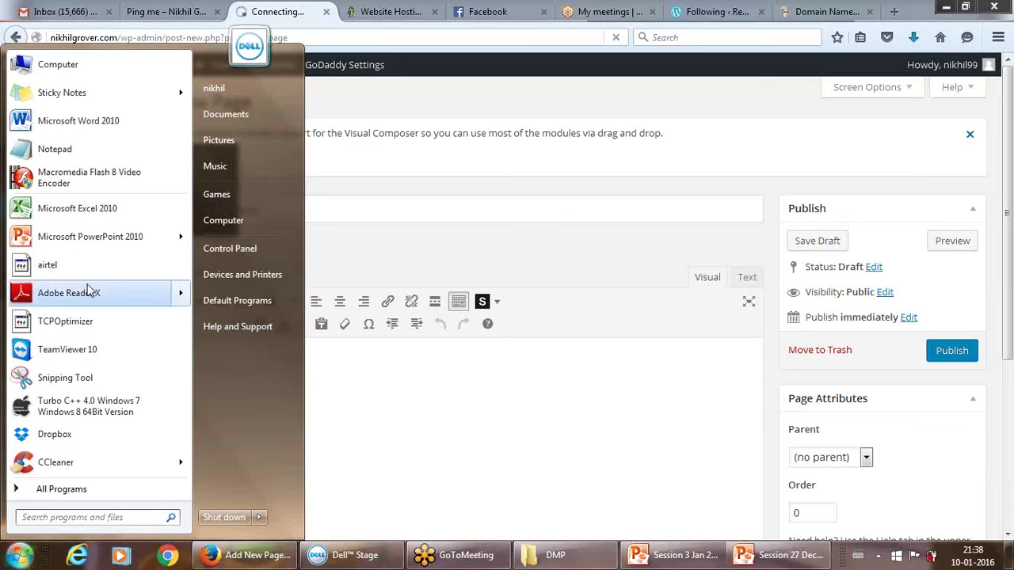
pyautogui.click(105, 211)
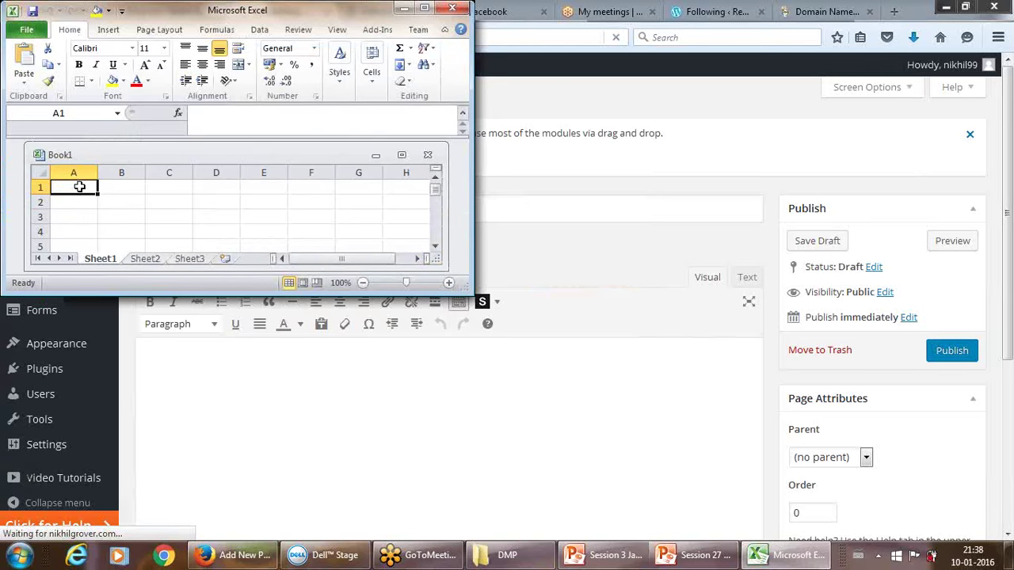
pyautogui.click(424, 7)
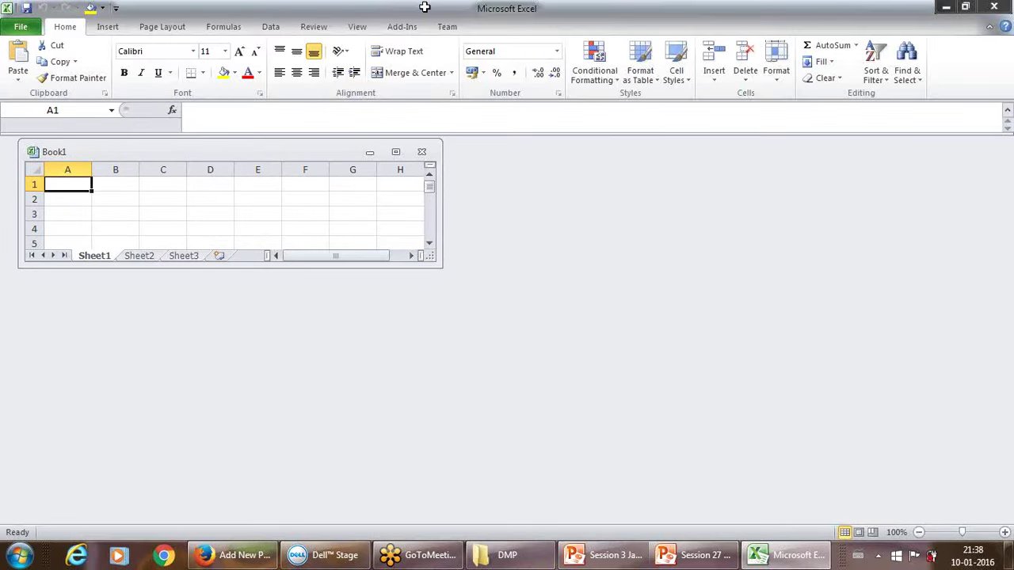
pyautogui.doubleClick(83, 185)
pyautogui.click(396, 153)
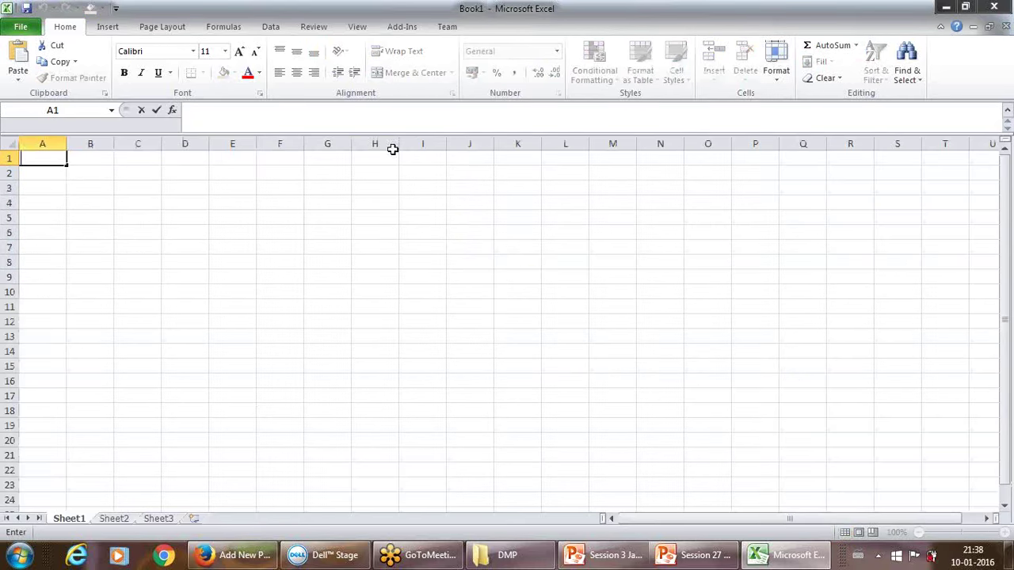
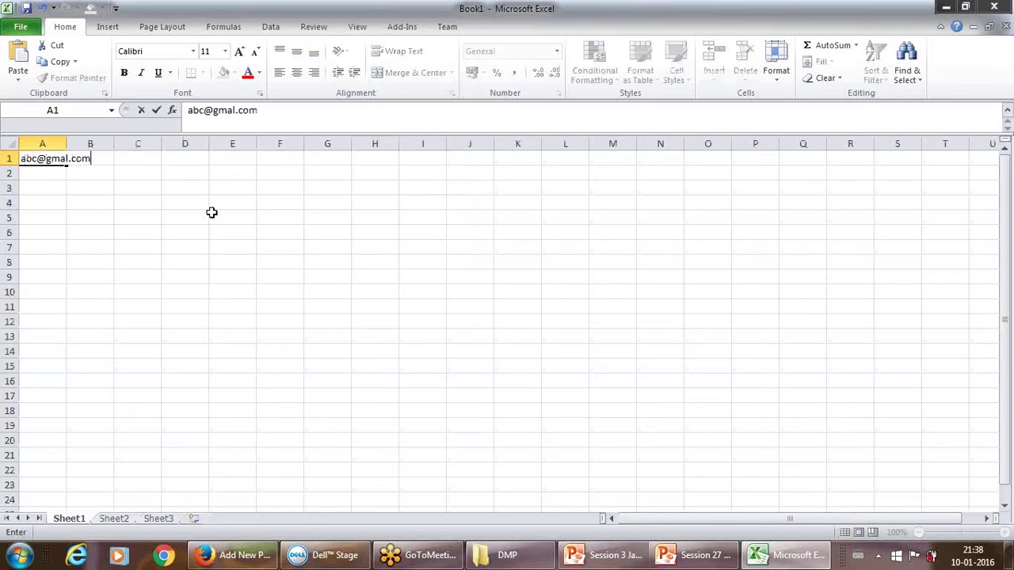
pyautogui.press('Return')
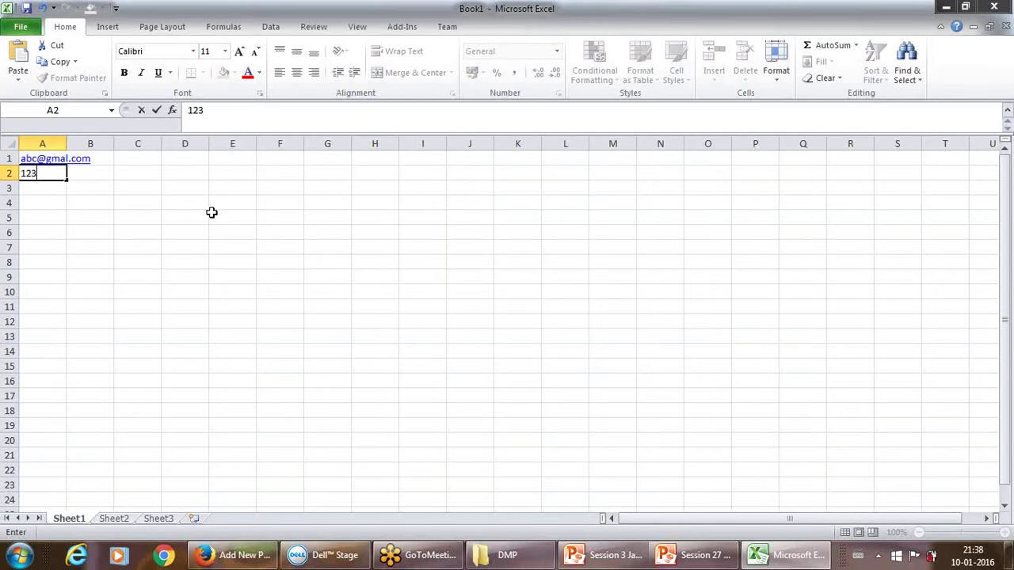
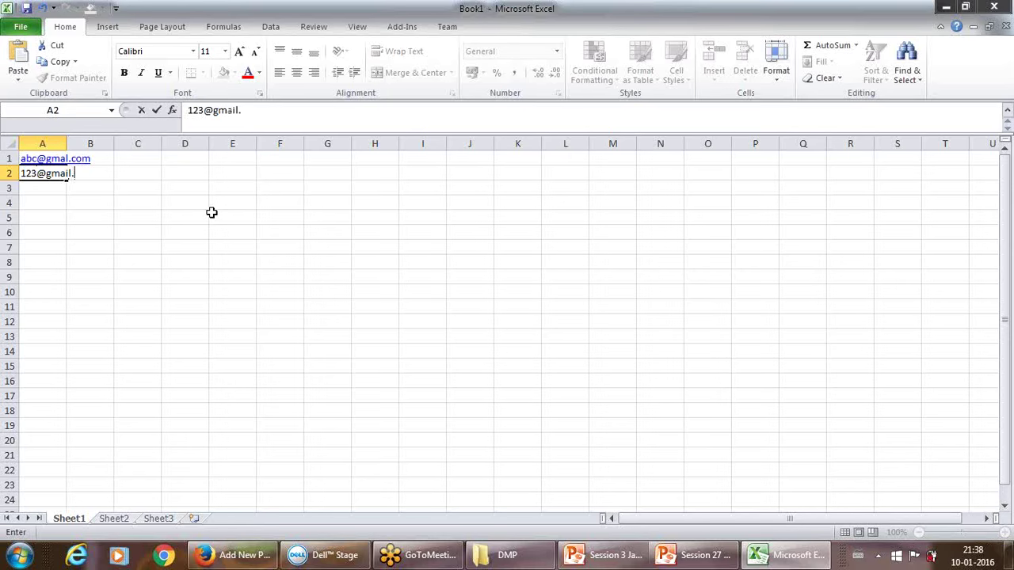
pyautogui.press('Return')
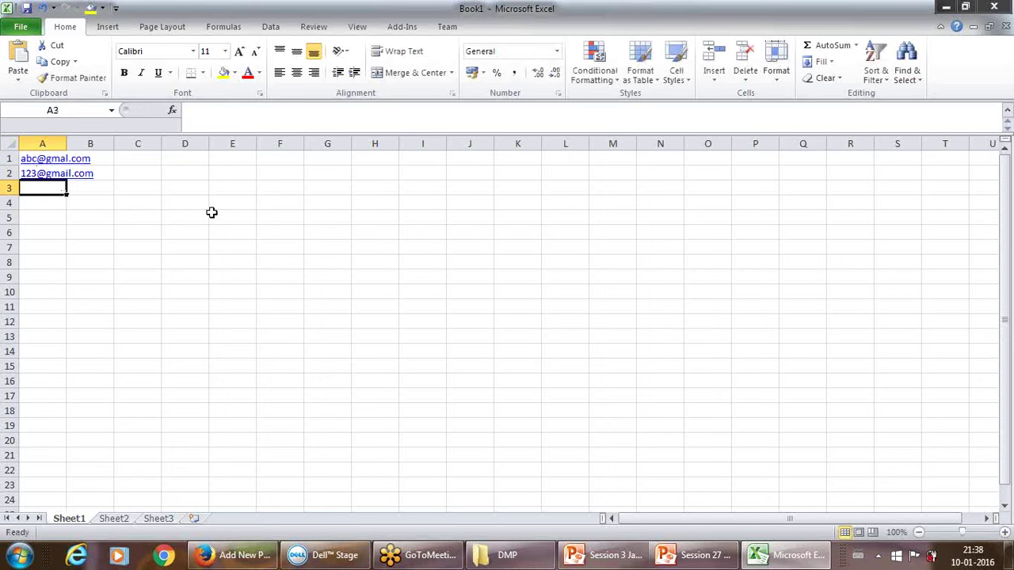
pyautogui.click(21, 27)
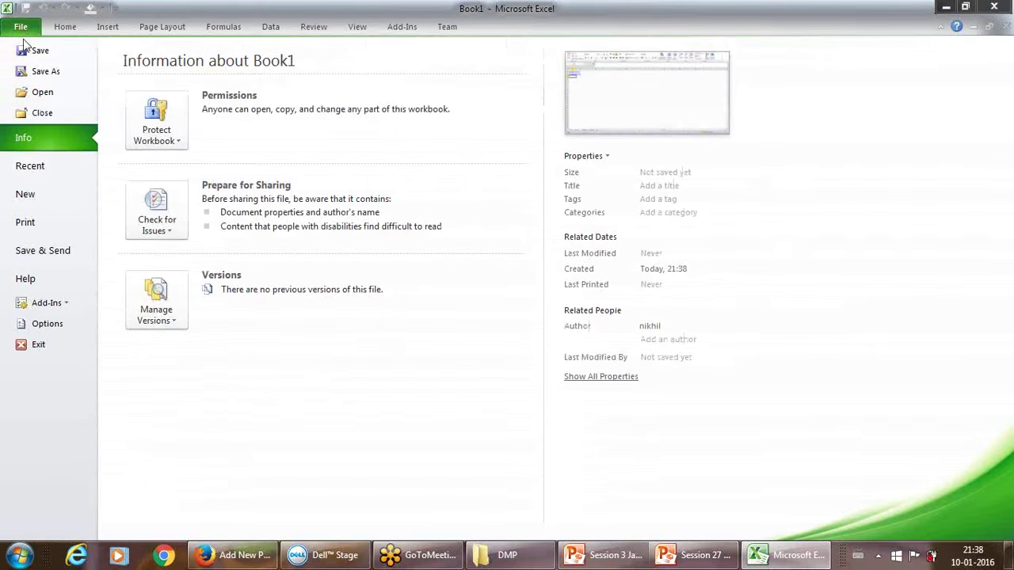
# Save the workbook to the Desktop as 'Test CSV' in CSV (Comma delimited) format.
pyautogui.click(40, 71)
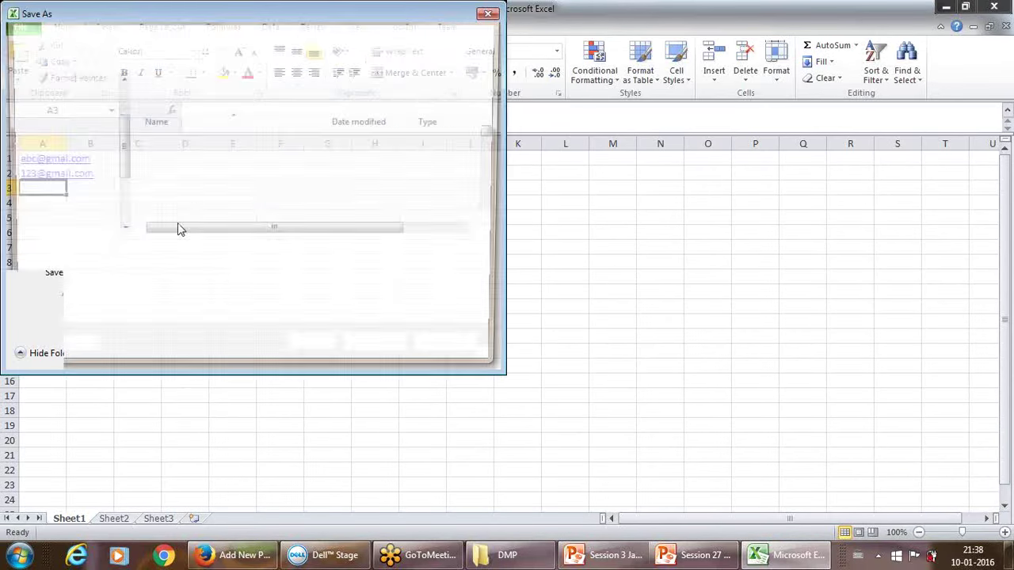
pyautogui.click(268, 276)
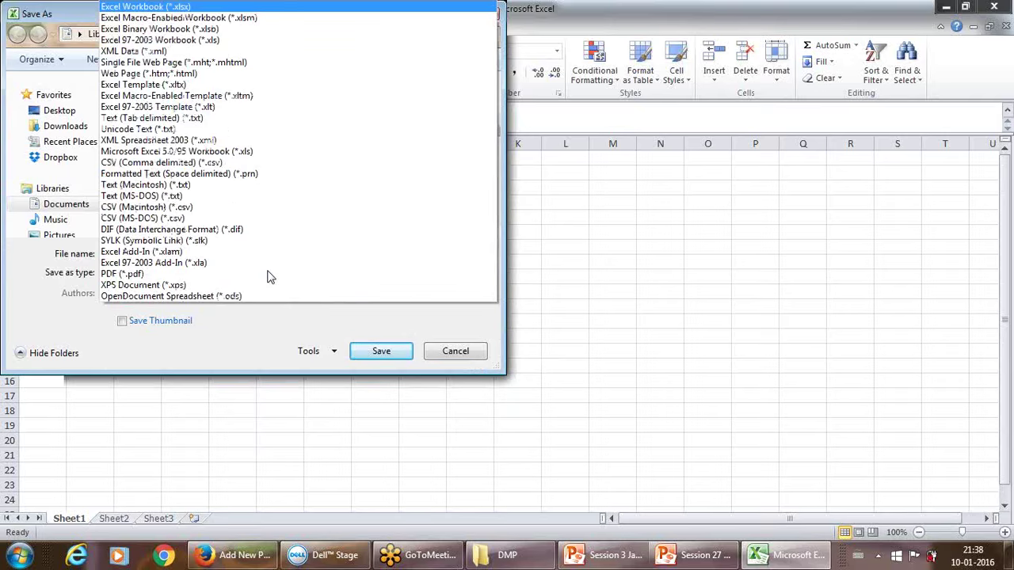
pyautogui.click(243, 163)
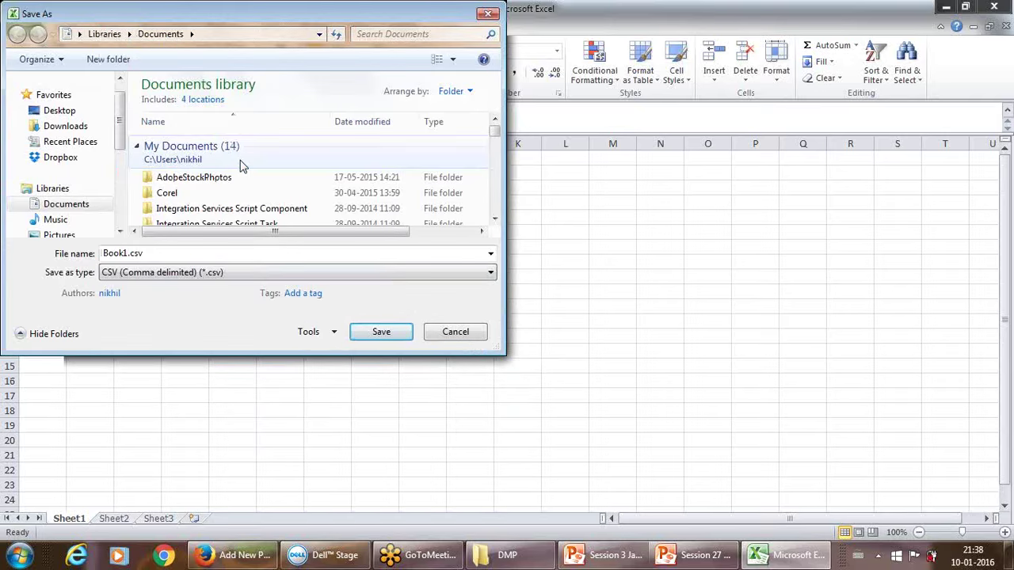
pyautogui.doubleClick(127, 253)
pyautogui.click(127, 253)
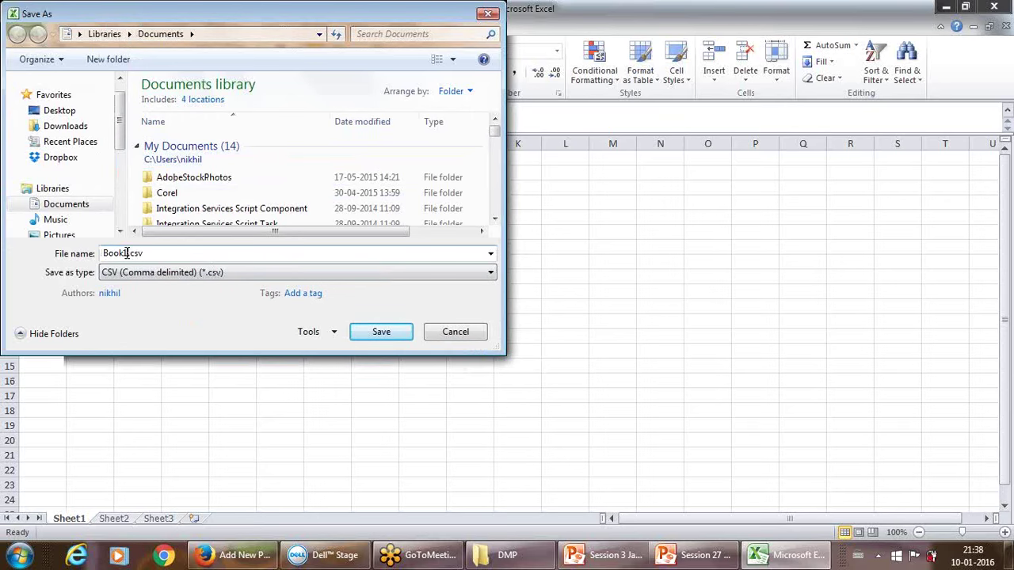
pyautogui.moveTo(128, 253); pyautogui.dragTo(88, 262)
pyautogui.write('Test CSV')
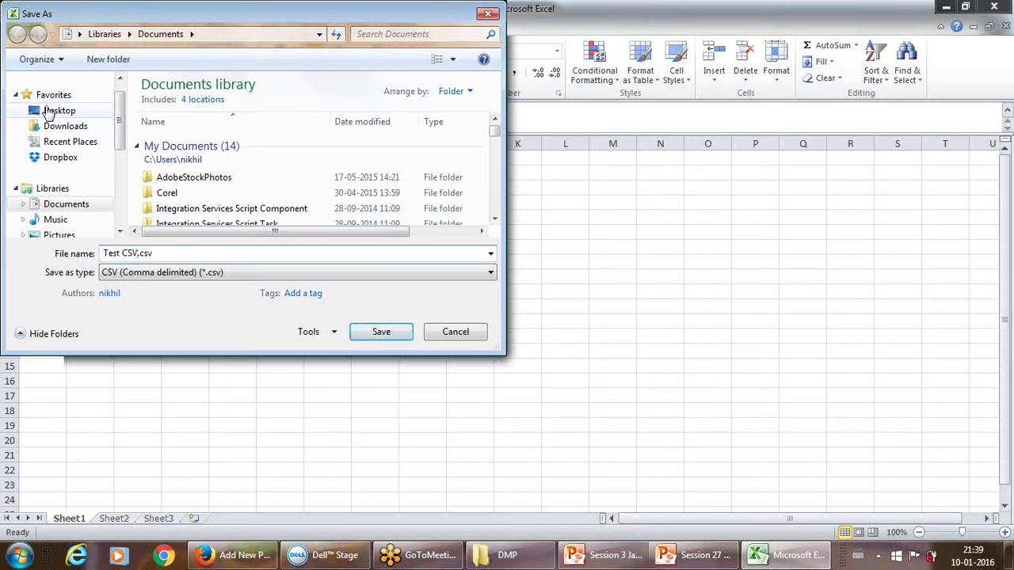
pyautogui.click(55, 111)
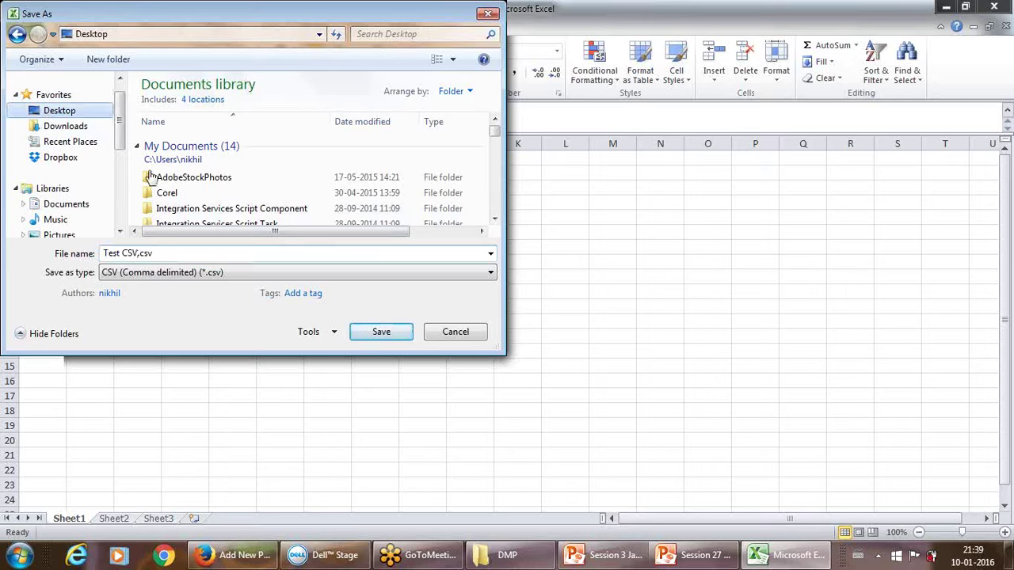
pyautogui.click(383, 334)
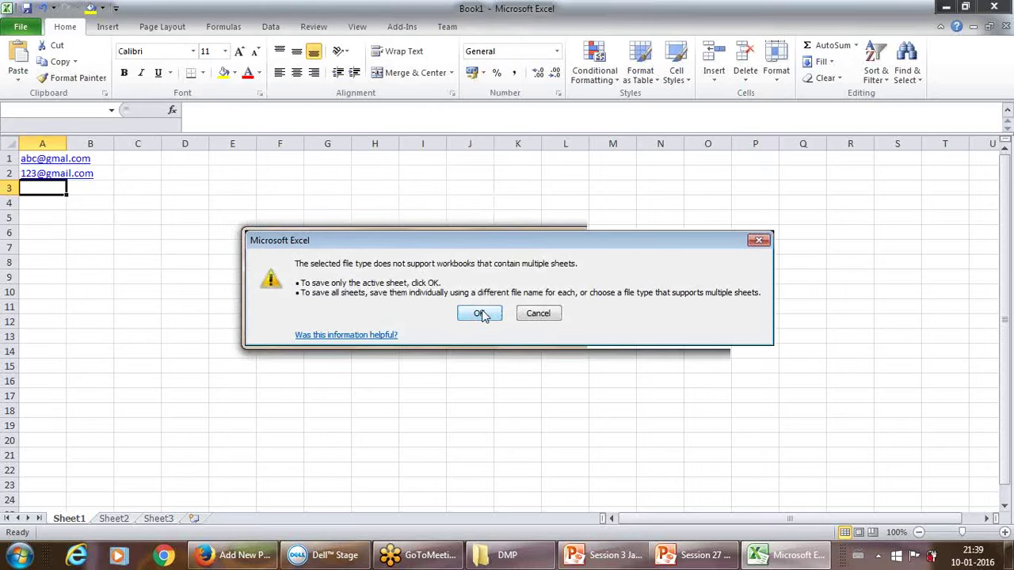
# Keep only the active sheet in CSV format, then close Excel without saving changes.
pyautogui.click(481, 314)
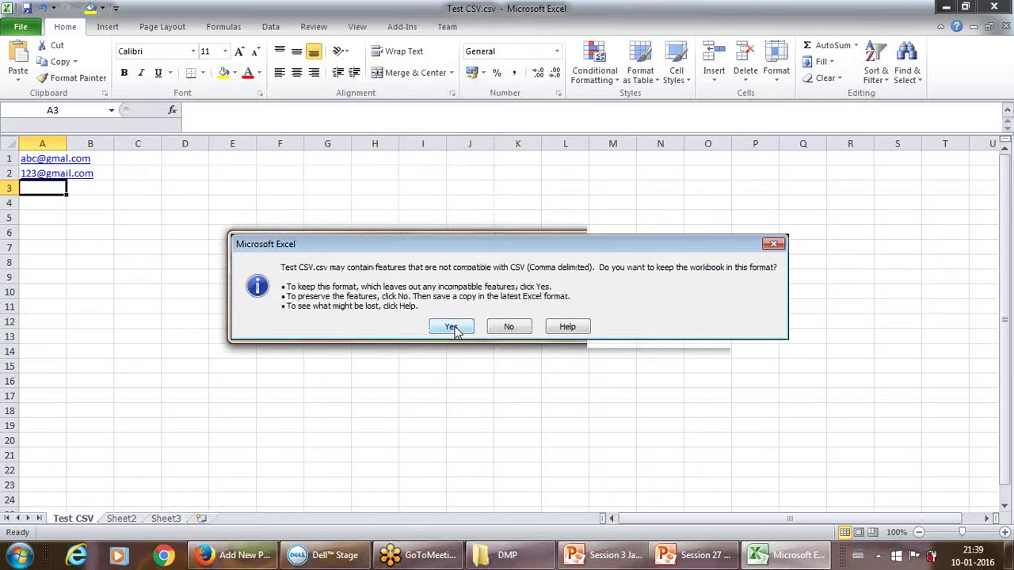
pyautogui.click(452, 327)
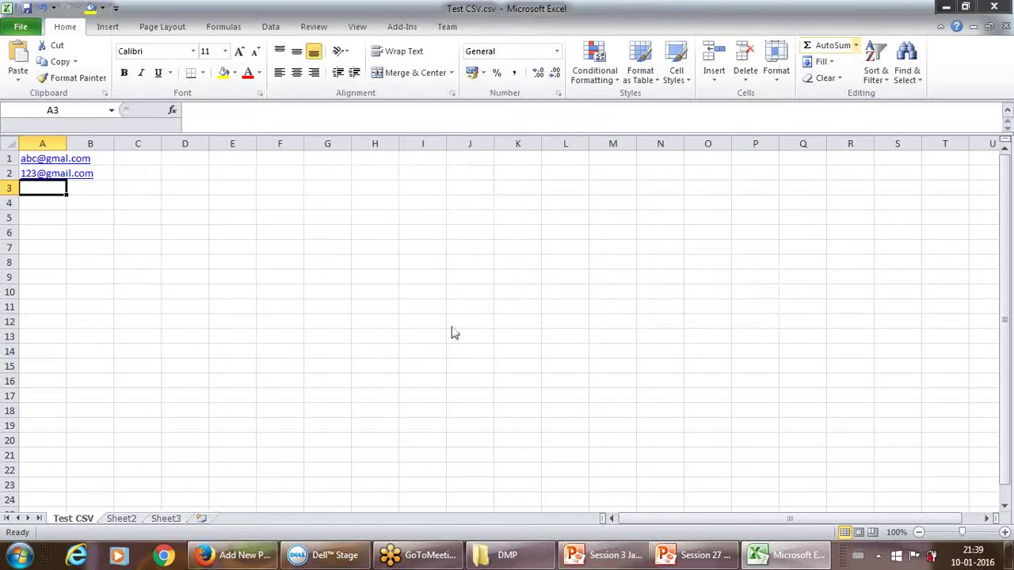
pyautogui.click(1003, 6)
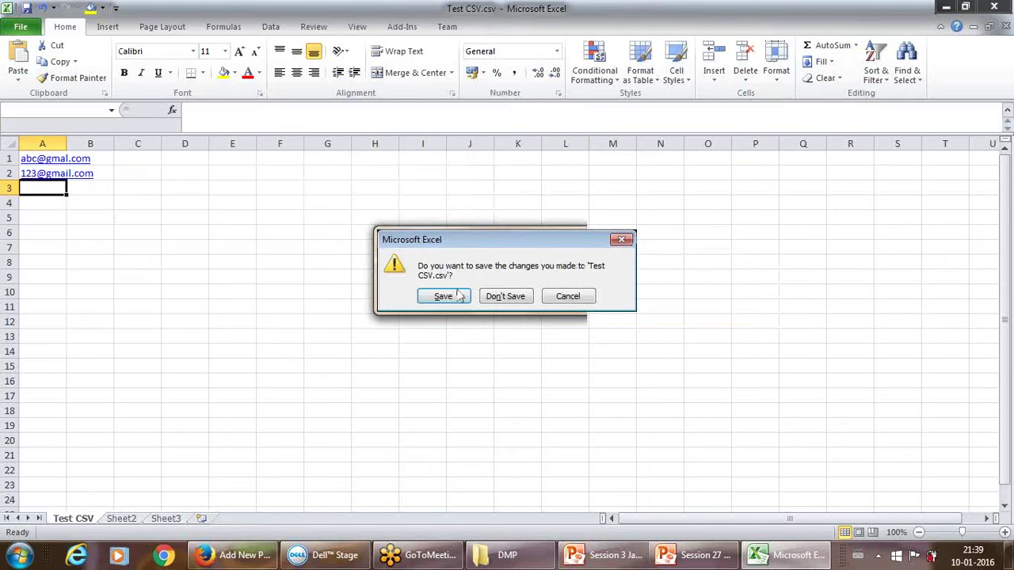
pyautogui.click(491, 297)
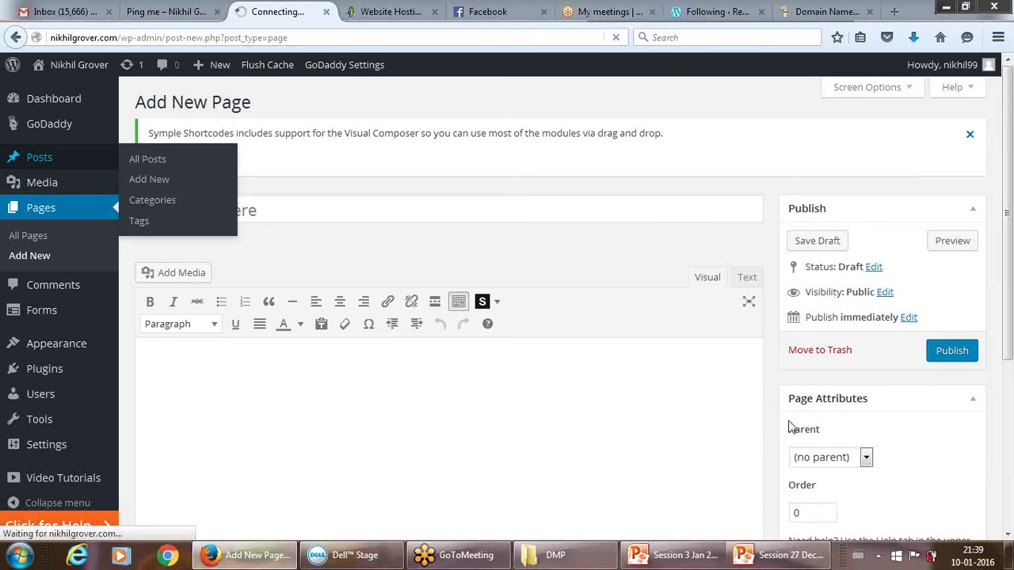
# Show and then dismiss the hidden notification-area icons.
pyautogui.click(878, 556)
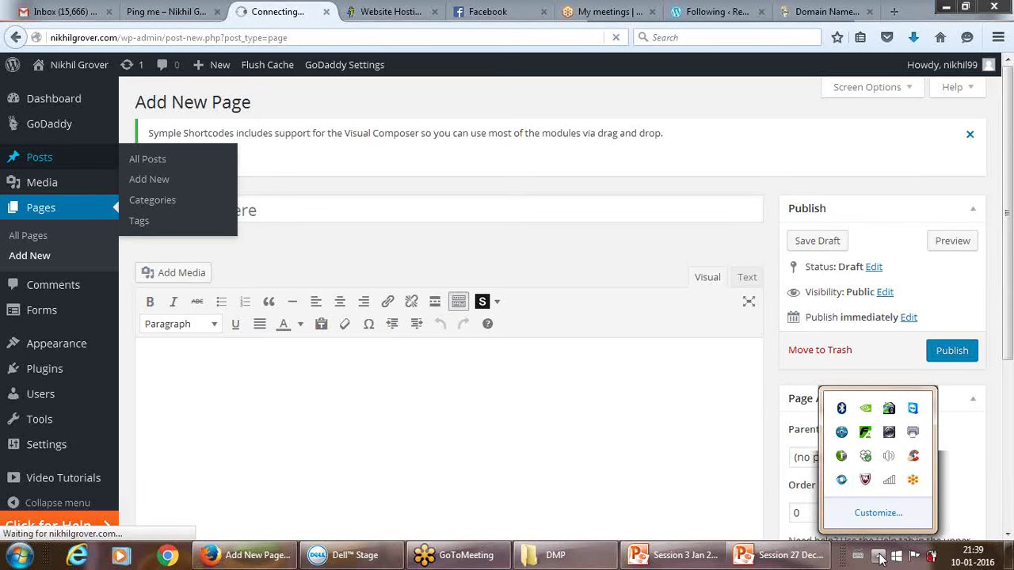
pyautogui.click(786, 379)
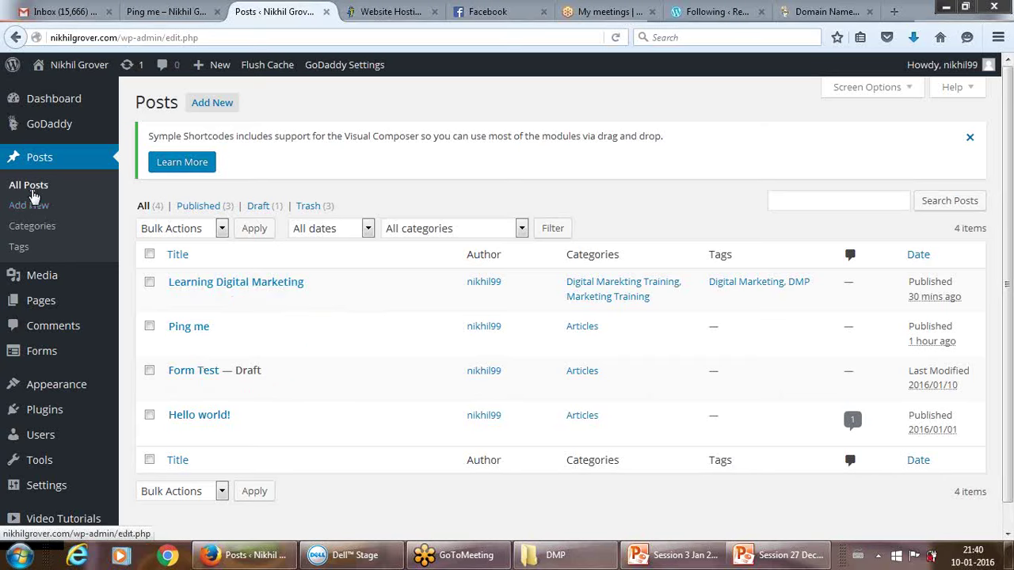
# Start a blank new post, then go to the All Forms list.
pyautogui.click(34, 216)
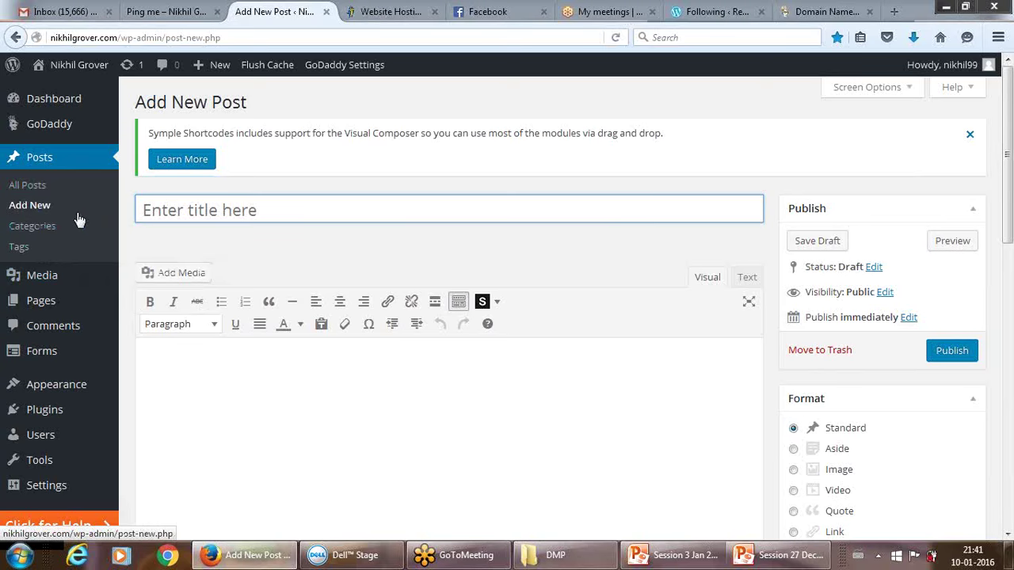
pyautogui.moveTo(49, 352)
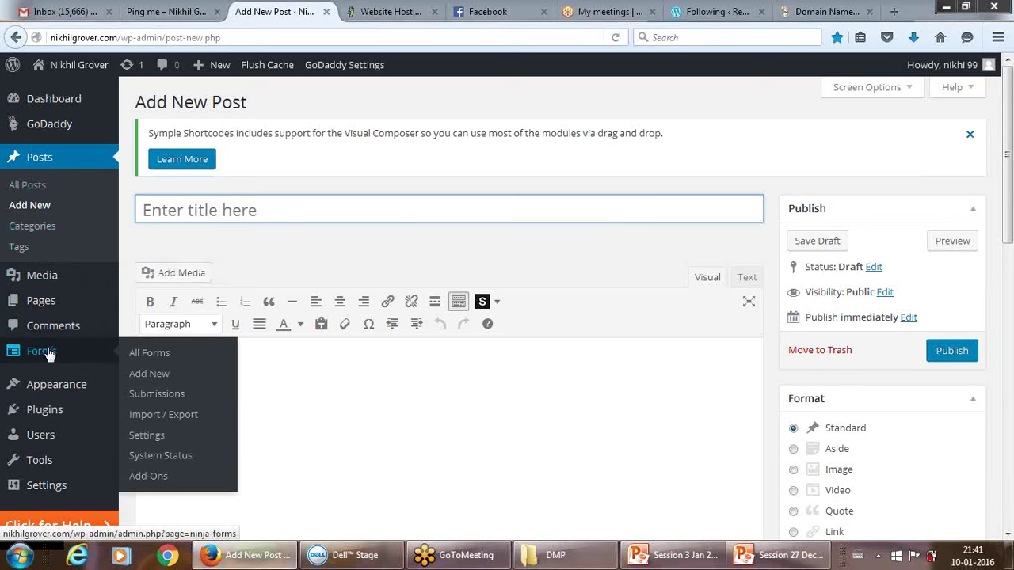
pyautogui.click(149, 355)
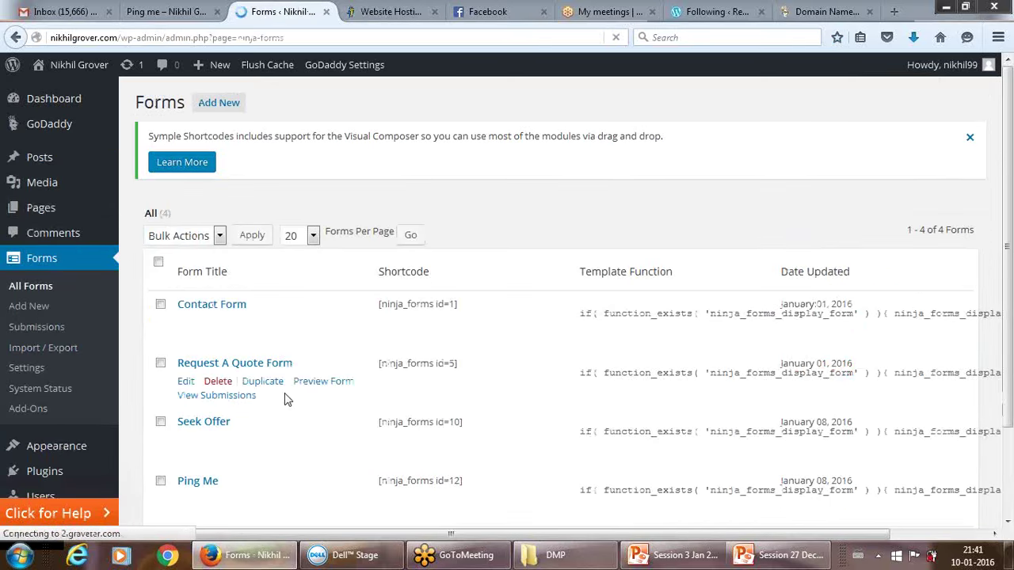
# Begin a new, empty form in the Ninja Forms builder.
pyautogui.moveTo(252, 342)
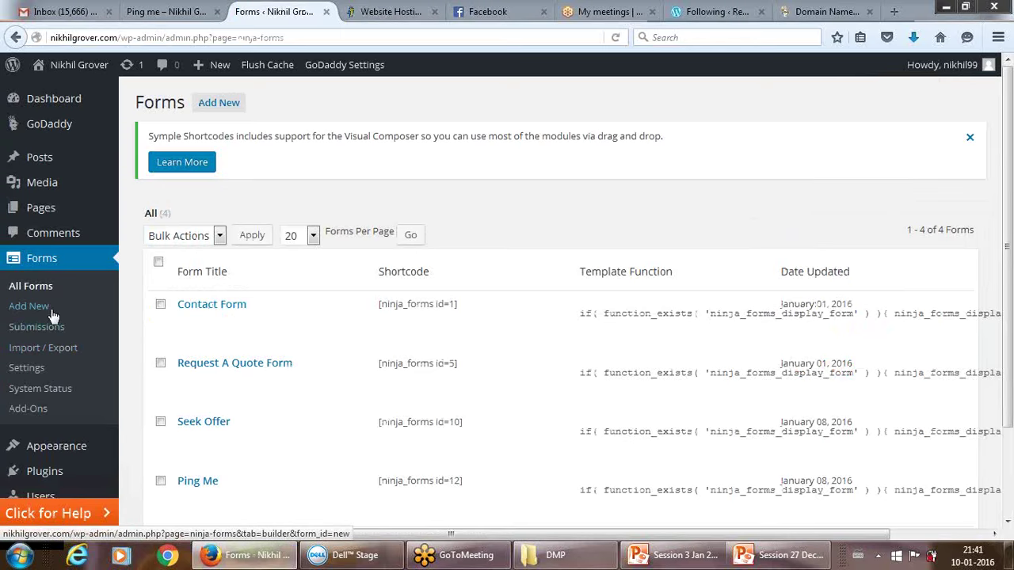
pyautogui.click(28, 305)
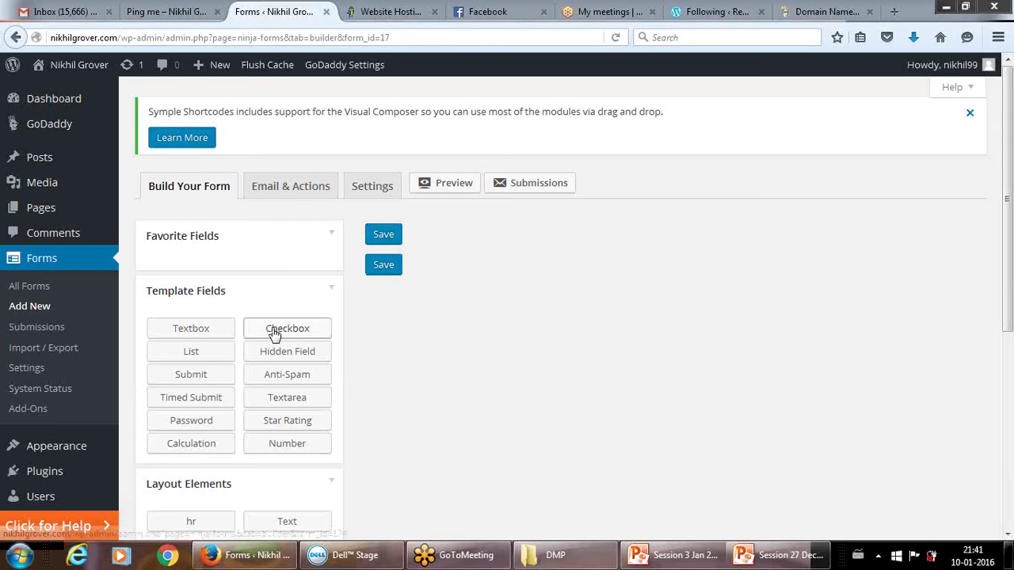
pyautogui.moveTo(275, 330); pyautogui.dragTo(377, 330)
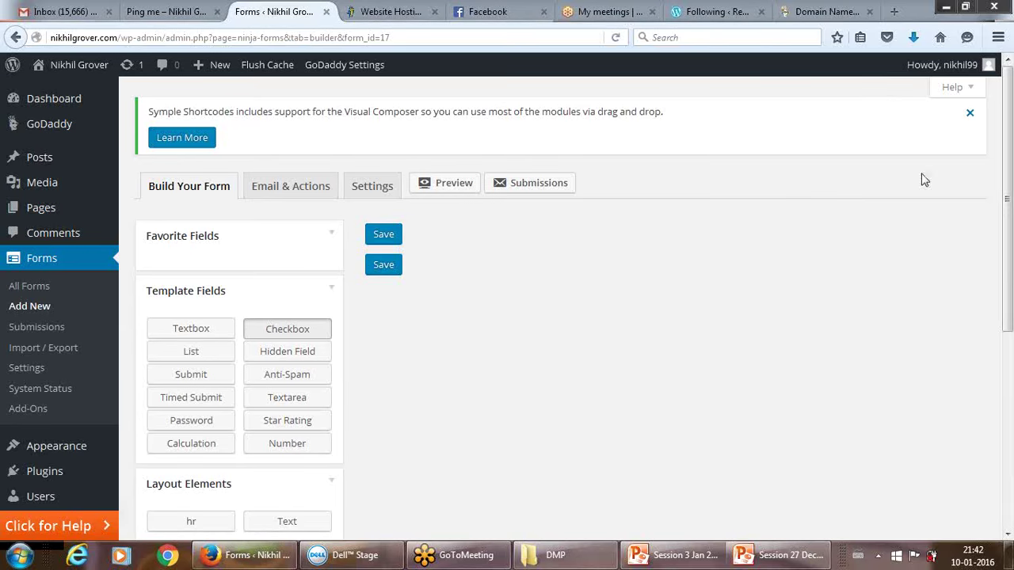
pyautogui.moveTo(1009, 188); pyautogui.dragTo(1008, 322)
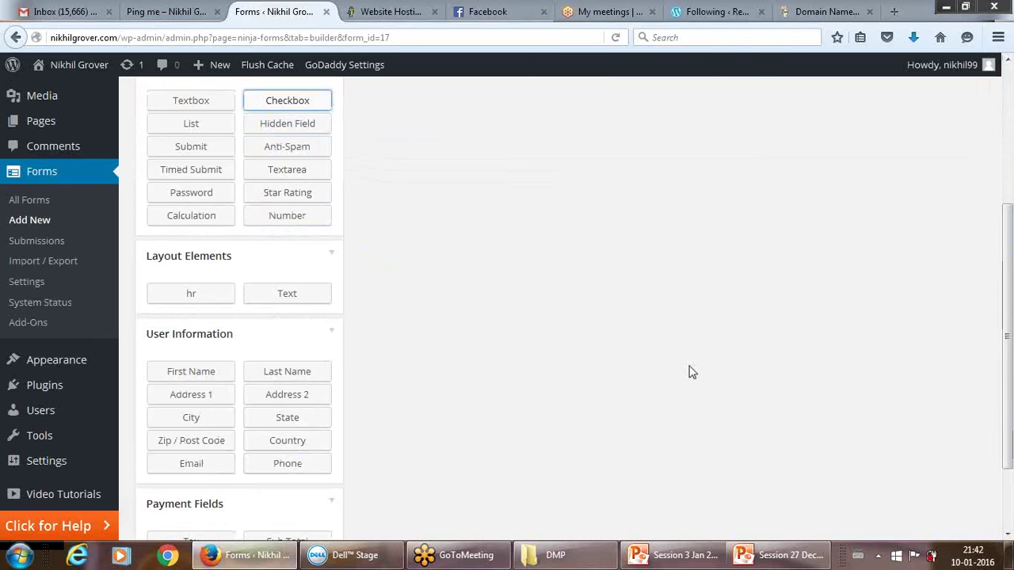
pyautogui.moveTo(204, 373); pyautogui.dragTo(490, 141)
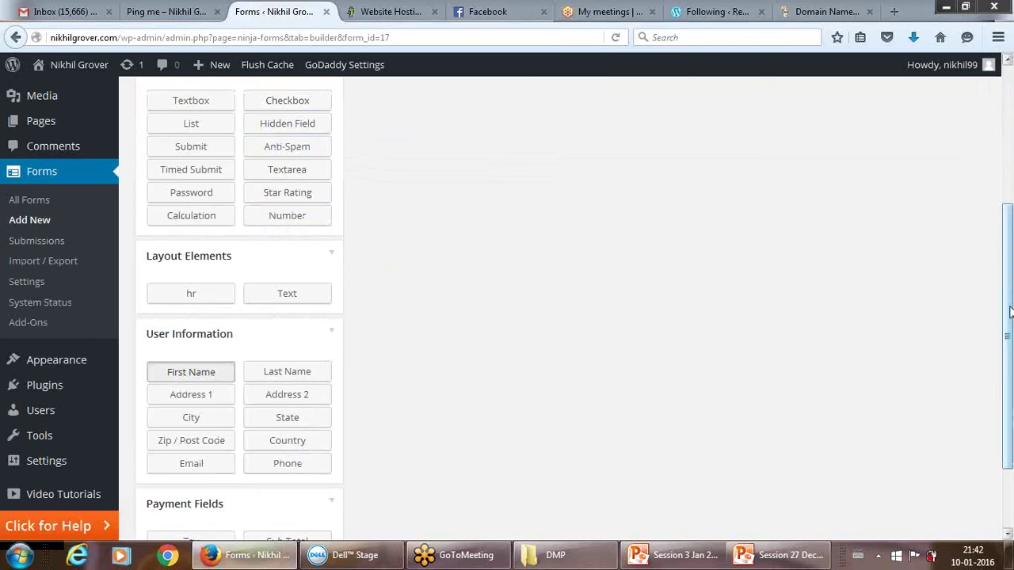
pyautogui.moveTo(1009, 321); pyautogui.dragTo(1007, 197)
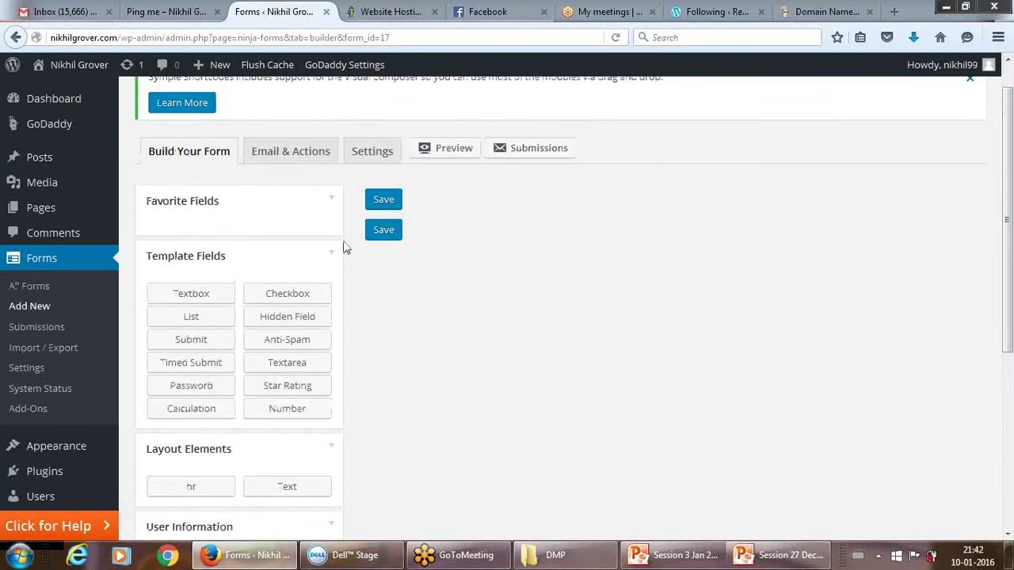
# Stay on the form builder and save the form with the title 'New Form'.
pyautogui.click(45, 161)
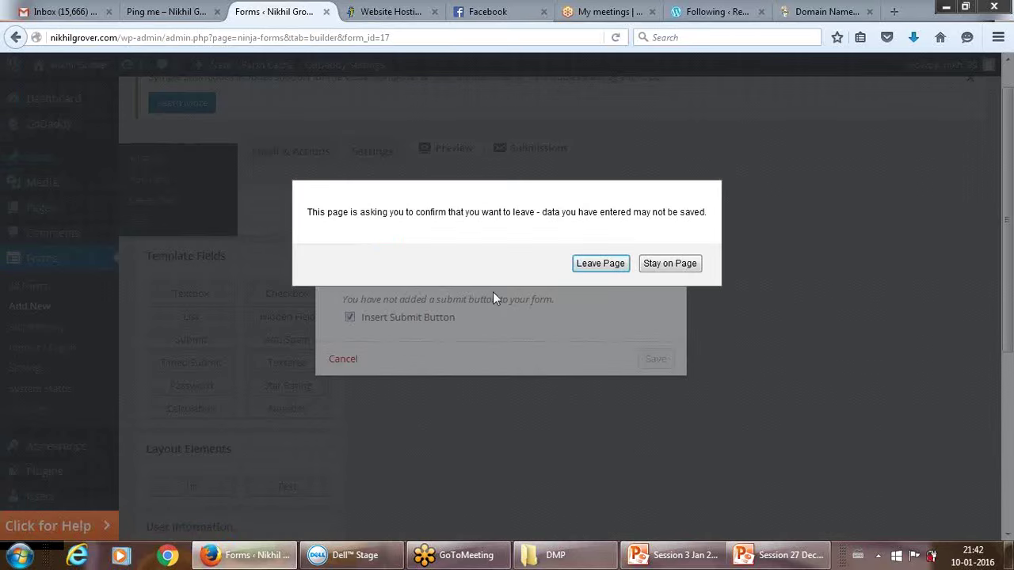
pyautogui.moveTo(550, 213); pyautogui.dragTo(465, 212)
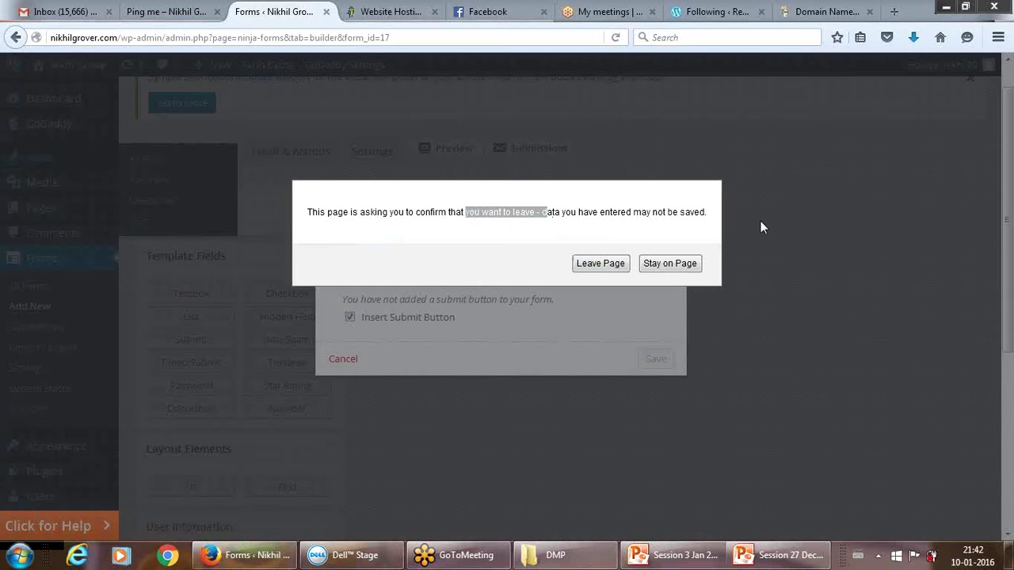
pyautogui.click(670, 263)
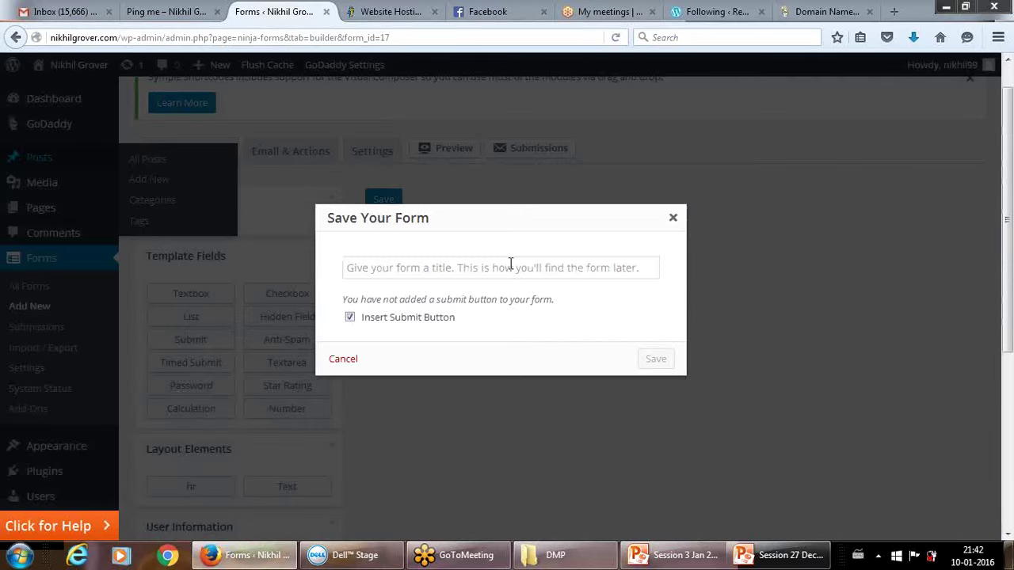
pyautogui.write('Ne')
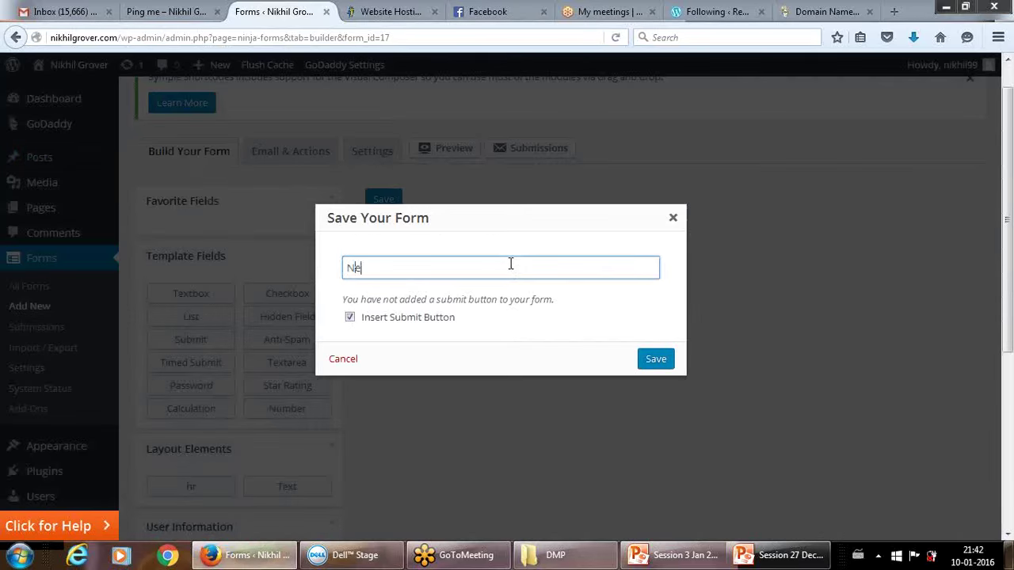
pyautogui.write('w Form')
pyautogui.click(662, 361)
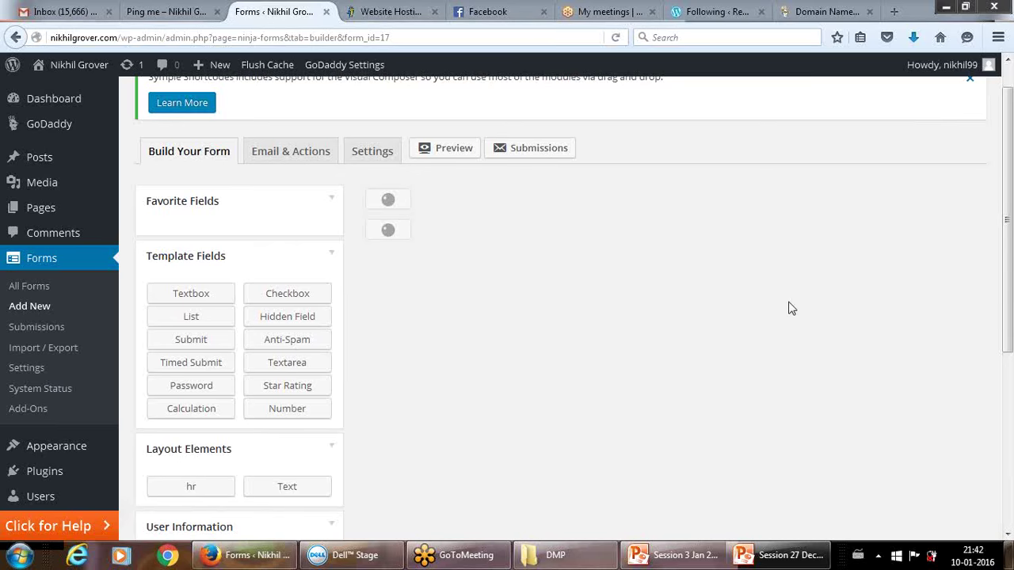
pyautogui.moveTo(1008, 246); pyautogui.dragTo(1011, 252)
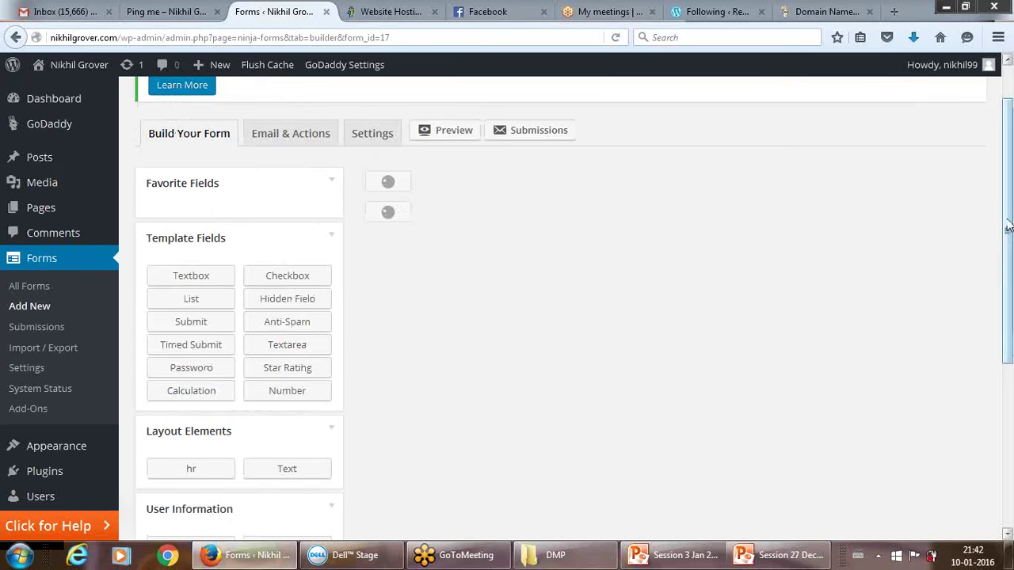
pyautogui.moveTo(1009, 228); pyautogui.dragTo(1010, 230)
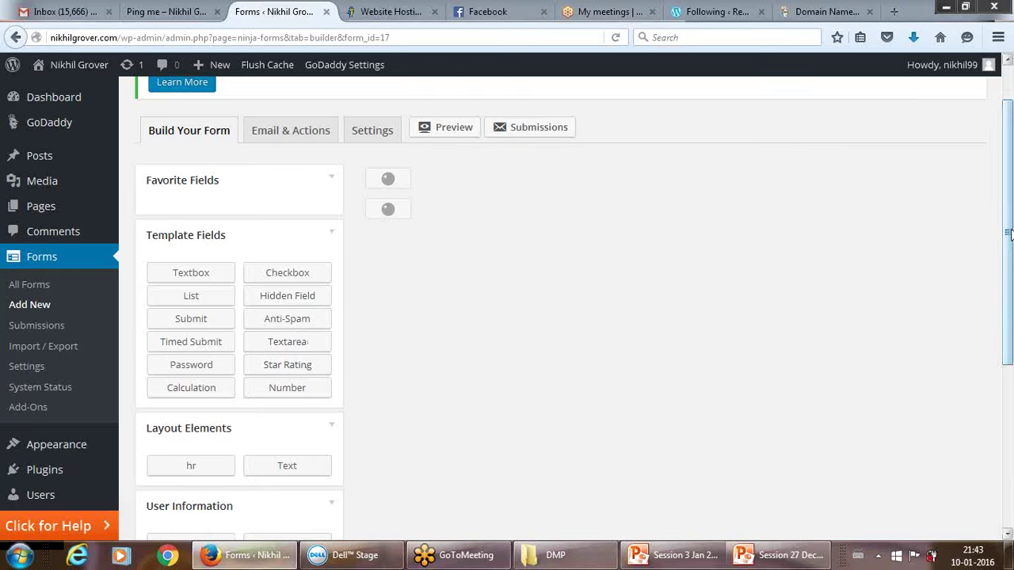
pyautogui.moveTo(1008, 232); pyautogui.dragTo(878, 299)
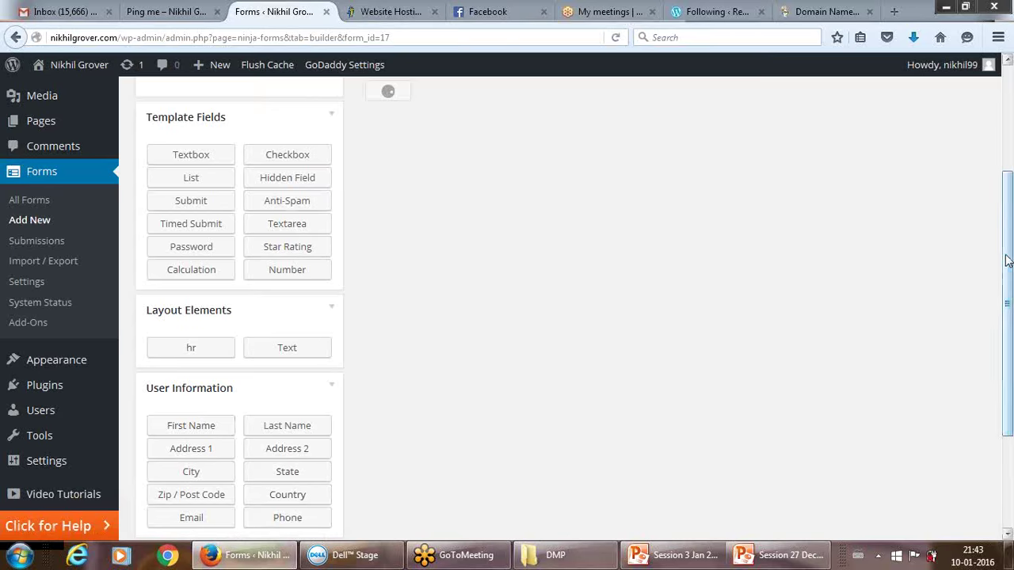
pyautogui.moveTo(1003, 265); pyautogui.dragTo(1000, 150)
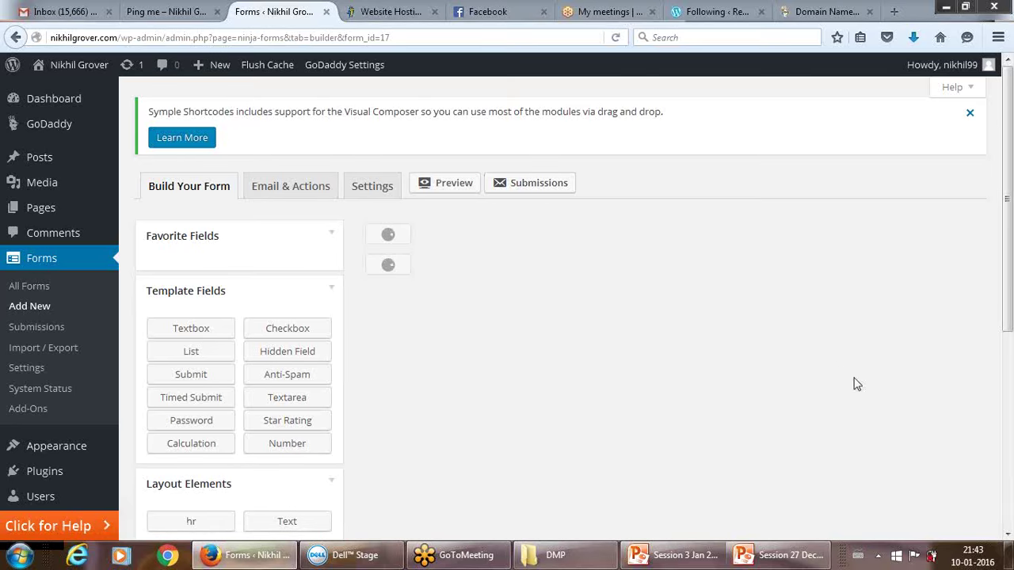
pyautogui.moveTo(1002, 235); pyautogui.dragTo(1003, 347)
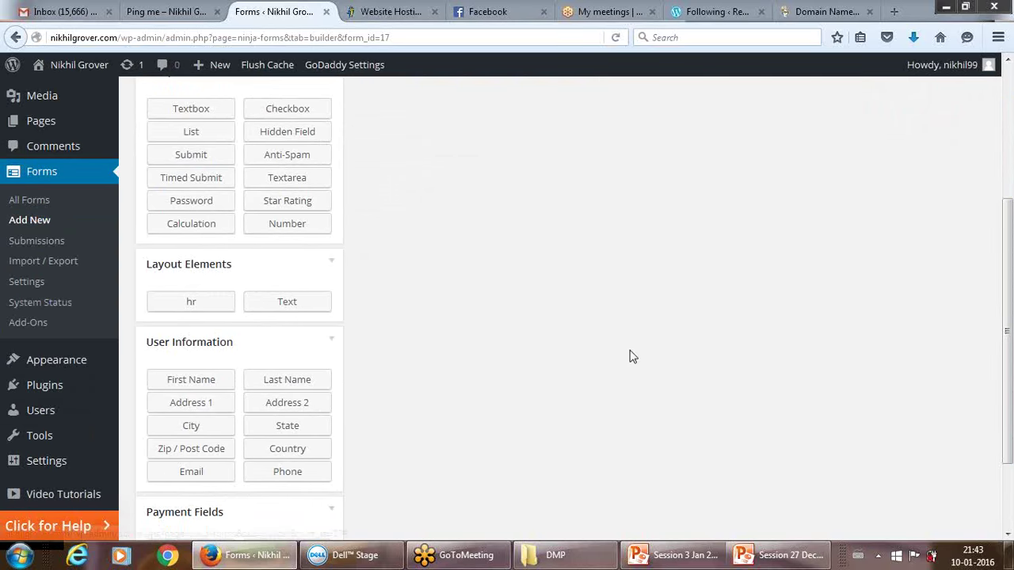
pyautogui.moveTo(1006, 337); pyautogui.dragTo(1006, 382)
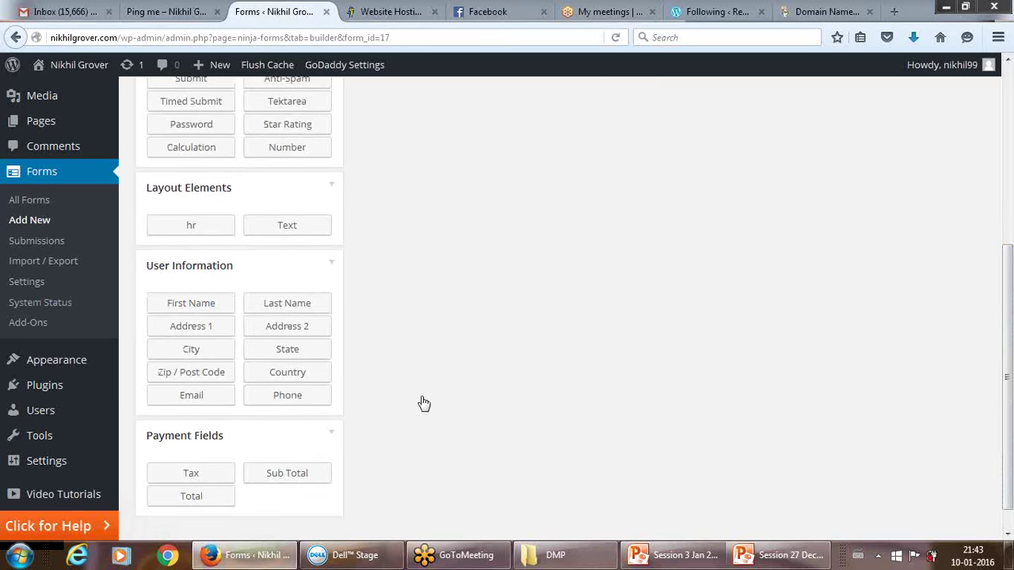
pyautogui.moveTo(12, 361)
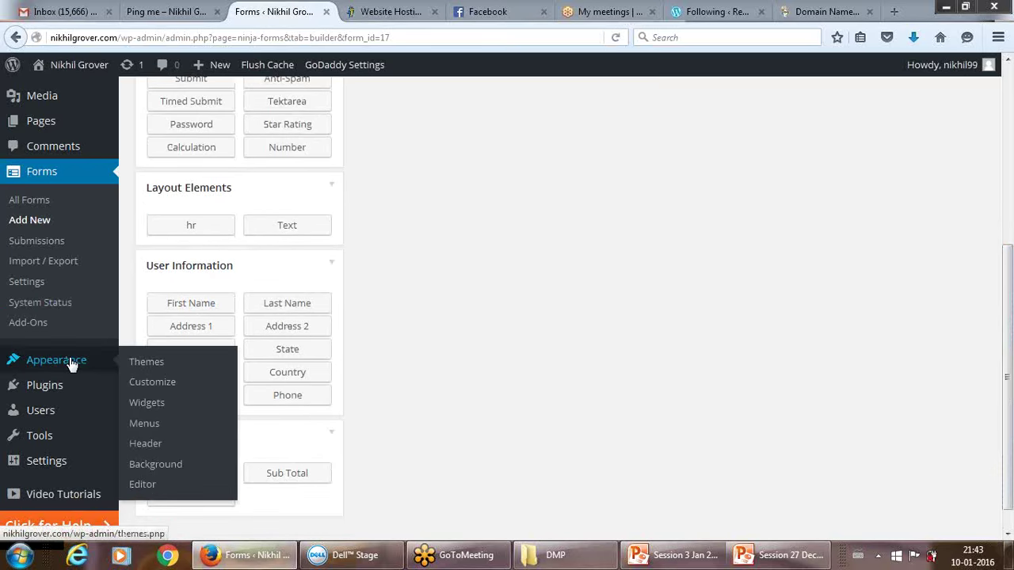
pyautogui.click(148, 383)
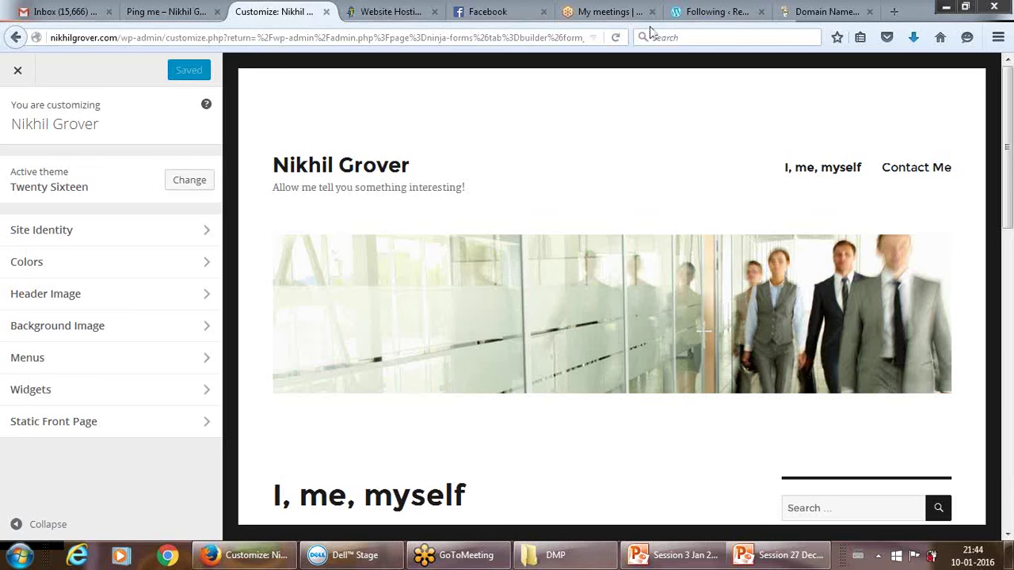
pyautogui.click(18, 72)
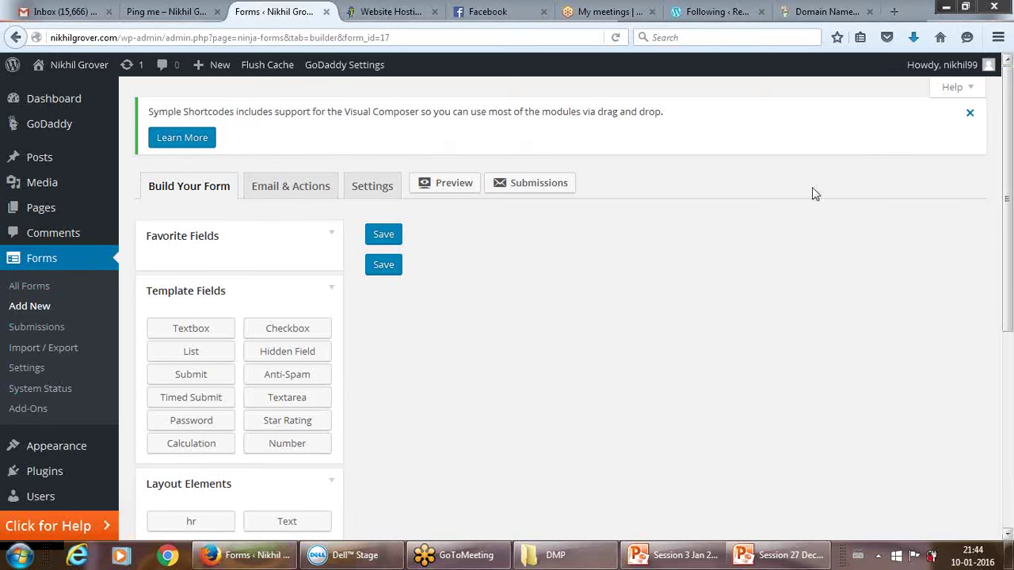
pyautogui.moveTo(1008, 342); pyautogui.dragTo(1010, 446)
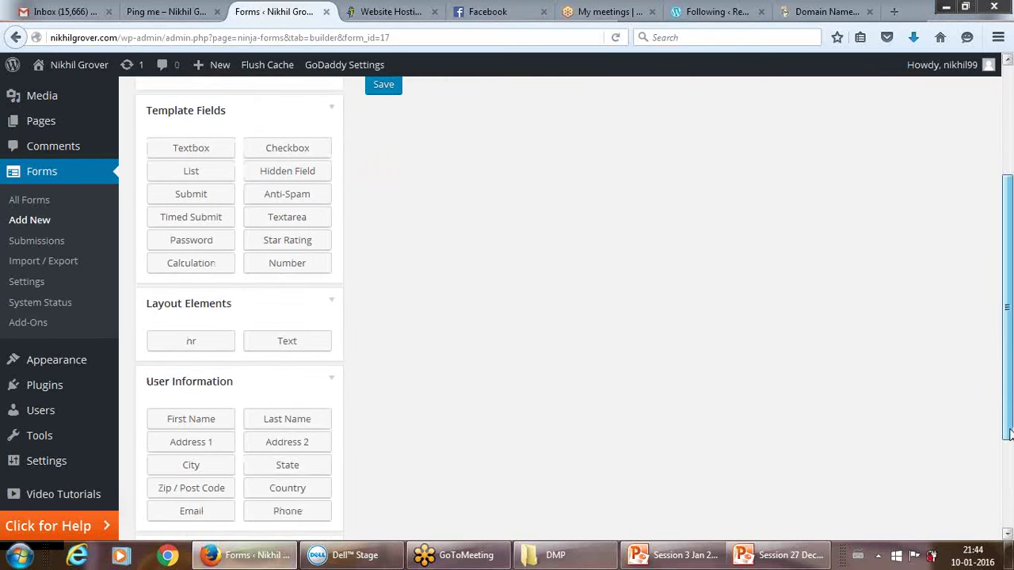
pyautogui.moveTo(71, 360)
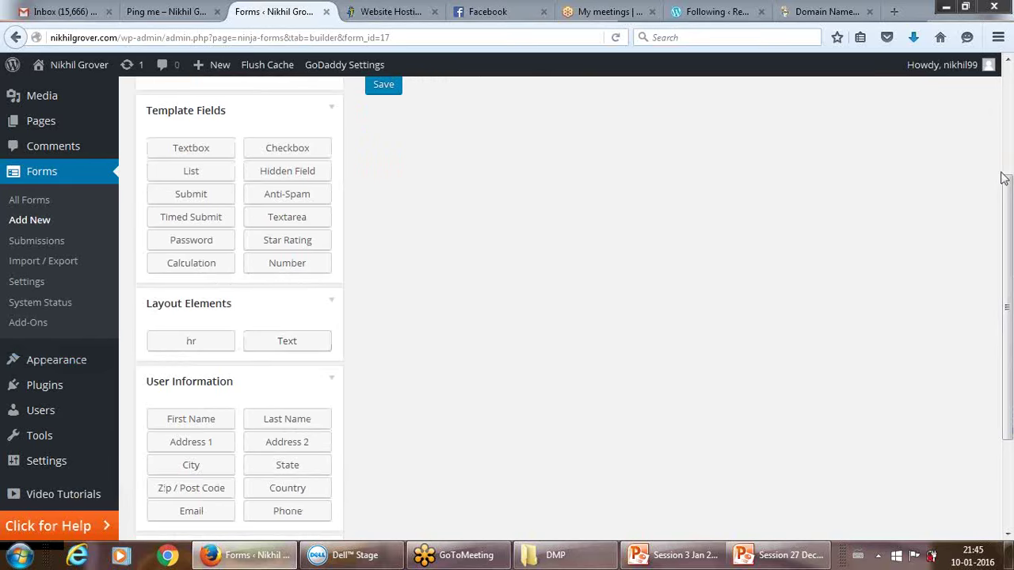
pyautogui.moveTo(1004, 178); pyautogui.dragTo(1009, 145)
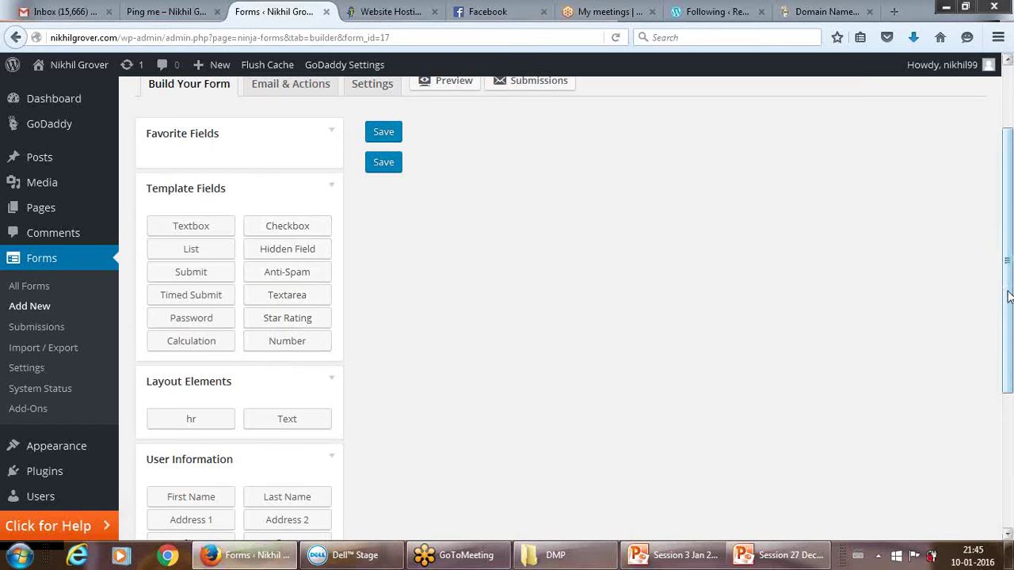
pyautogui.moveTo(1009, 278); pyautogui.dragTo(1012, 297)
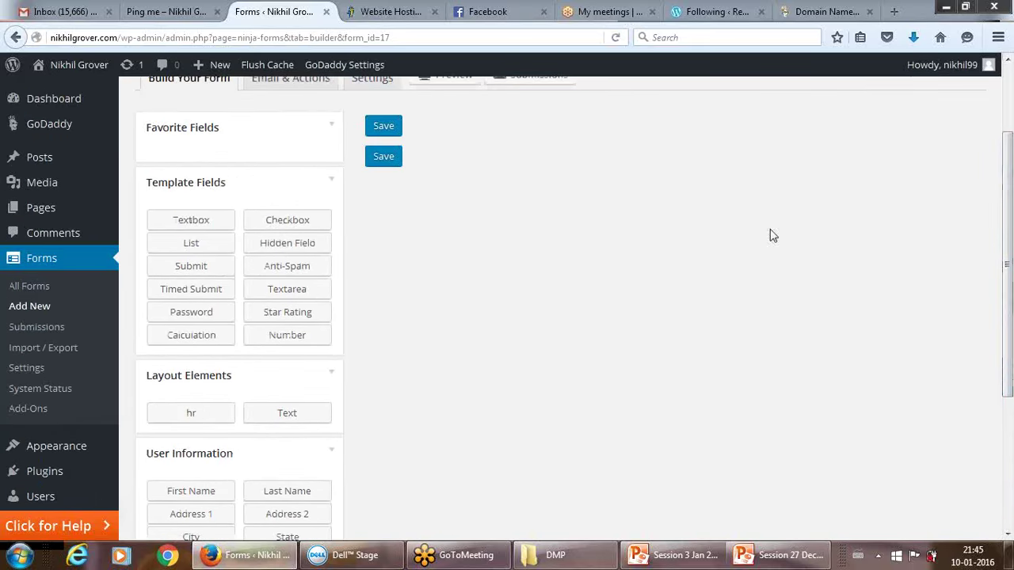
pyautogui.moveTo(64, 450)
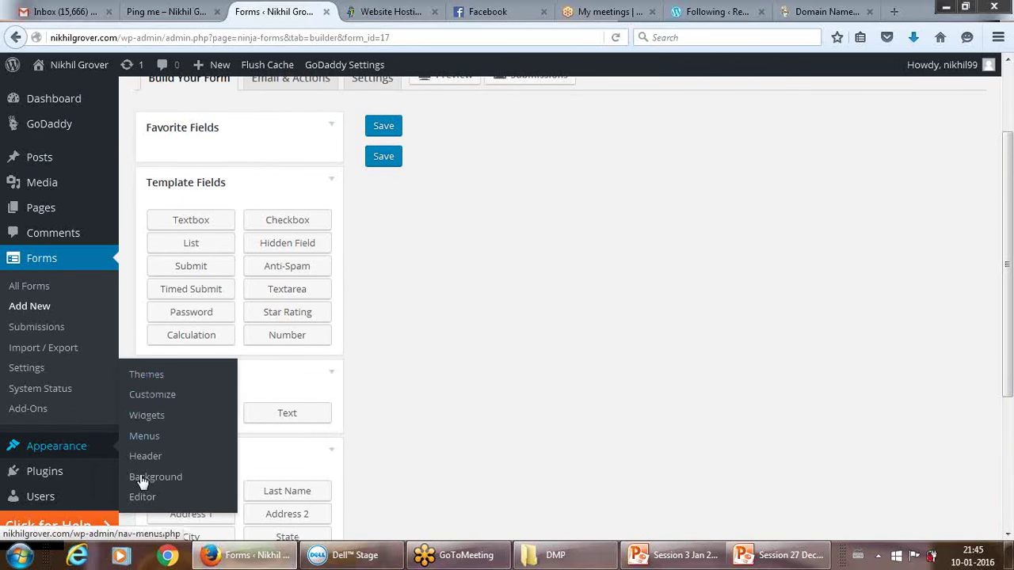
# Leave the form page for Themes and review then close Twenty Sixteen's theme details.
pyautogui.click(146, 375)
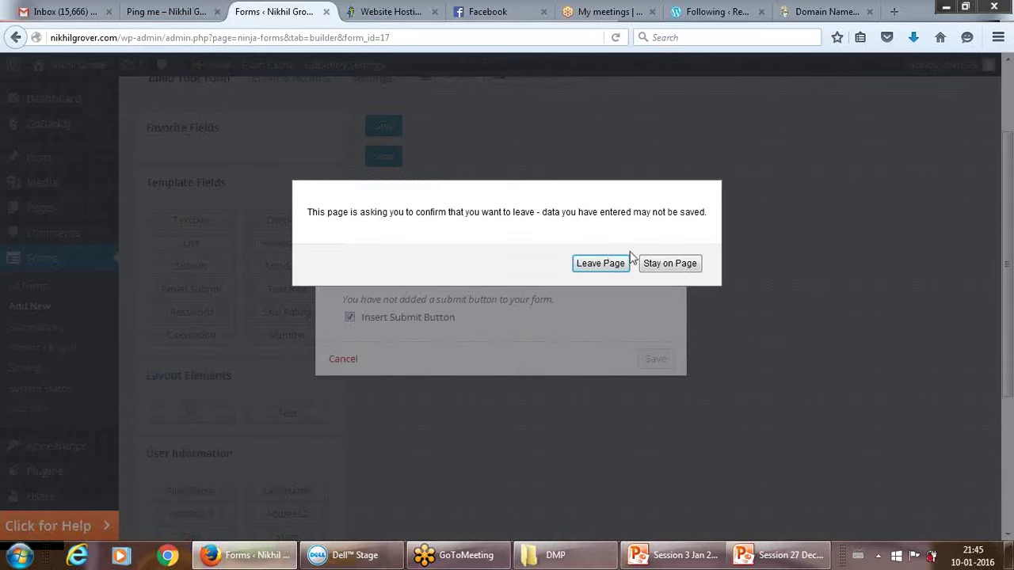
pyautogui.click(611, 266)
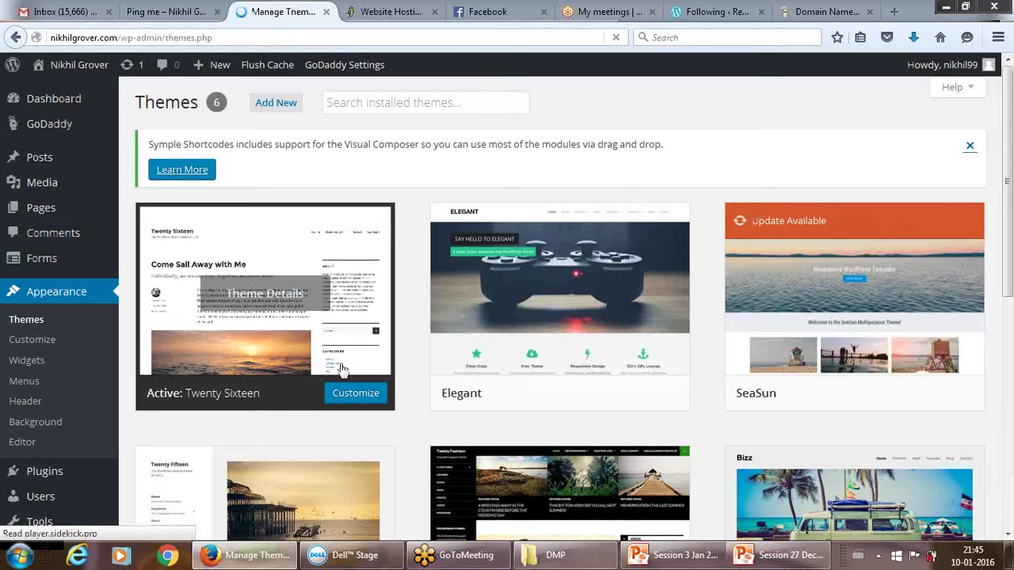
pyautogui.click(342, 368)
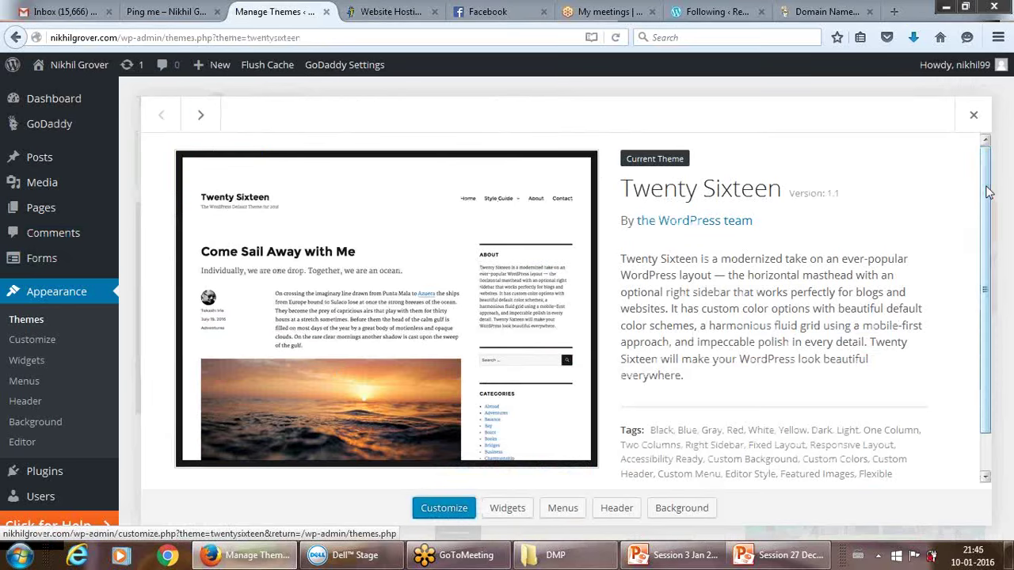
pyautogui.scroll(-1, 987, 234)
pyautogui.scroll(1, 987, 234)
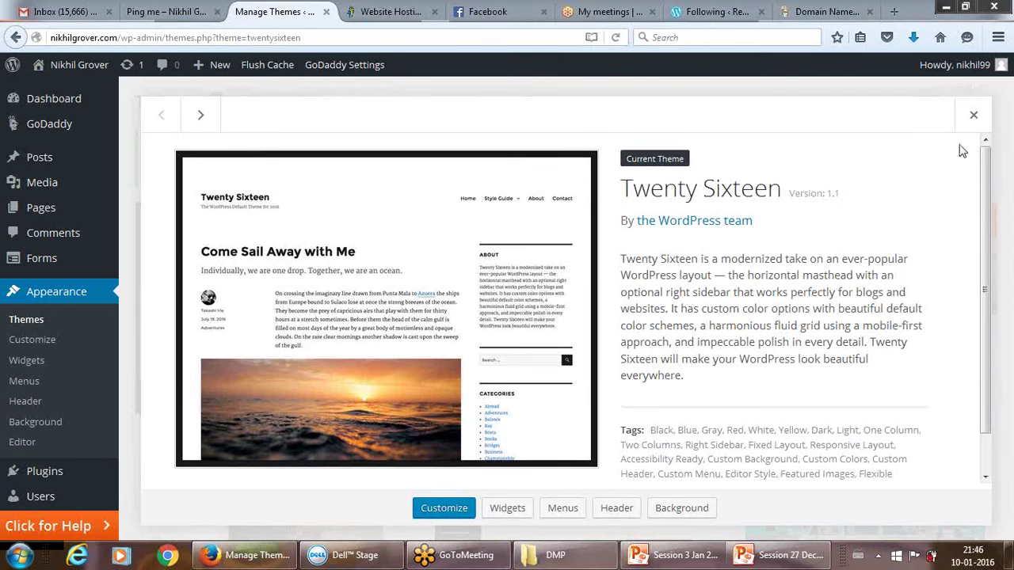
pyautogui.click(974, 117)
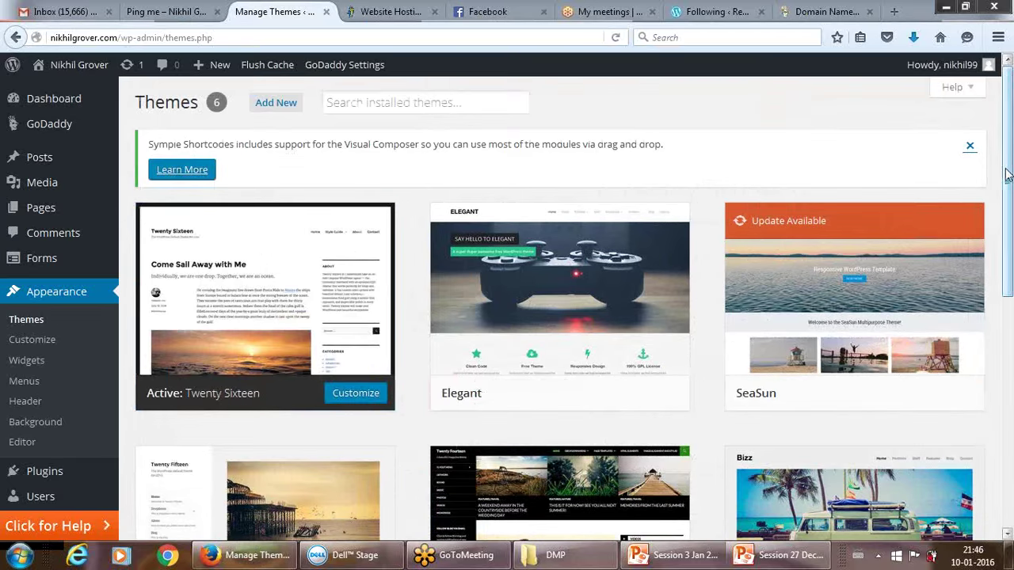
# Browse the installed themes grid, then launch the Customizer for Twenty Sixteen.
pyautogui.moveTo(1008, 179); pyautogui.dragTo(1009, 349)
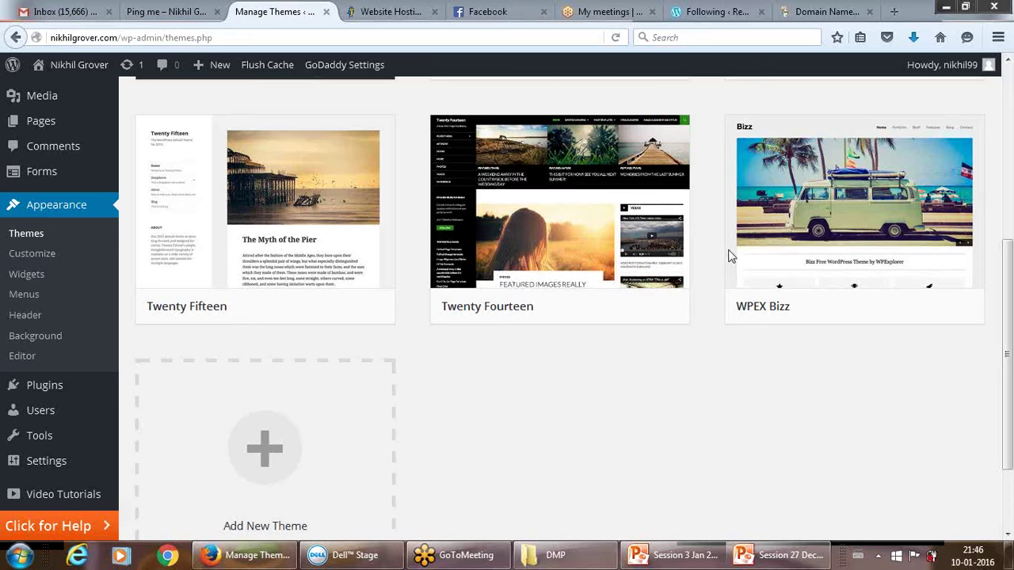
pyautogui.scroll(5, 1006, 238)
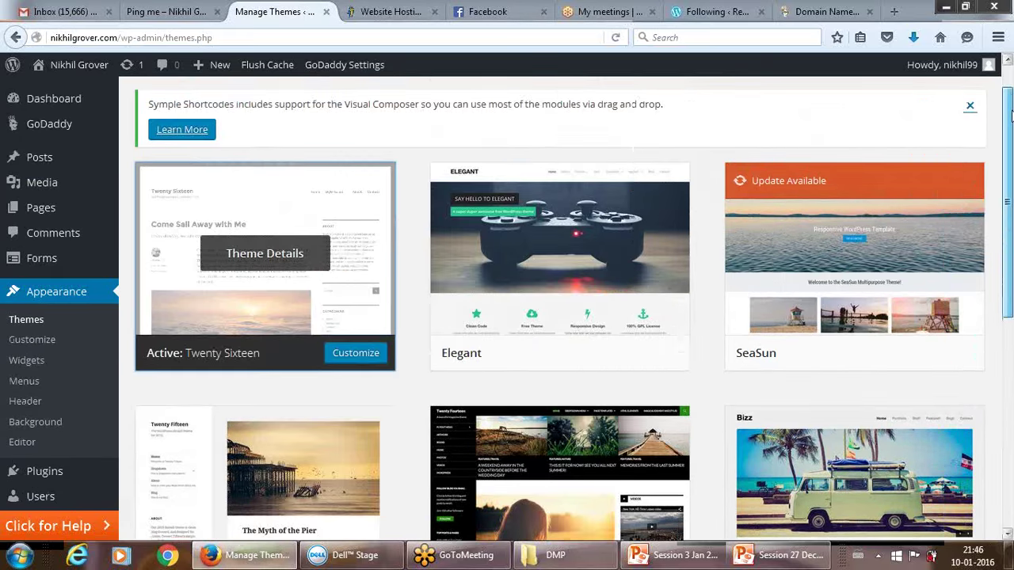
pyautogui.scroll(-1, 1009, 176)
pyautogui.scroll(-3, 1009, 176)
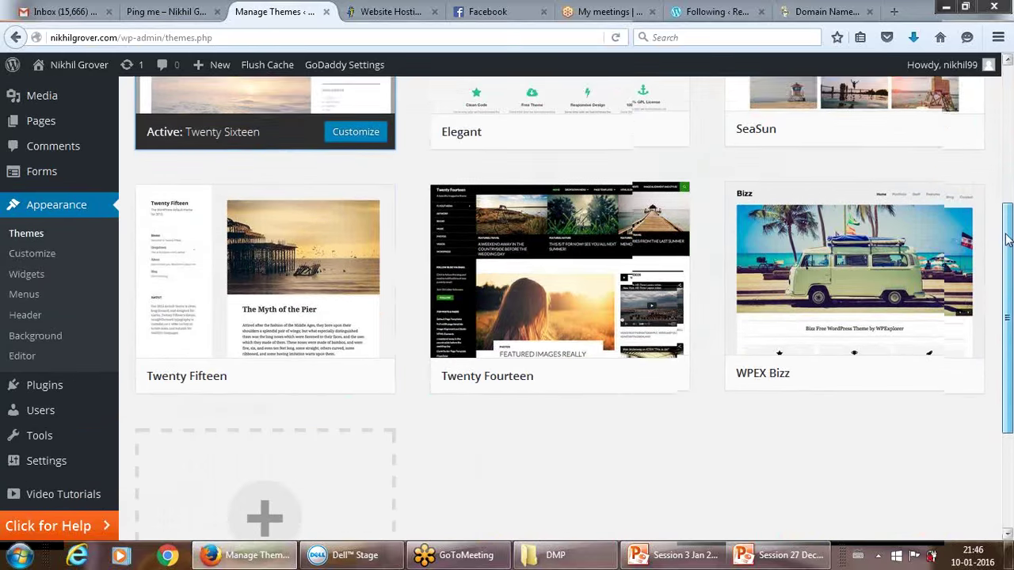
pyautogui.scroll(4, 1010, 154)
pyautogui.moveTo(1011, 150); pyautogui.dragTo(1010, 73)
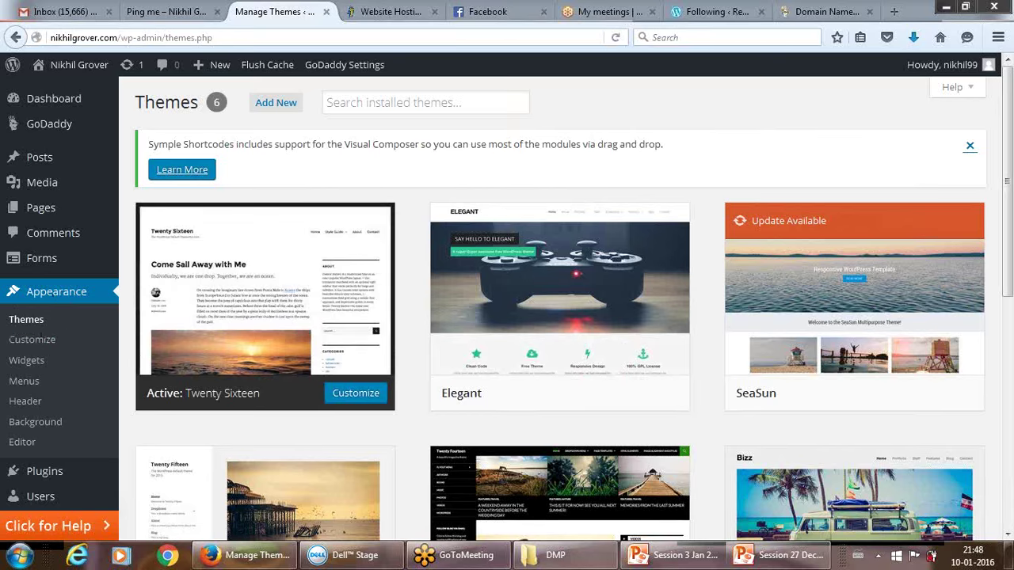
pyautogui.click(42, 345)
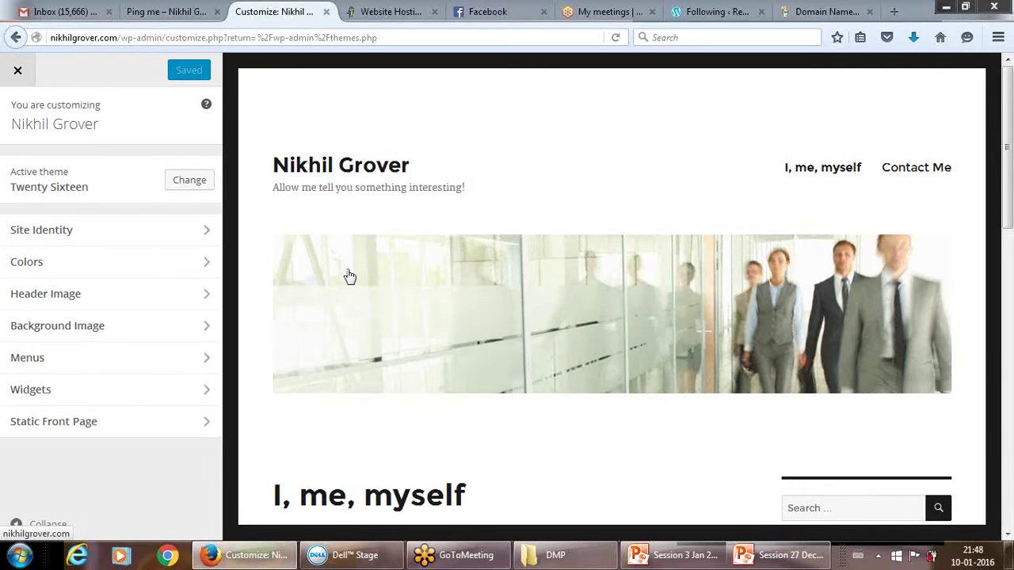
# Show the Customizer's Header Image section with the office-corridor header photo.
pyautogui.click(205, 298)
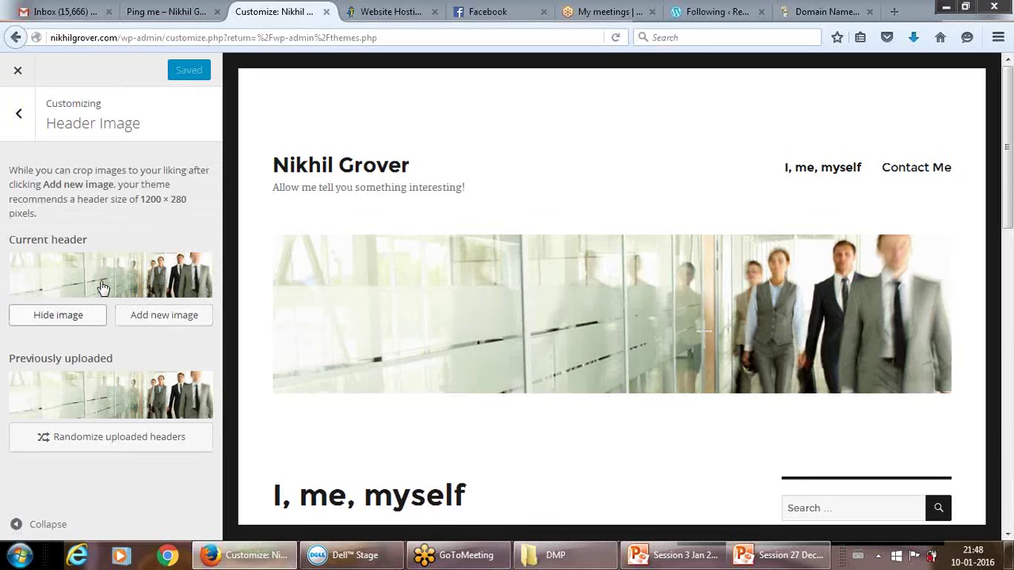
# Hide the current header image so the preview shows no header.
pyautogui.click(75, 315)
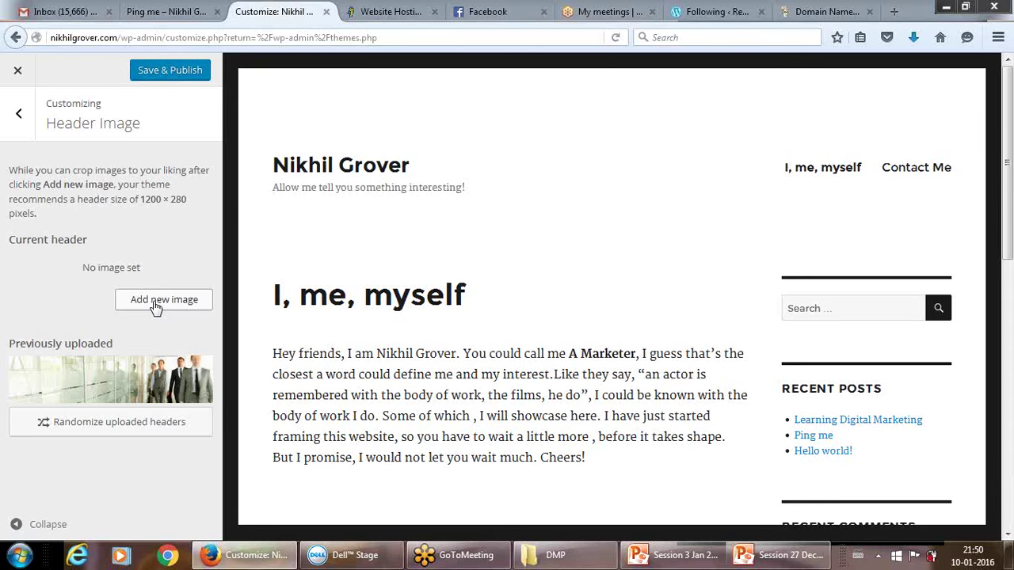
# Start adding a new header image on the Upload Files view, with a fresh Firefox tab alongside.
pyautogui.click(155, 301)
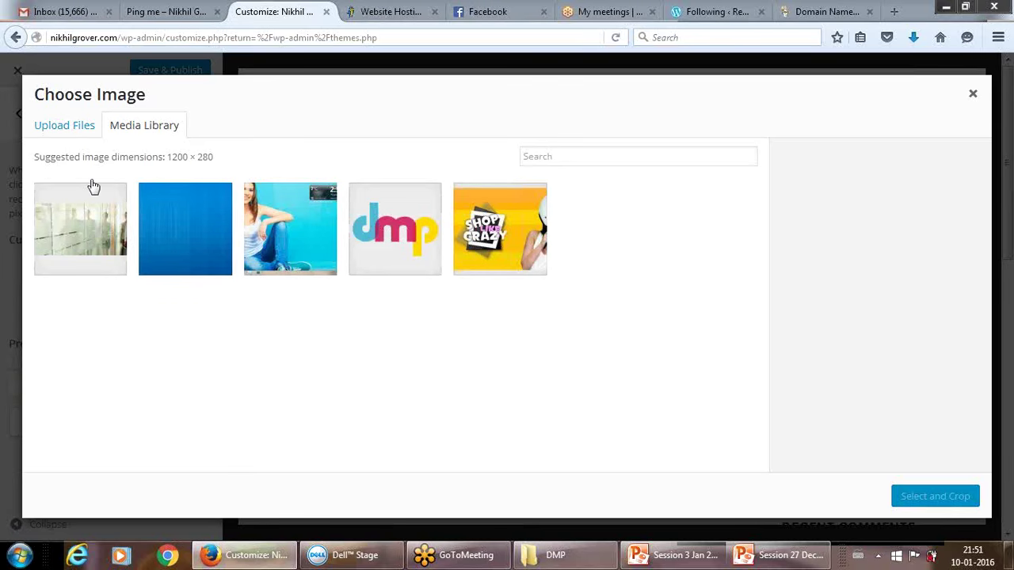
pyautogui.hotkey('shift', 'Tab')
pyautogui.press('Return')
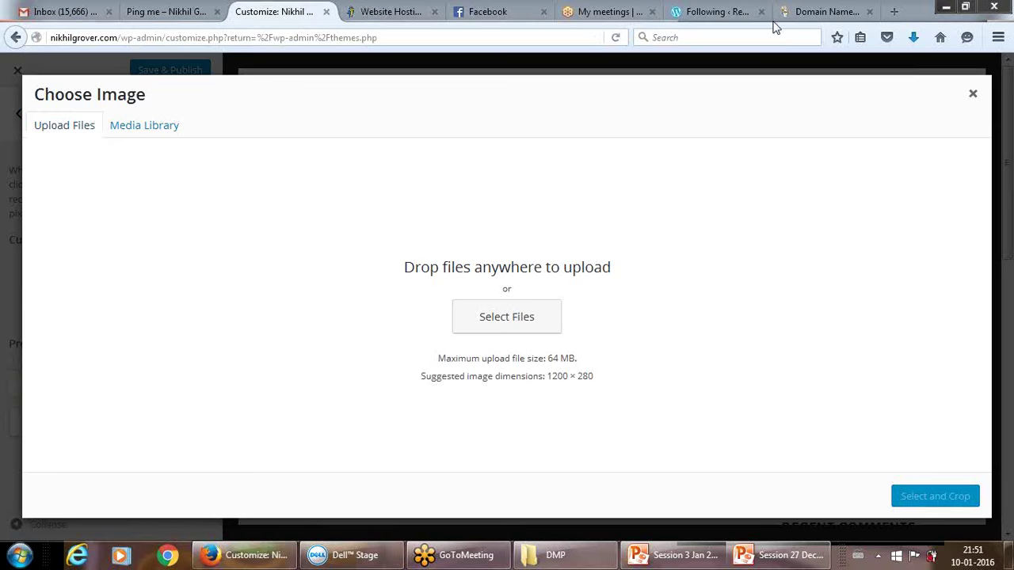
pyautogui.click(895, 11)
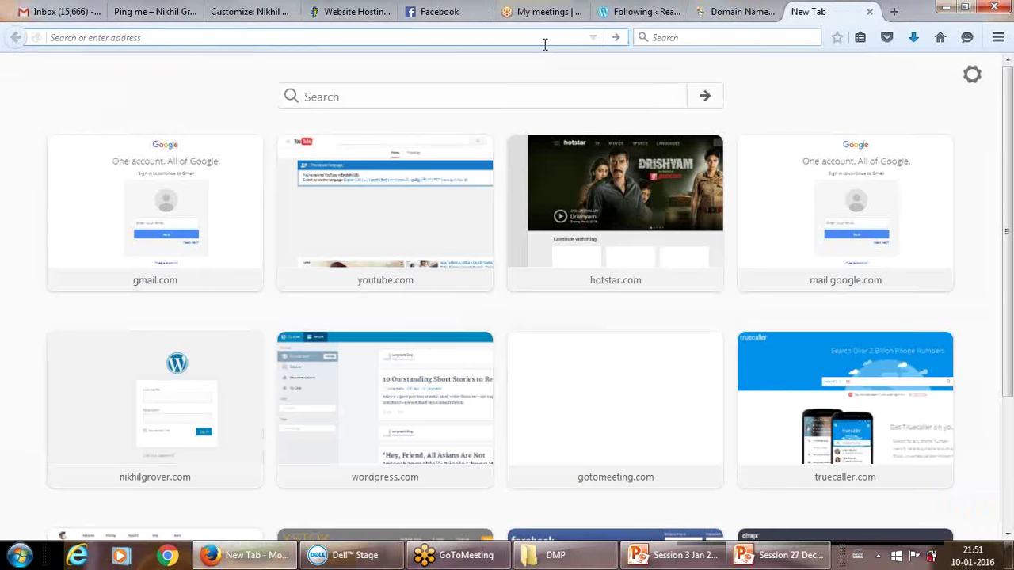
# Search Google for "banner image 1200x280".
pyautogui.write('ibanner')
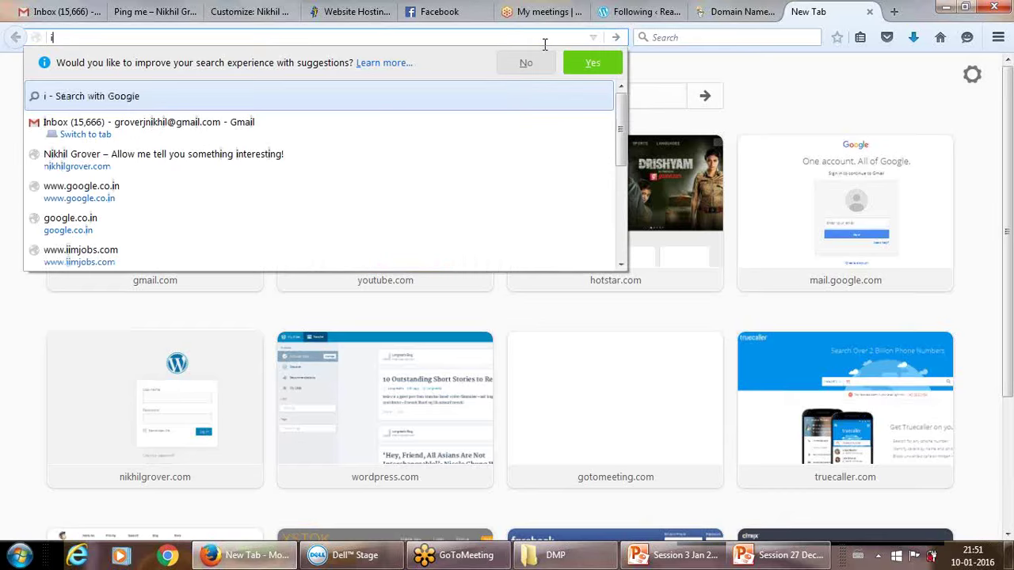
pyautogui.press('BackSpace')
pyautogui.press('BackSpace')
pyautogui.press('BackSpace')
pyautogui.press('BackSpace')
pyautogui.press('BackSpace')
pyautogui.press('BackSpace')
pyautogui.press('BackSpace')
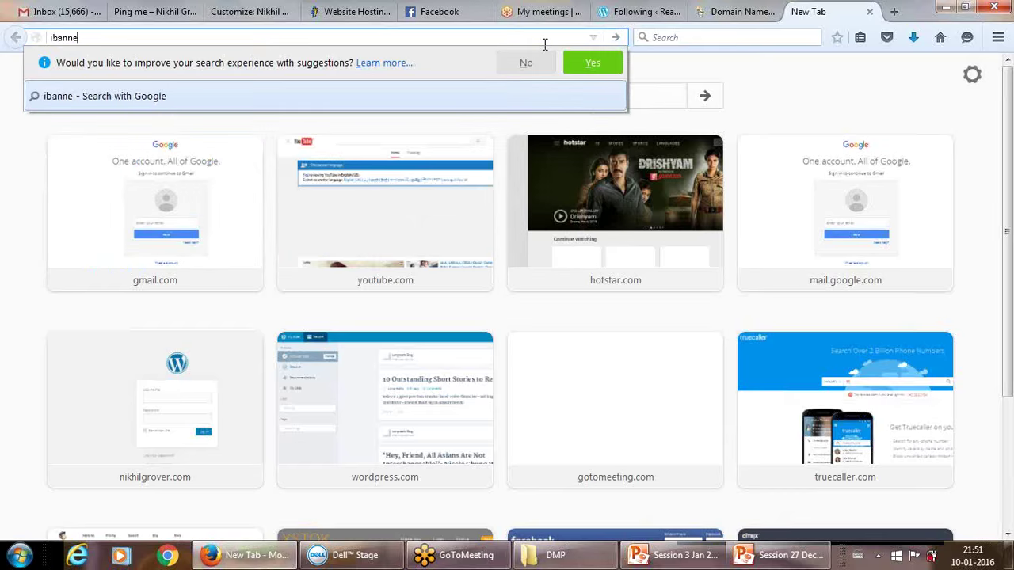
pyautogui.write('banner image')
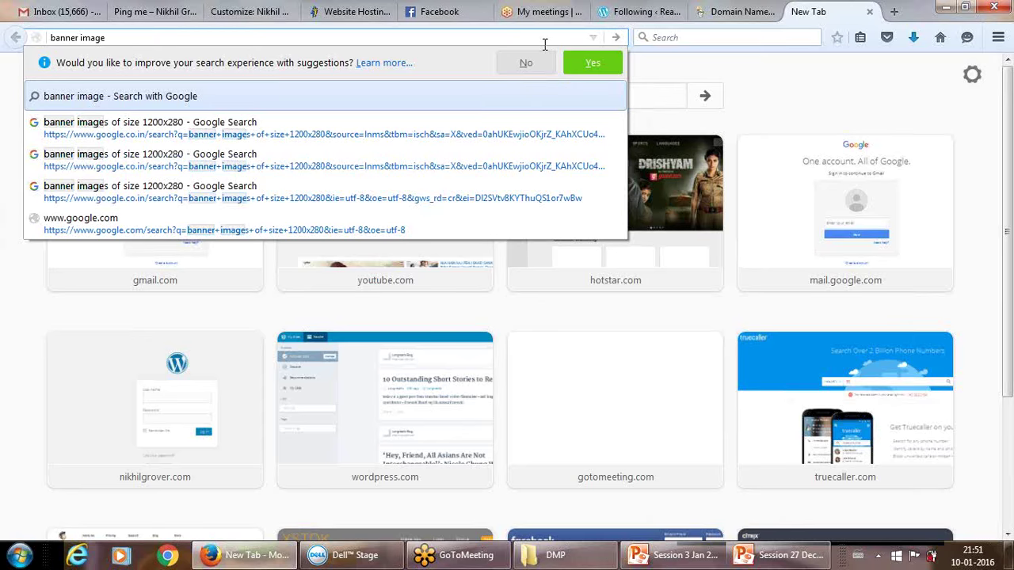
pyautogui.write('1200')
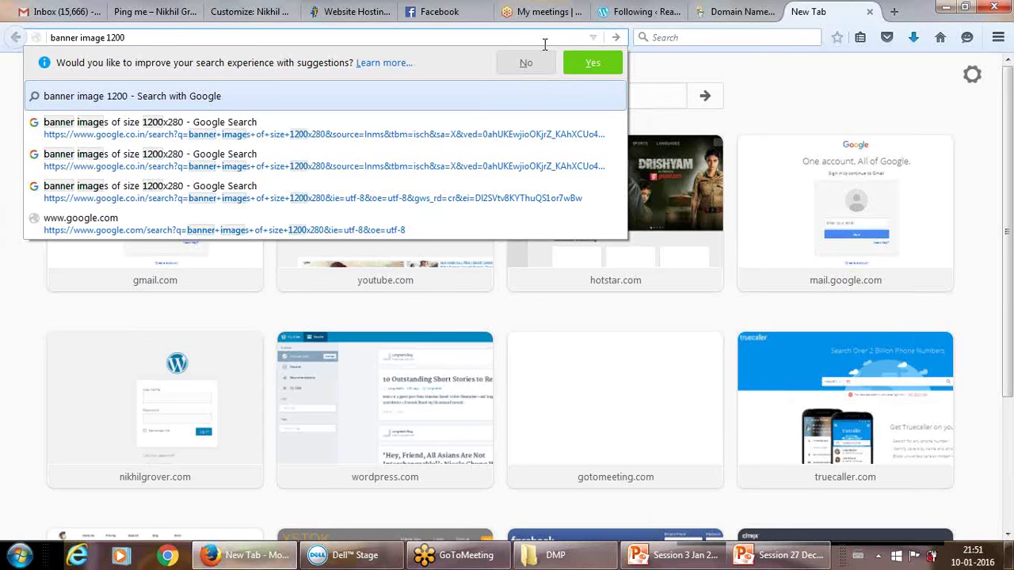
pyautogui.write('x280')
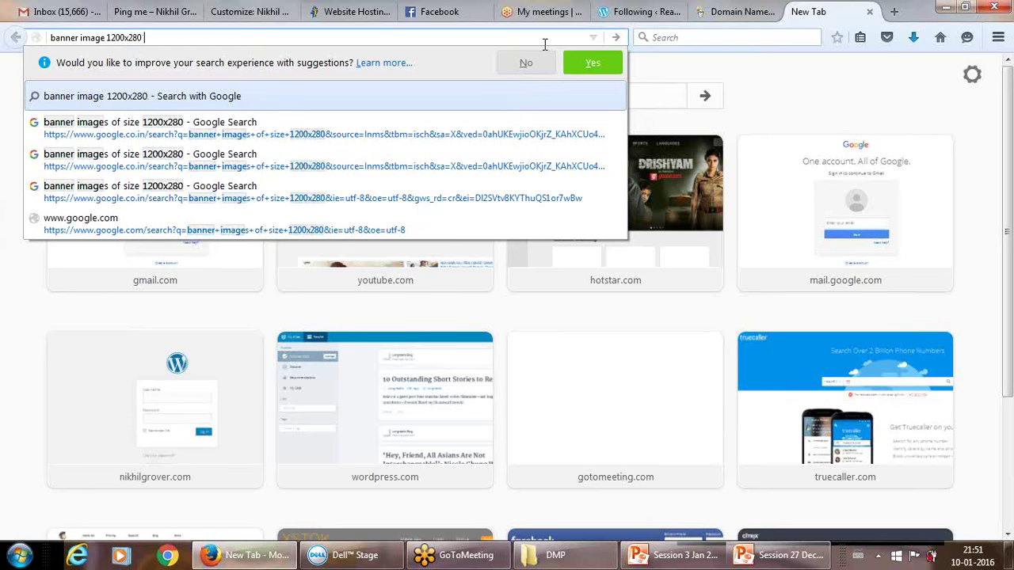
pyautogui.press('Return')
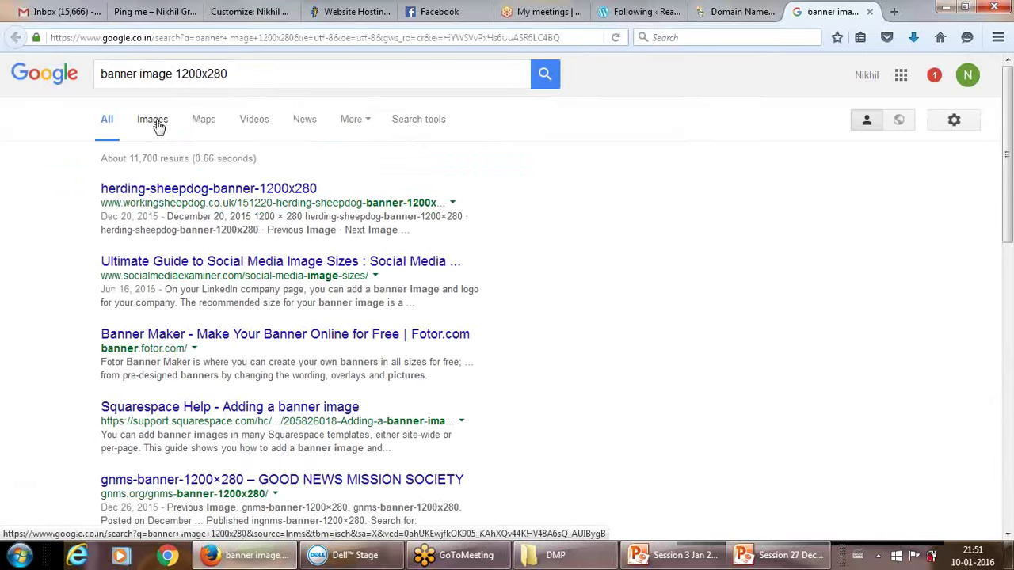
# Save the 1200×280 dsnCom banner from Google Images as index.jpeg in My Pictures.
pyautogui.click(152, 121)
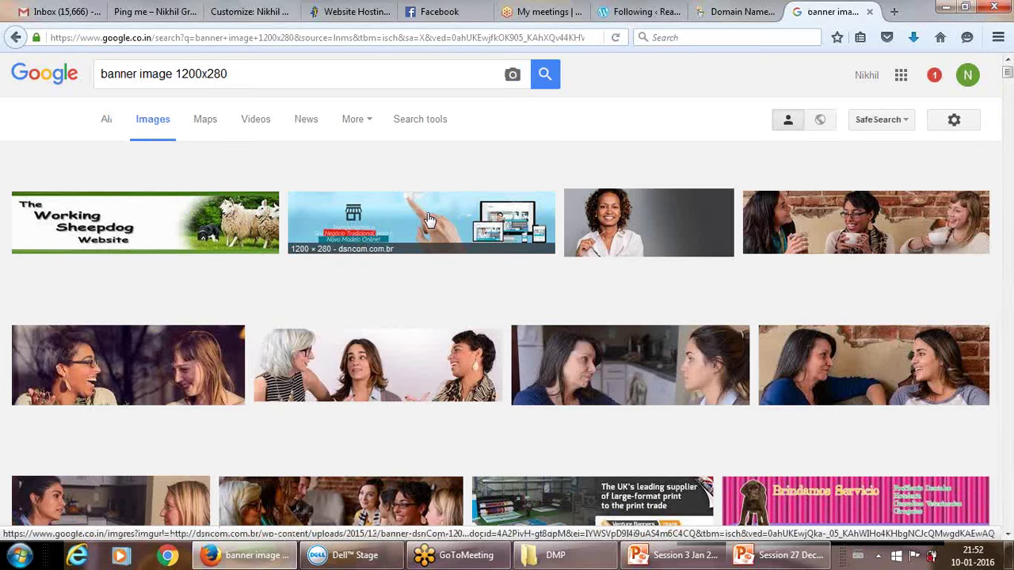
pyautogui.click(428, 220)
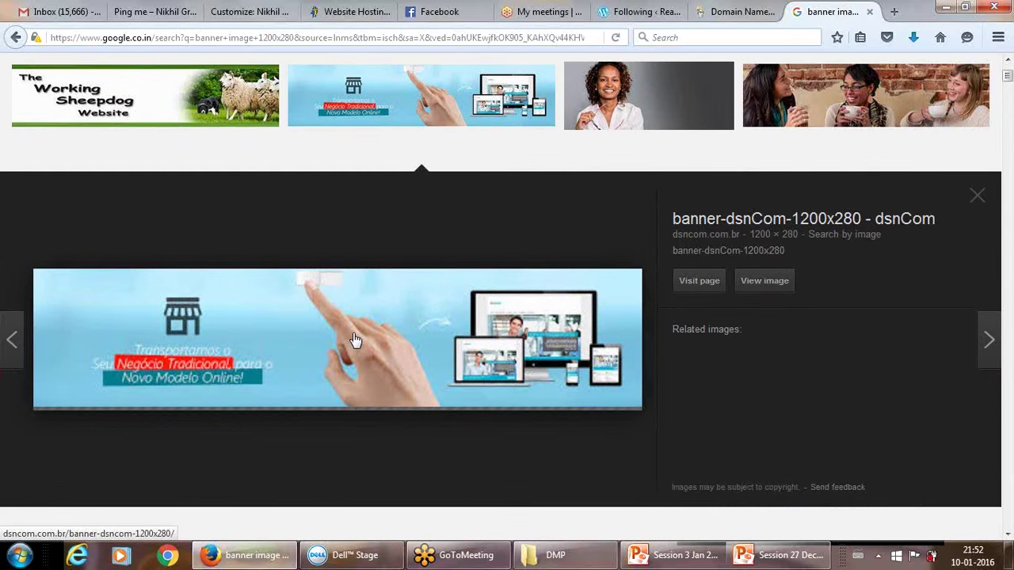
pyautogui.rightClick(354, 339)
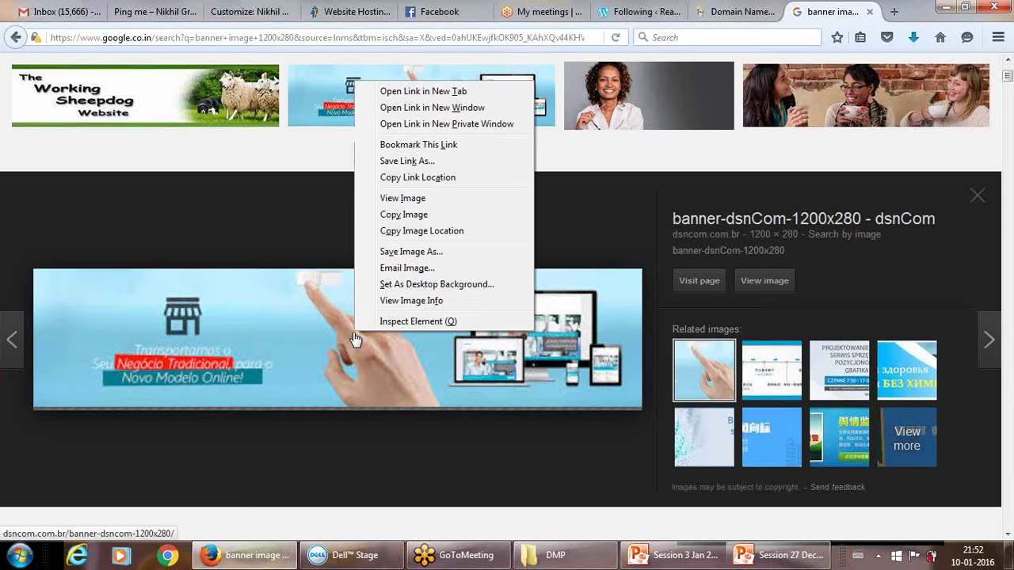
pyautogui.click(401, 251)
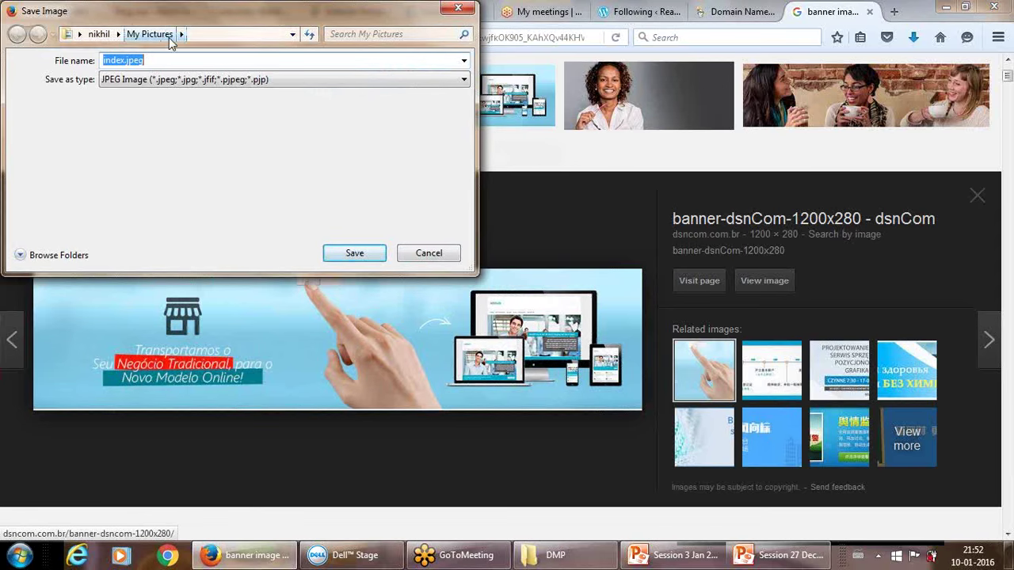
pyautogui.click(351, 254)
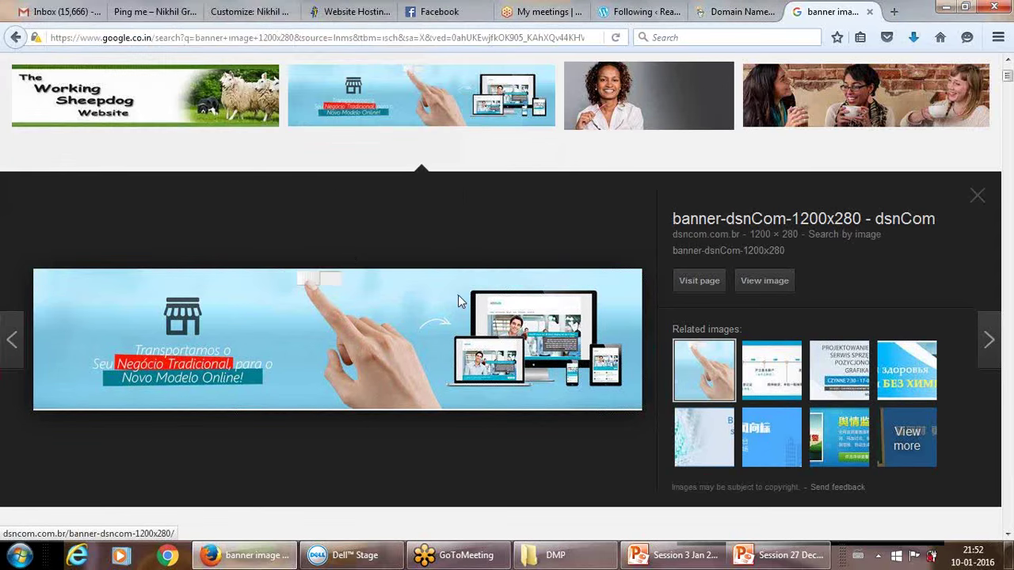
pyautogui.click(229, 9)
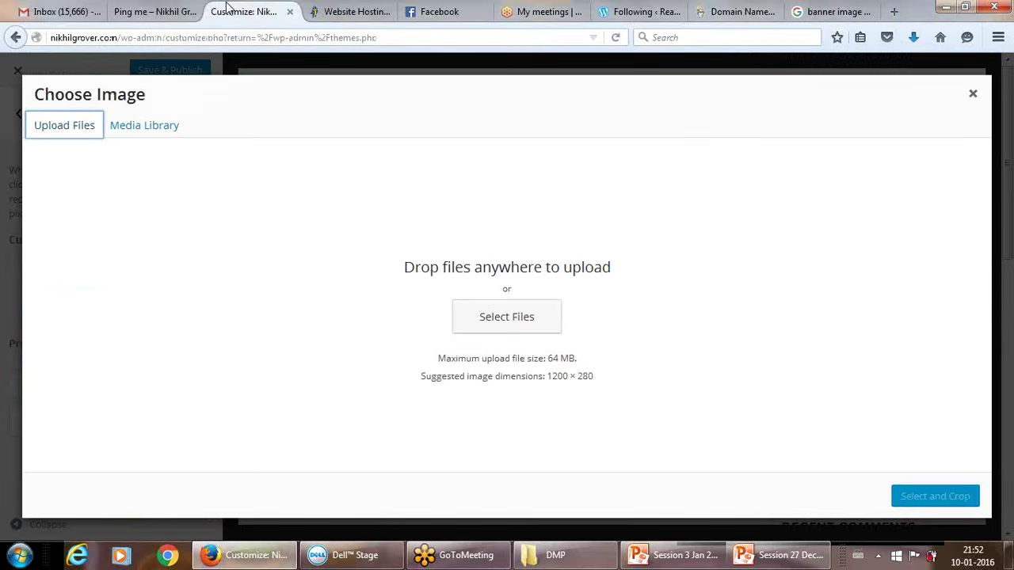
# Upload index.jpeg to the media library and select it for cropping as the header.
pyautogui.click(487, 316)
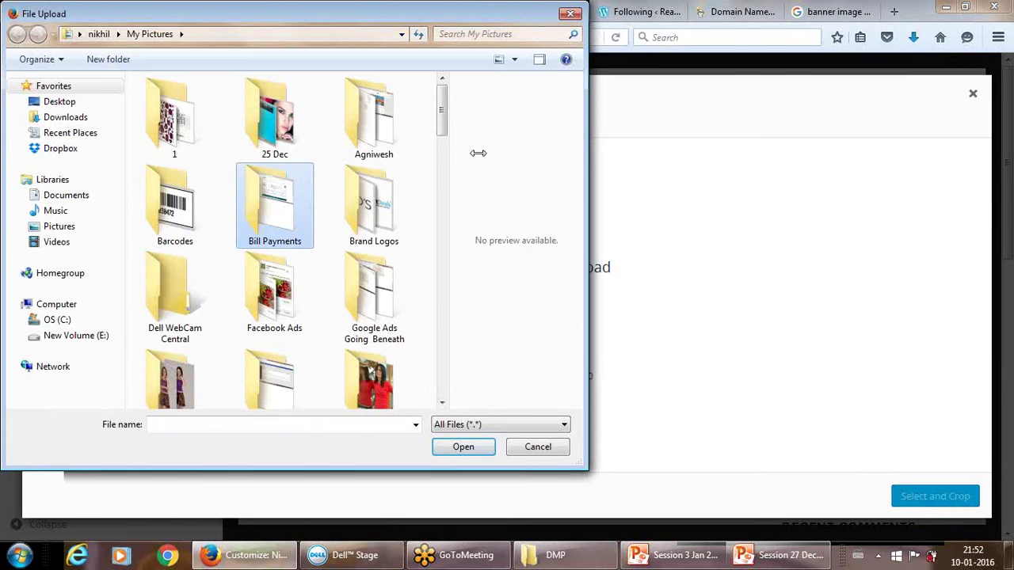
pyautogui.scroll(-2, 447, 222)
pyautogui.moveTo(447, 222); pyautogui.dragTo(230, 178)
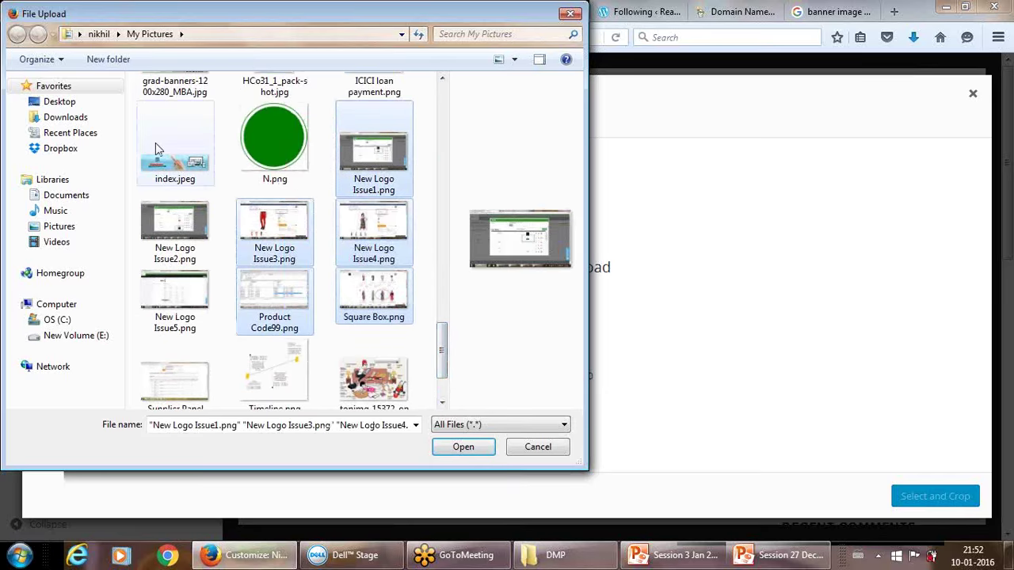
pyautogui.click(164, 164)
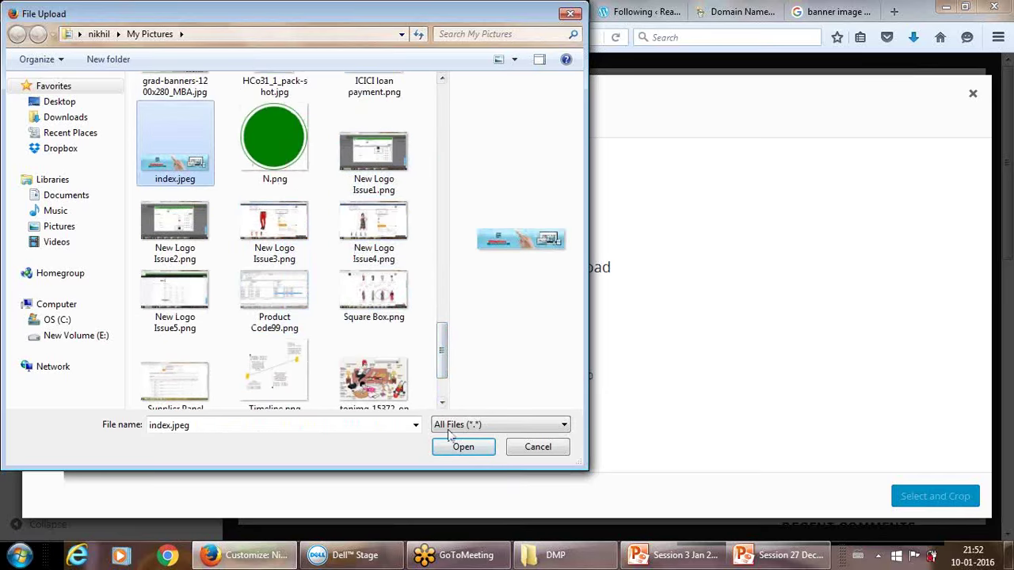
pyautogui.click(463, 447)
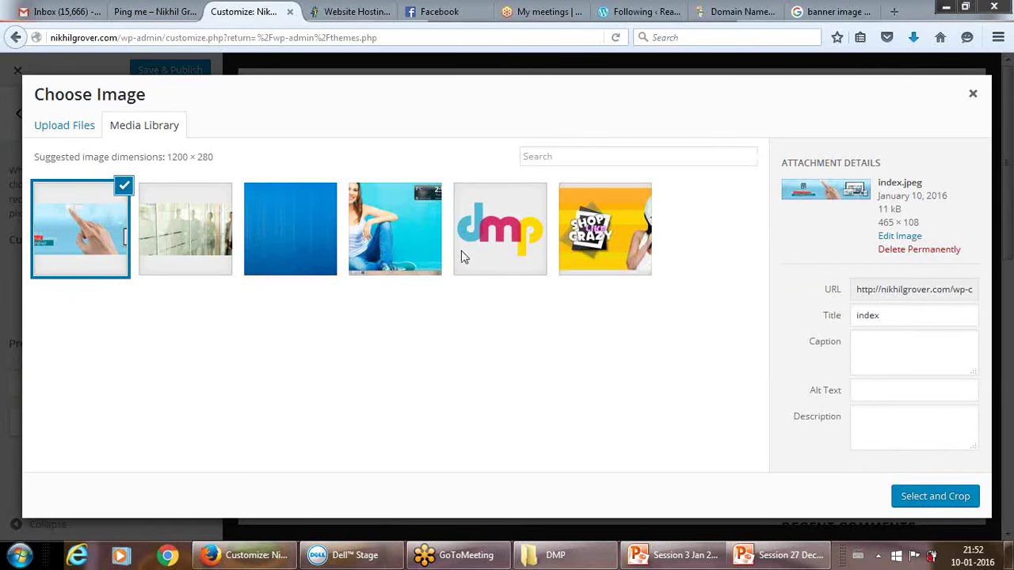
pyautogui.click(900, 314)
pyautogui.click(885, 358)
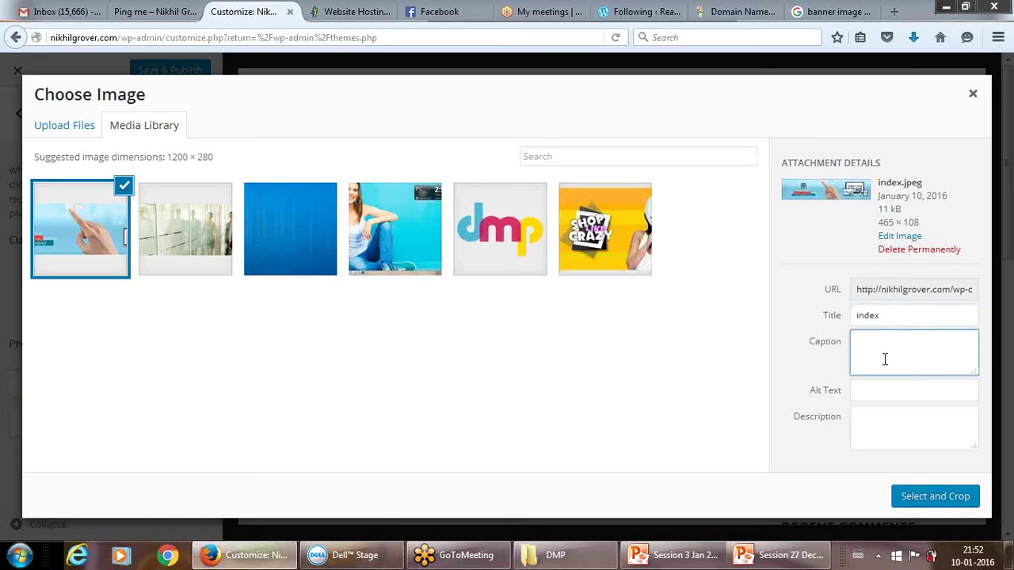
pyautogui.click(926, 497)
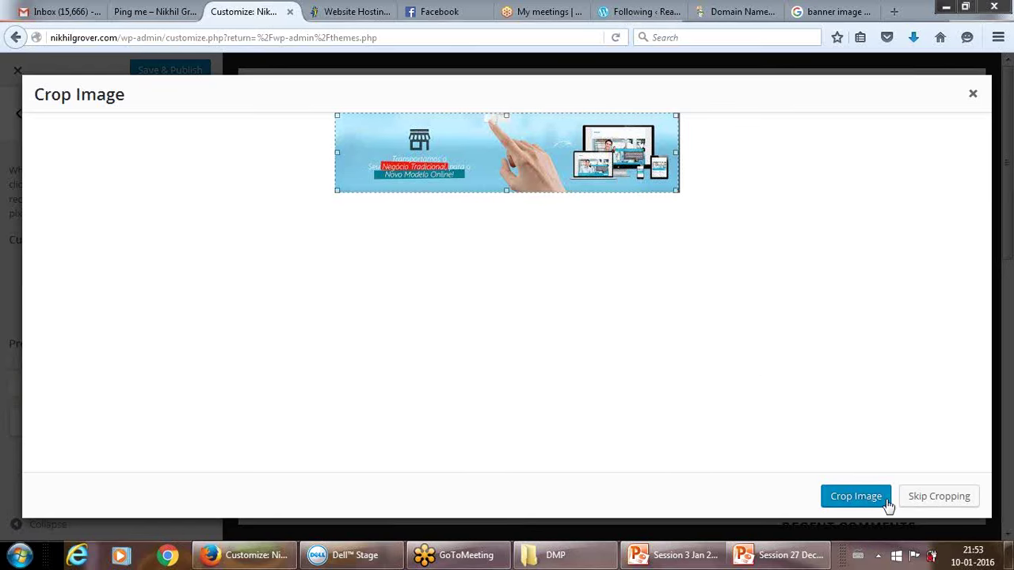
# Crop the blue banner with the default crop area and apply it as the header.
pyautogui.click(938, 497)
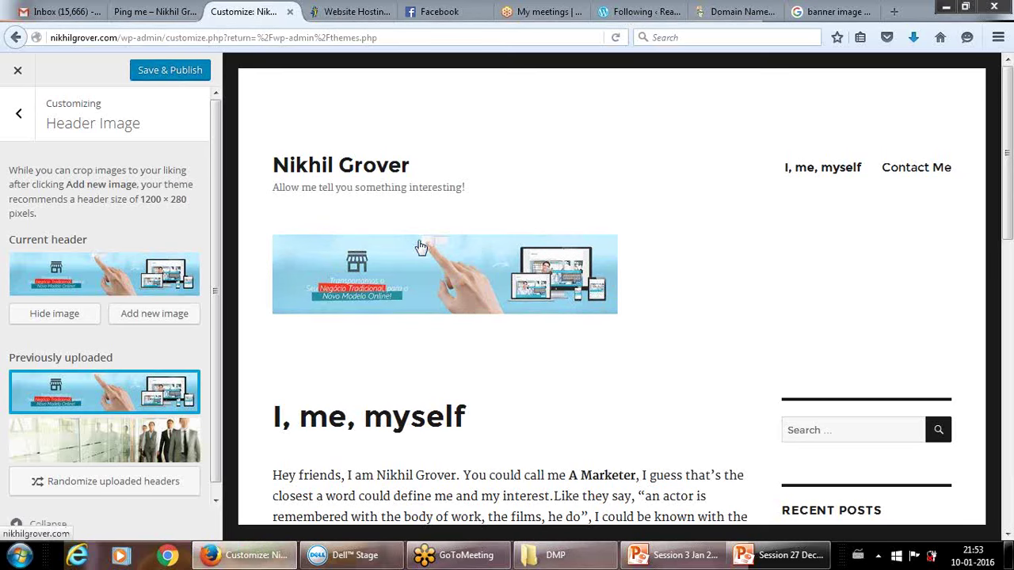
# Choose the previously uploaded office-corridor photo as the current header image.
pyautogui.click(351, 271)
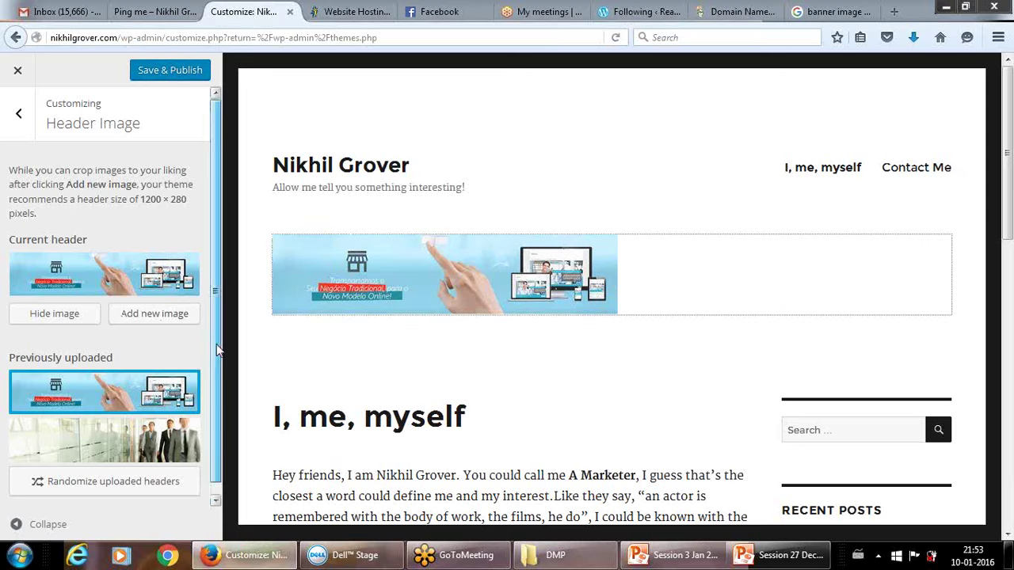
pyautogui.scroll(-1, 220, 301)
pyautogui.scroll(1, 222, 297)
pyautogui.click(421, 335)
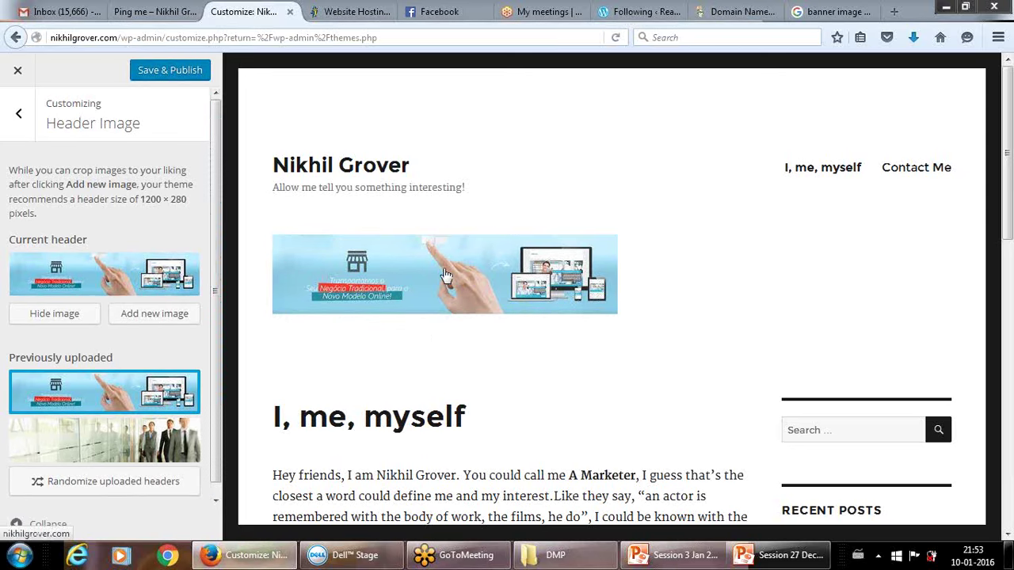
pyautogui.click(400, 281)
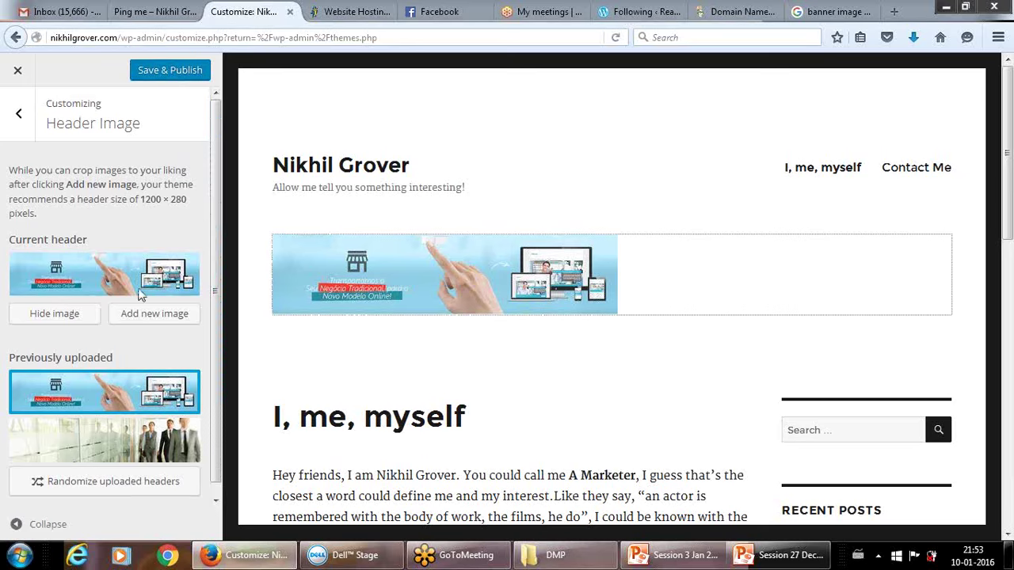
pyautogui.click(136, 290)
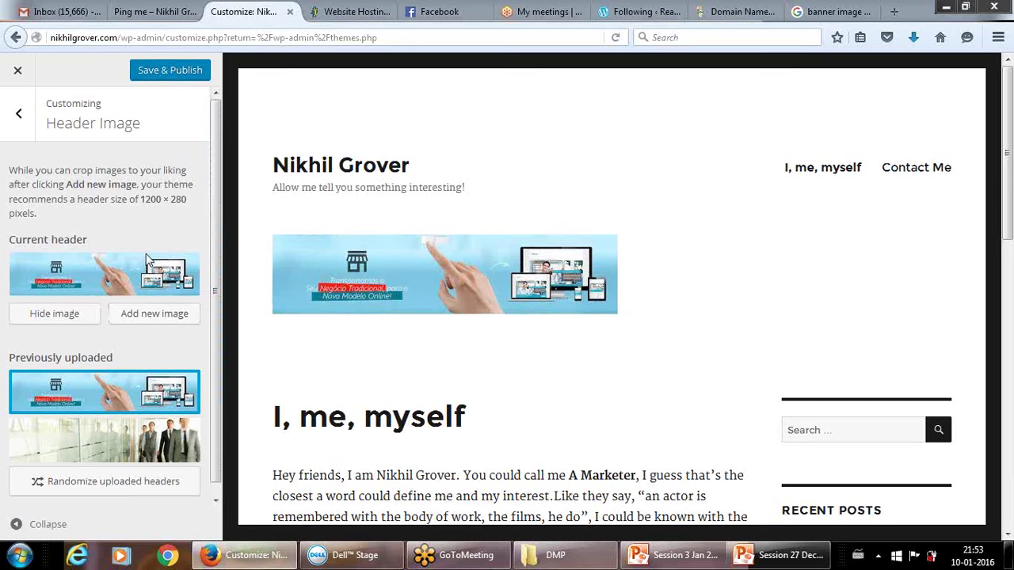
pyautogui.moveTo(214, 329); pyautogui.dragTo(220, 271)
pyautogui.click(141, 448)
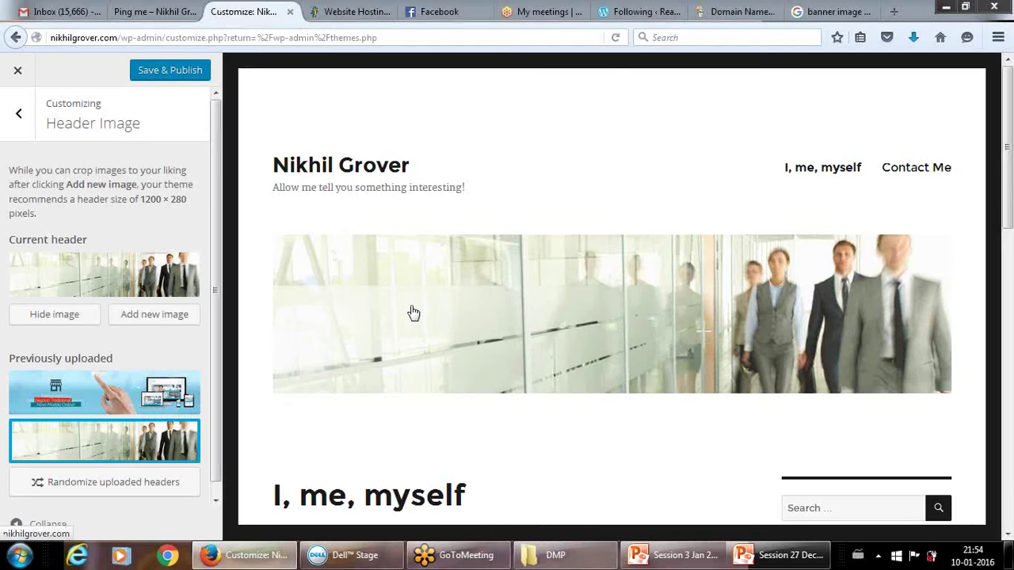
# Set the header to randomize among all uploaded header images.
pyautogui.moveTo(215, 304); pyautogui.dragTo(216, 349)
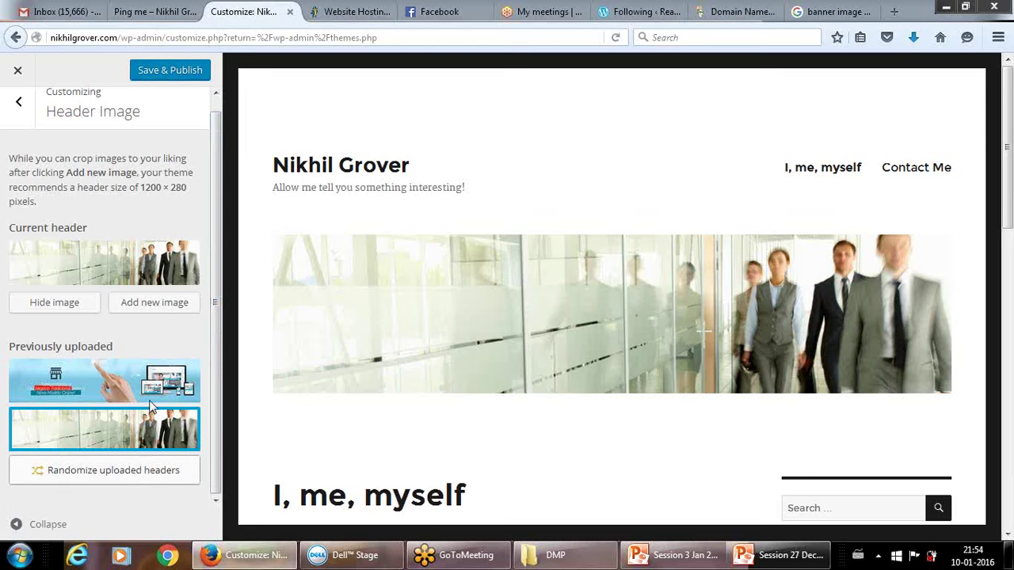
pyautogui.click(99, 473)
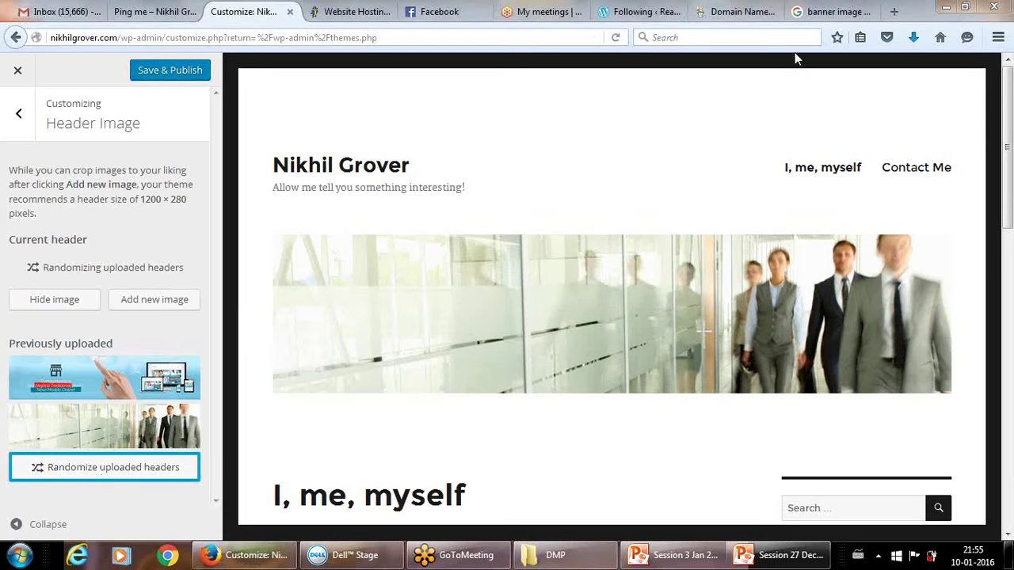
pyautogui.click(896, 12)
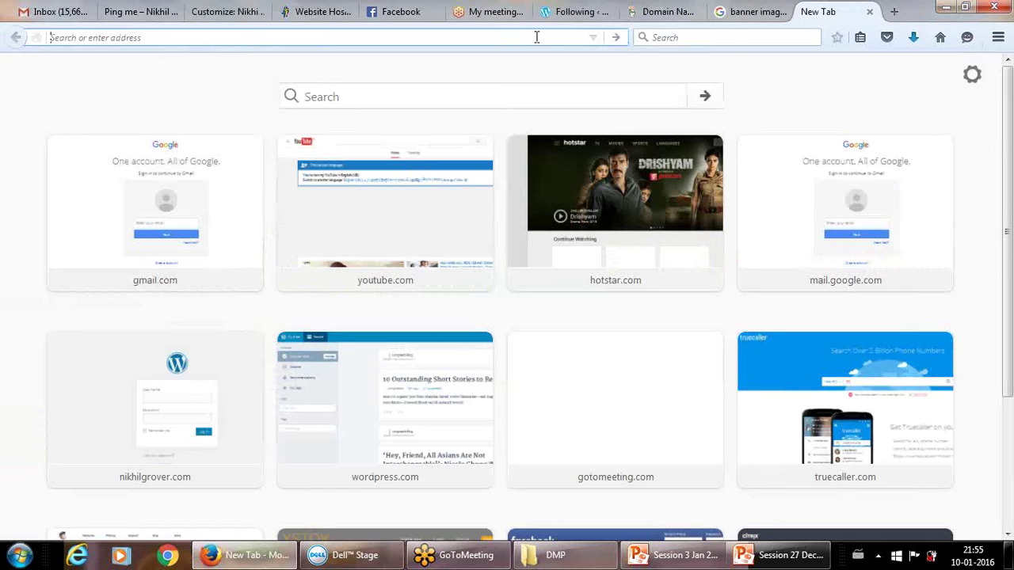
# Load the live site's home page in the new tab and reload it to check the header.
pyautogui.write('nikhil')
pyautogui.press('Return')
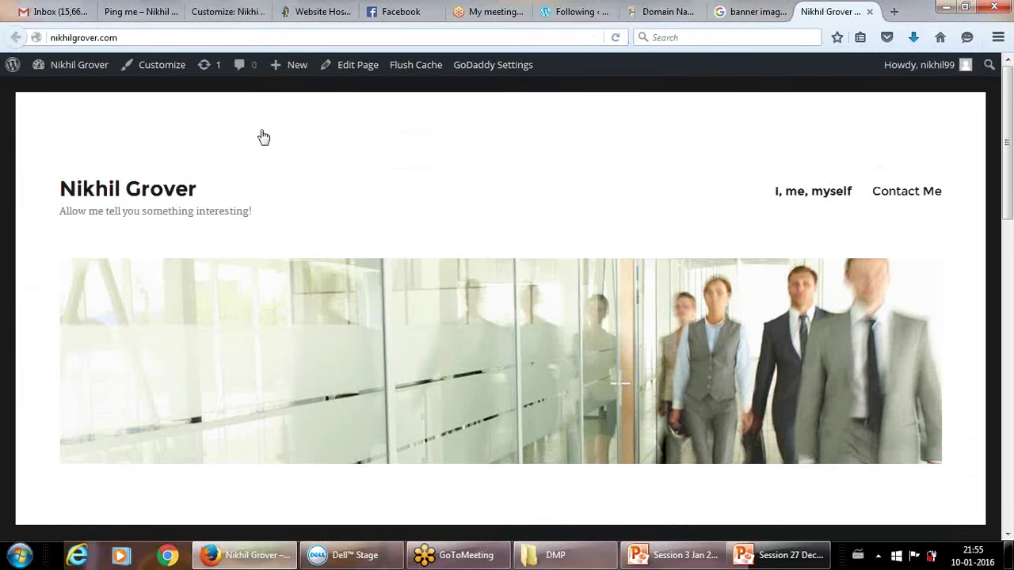
pyautogui.click(615, 36)
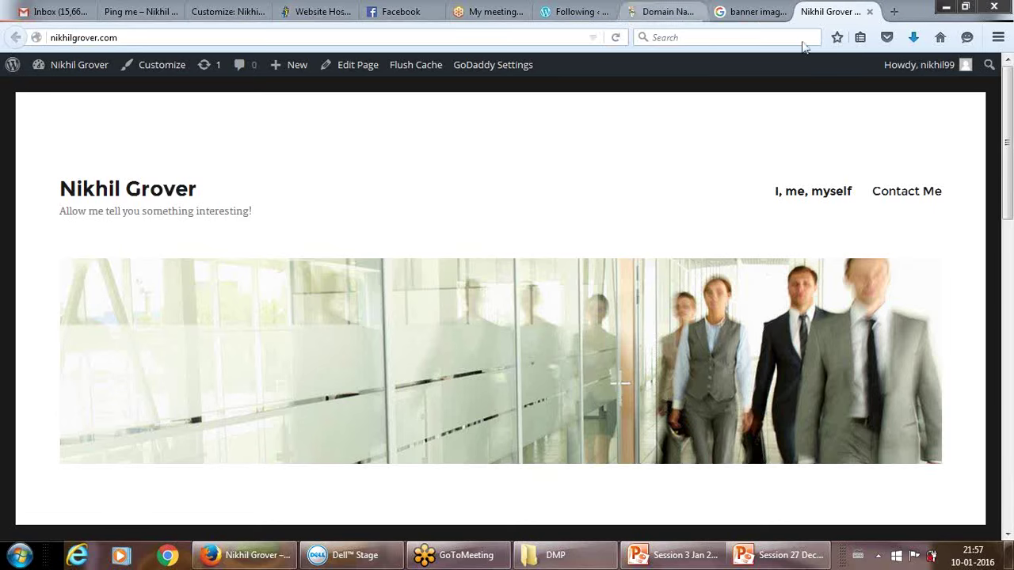
# Return to the Customizer and open Site Identity at the Tagline field.
pyautogui.click(221, 9)
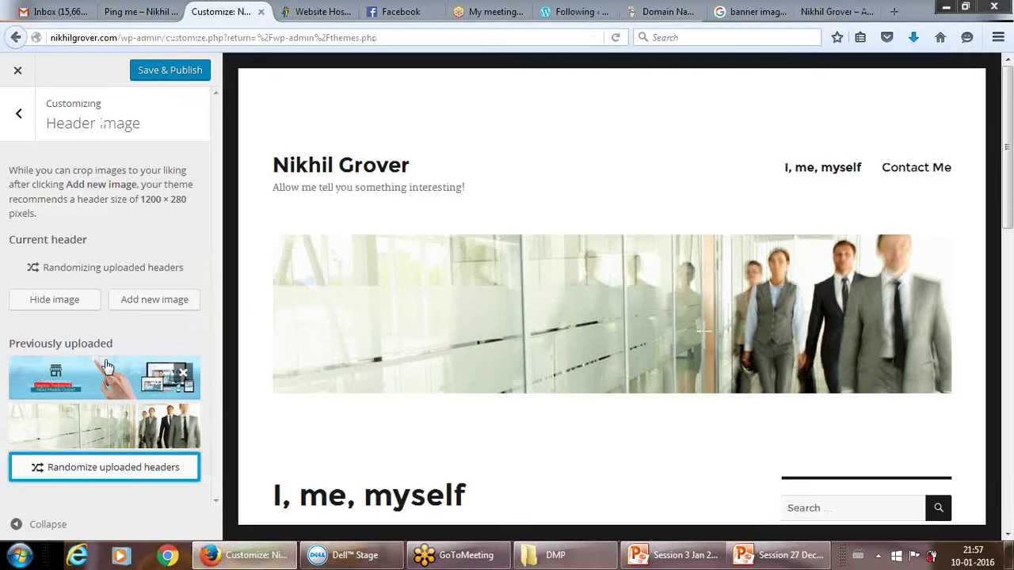
pyautogui.click(19, 114)
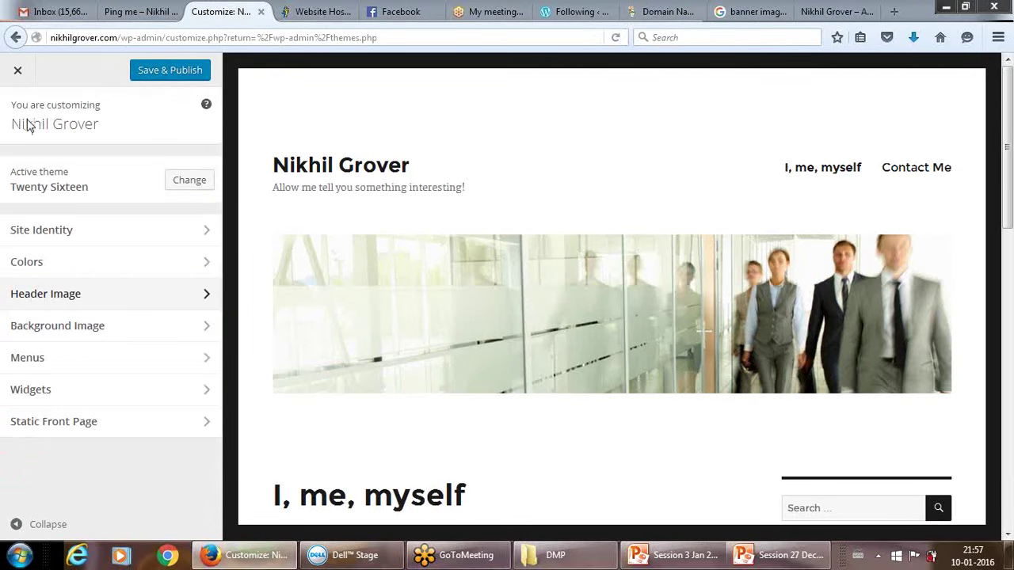
pyautogui.click(210, 230)
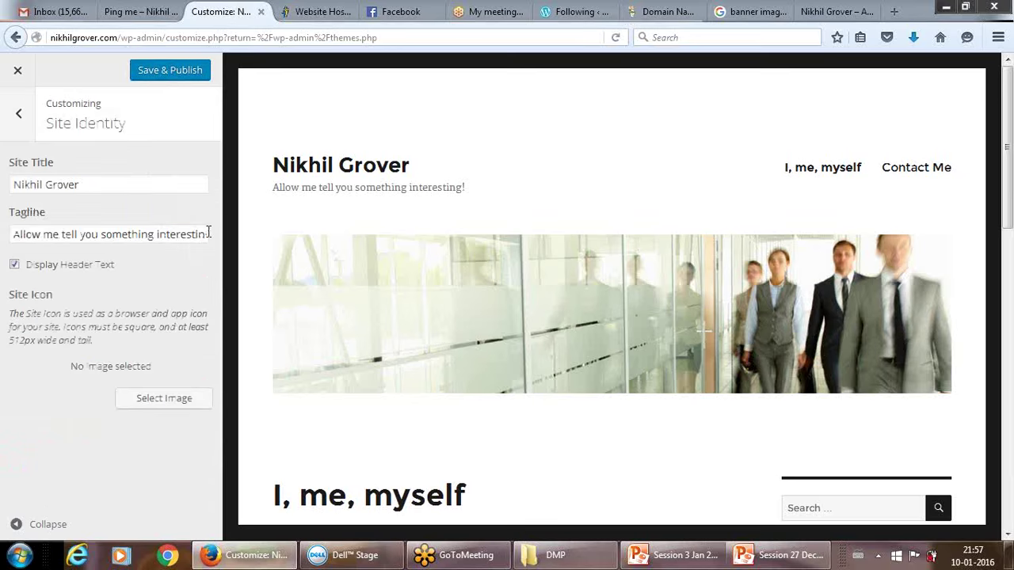
pyautogui.click(208, 232)
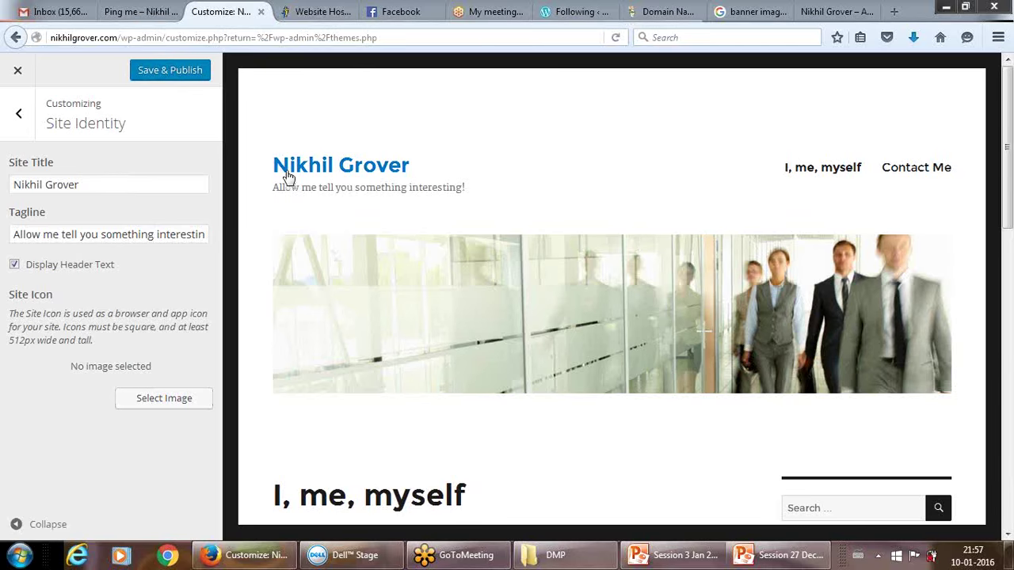
# Glance at the search, domain and Ping me tabs, then return to the Customizer's main section list.
pyautogui.click(759, 9)
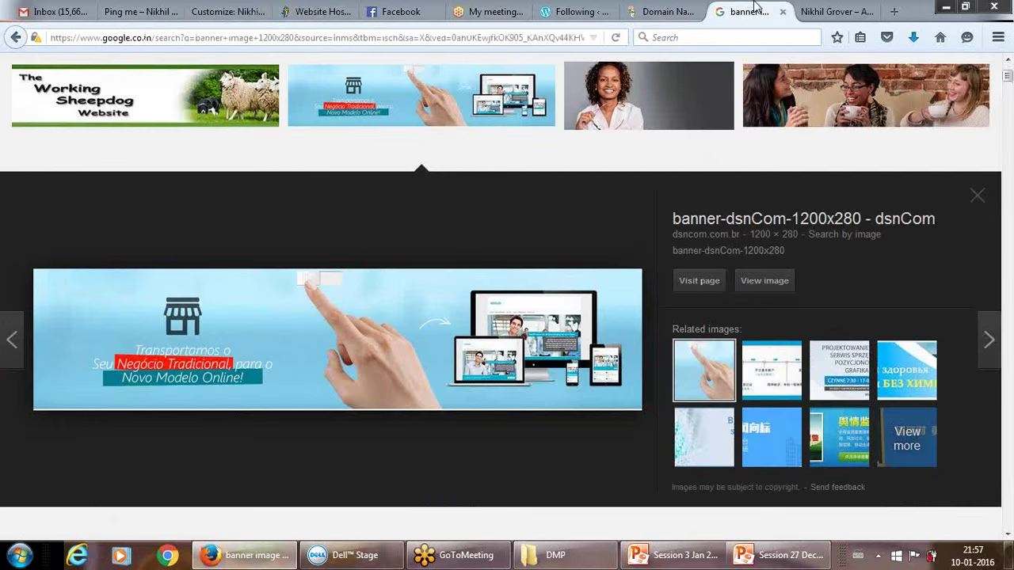
pyautogui.click(664, 11)
pyautogui.click(158, 11)
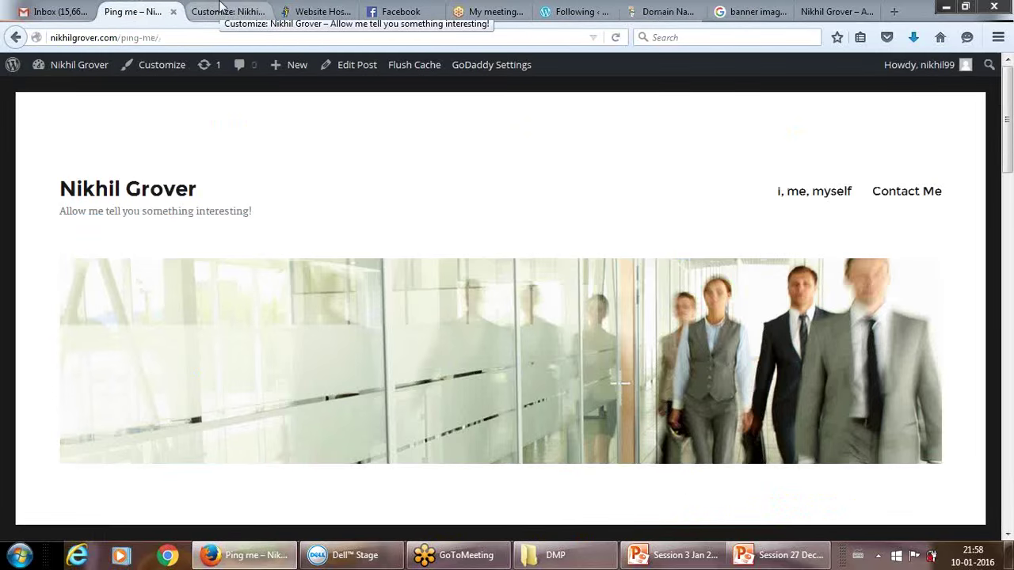
pyautogui.click(190, 14)
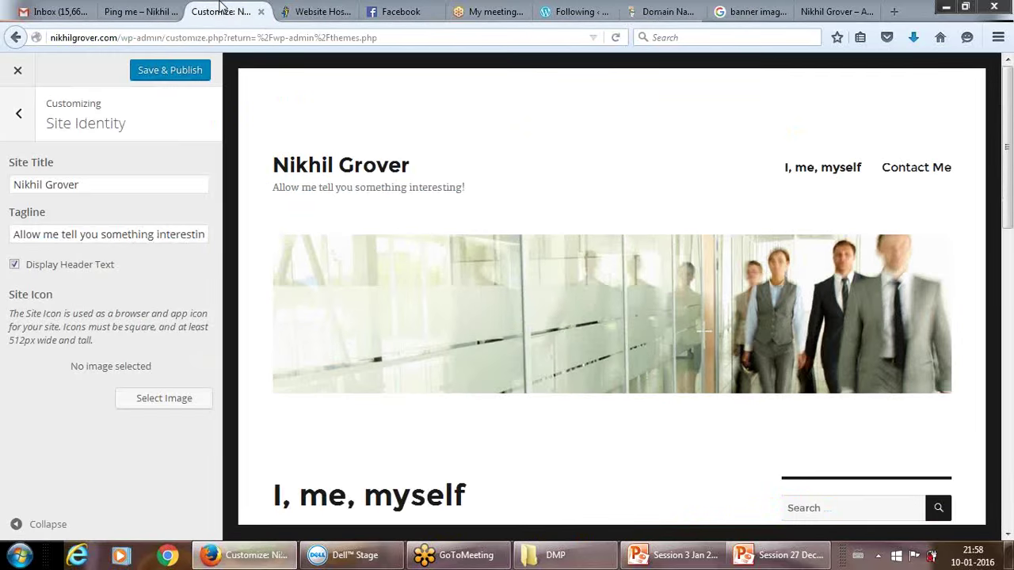
pyautogui.click(18, 114)
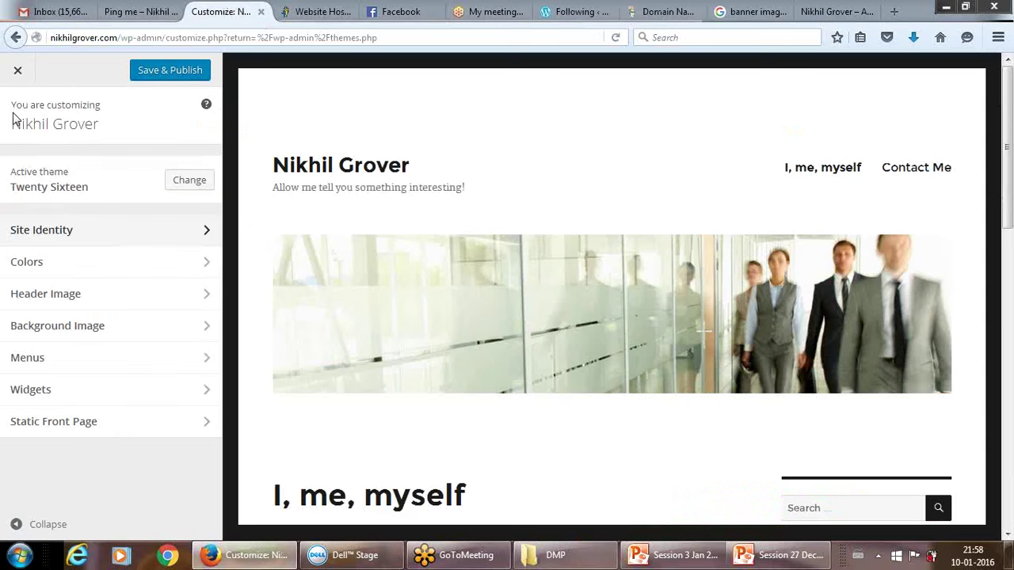
# Keep the Default color scheme and change the site background color to teal #17aa92.
pyautogui.click(204, 268)
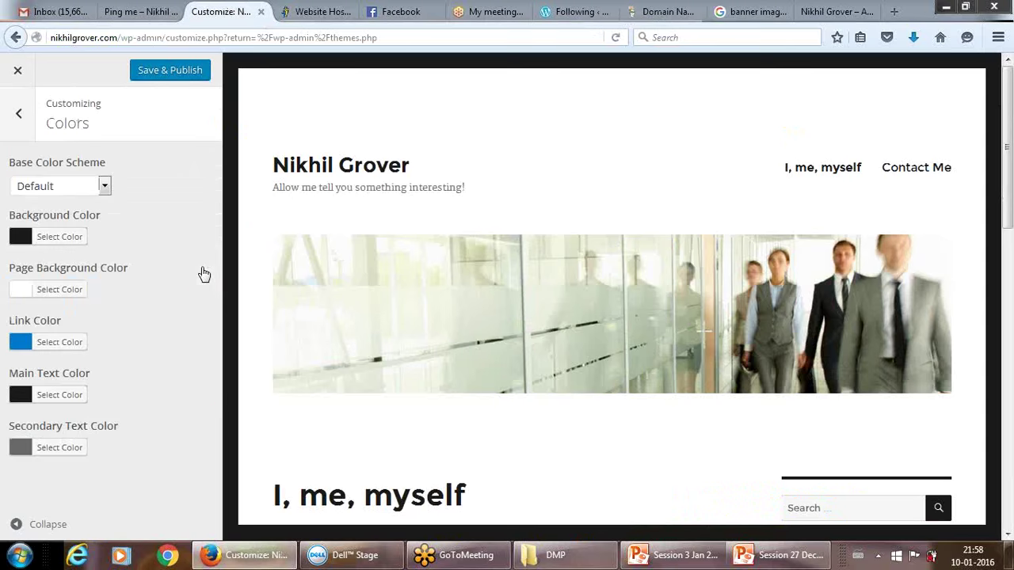
pyautogui.click(104, 187)
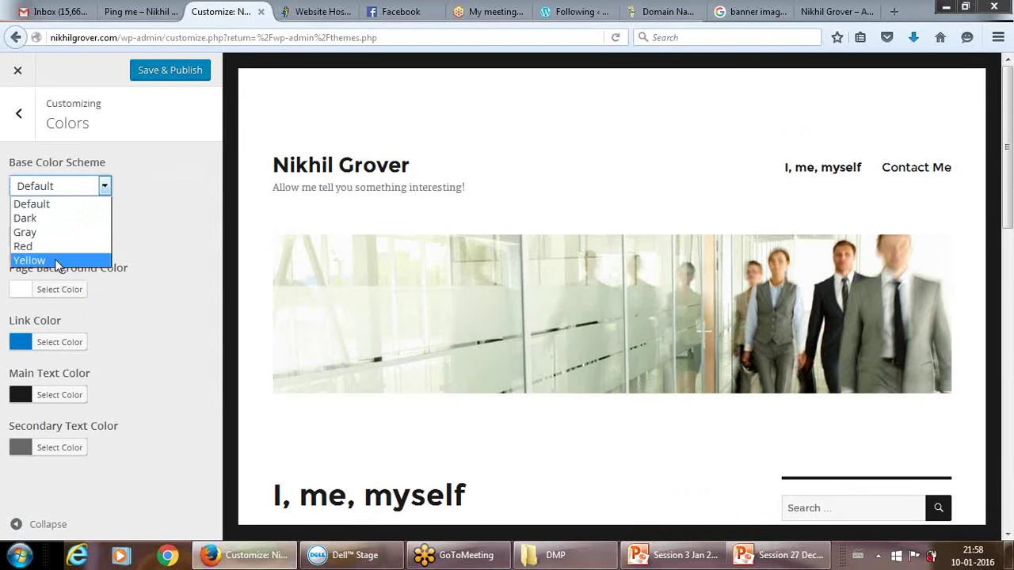
pyautogui.click(150, 215)
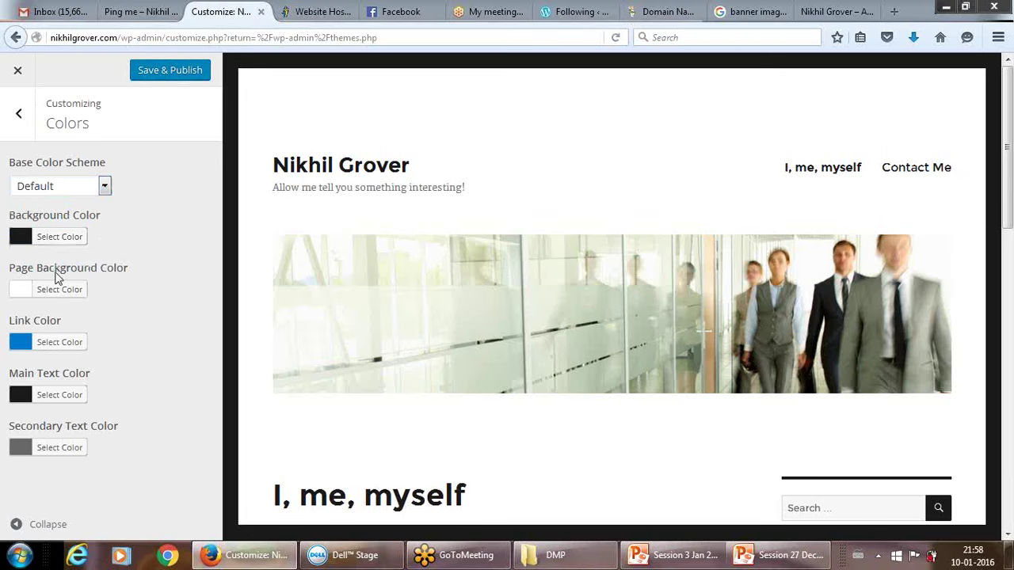
pyautogui.click(52, 241)
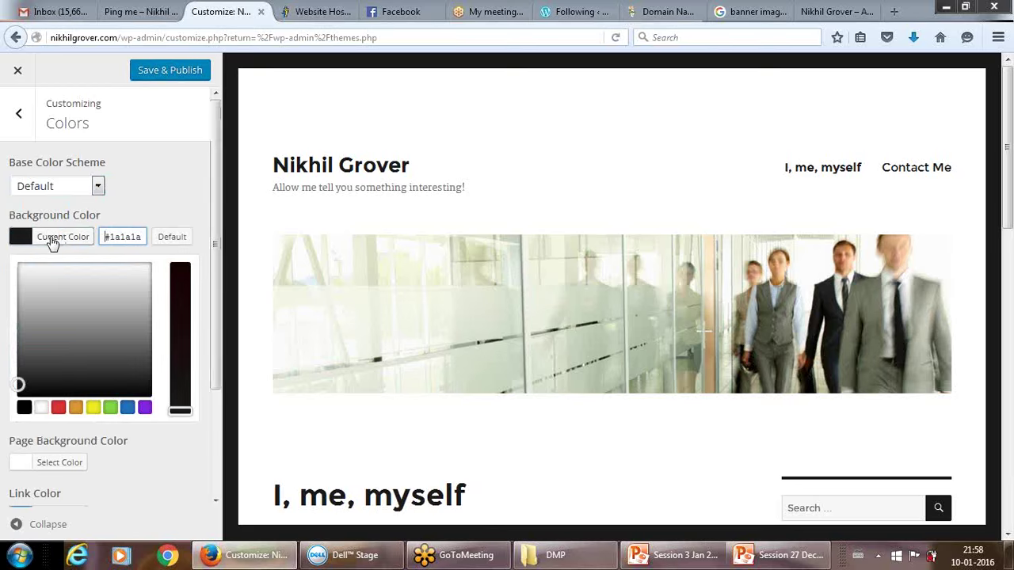
pyautogui.click(92, 408)
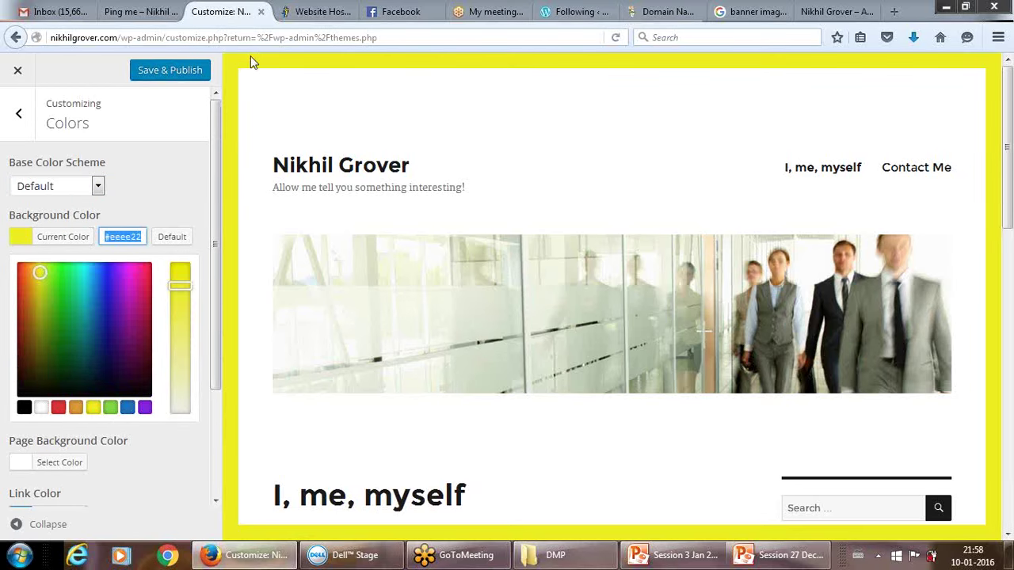
pyautogui.click(104, 280)
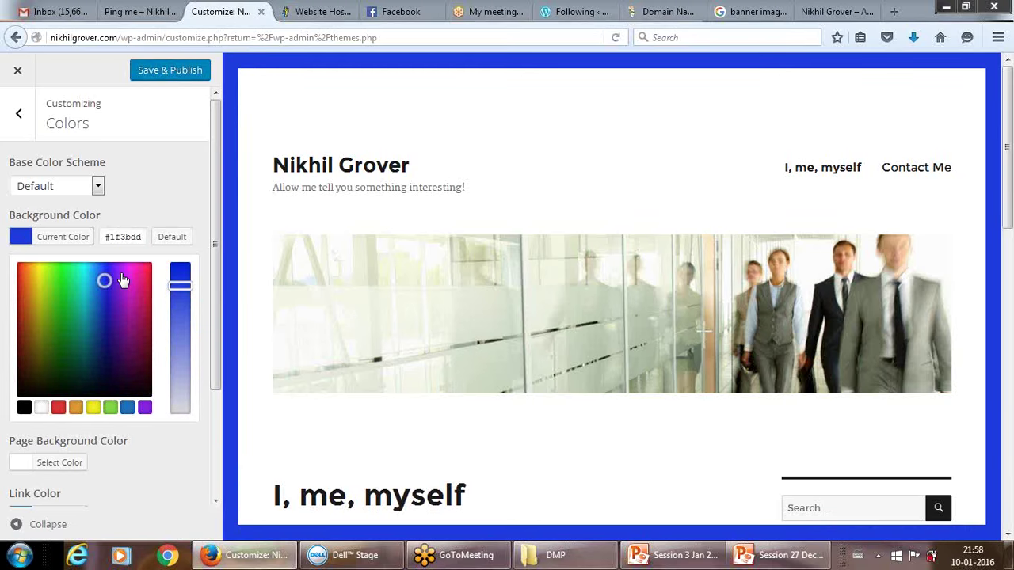
pyautogui.click(121, 276)
pyautogui.click(132, 275)
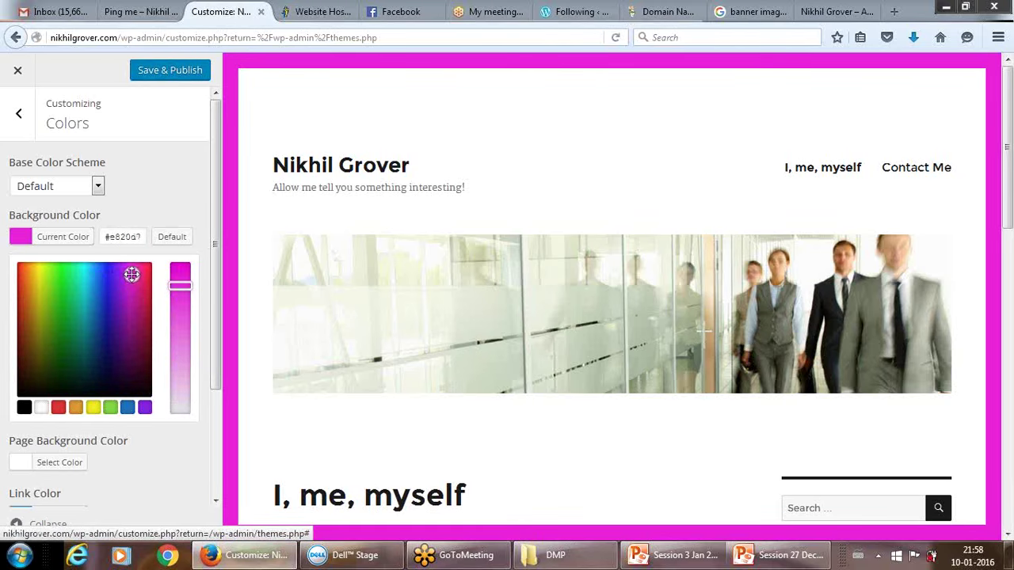
pyautogui.click(81, 306)
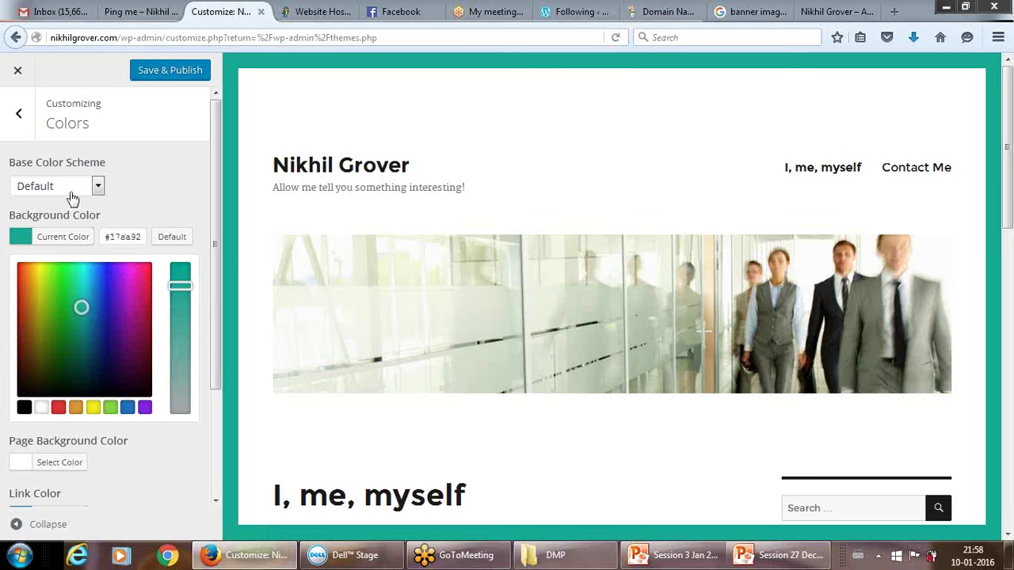
pyautogui.click(189, 206)
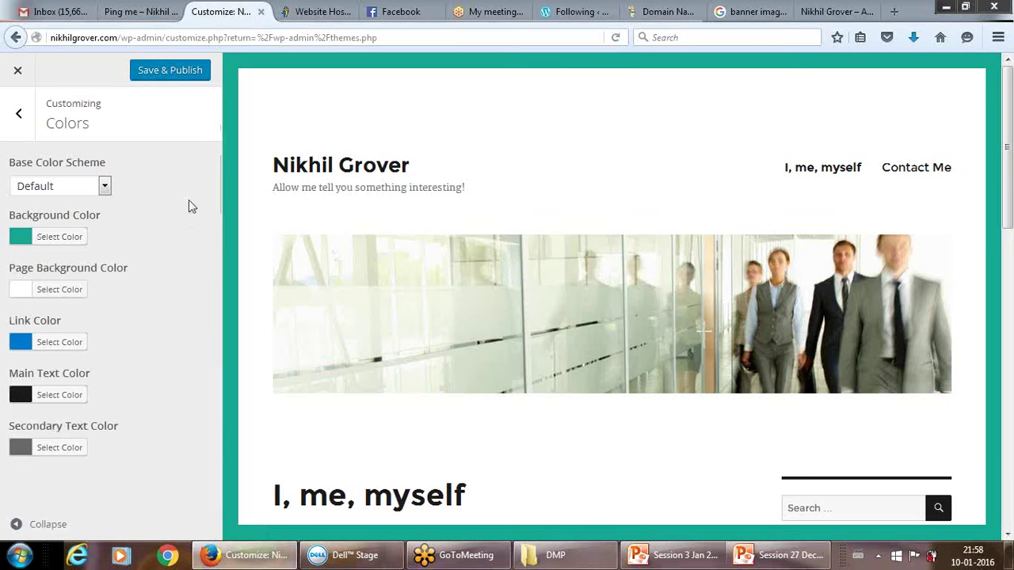
# Change the page background color from white to light grey #dbdbdb.
pyautogui.click(53, 295)
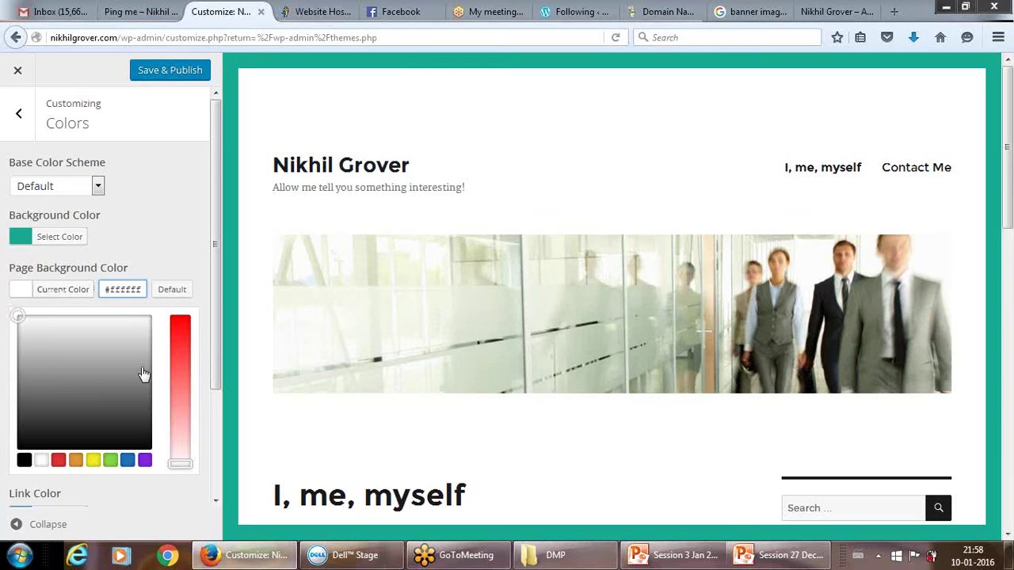
pyautogui.click(69, 323)
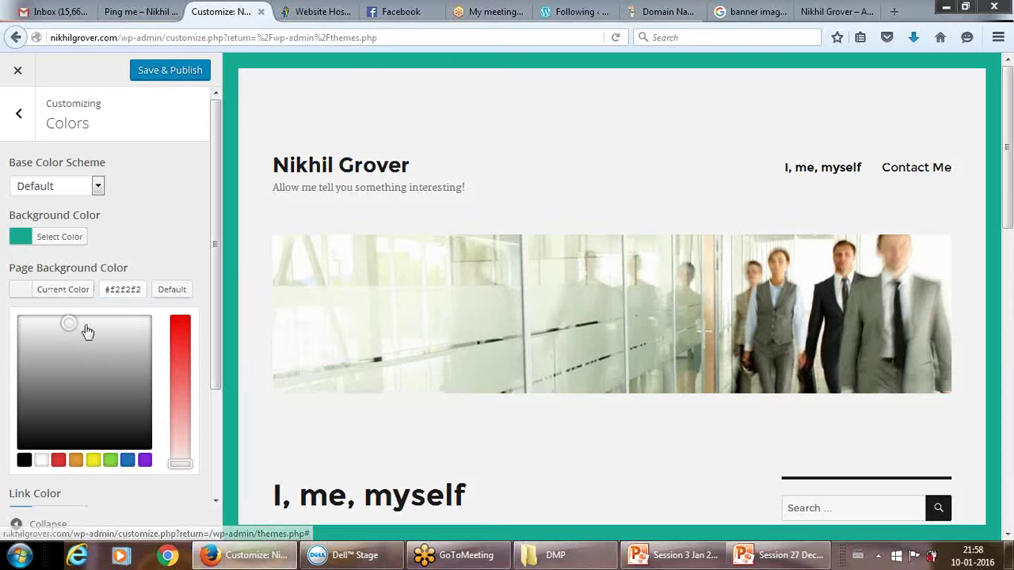
pyautogui.click(85, 325)
pyautogui.click(97, 321)
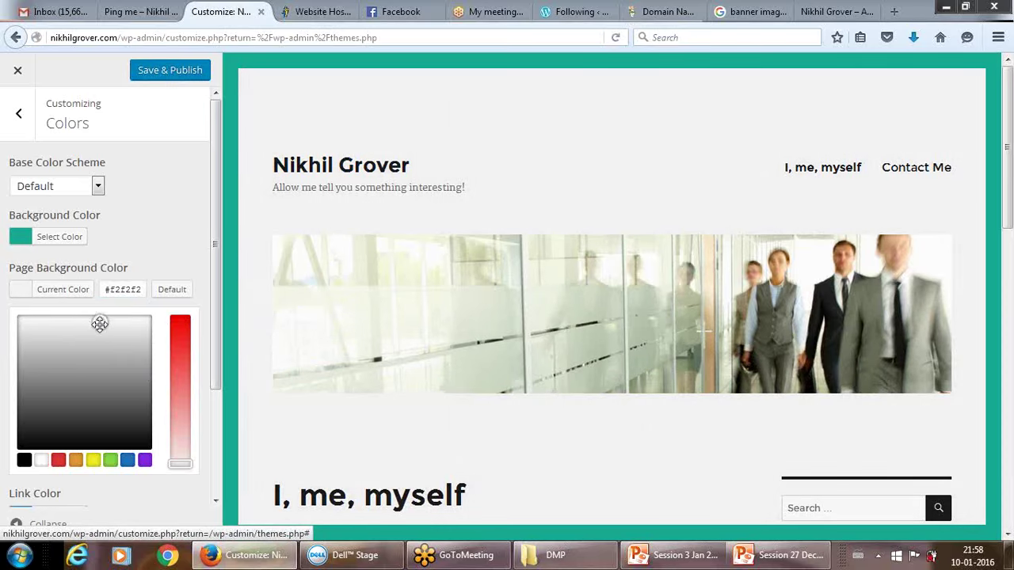
pyautogui.moveTo(98, 324); pyautogui.dragTo(98, 335)
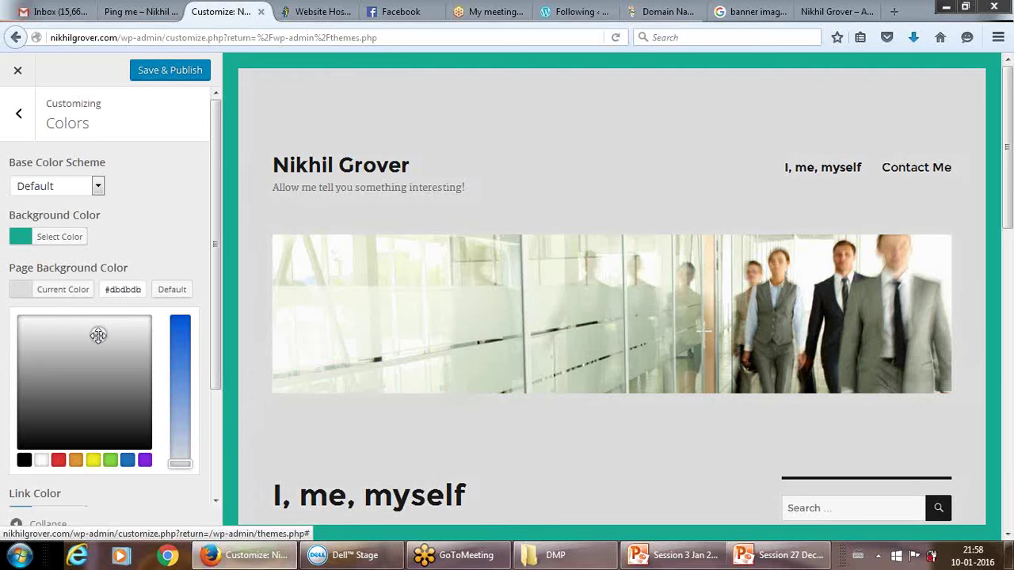
pyautogui.click(176, 214)
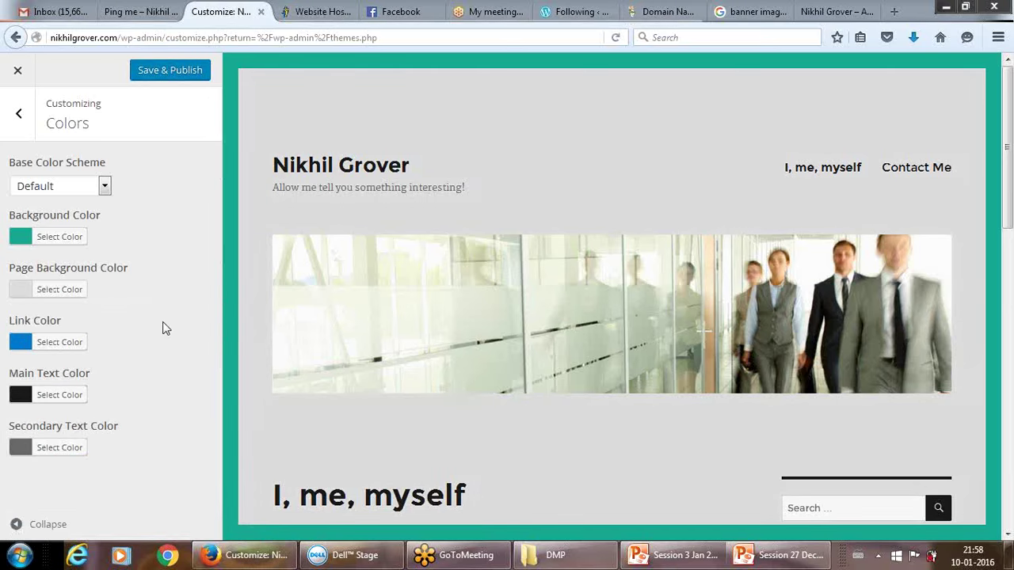
pyautogui.click(48, 346)
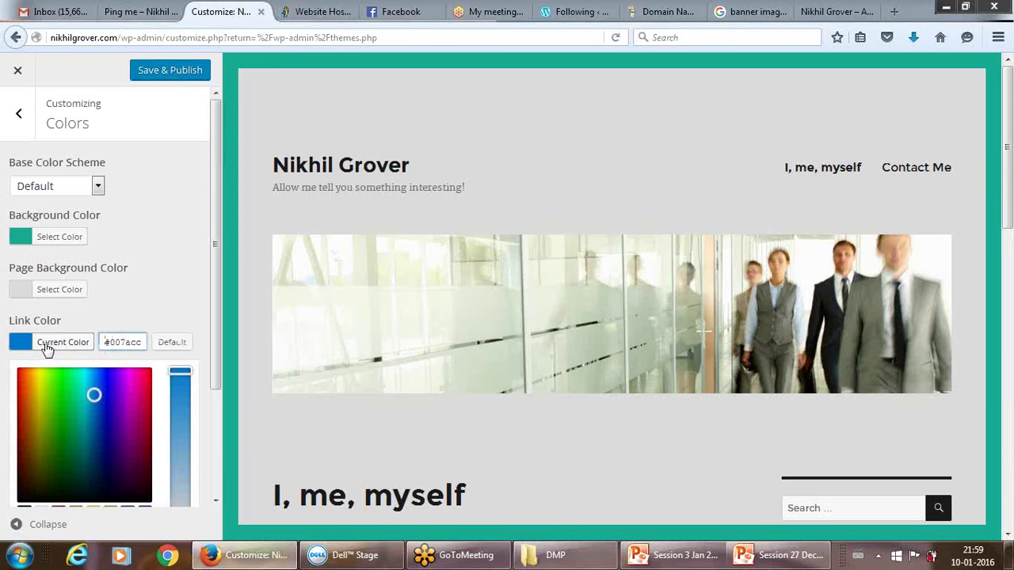
# Leave the link color unchanged and set the main text color to red #c13232.
pyautogui.click(82, 342)
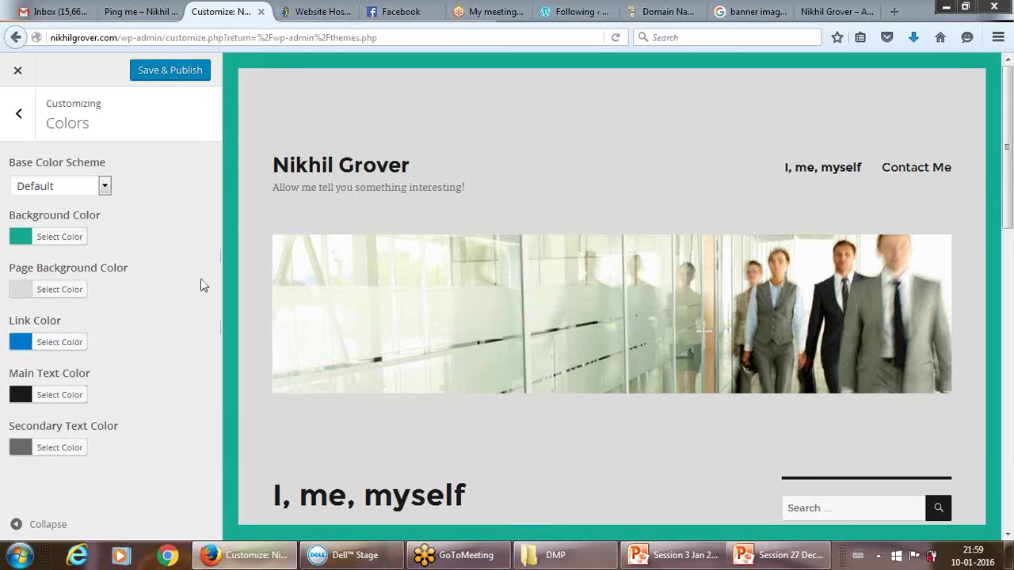
pyautogui.click(52, 396)
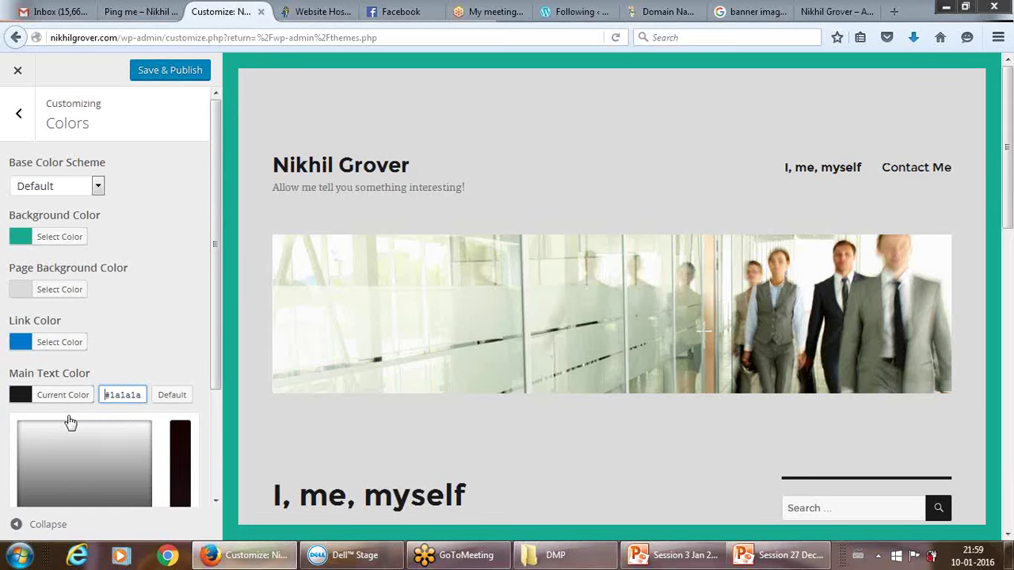
pyautogui.click(64, 473)
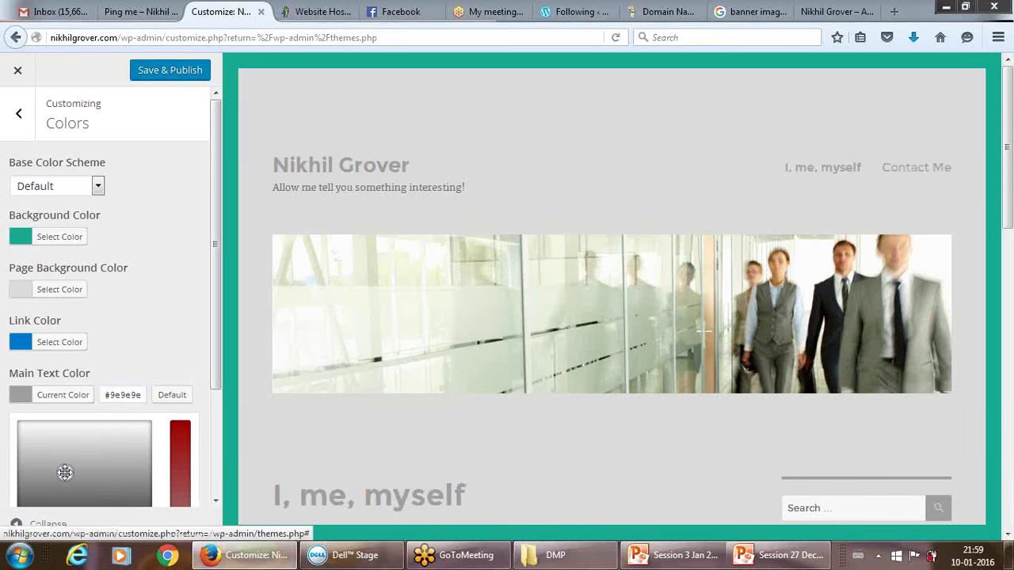
pyautogui.click(69, 455)
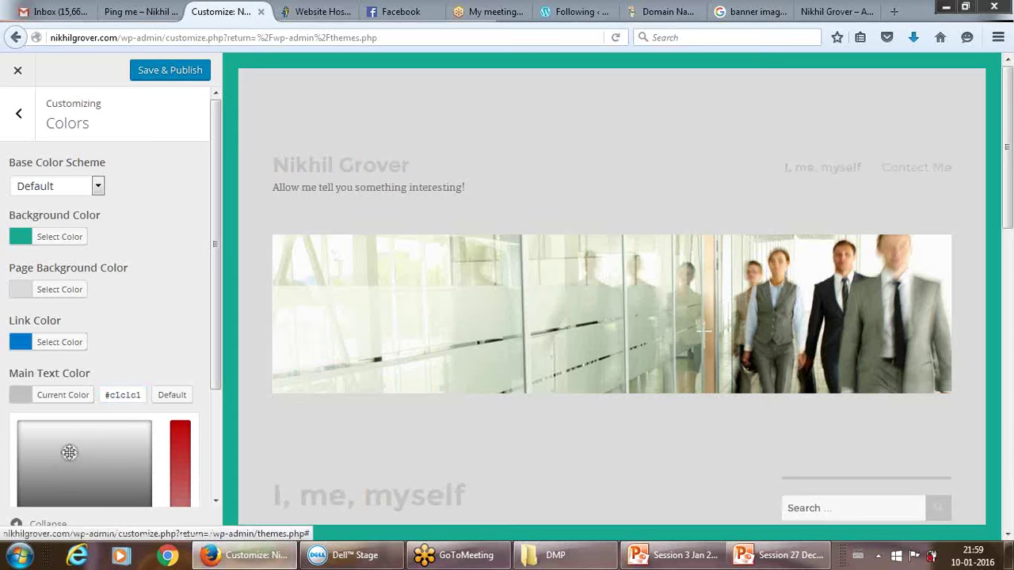
pyautogui.click(182, 440)
pyautogui.scroll(-2, 183, 444)
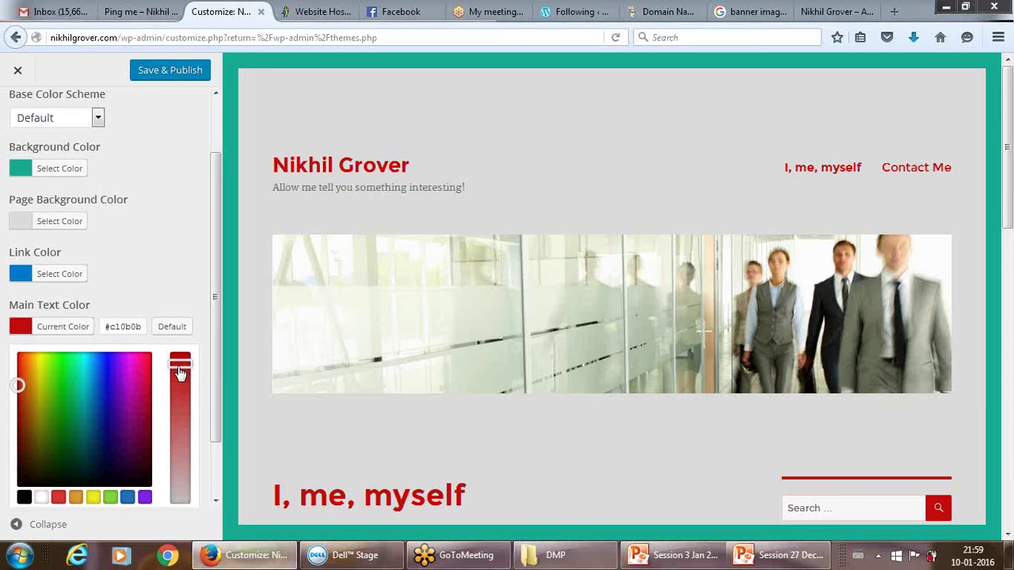
pyautogui.moveTo(178, 366); pyautogui.dragTo(180, 397)
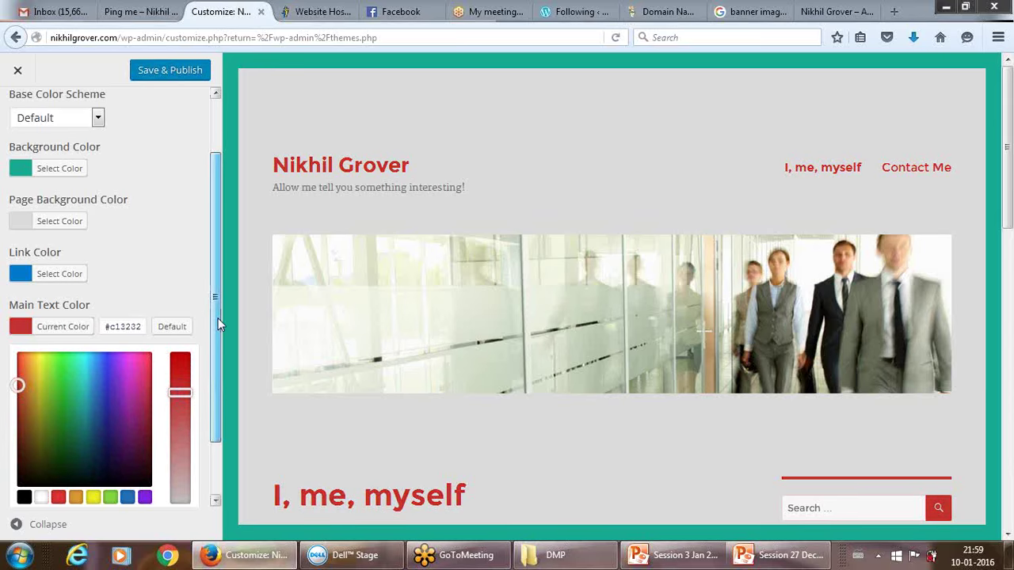
pyautogui.moveTo(218, 317); pyautogui.dragTo(217, 409)
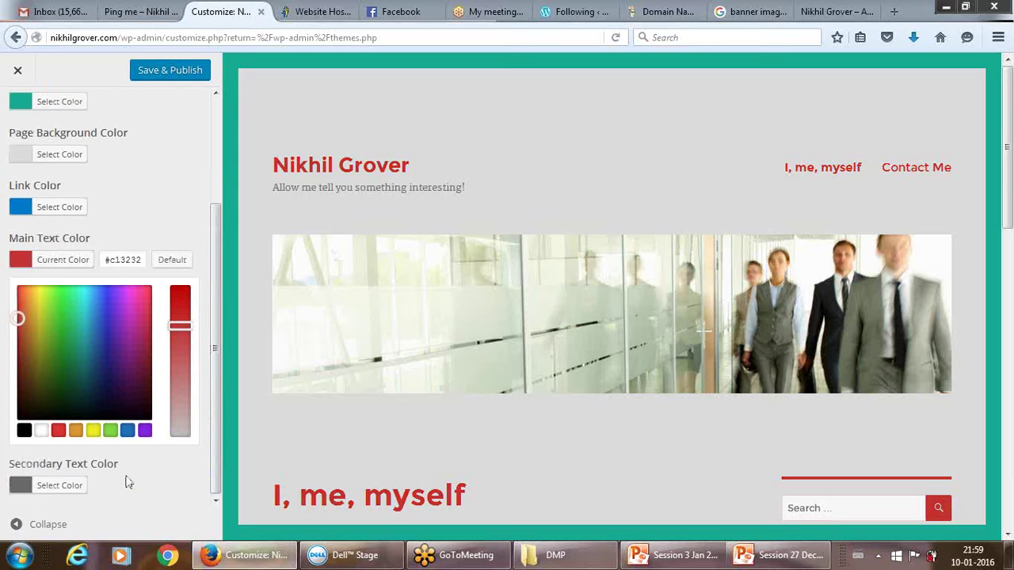
# Set the secondary text color to the orange swatch #dd9933.
pyautogui.click(52, 486)
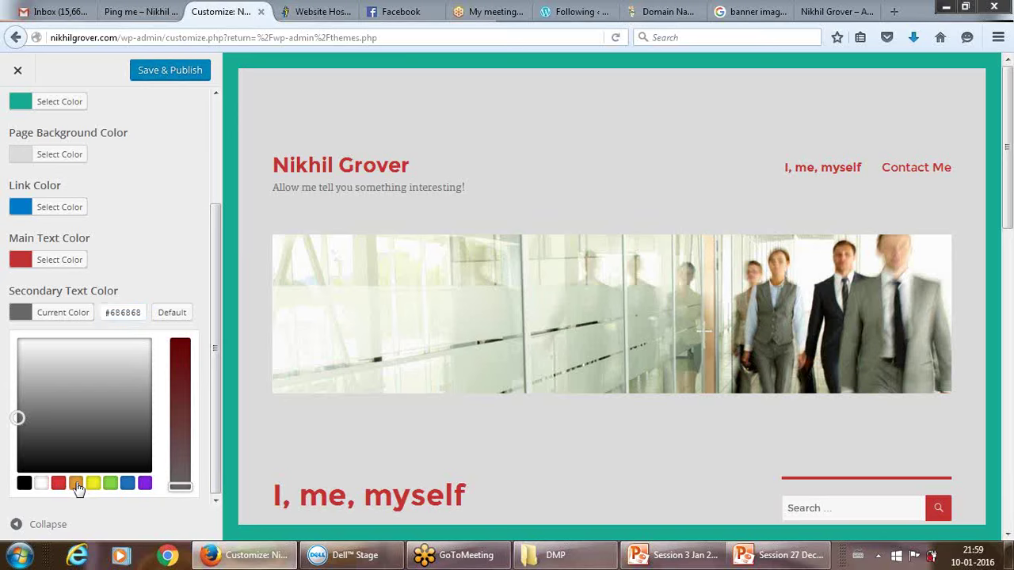
pyautogui.click(76, 484)
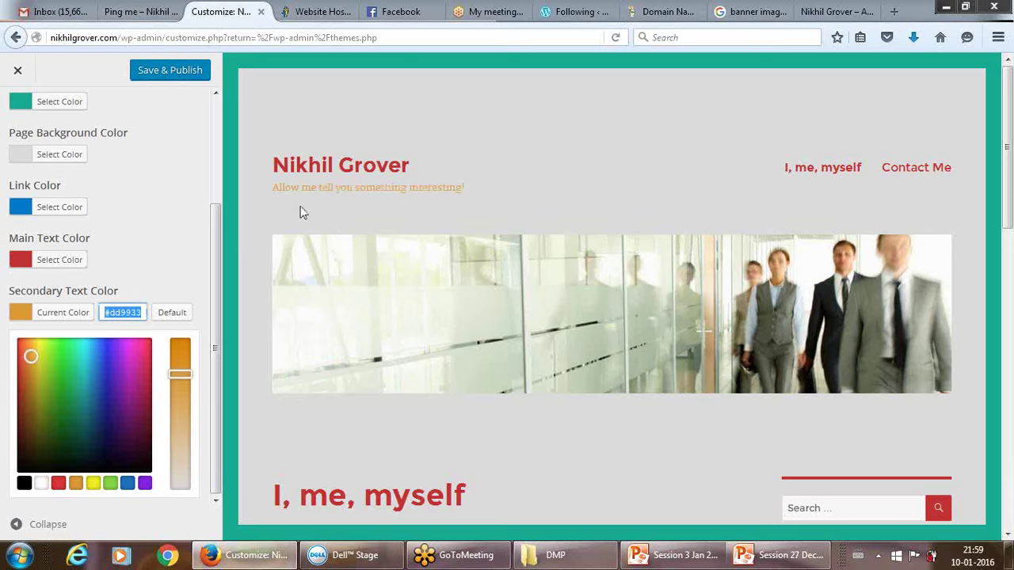
pyautogui.click(214, 398)
pyautogui.click(214, 392)
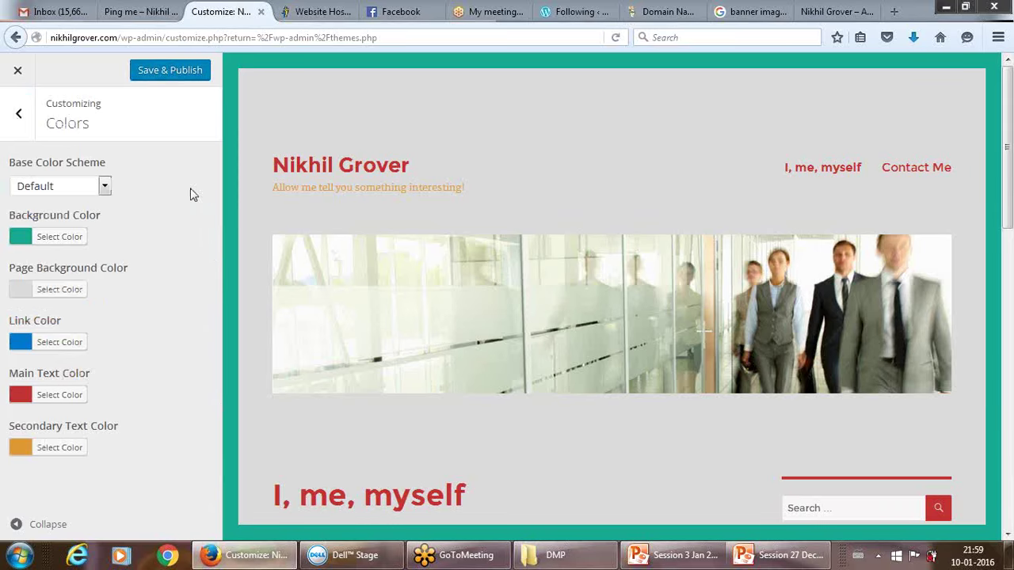
# Publish the new site colors and open a new browser tab.
pyautogui.click(185, 72)
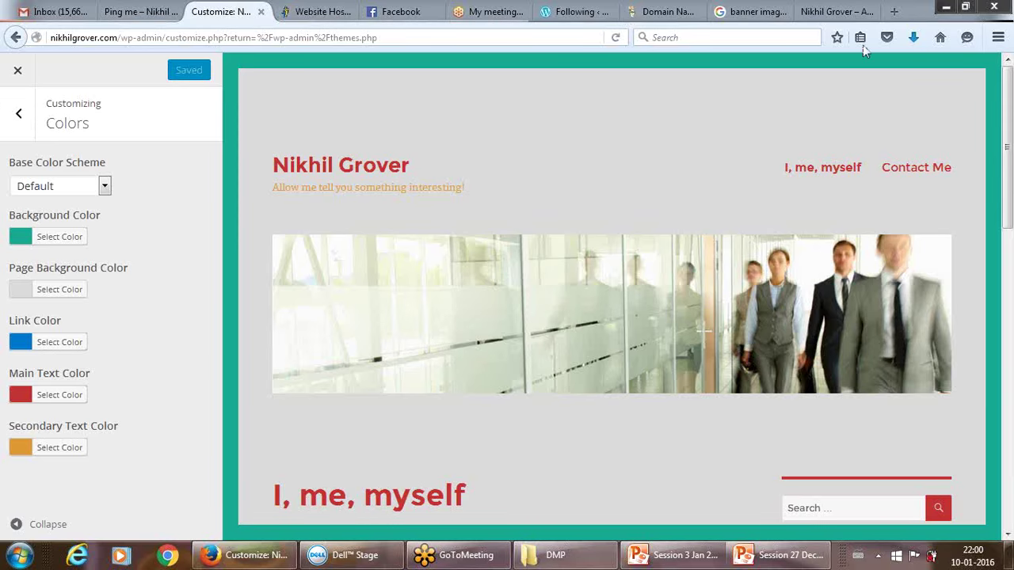
pyautogui.click(894, 11)
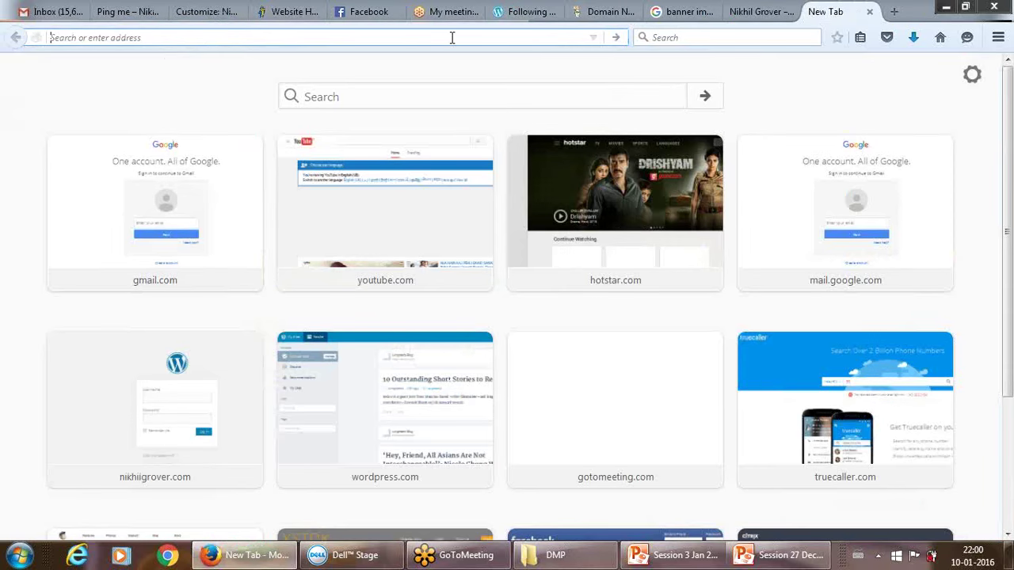
# Search Google for 'image 512x512 pixels' and show the image results.
pyautogui.write('image')
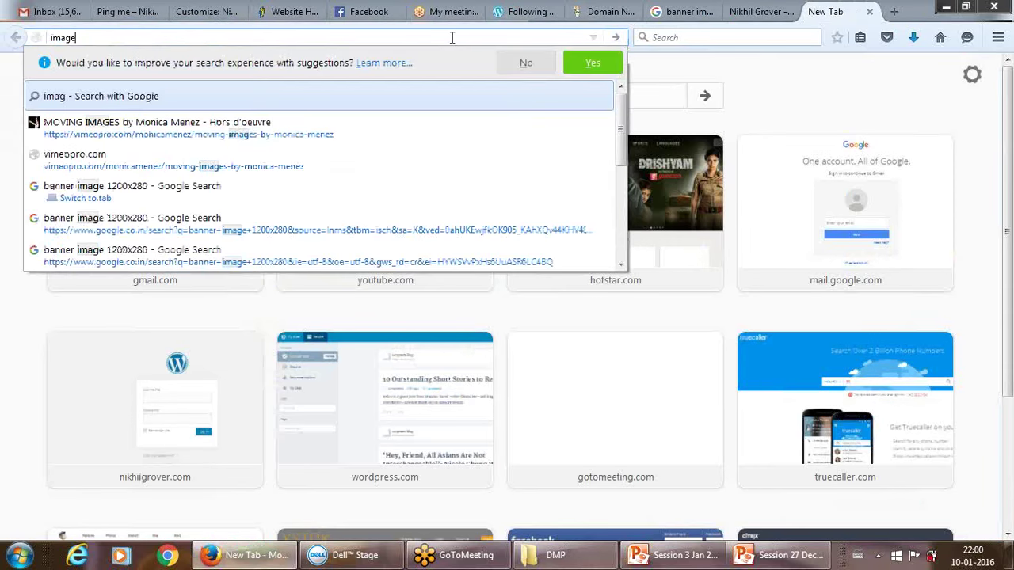
pyautogui.write(' 51')
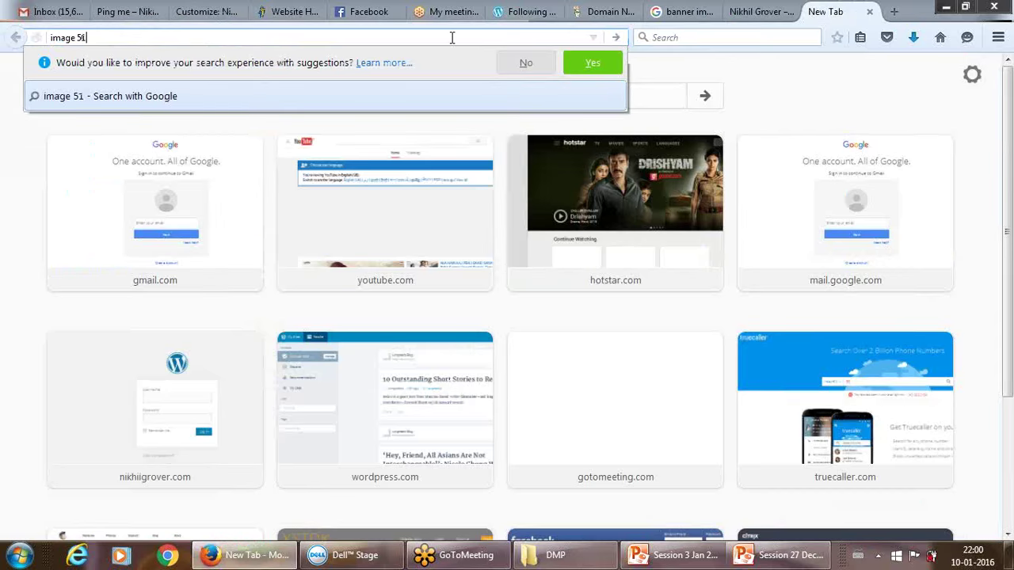
pyautogui.write('2x')
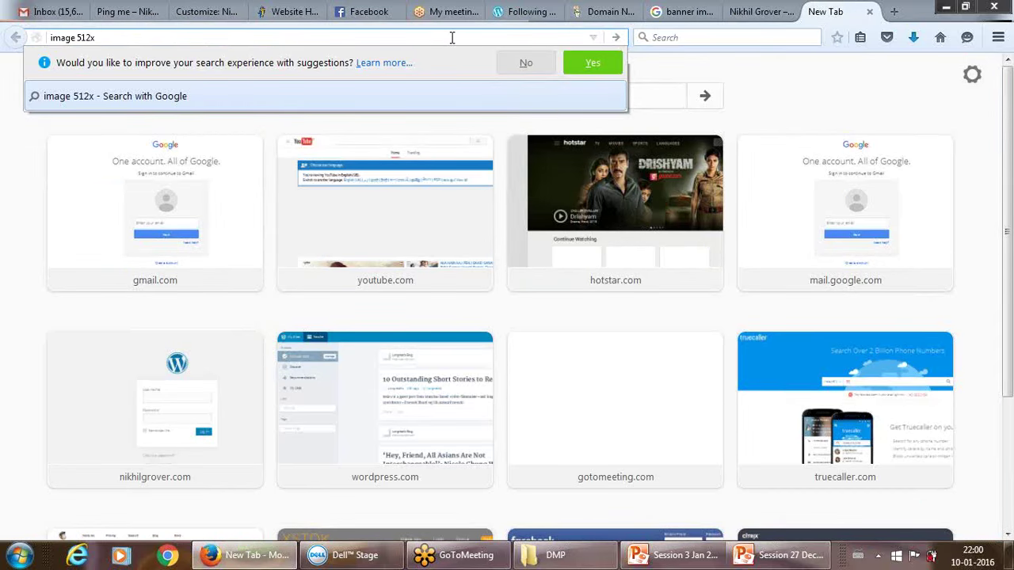
pyautogui.write('512 s')
pyautogui.press('BackSpace')
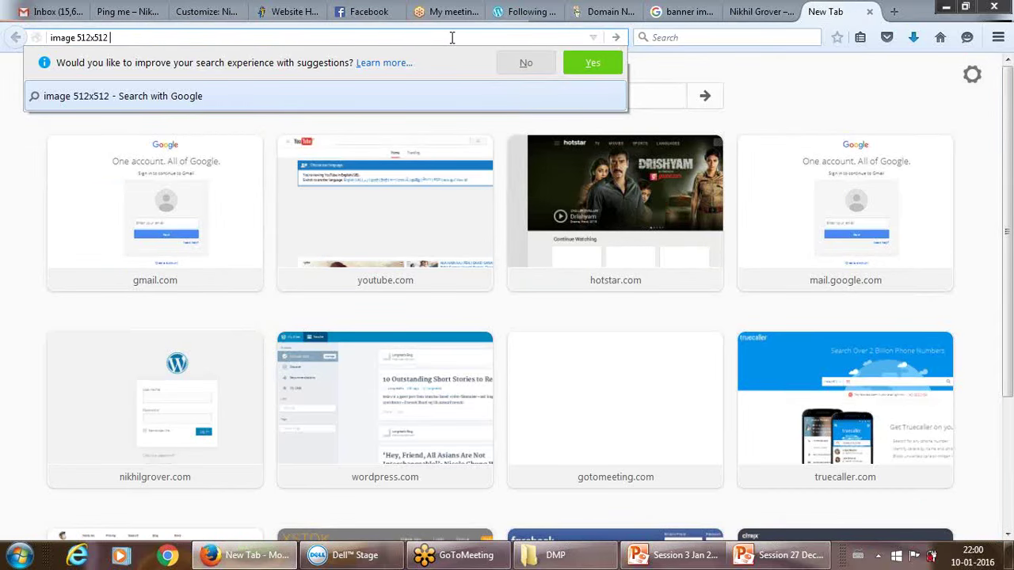
pyautogui.write('pixels')
pyautogui.press('Return')
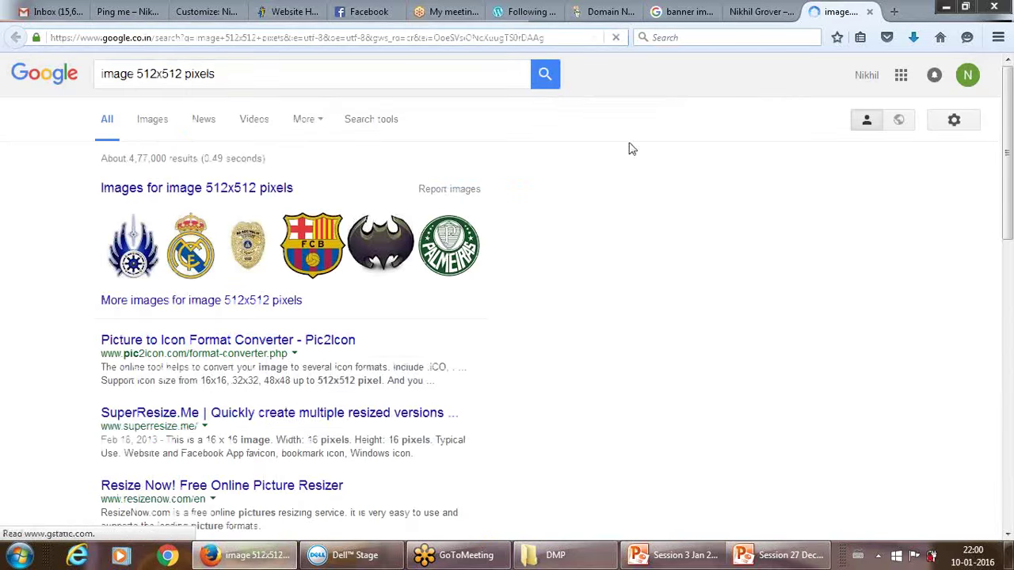
pyautogui.click(133, 248)
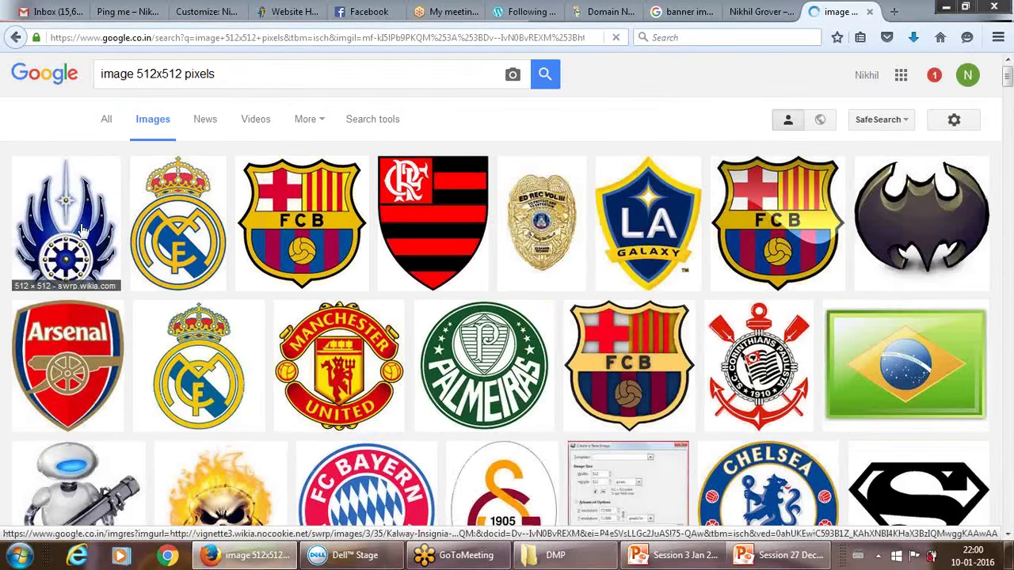
# Save the blue Kalway Insignia 512x512 image into My Pictures.
pyautogui.click(80, 223)
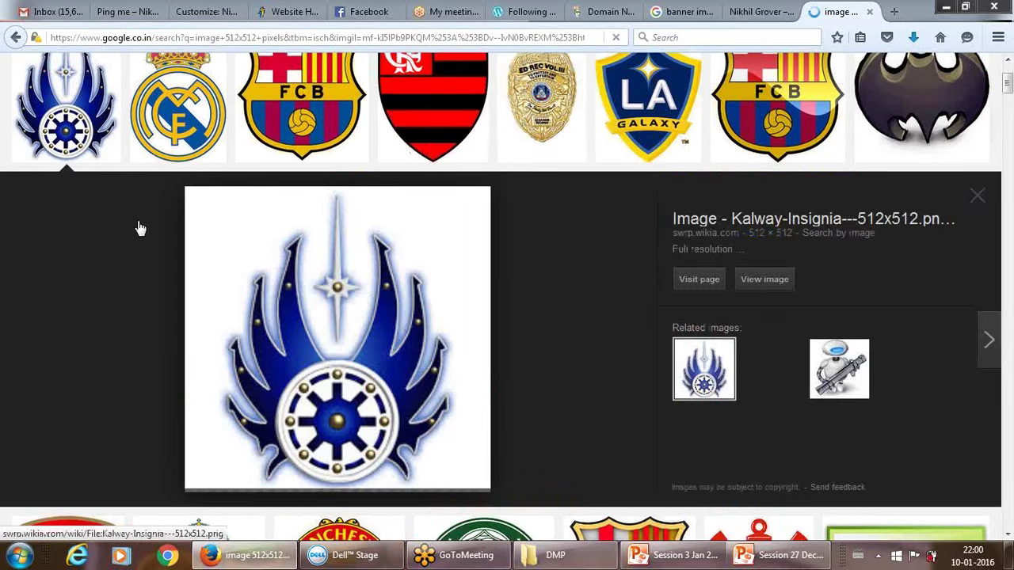
pyautogui.rightClick(302, 287)
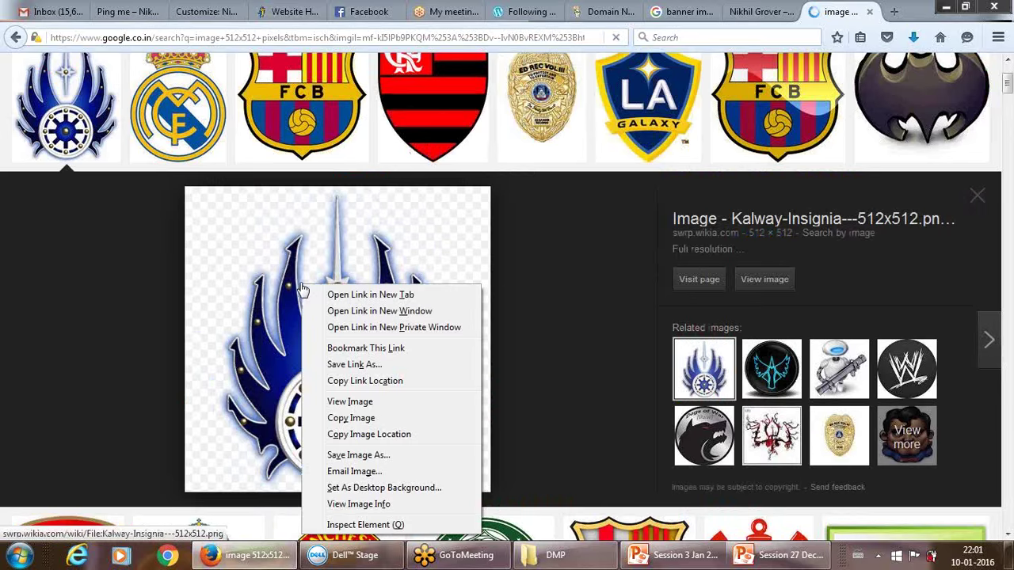
pyautogui.click(358, 455)
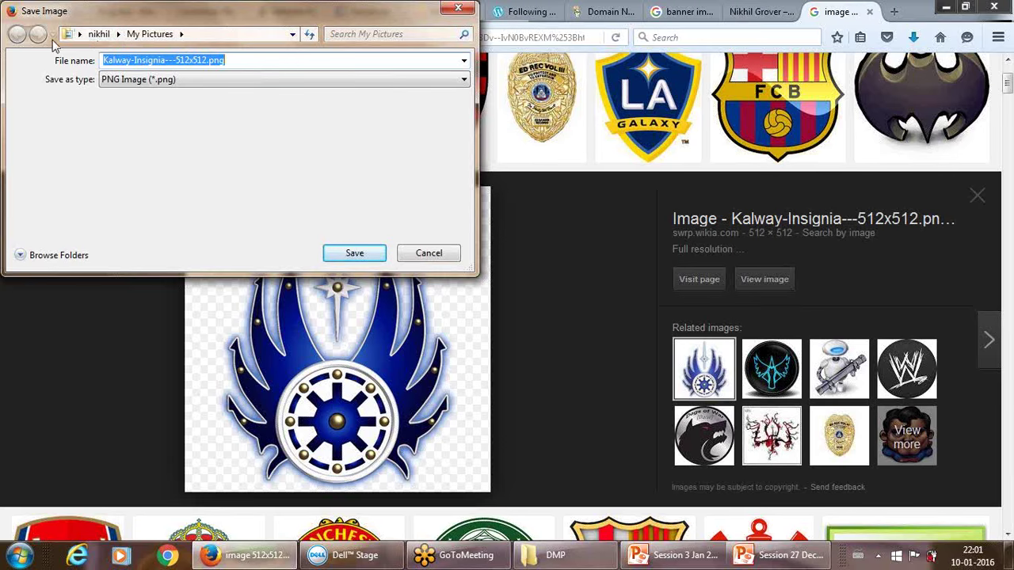
pyautogui.click(80, 35)
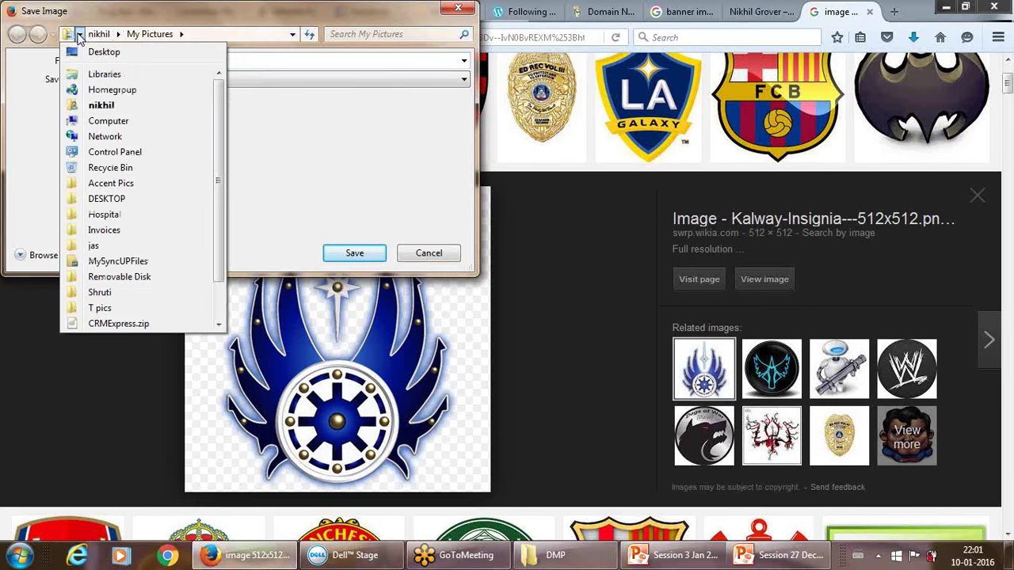
pyautogui.click(80, 36)
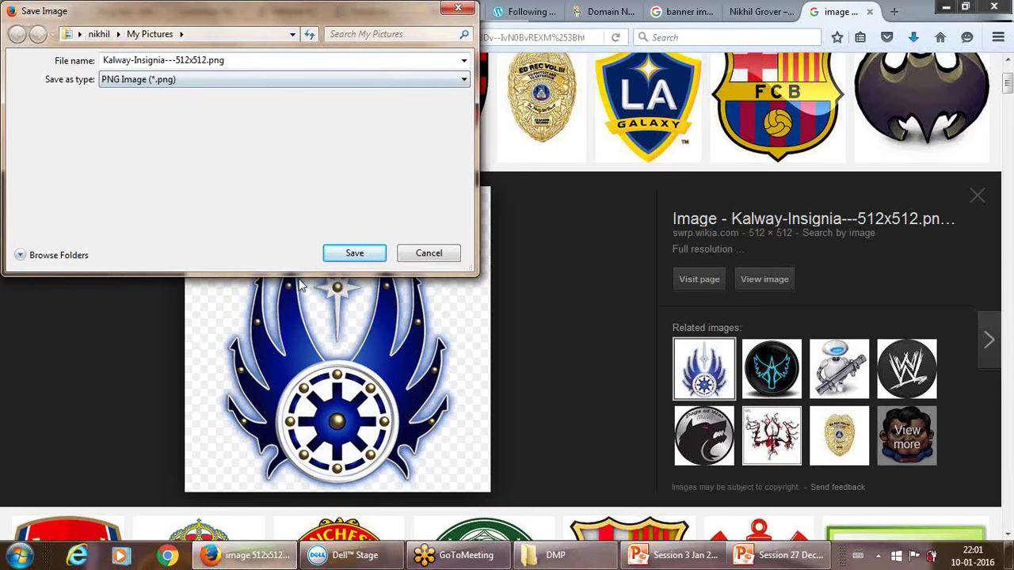
pyautogui.click(354, 253)
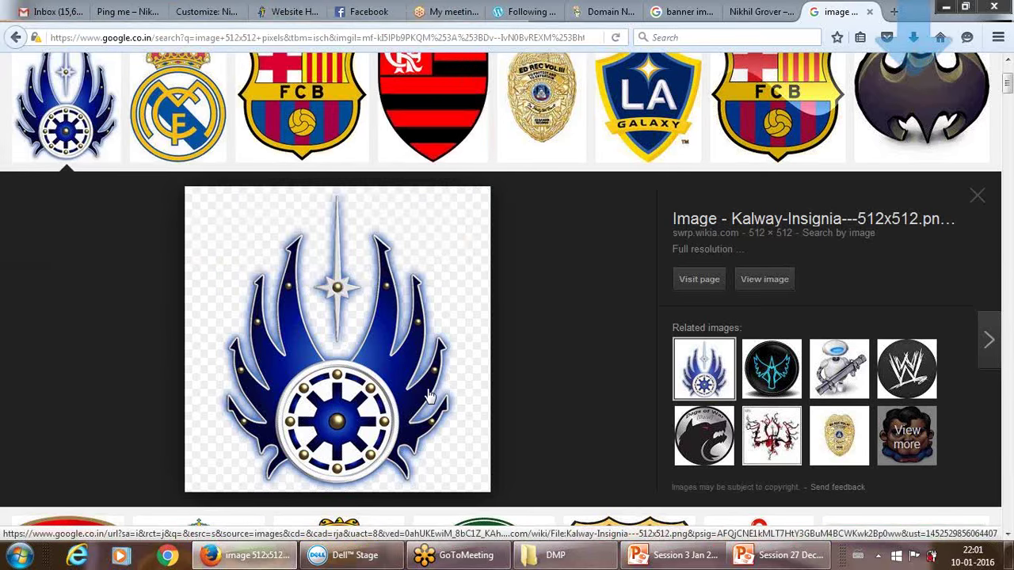
pyautogui.click(200, 11)
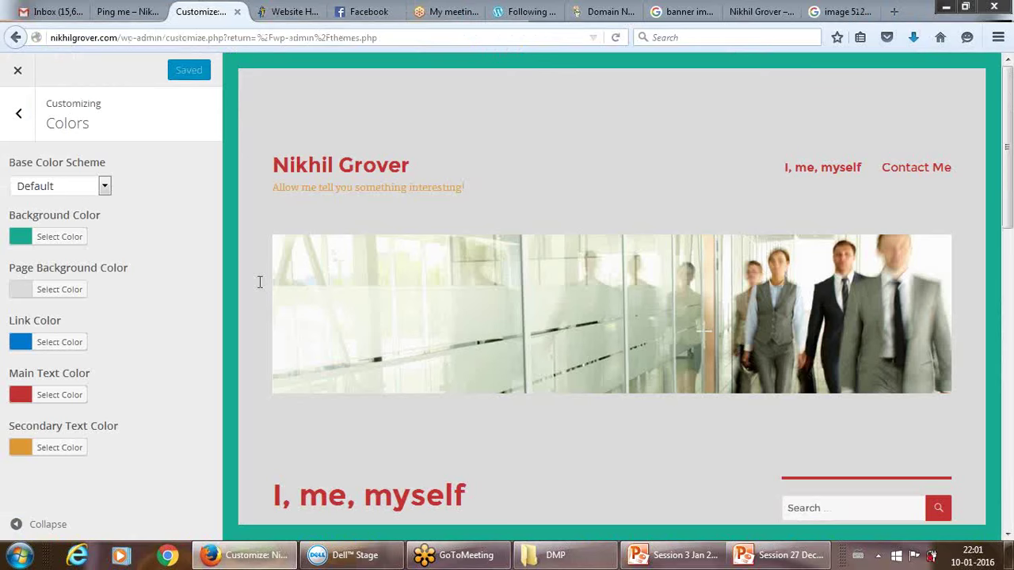
# From Site Identity, start uploading a new file as the site icon.
pyautogui.click(19, 117)
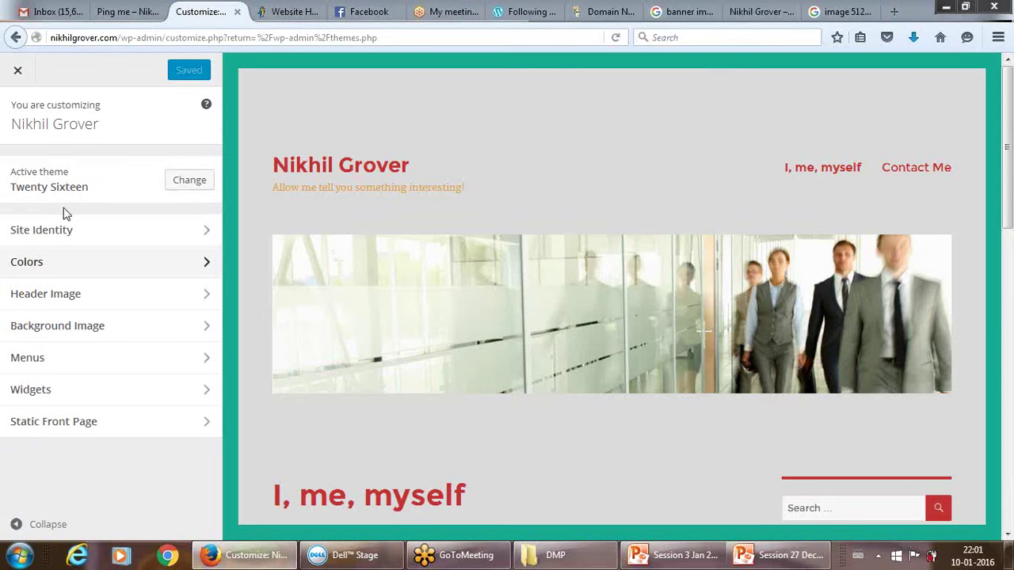
pyautogui.click(202, 232)
pyautogui.click(140, 398)
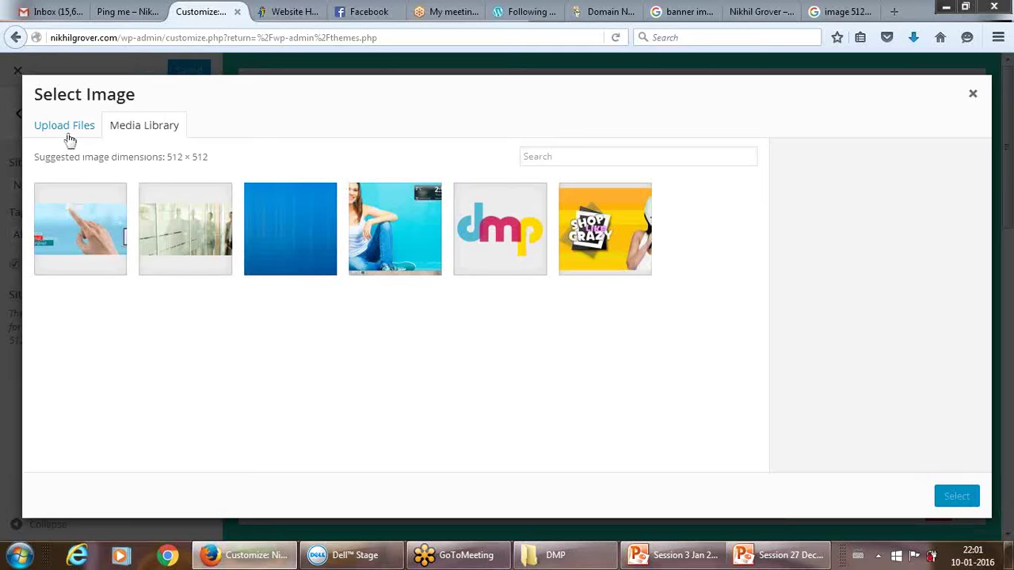
pyautogui.click(69, 133)
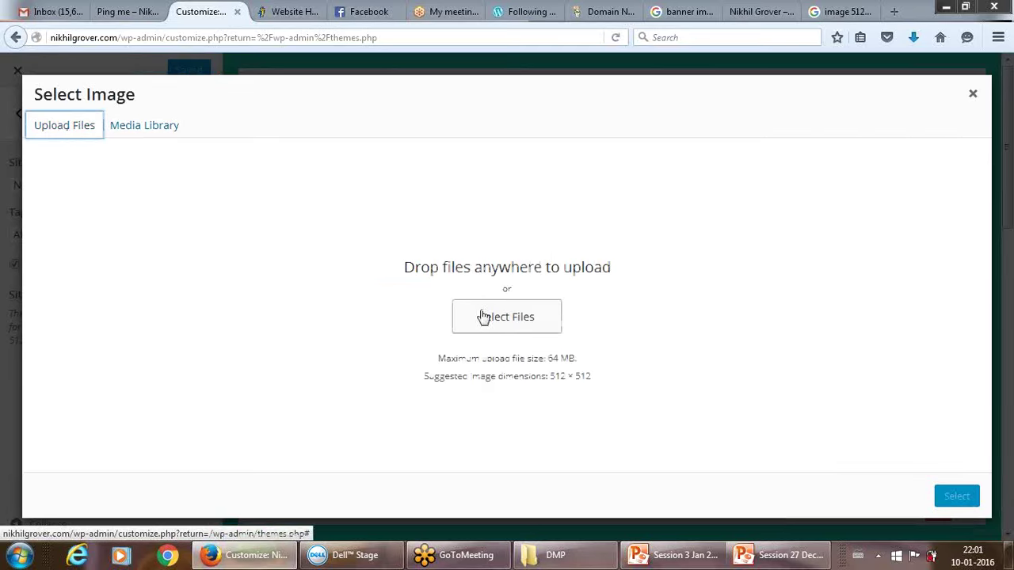
pyautogui.click(483, 317)
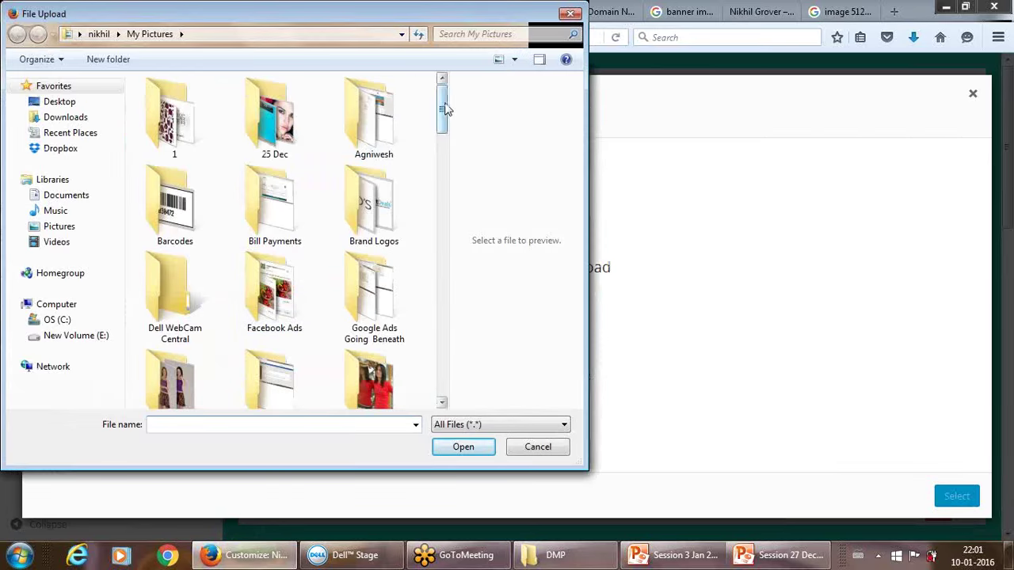
# Upload Kalway-Insignia---512x512.png from My Pictures to the media library.
pyautogui.moveTo(443, 109); pyautogui.dragTo(444, 328)
pyautogui.click(291, 228)
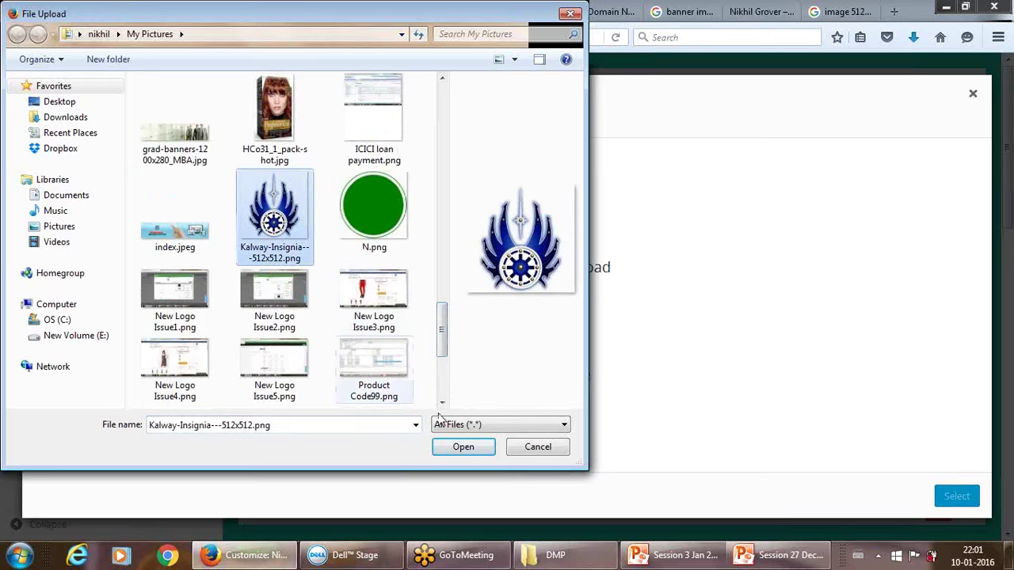
pyautogui.click(464, 447)
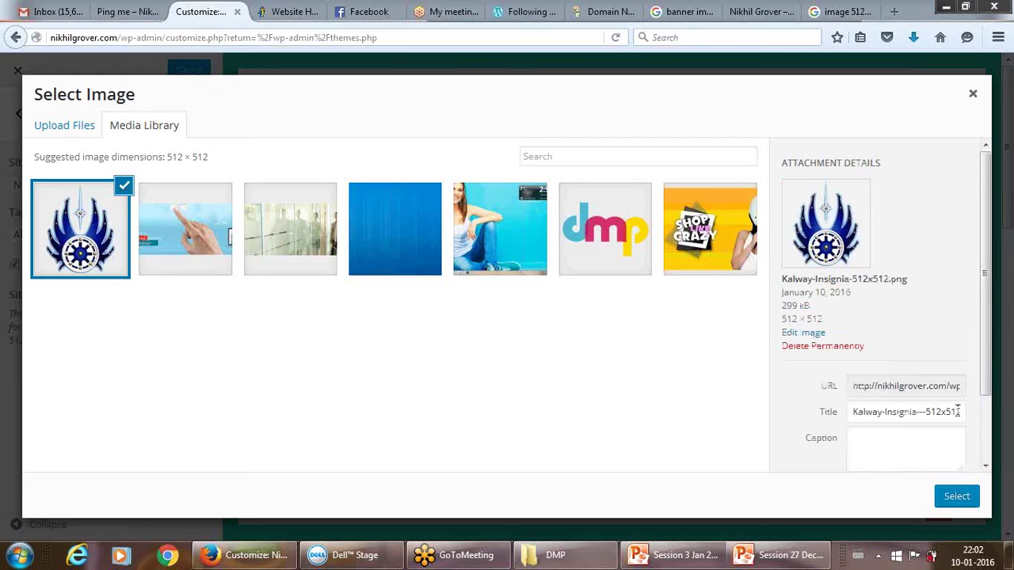
# Set the uploaded insignia as the site icon and publish it.
pyautogui.click(957, 497)
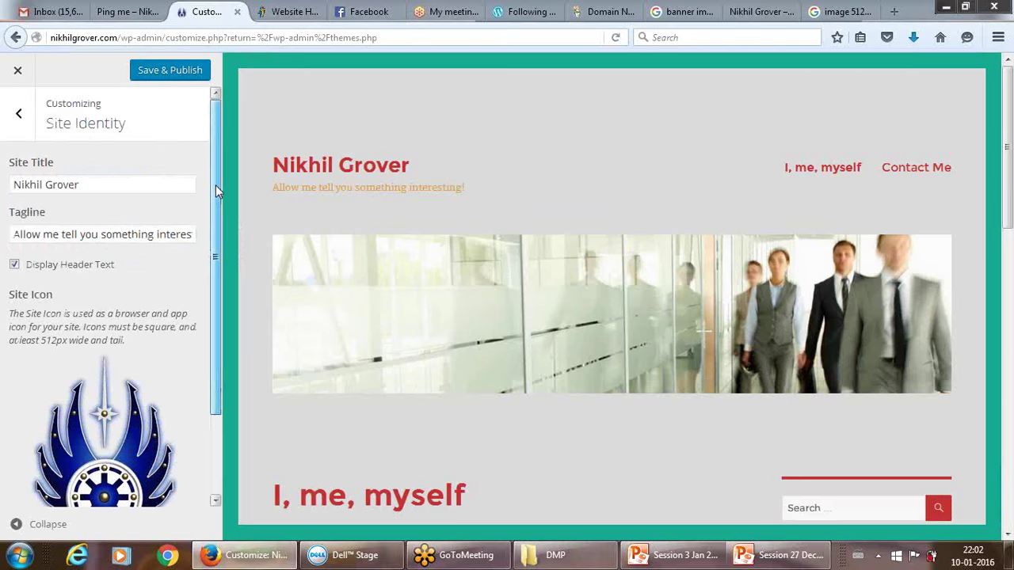
pyautogui.moveTo(216, 185); pyautogui.dragTo(220, 159)
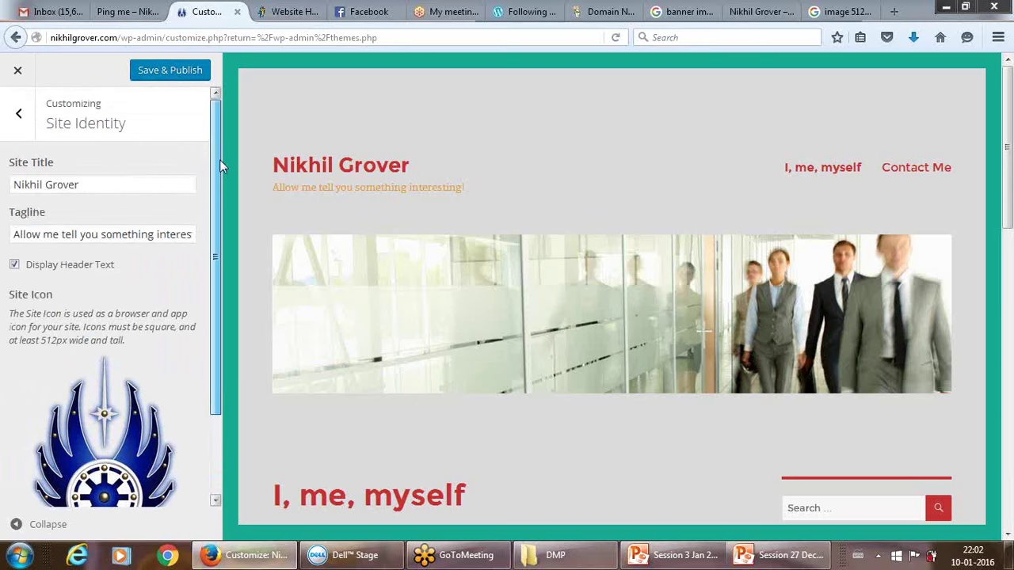
pyautogui.click(171, 73)
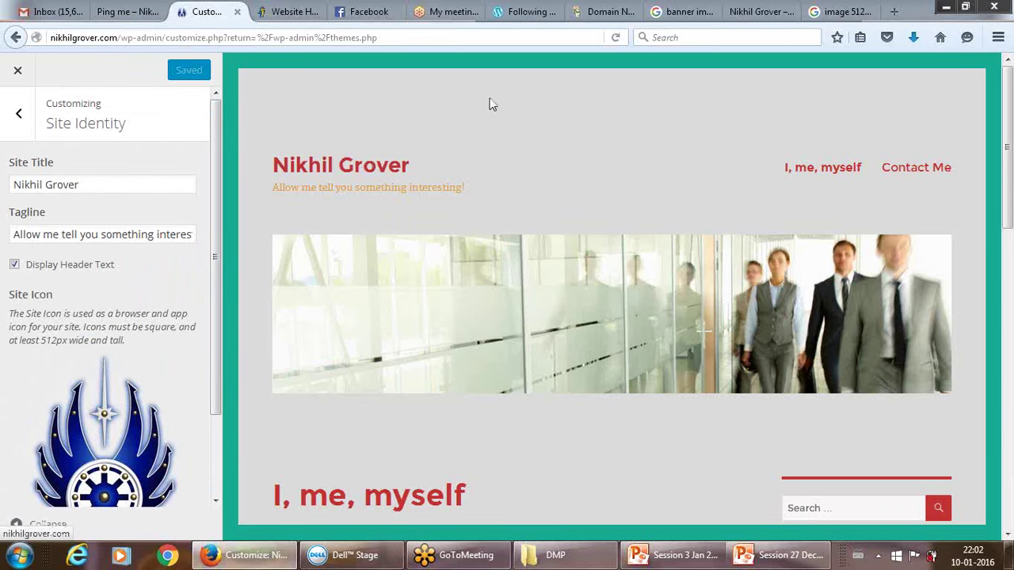
pyautogui.click(844, 13)
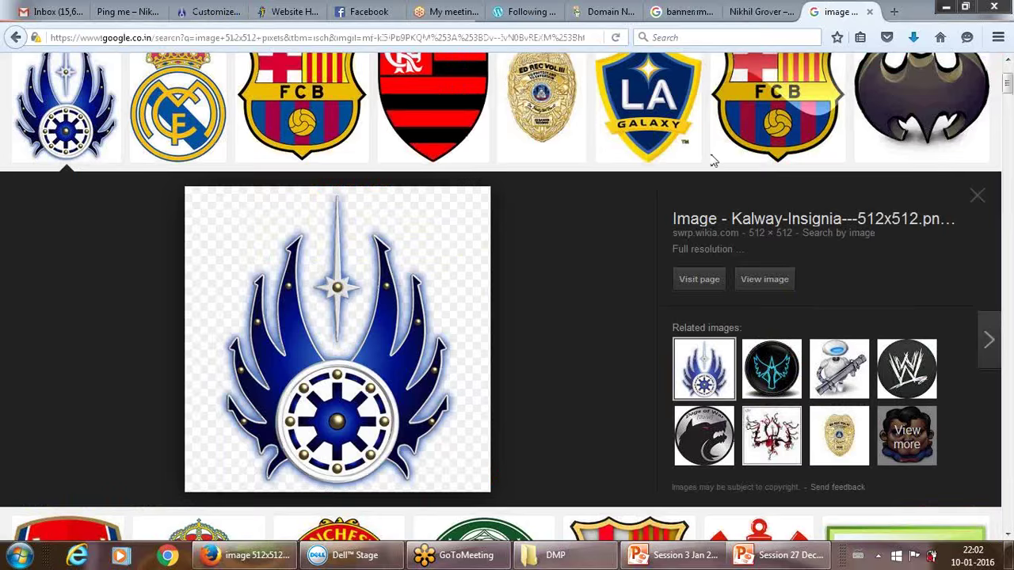
# Reload the live home page and compare its teal, gray and red colors against the Ping me and Customizer tabs.
pyautogui.click(755, 11)
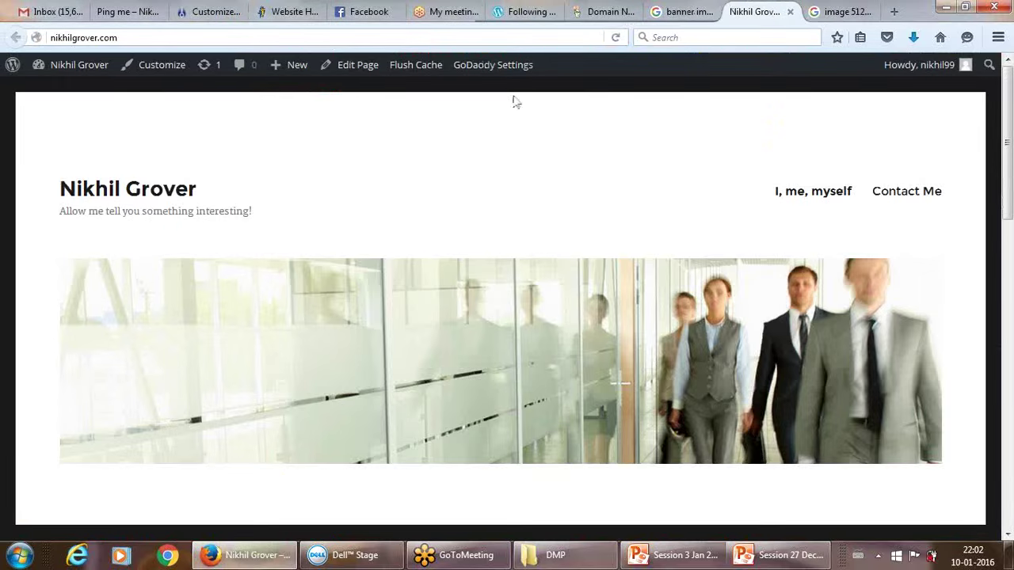
pyautogui.click(616, 37)
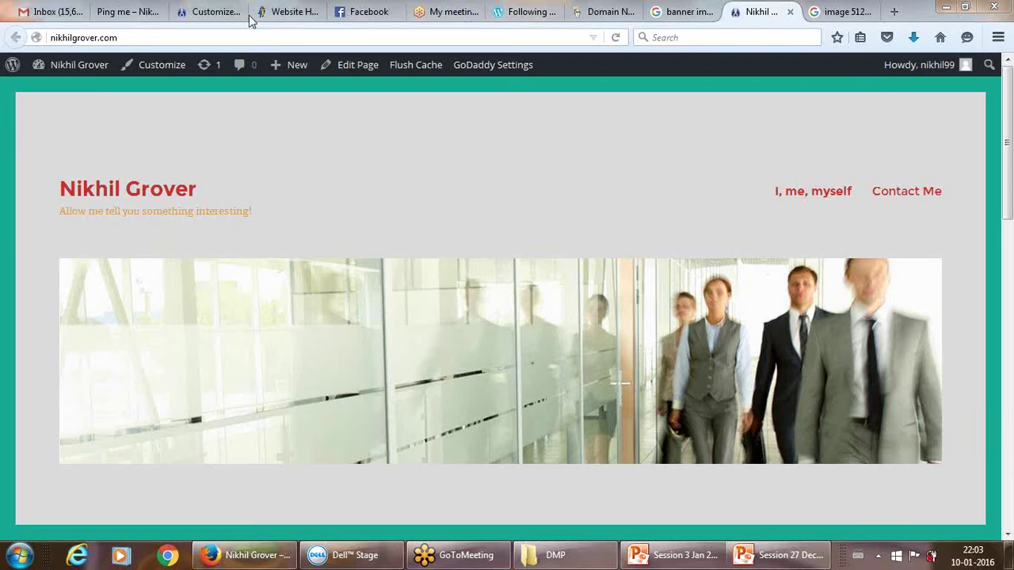
pyautogui.click(164, 11)
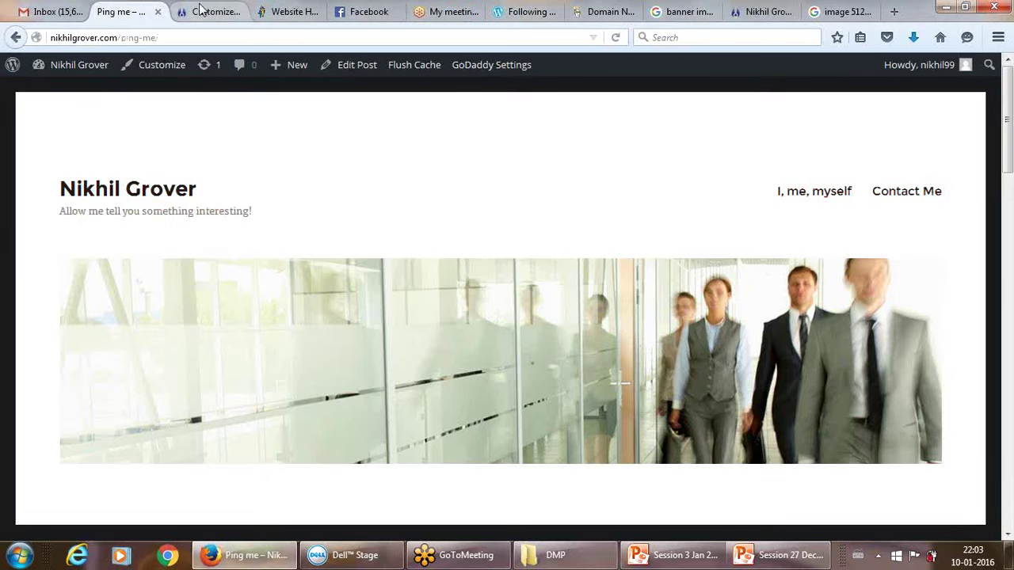
pyautogui.click(201, 11)
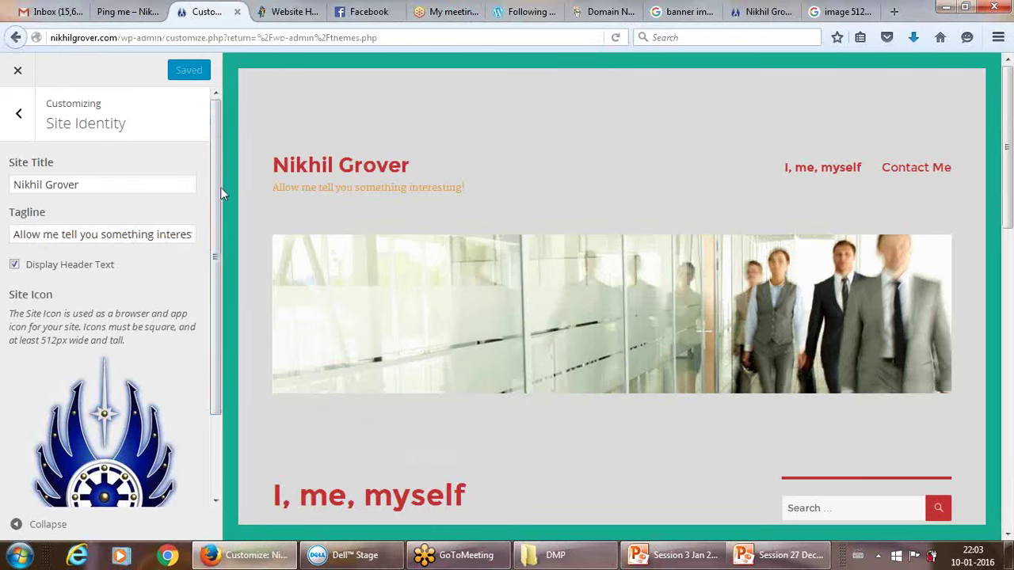
pyautogui.moveTo(218, 187); pyautogui.dragTo(244, 125)
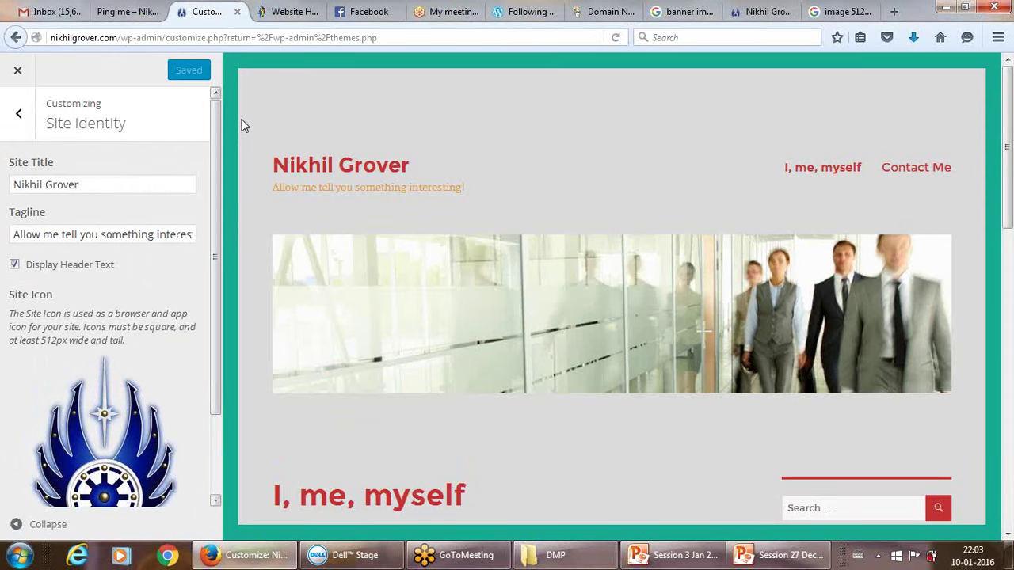
pyautogui.click(124, 12)
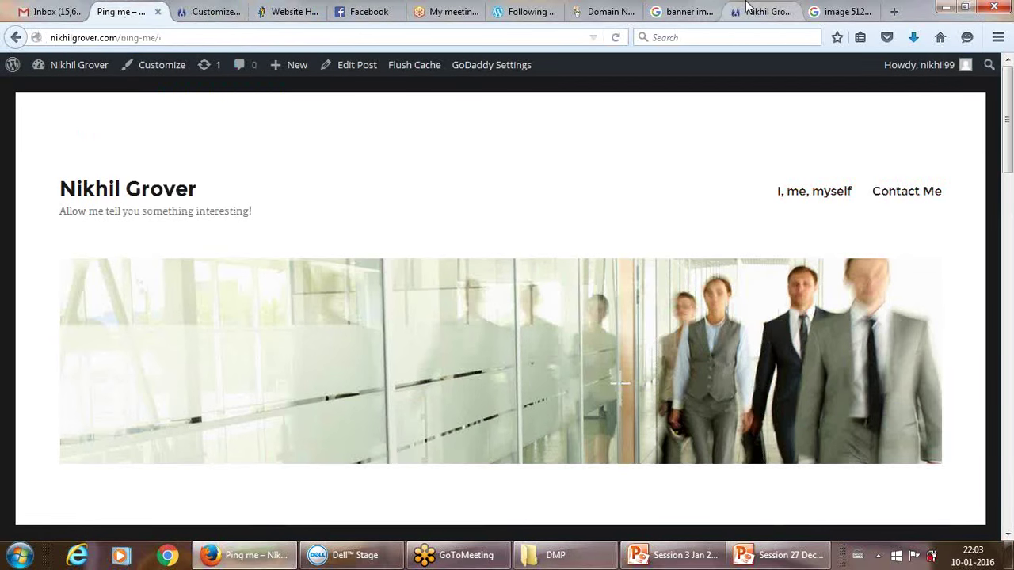
pyautogui.click(745, 11)
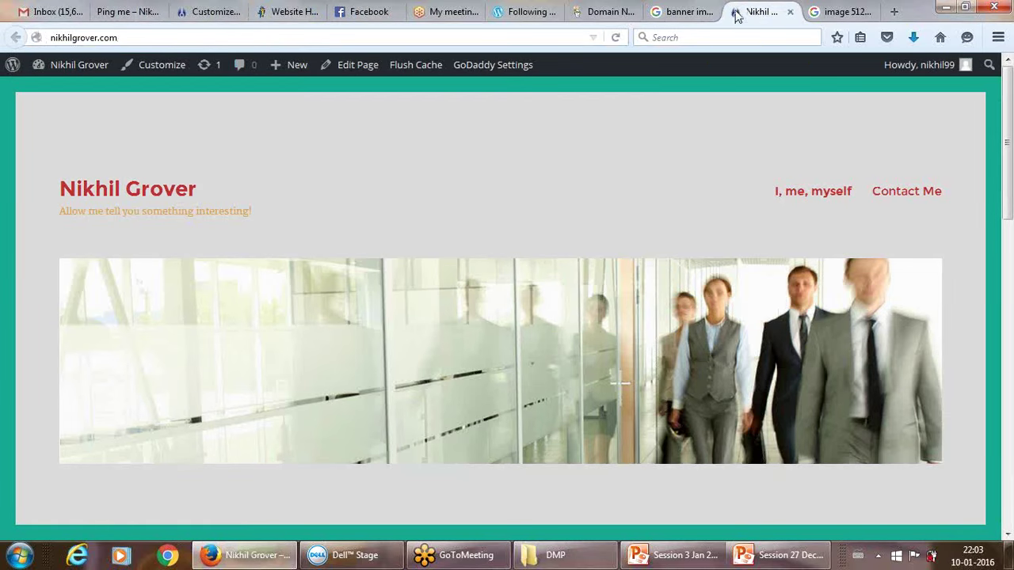
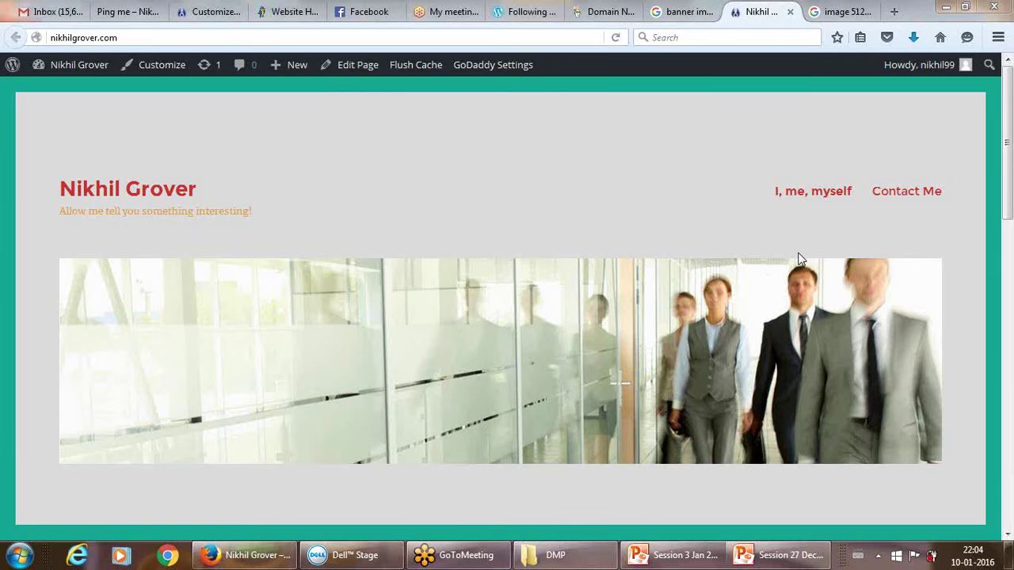
# Set the blue Media Library image 1798106.jpg as the site's background image in the Customizer.
pyautogui.click(203, 9)
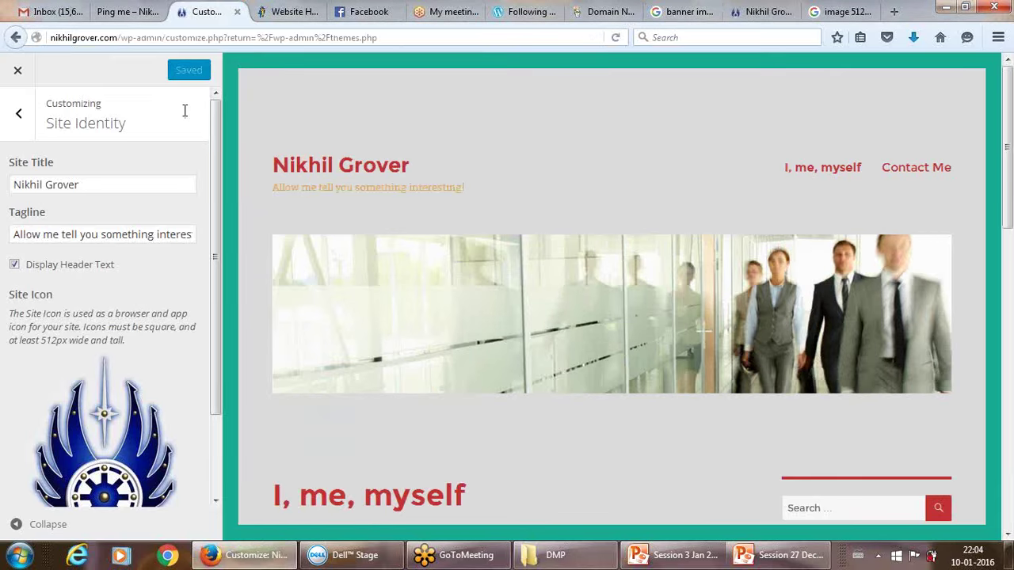
pyautogui.click(18, 113)
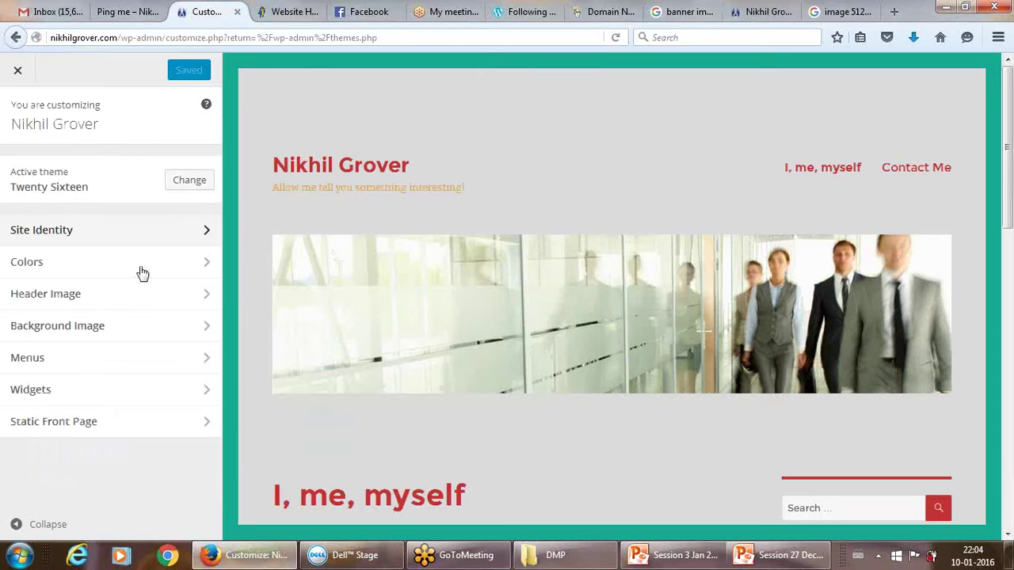
pyautogui.click(207, 326)
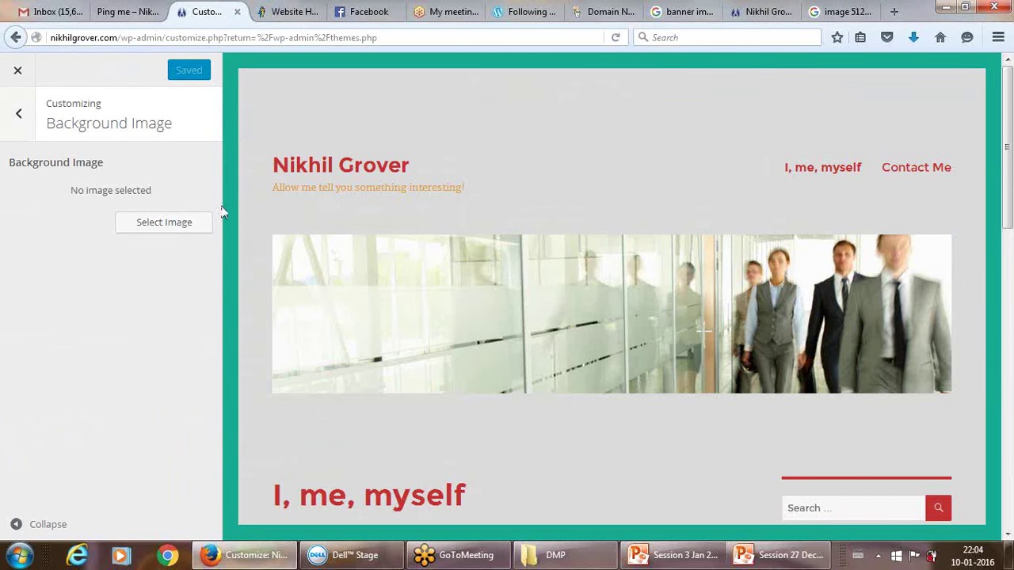
pyautogui.click(164, 225)
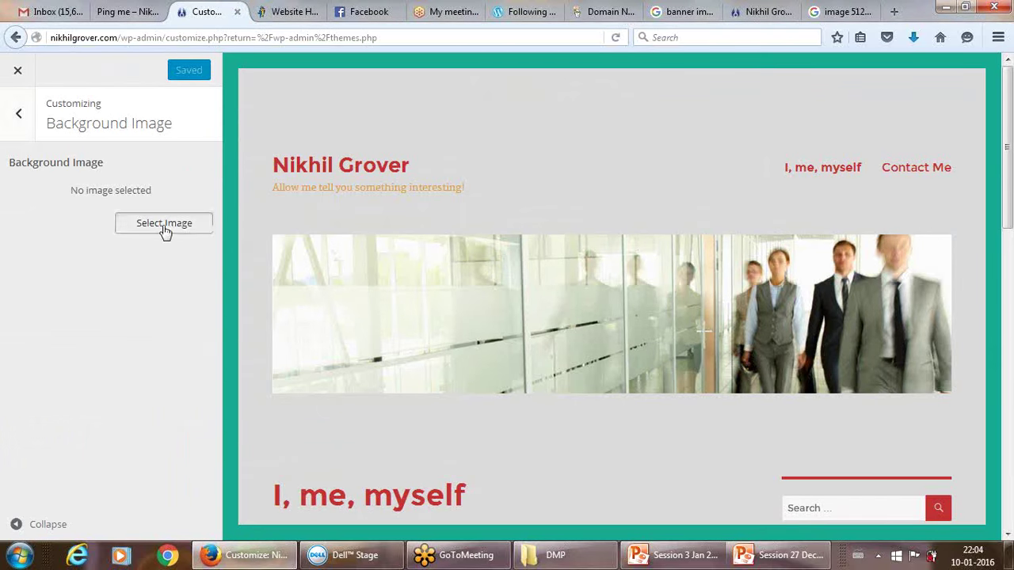
pyautogui.click(380, 262)
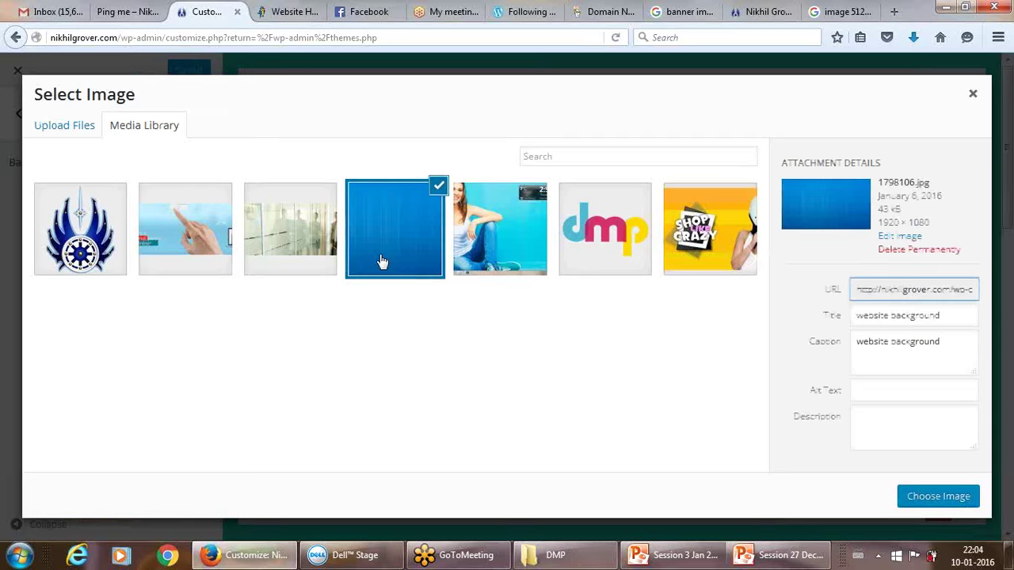
pyautogui.click(933, 499)
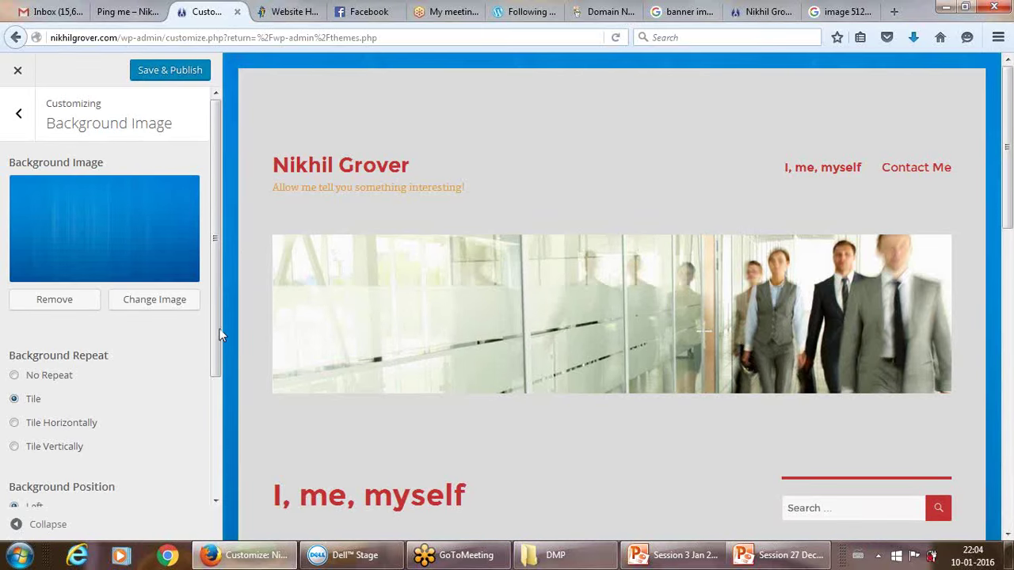
pyautogui.moveTo(219, 330); pyautogui.dragTo(217, 447)
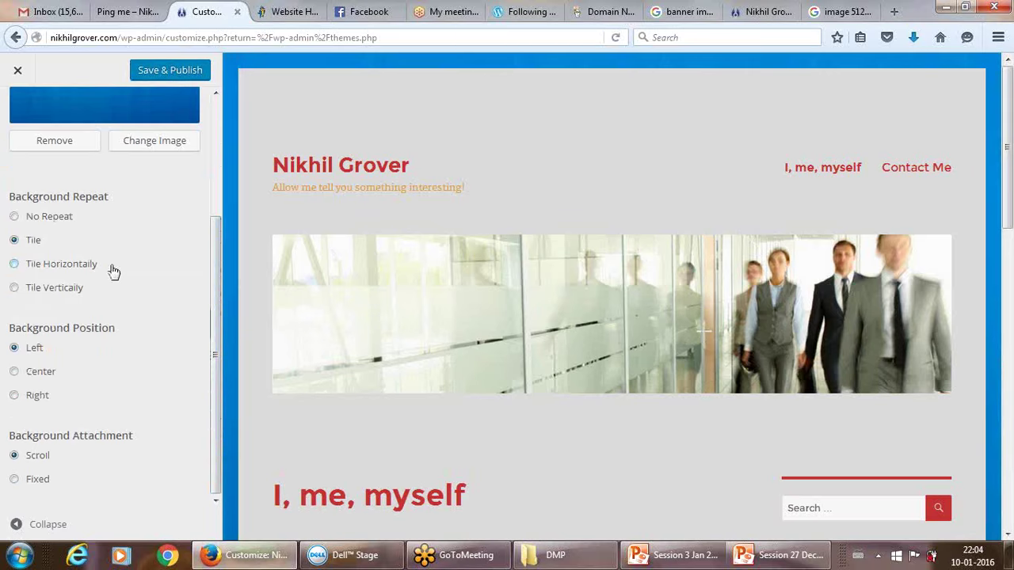
pyautogui.click(30, 269)
pyautogui.click(28, 291)
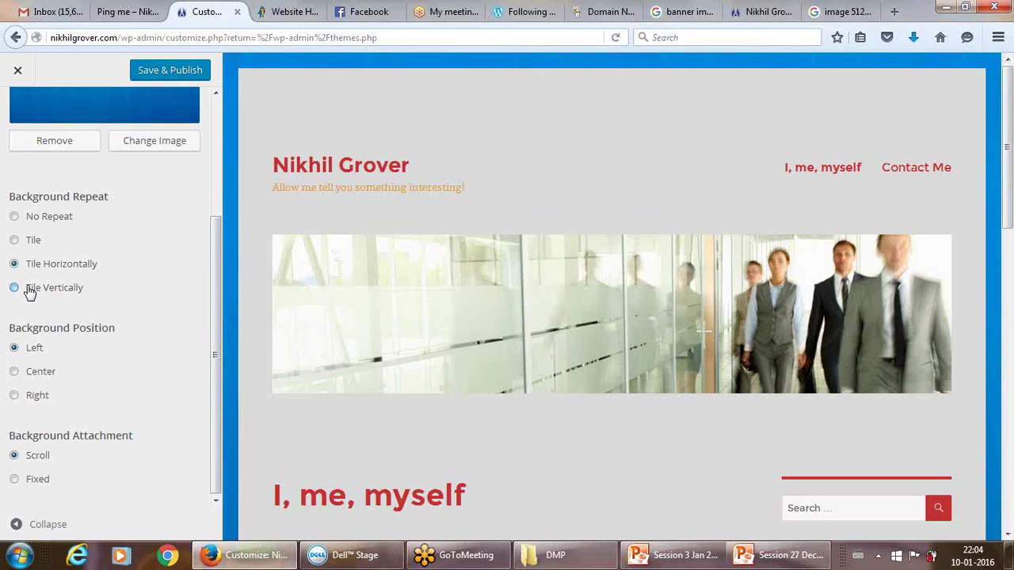
pyautogui.click(14, 241)
pyautogui.moveTo(1006, 210); pyautogui.dragTo(1006, 166)
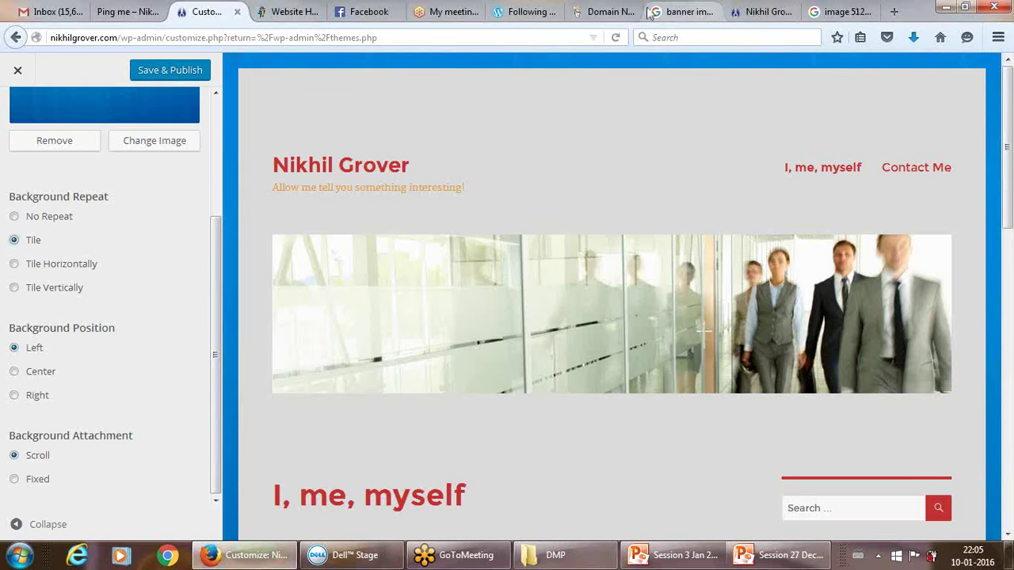
# Check the live site in its own tab beside the Customizer.
pyautogui.click(751, 11)
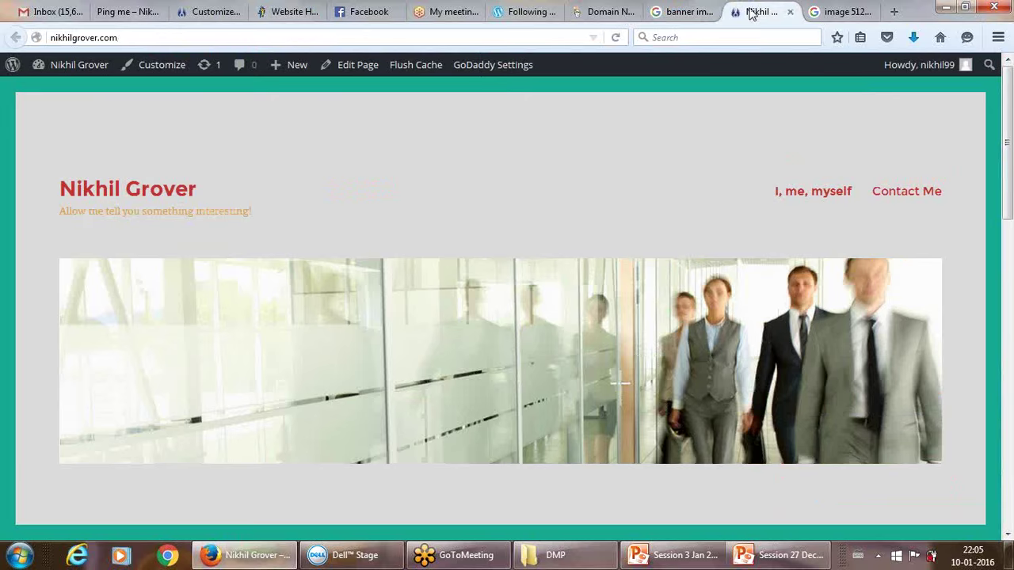
pyautogui.moveTo(751, 12); pyautogui.dragTo(286, 9)
pyautogui.click(221, 8)
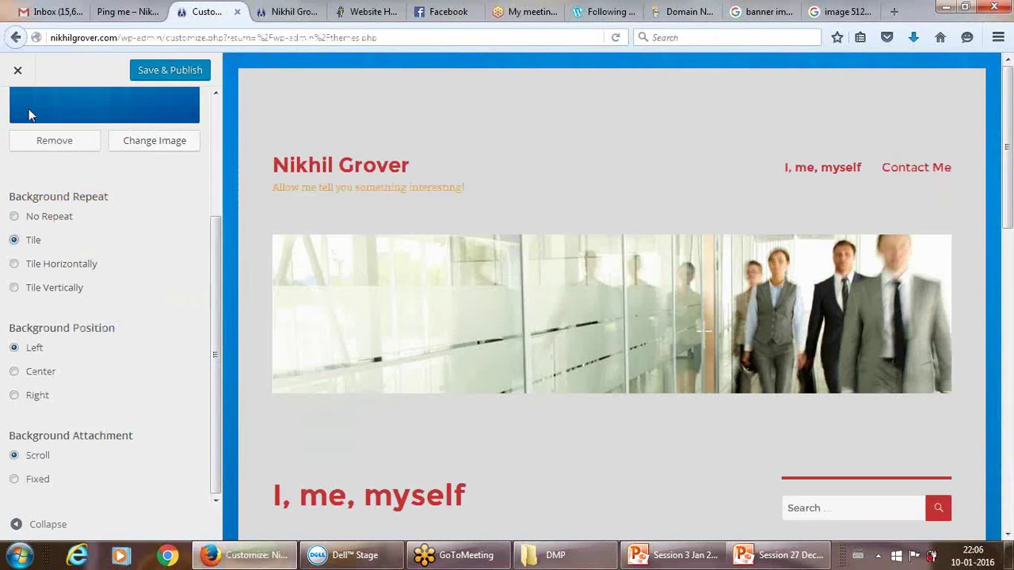
# Save & Publish the background change and close the Customizer.
pyautogui.click(157, 71)
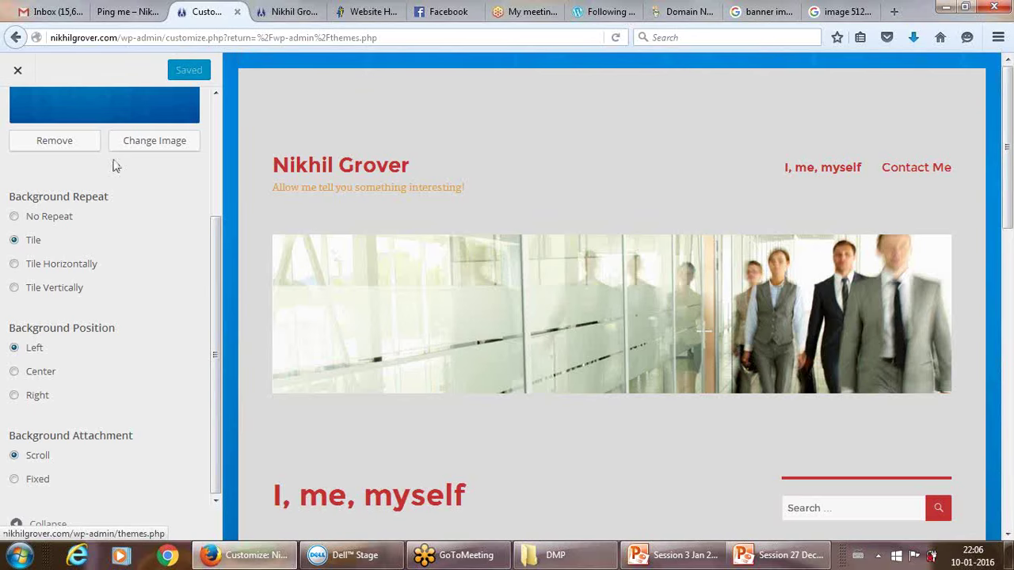
pyautogui.scroll(2, 216, 187)
pyautogui.scroll(4, 215, 188)
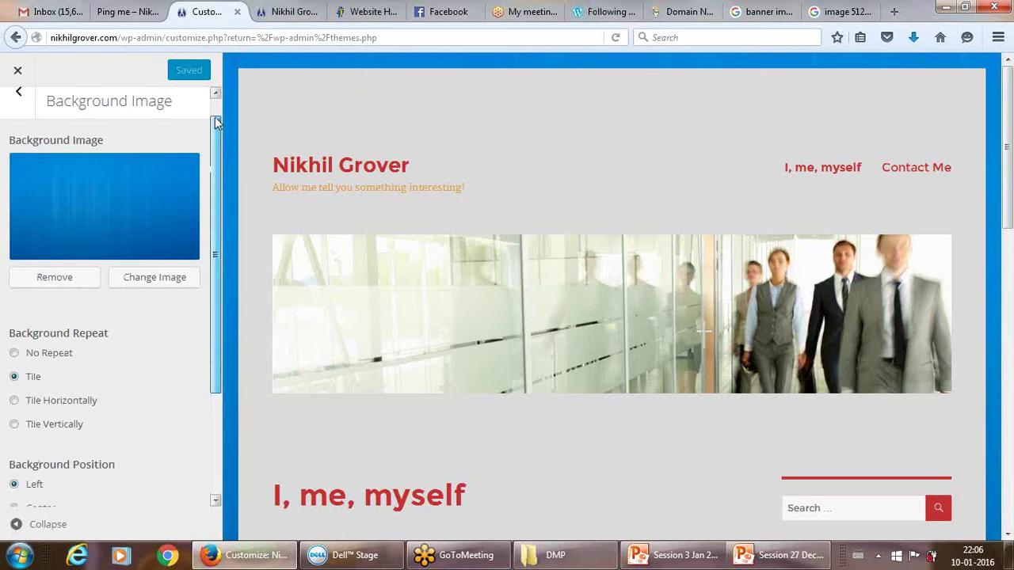
pyautogui.click(21, 116)
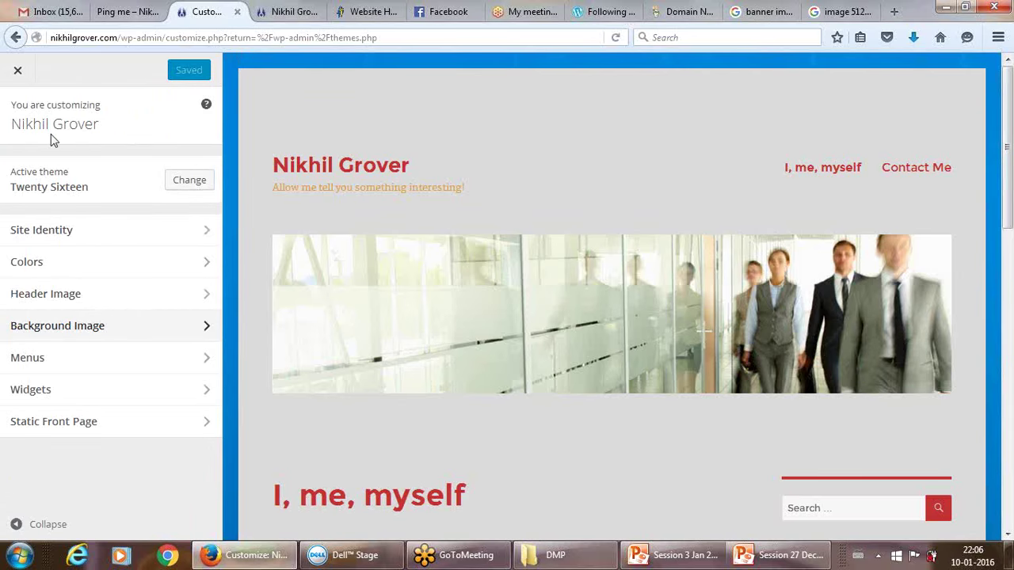
pyautogui.click(18, 72)
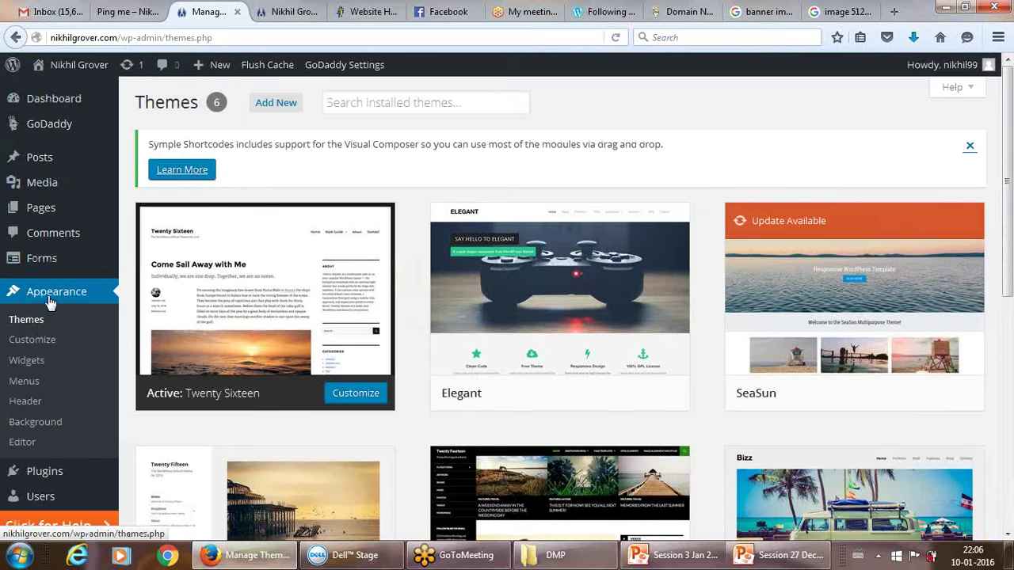
# Reopen the Customizer, look through Colors and Background Image, then go to Menus.
pyautogui.click(34, 346)
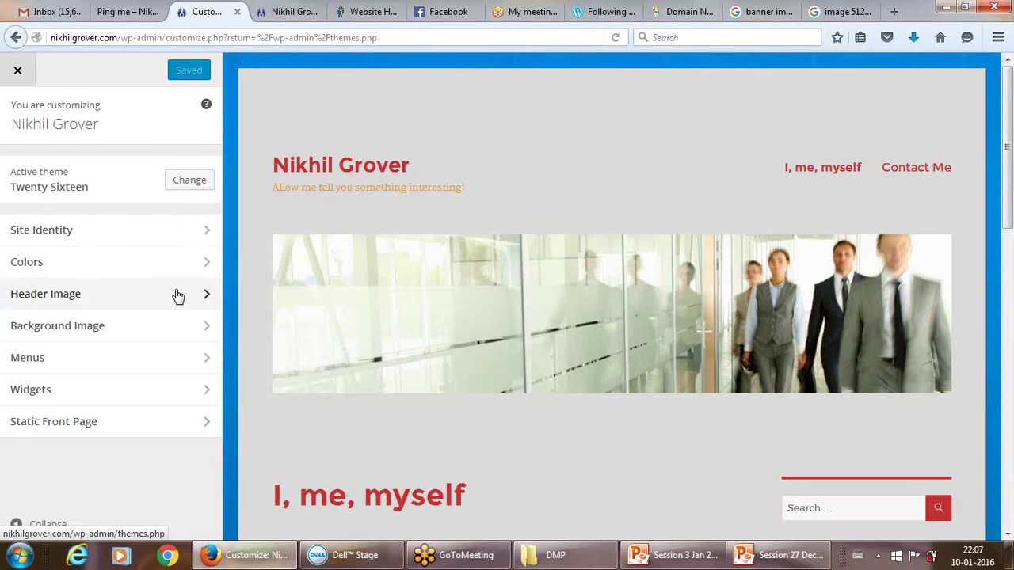
pyautogui.click(177, 263)
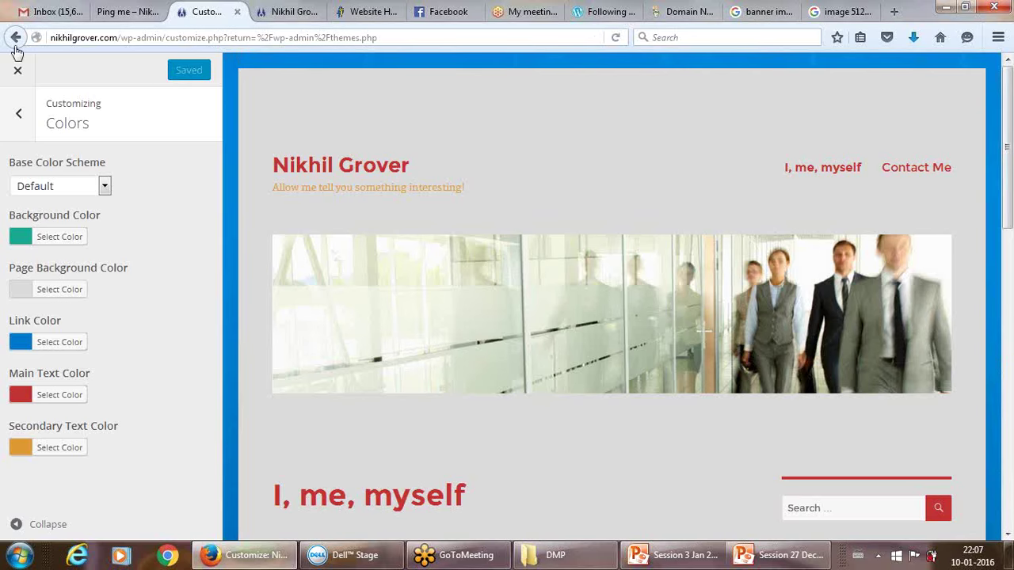
pyautogui.click(17, 113)
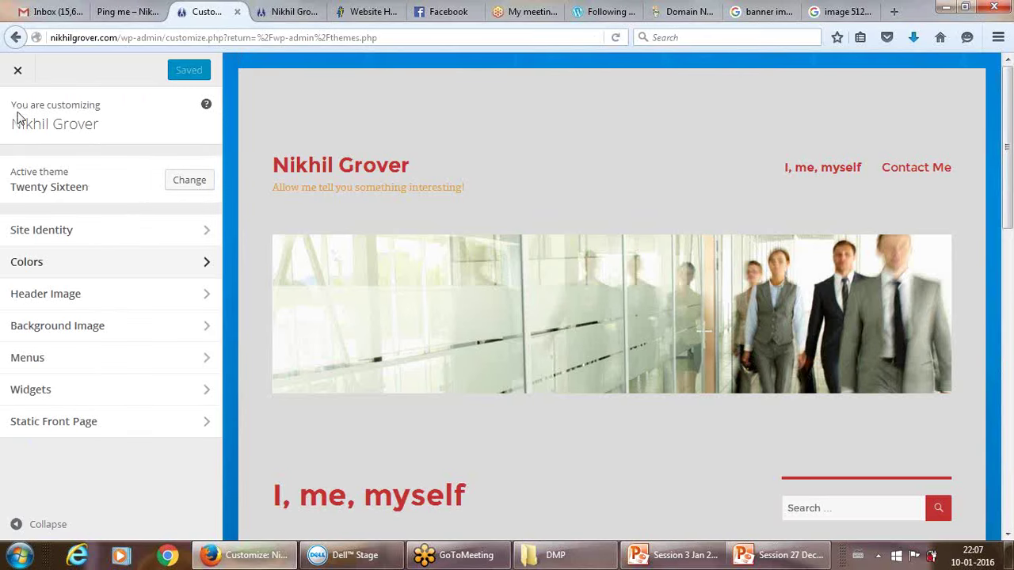
pyautogui.click(62, 319)
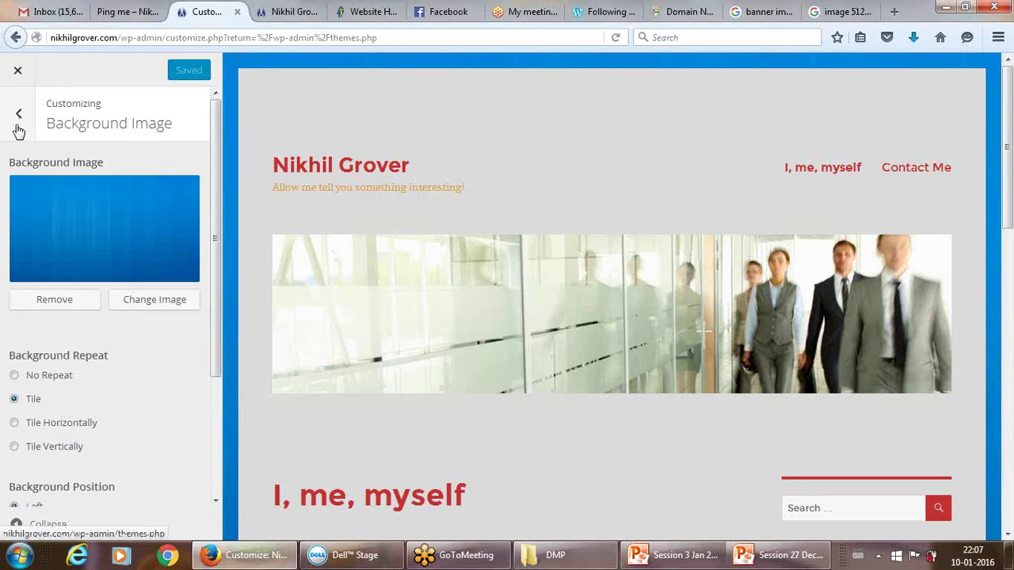
pyautogui.click(18, 127)
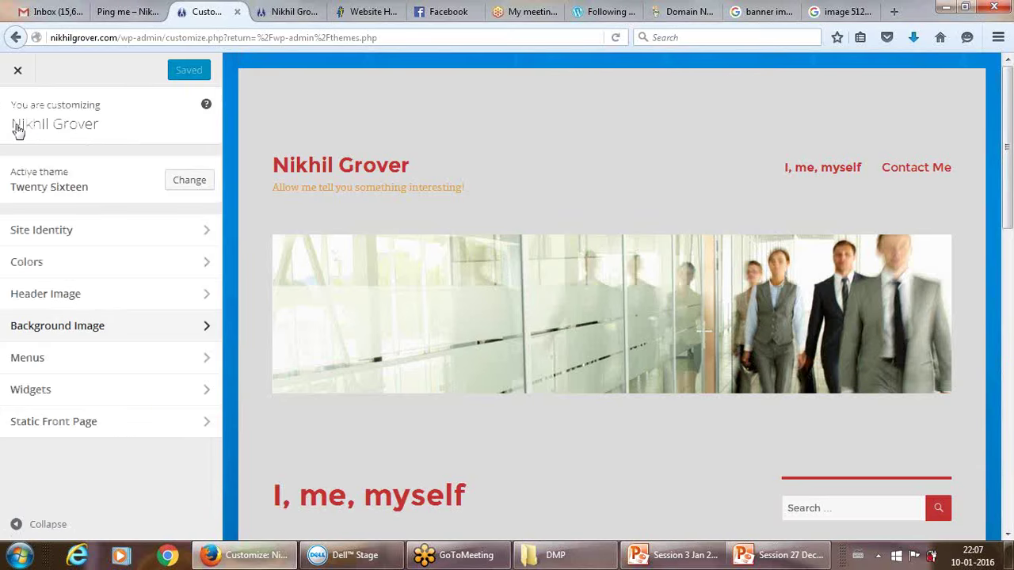
pyautogui.click(43, 360)
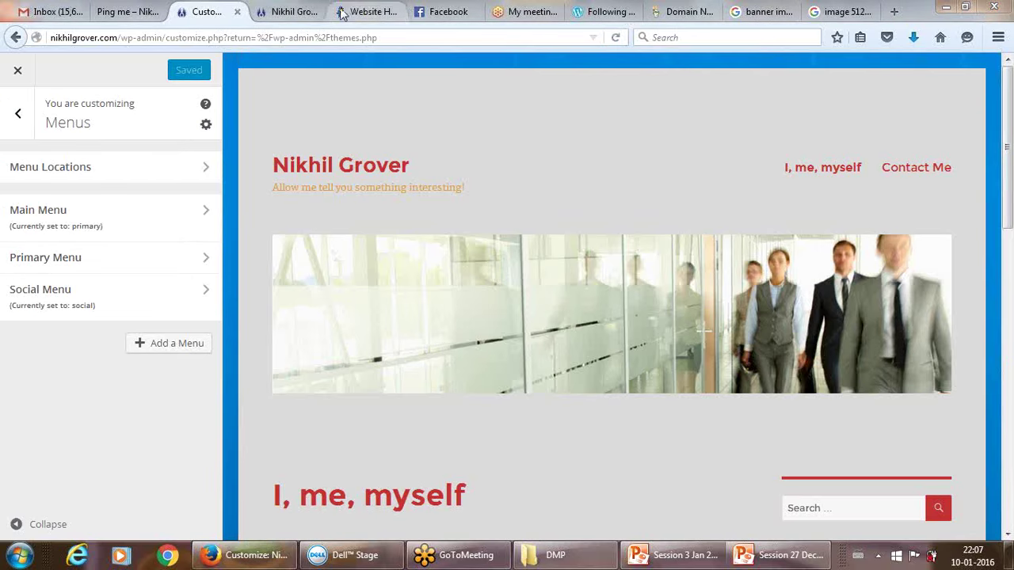
# Glance at the live site, then open the Main Menu's Add Items panel in the Customizer.
pyautogui.click(294, 12)
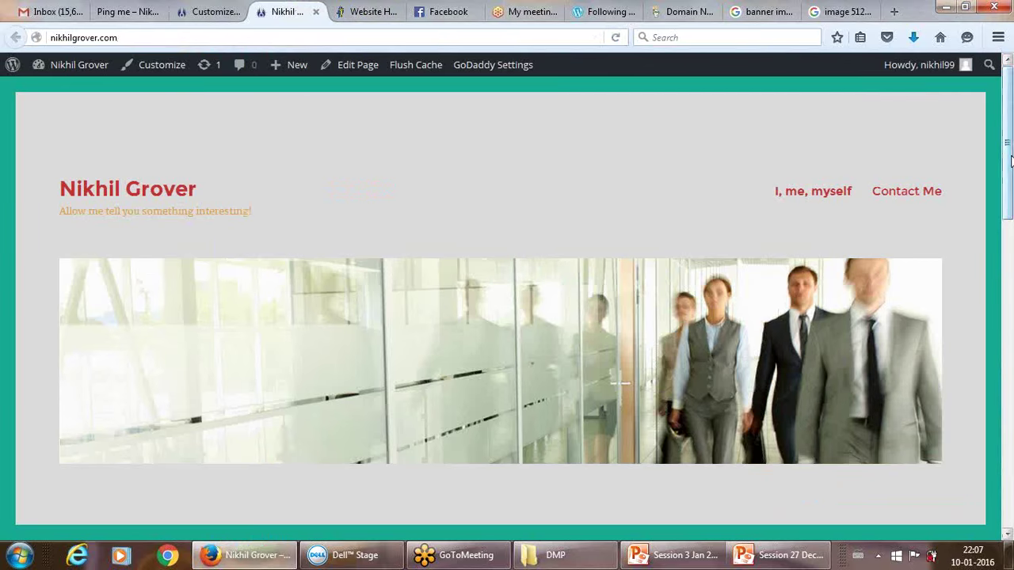
pyautogui.moveTo(1011, 161); pyautogui.dragTo(1008, 452)
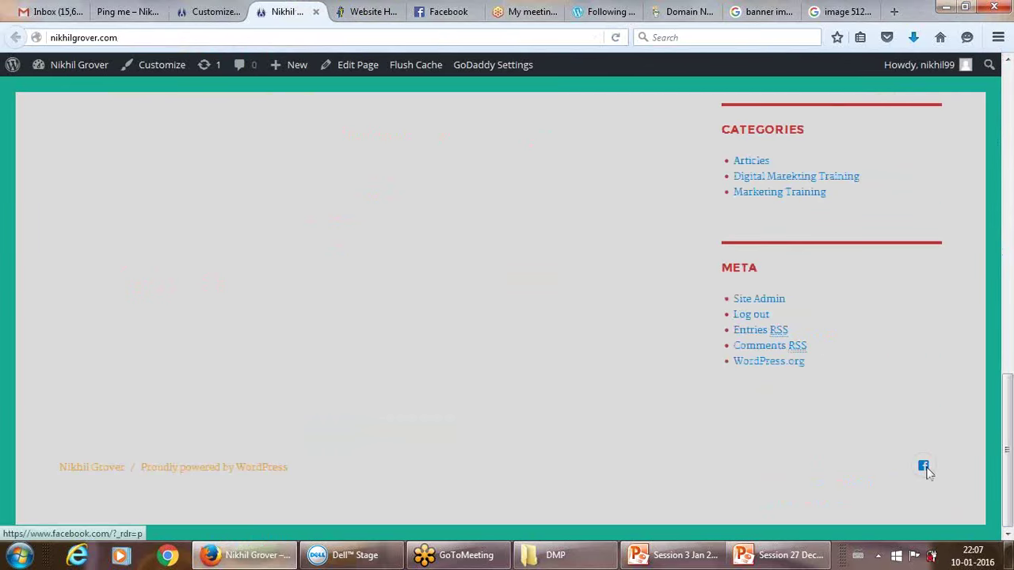
pyautogui.scroll(15, 993, 159)
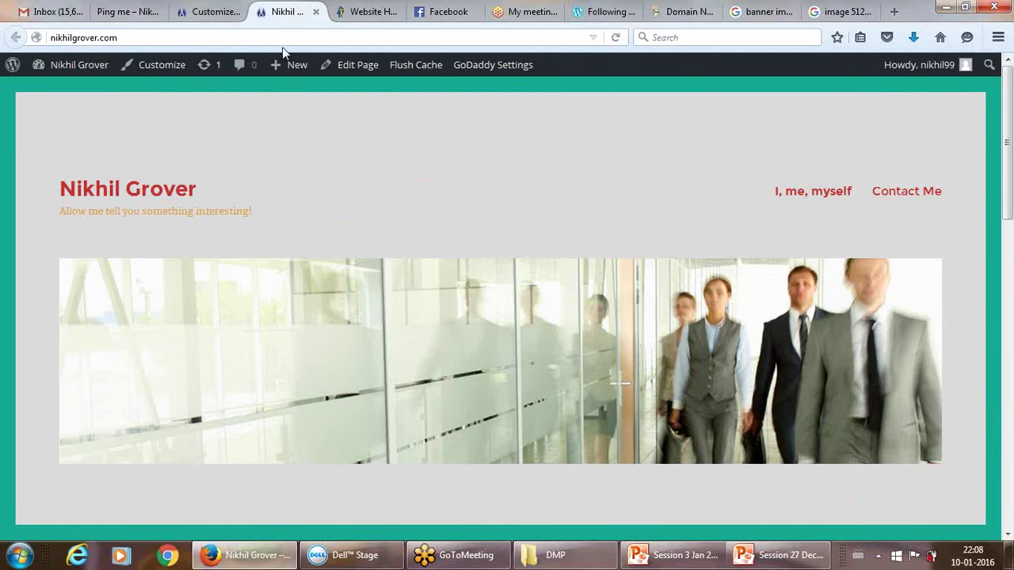
pyautogui.click(190, 13)
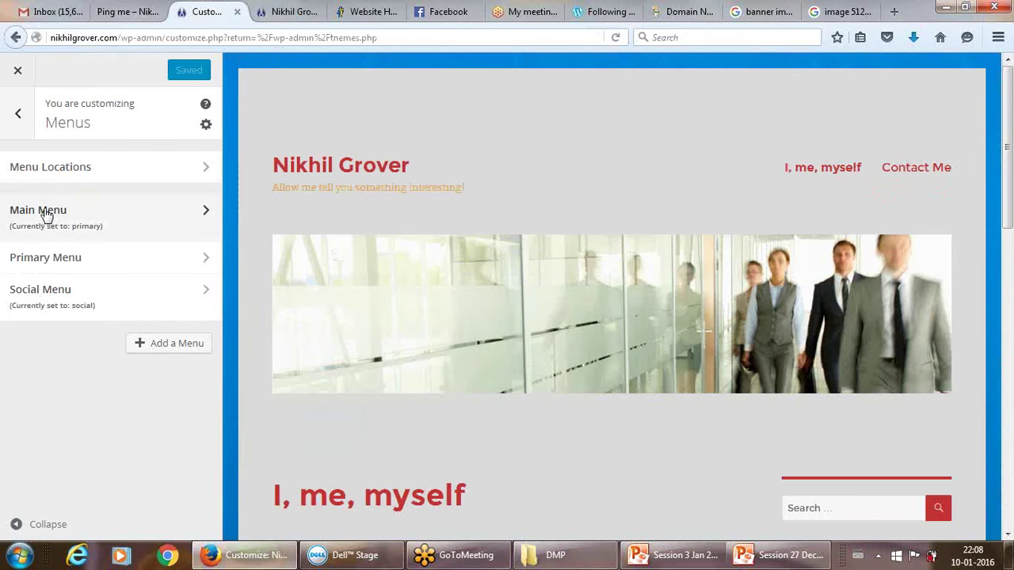
pyautogui.click(207, 214)
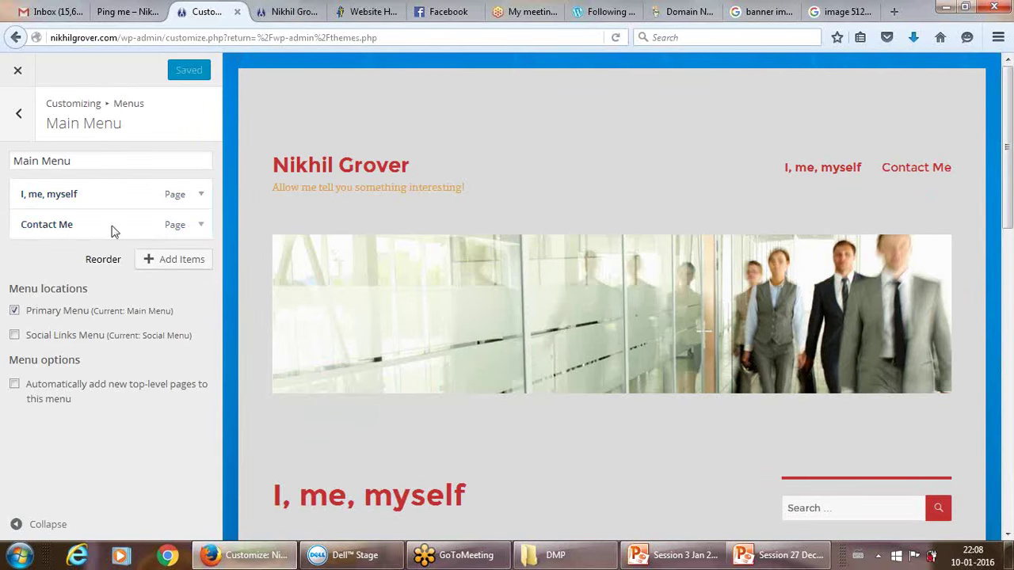
pyautogui.click(152, 261)
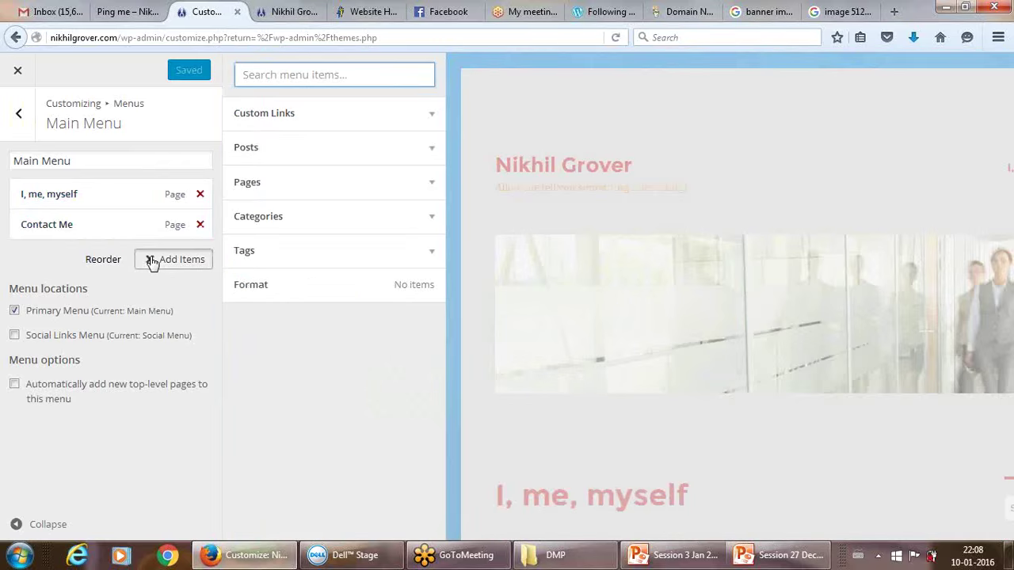
# Expand the Pages list in Add Items, briefly view the live site, and return.
pyautogui.click(447, 87)
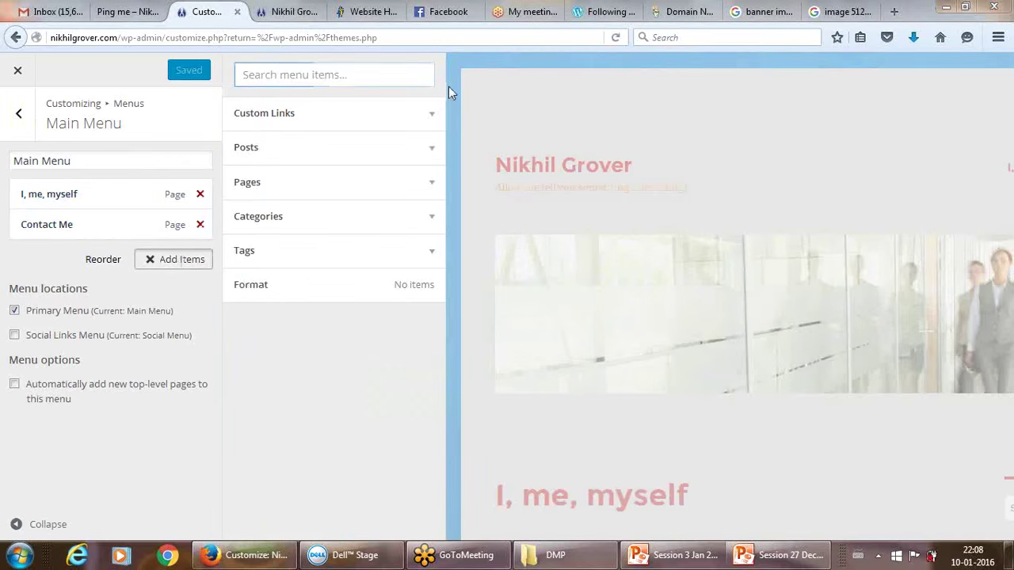
pyautogui.click(432, 184)
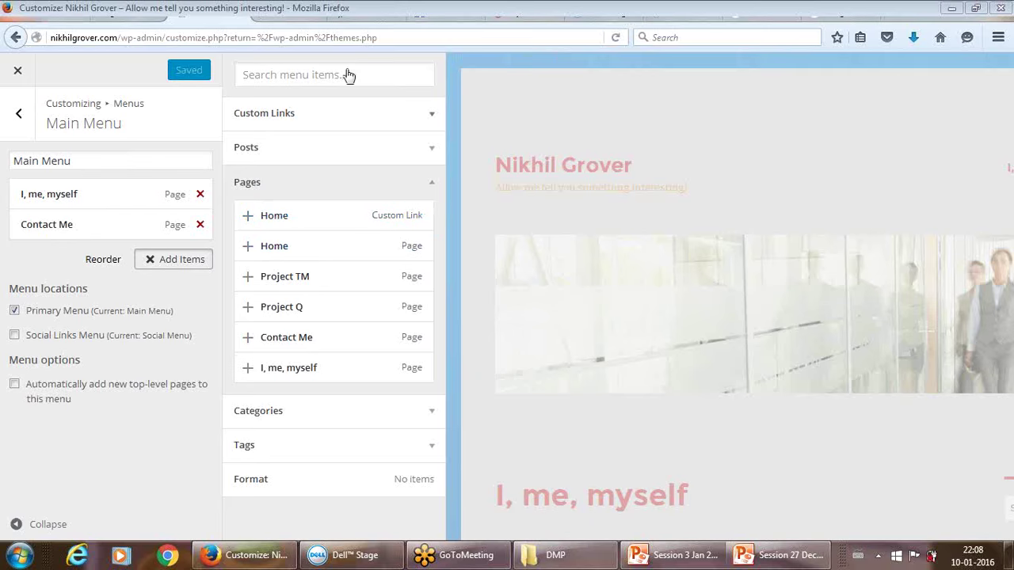
pyautogui.click(848, 81)
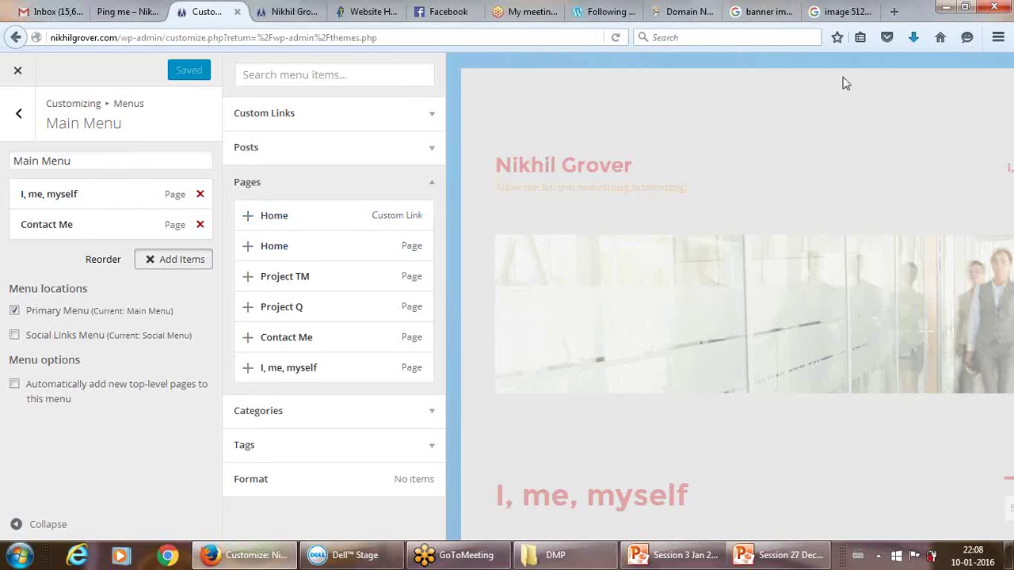
pyautogui.click(285, 13)
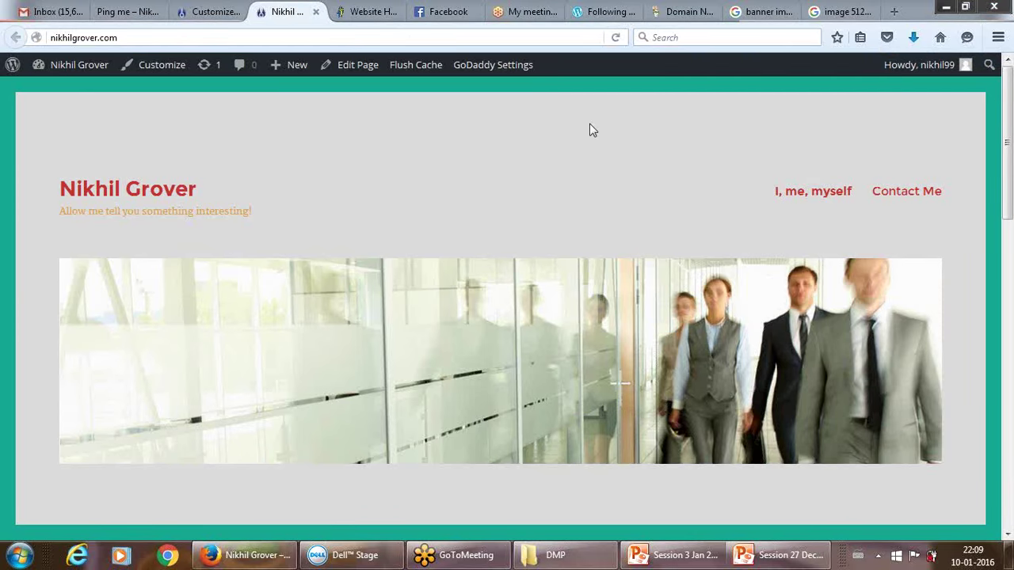
pyautogui.click(208, 11)
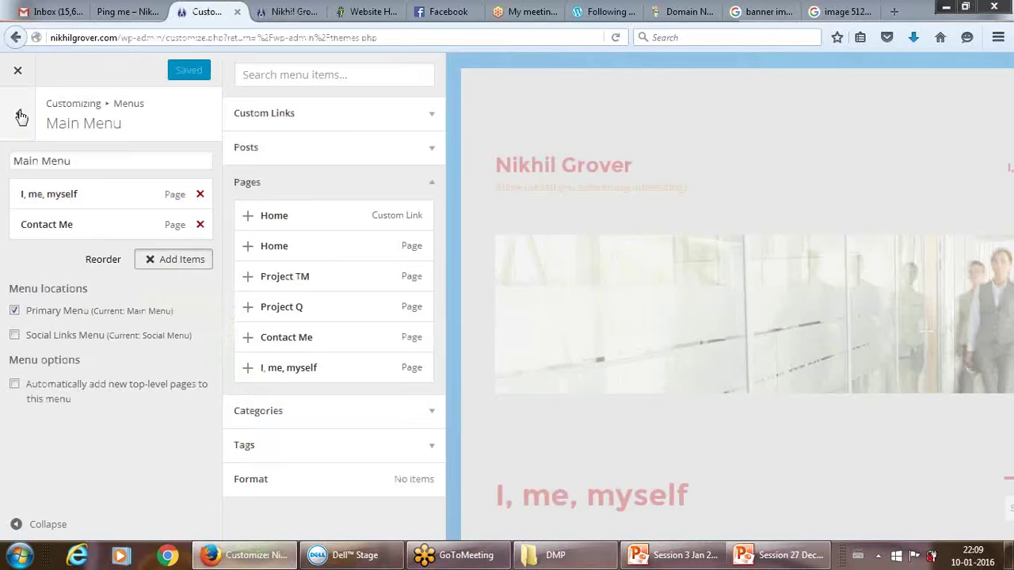
# Close the Customizer, review Pages > All Pages, then reopen Appearance > Customize.
pyautogui.click(21, 117)
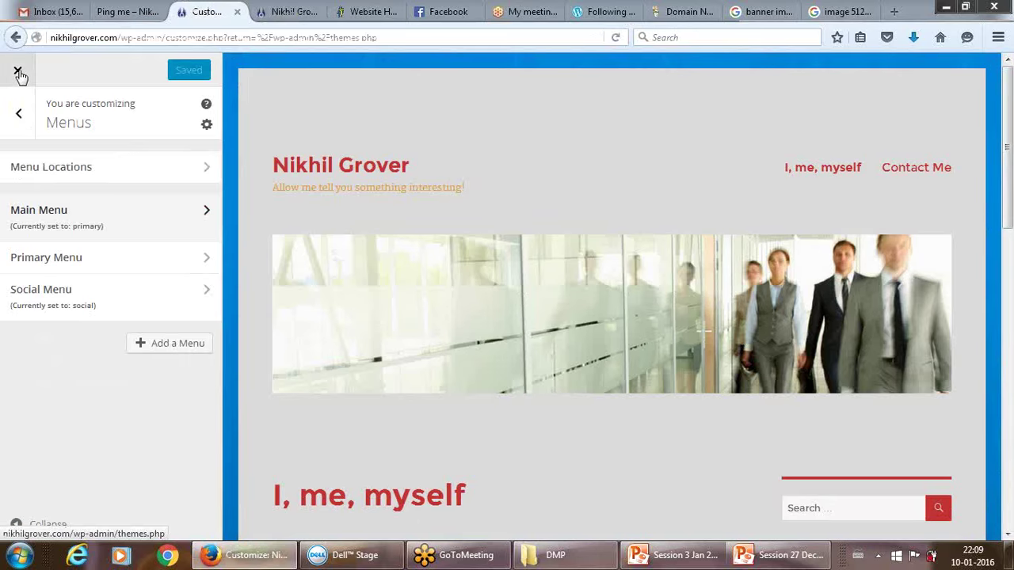
pyautogui.click(18, 72)
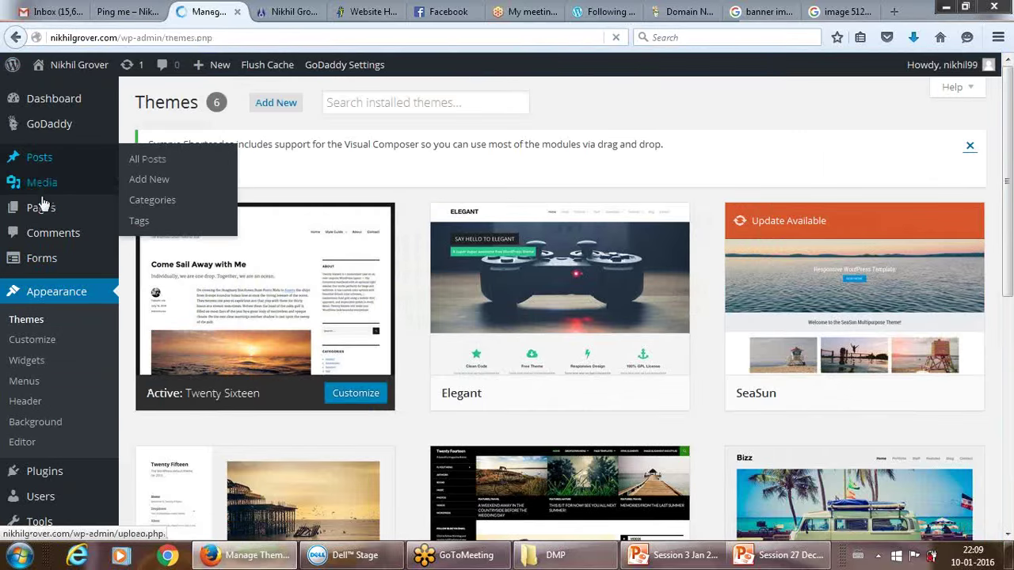
pyautogui.moveTo(41, 209)
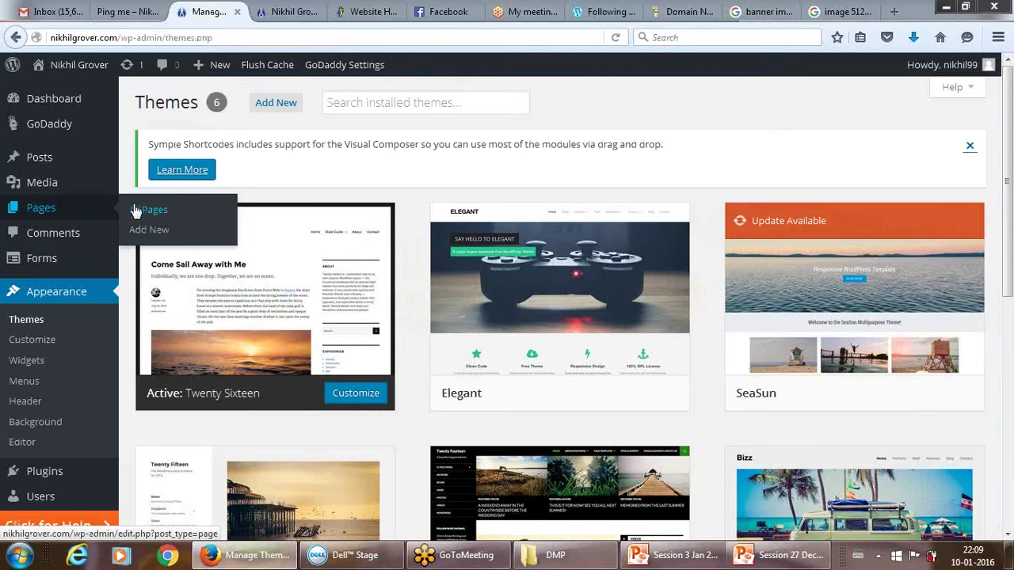
pyautogui.click(136, 210)
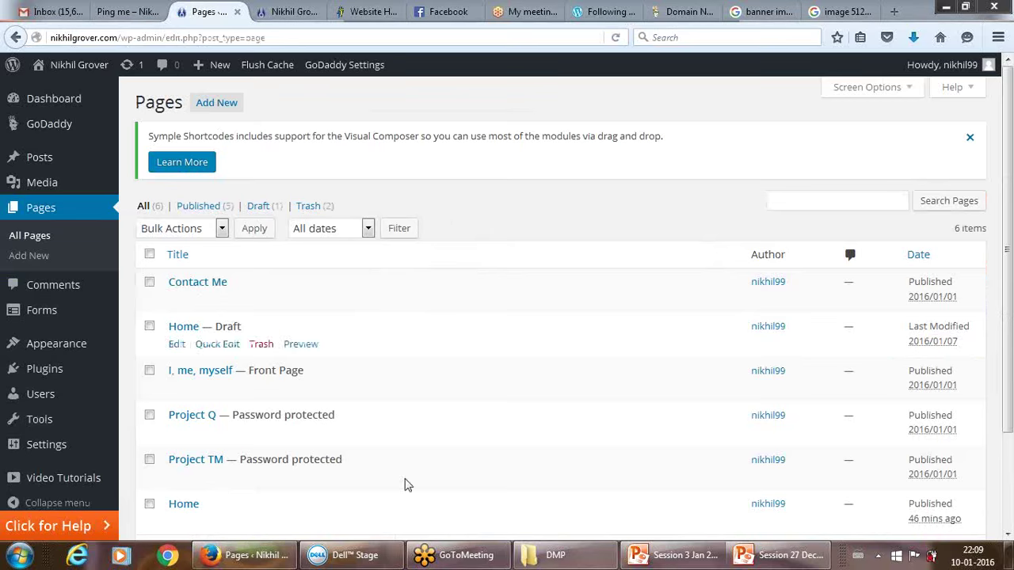
pyautogui.scroll(-2, 1010, 225)
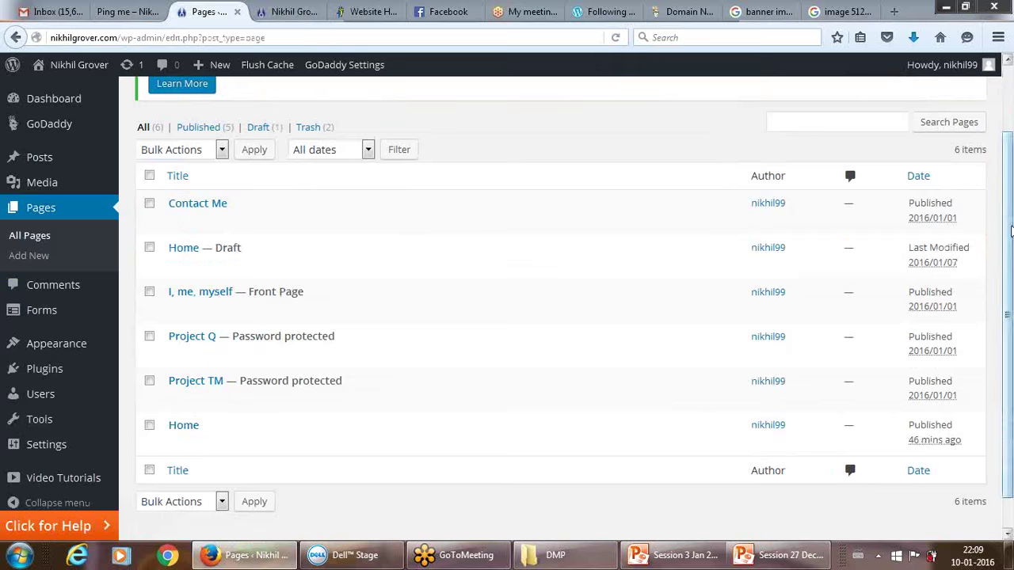
pyautogui.scroll(2, 1003, 271)
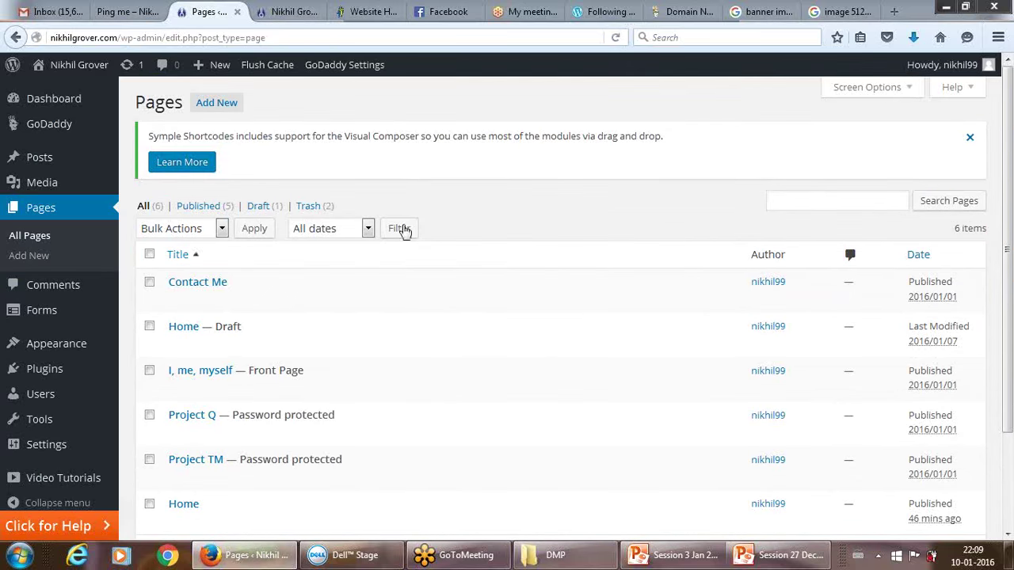
pyautogui.moveTo(38, 312)
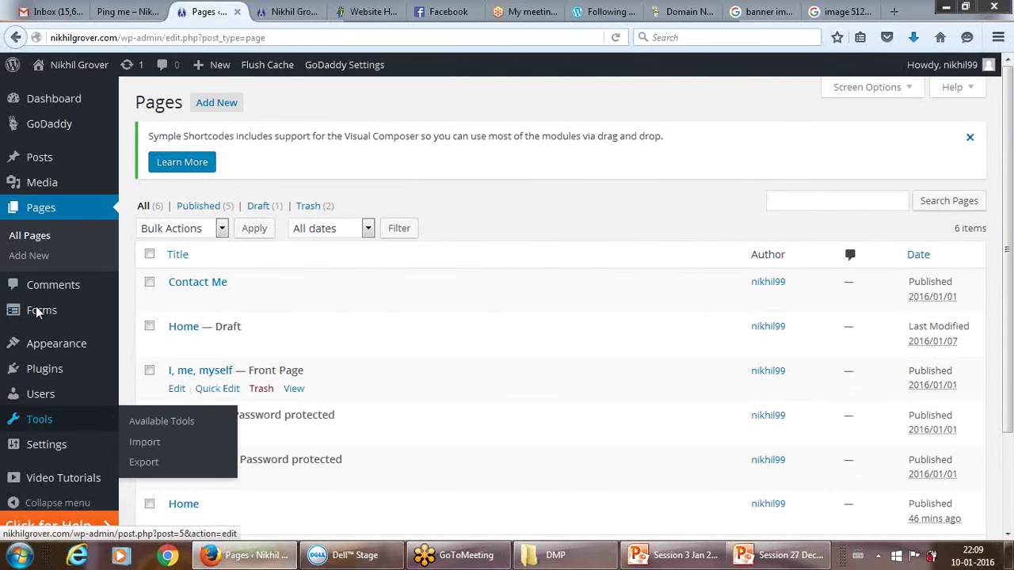
pyautogui.click(68, 345)
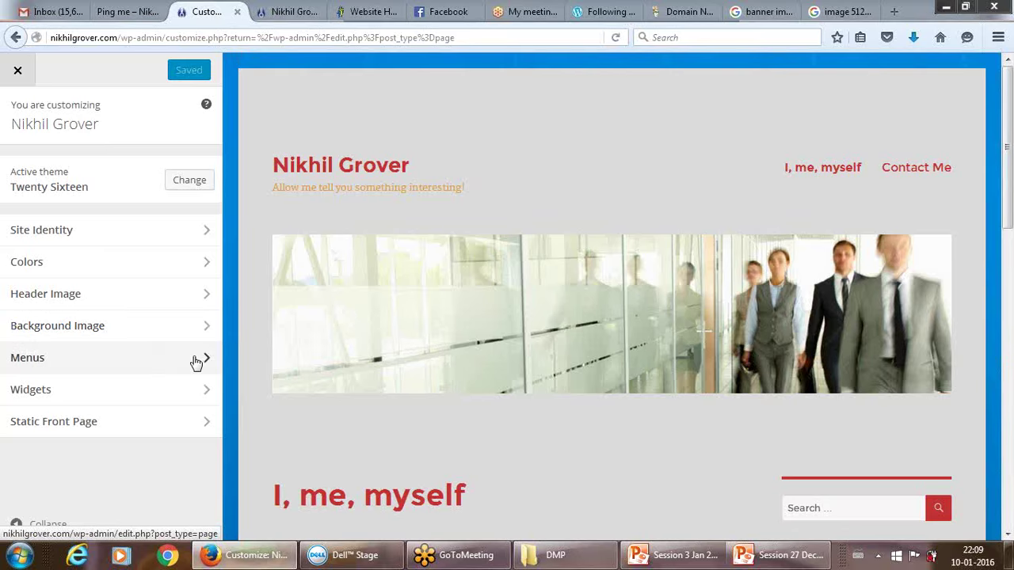
# Open Menus > Main Menu and its Add Items picker.
pyautogui.click(198, 358)
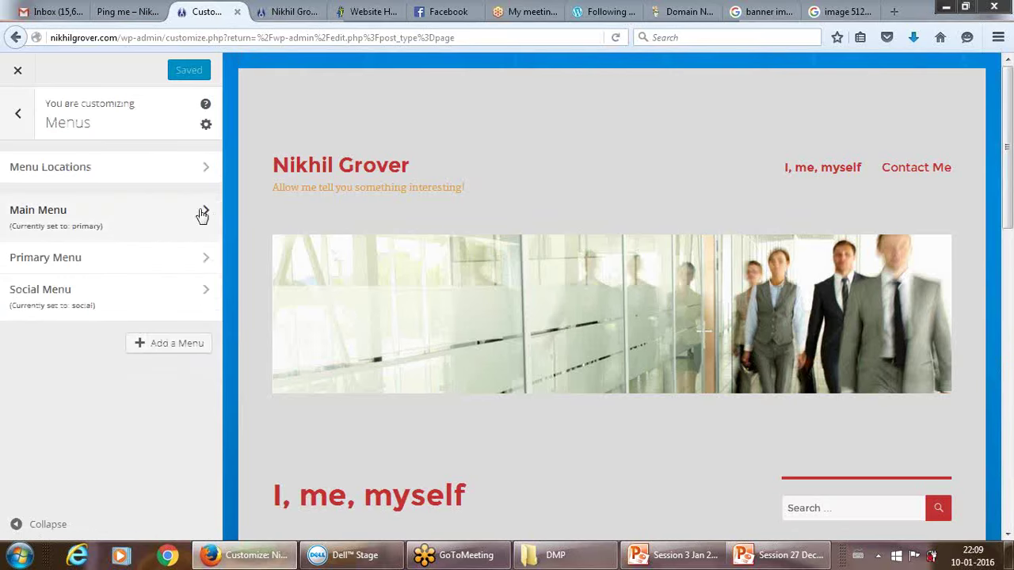
pyautogui.click(207, 215)
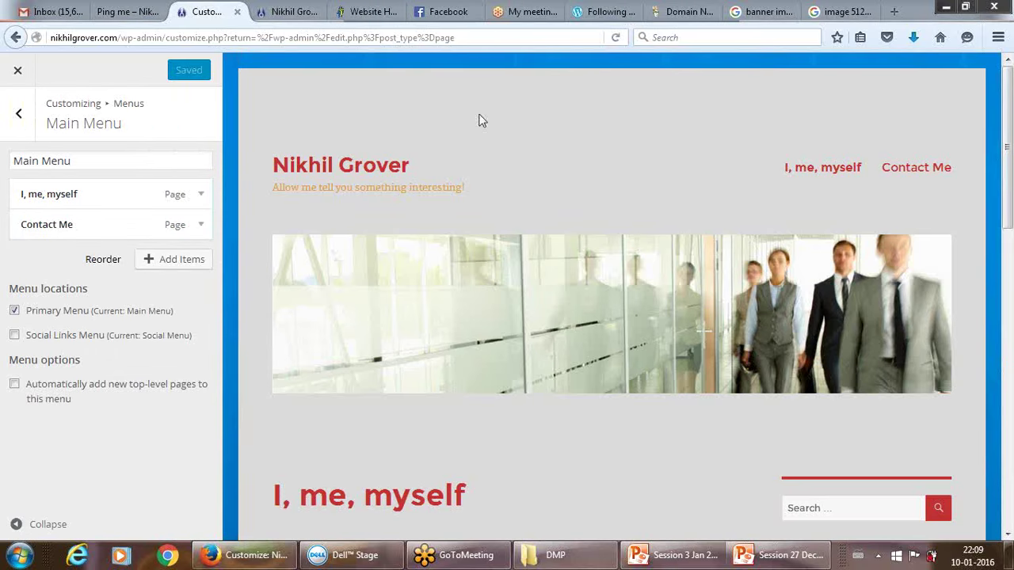
pyautogui.click(179, 262)
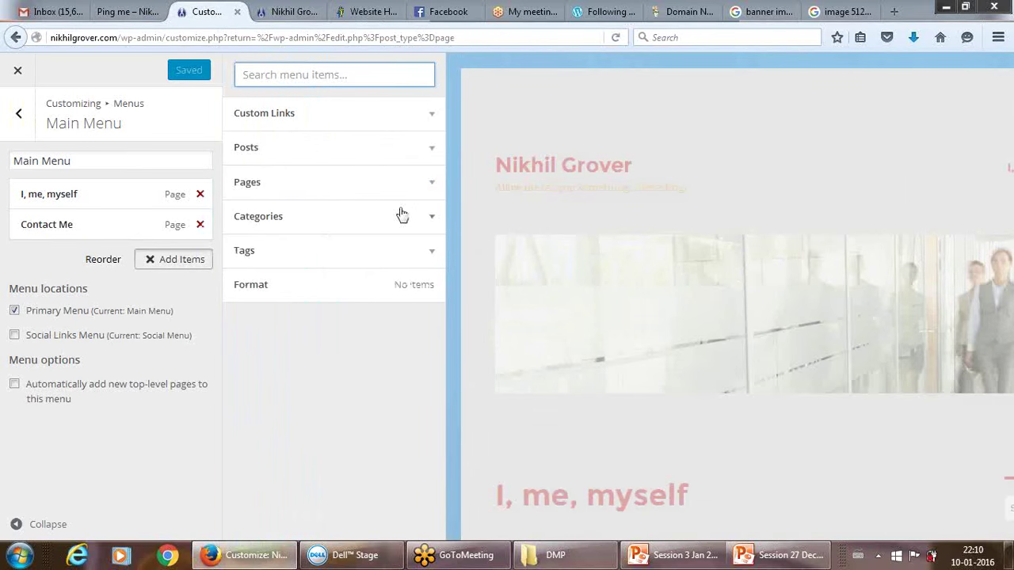
# Add the Home custom link from Pages to the Main Menu and publish it.
pyautogui.click(432, 182)
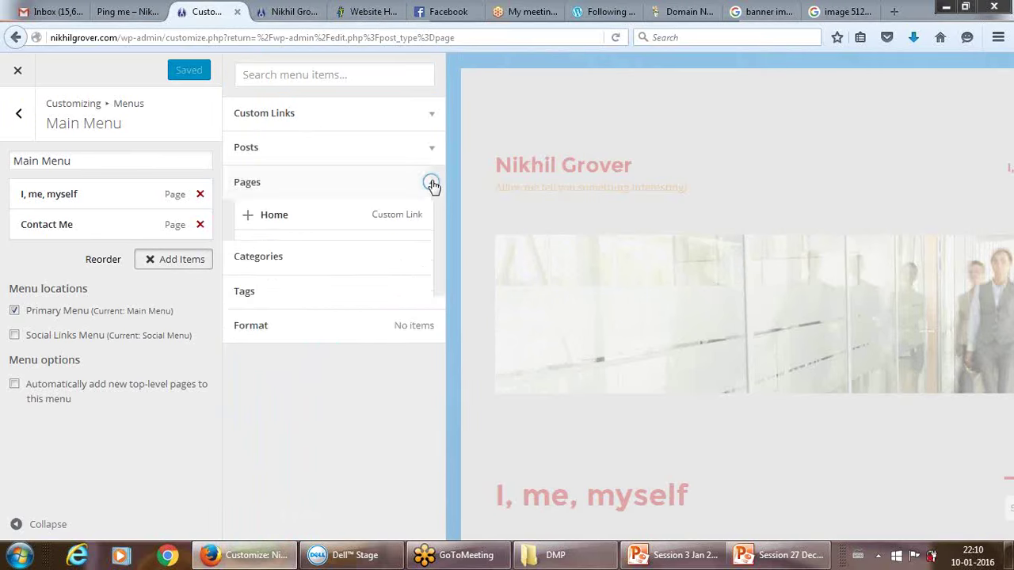
pyautogui.click(281, 221)
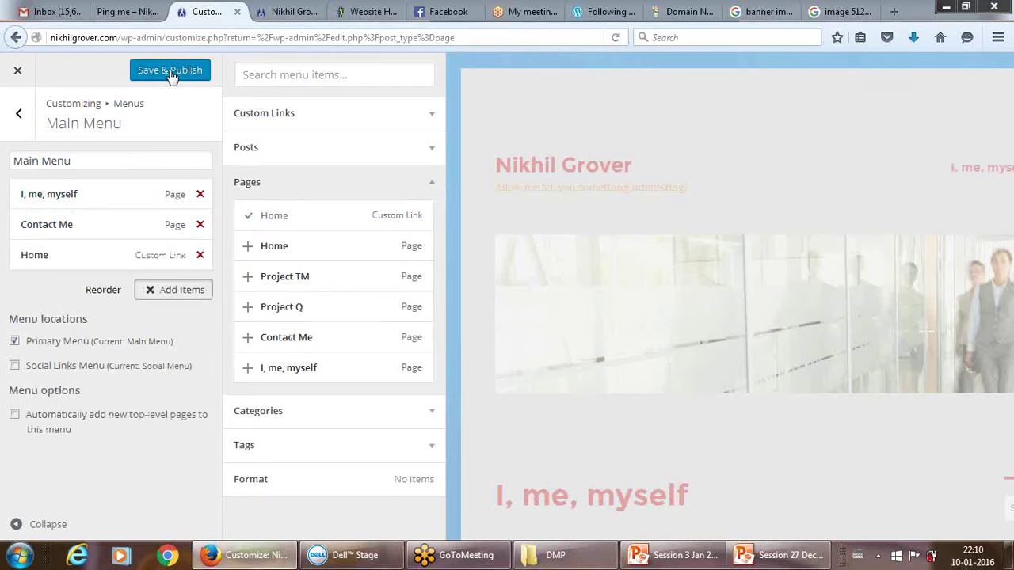
pyautogui.click(171, 72)
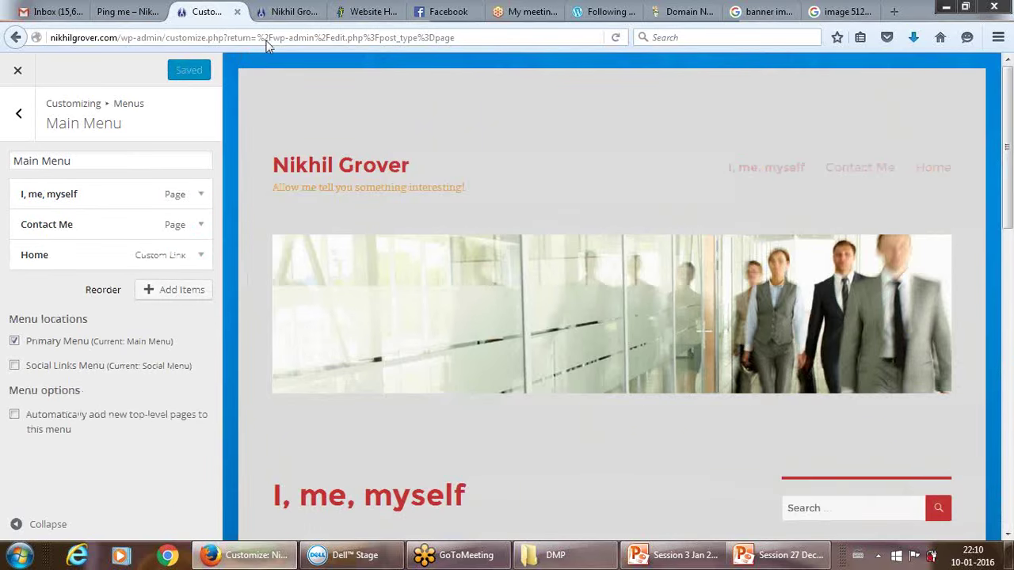
pyautogui.click(291, 16)
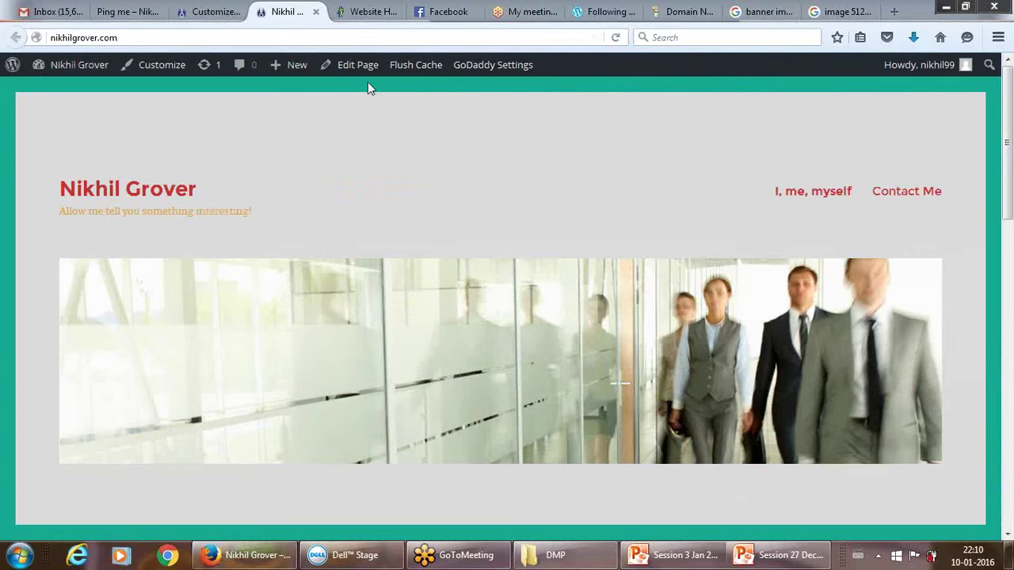
# Reload the live site, follow the new Home menu link and scroll the page.
pyautogui.click(616, 38)
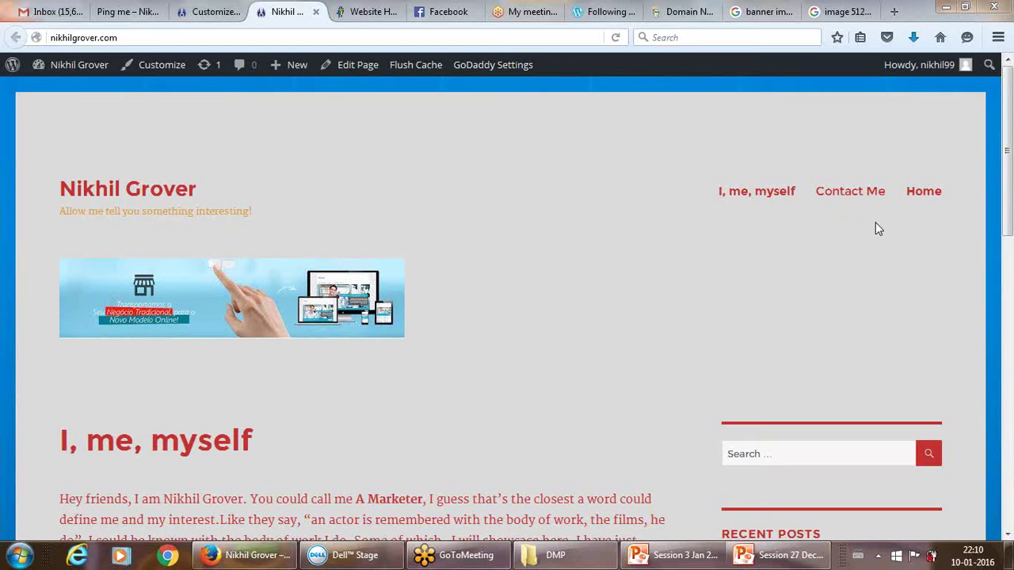
pyautogui.click(923, 191)
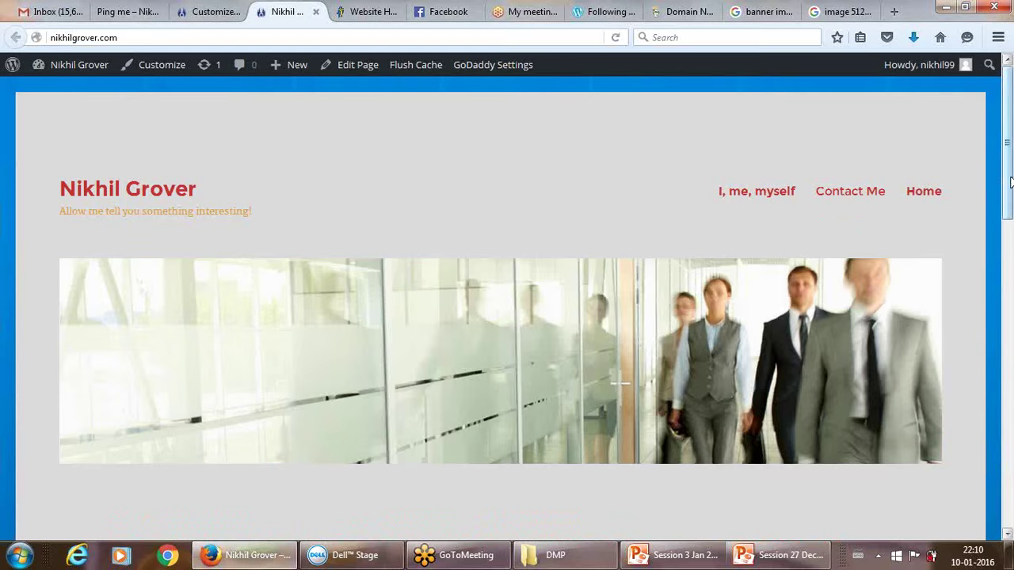
pyautogui.moveTo(1011, 182); pyautogui.dragTo(1008, 303)
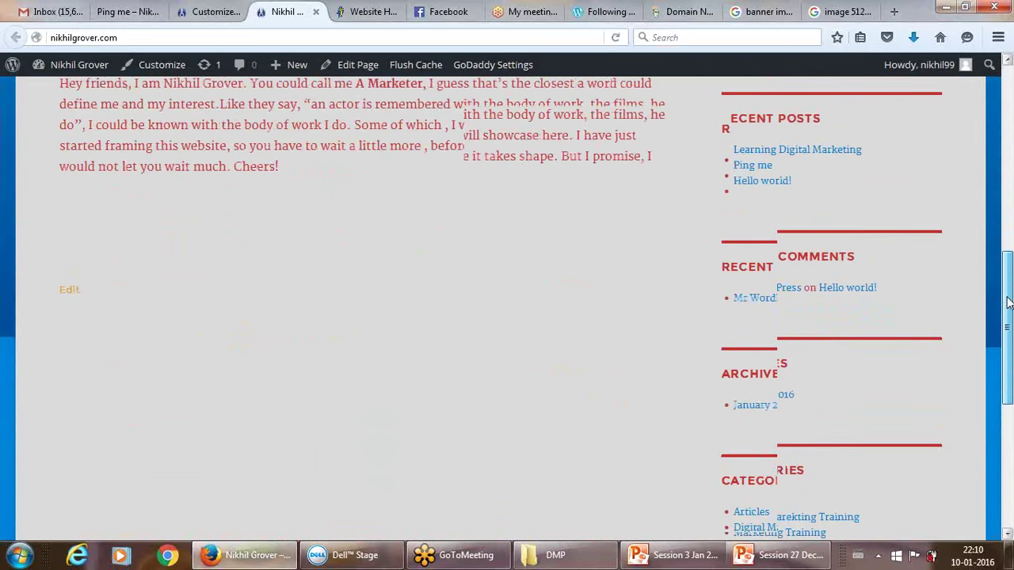
pyautogui.scroll(10, 1009, 303)
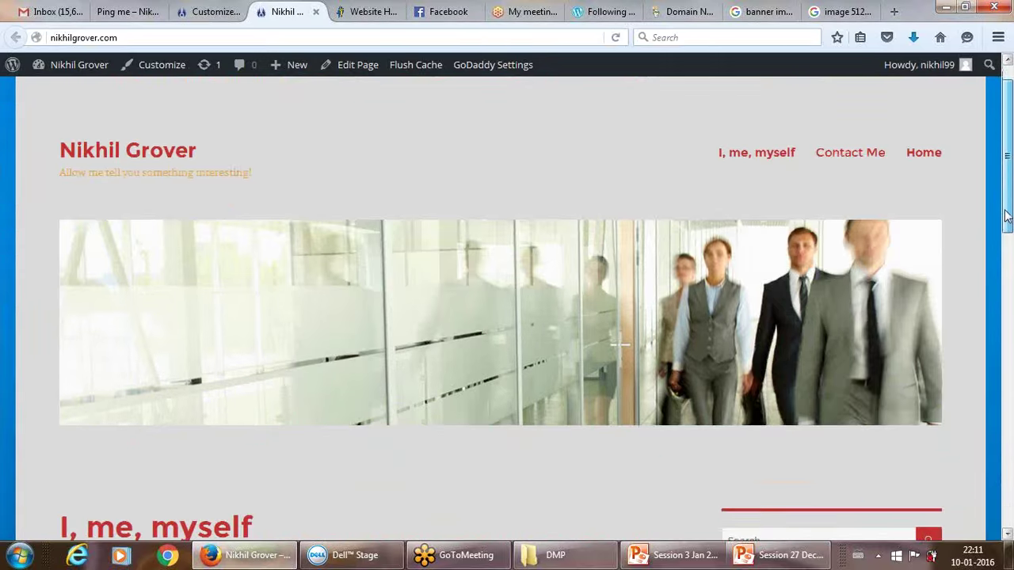
pyautogui.moveTo(1007, 215); pyautogui.dragTo(1007, 171)
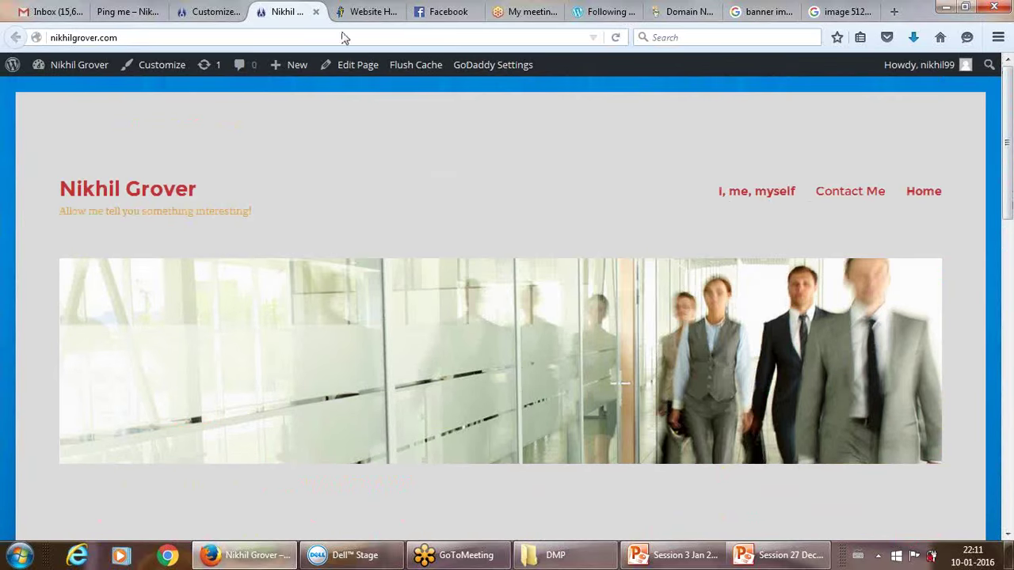
pyautogui.click(210, 10)
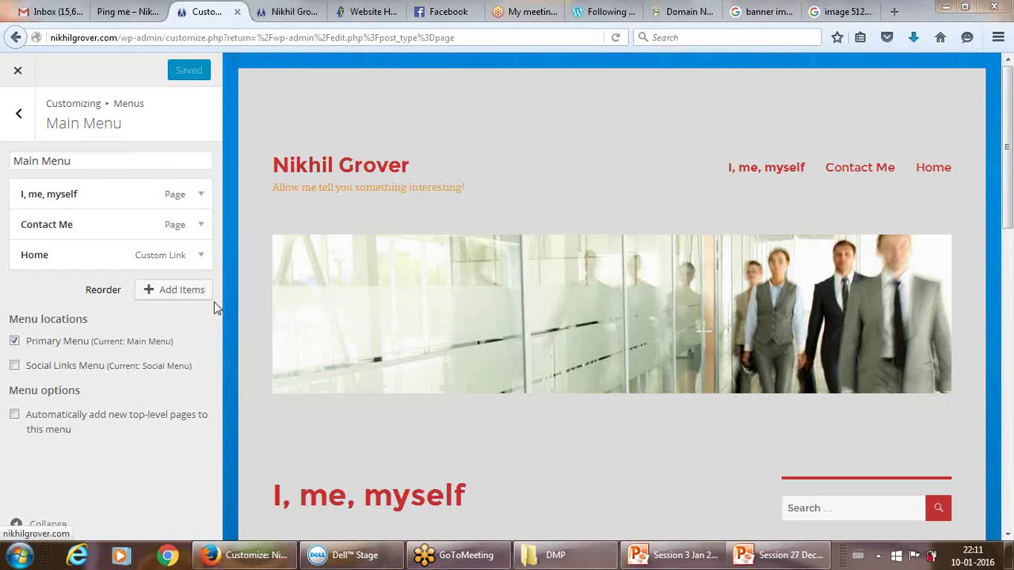
# Inspect the I, me, myself and Home menu items, then start a new menu from Menus.
pyautogui.click(198, 198)
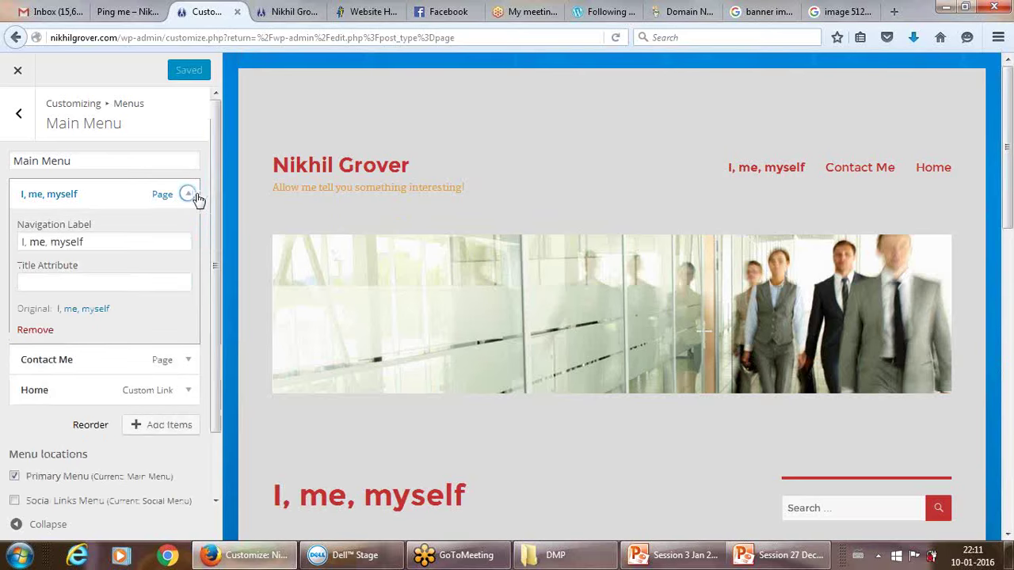
pyautogui.click(198, 198)
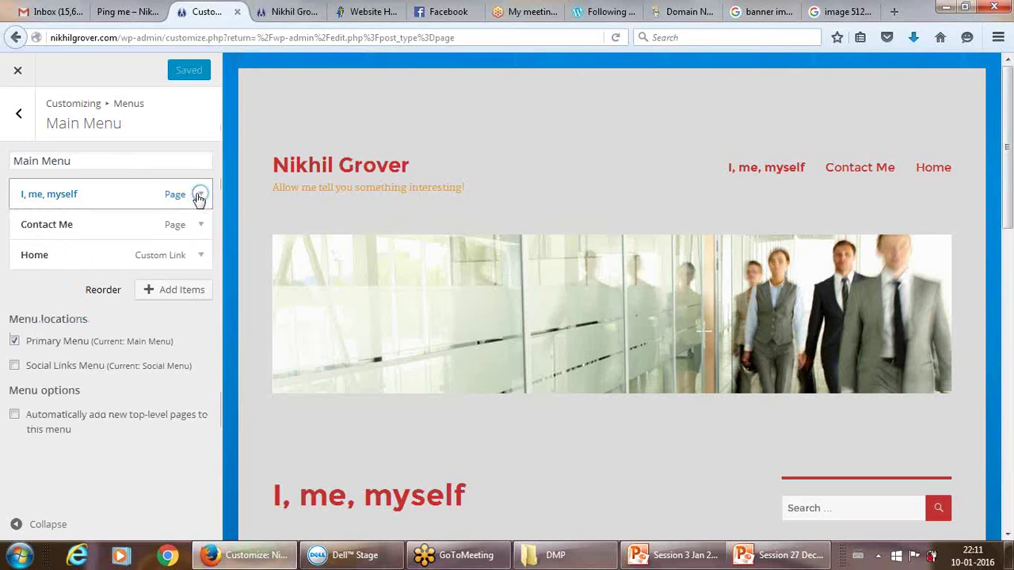
pyautogui.click(200, 257)
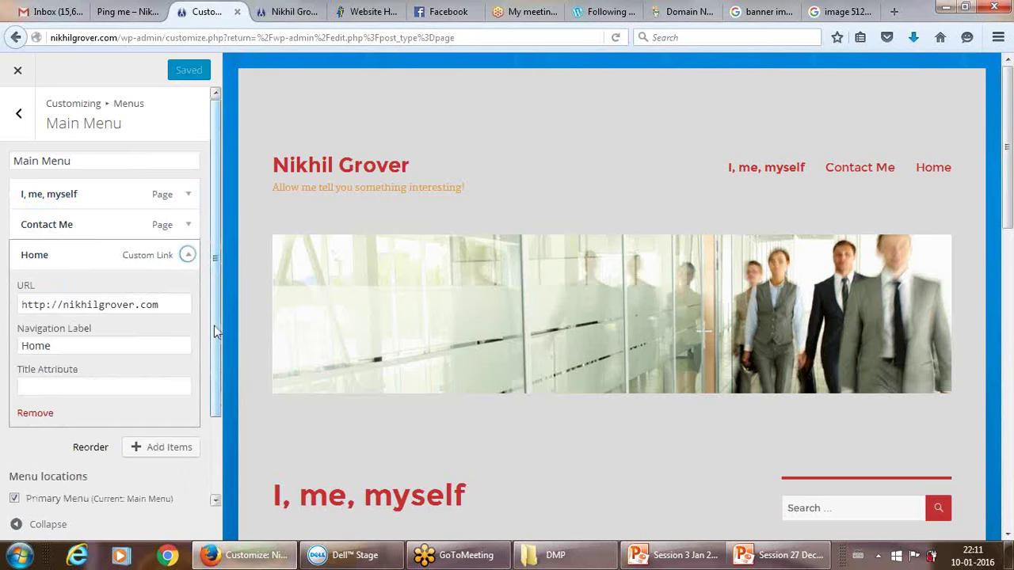
pyautogui.moveTo(216, 325); pyautogui.dragTo(219, 234)
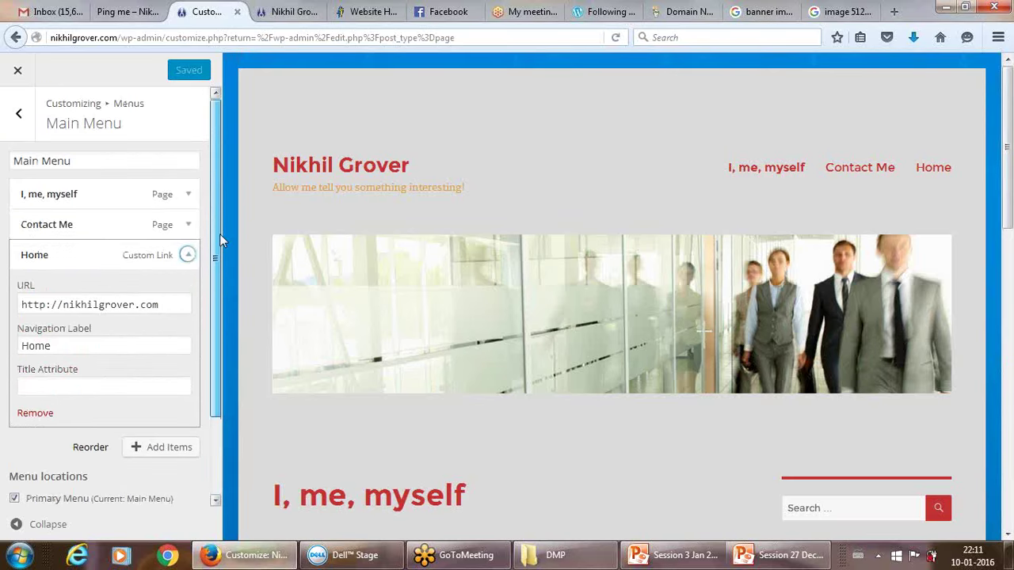
pyautogui.click(18, 114)
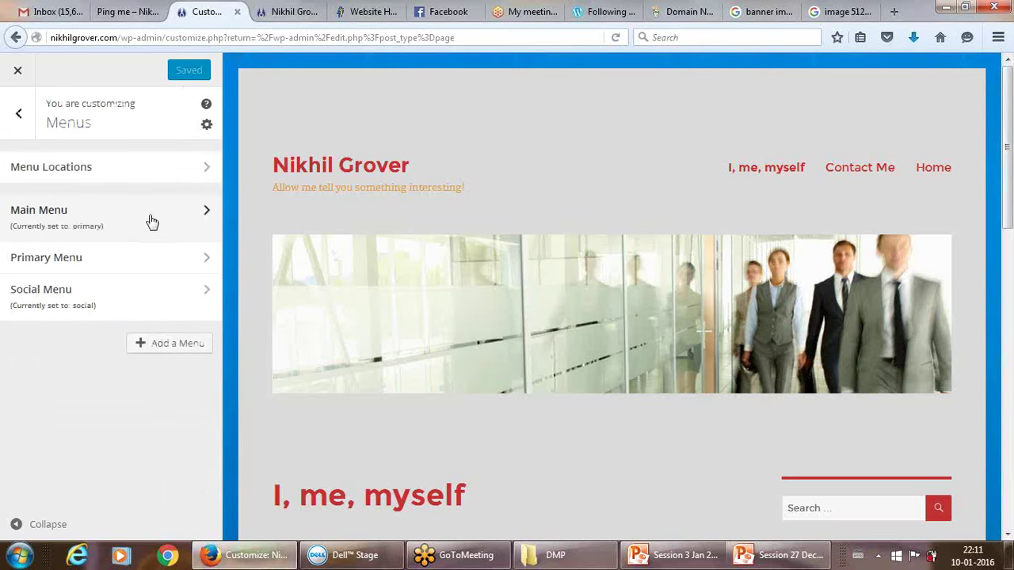
pyautogui.click(206, 209)
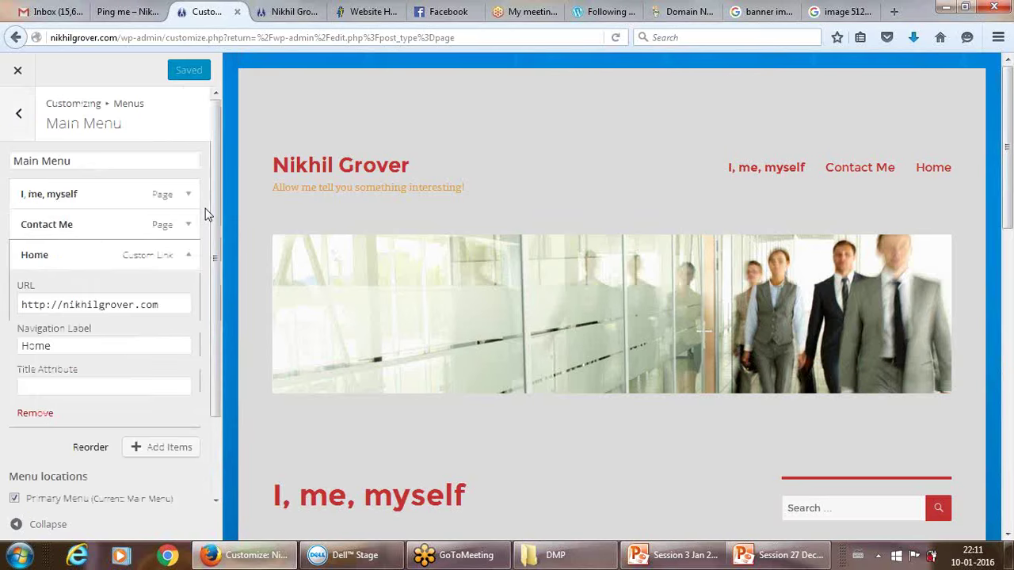
pyautogui.click(20, 113)
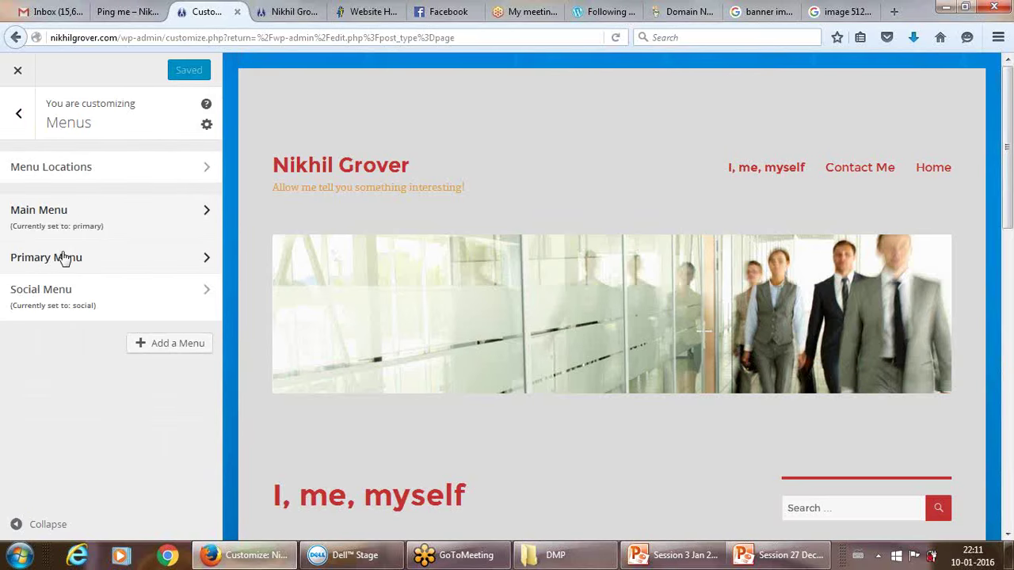
pyautogui.click(143, 349)
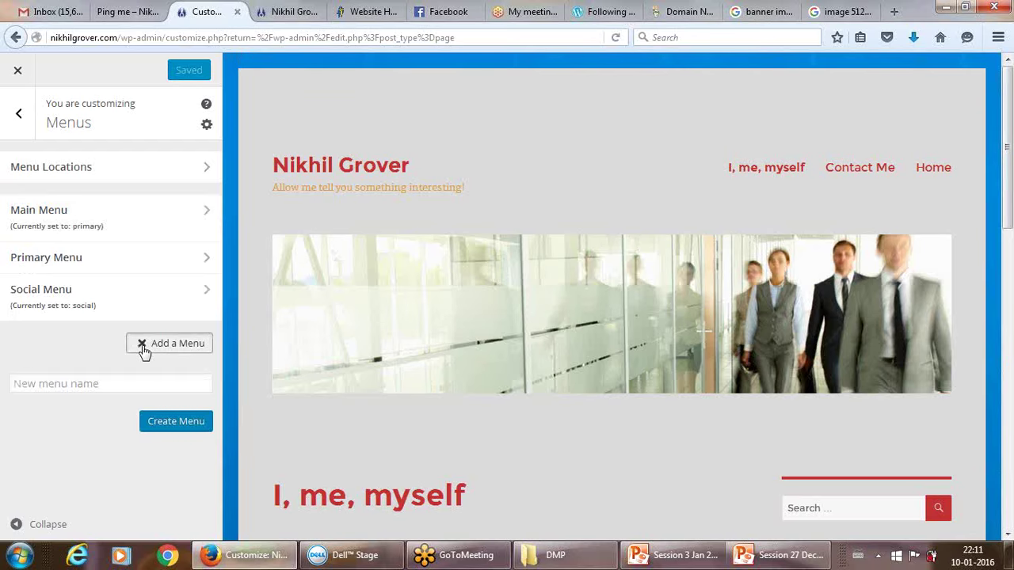
pyautogui.click(57, 168)
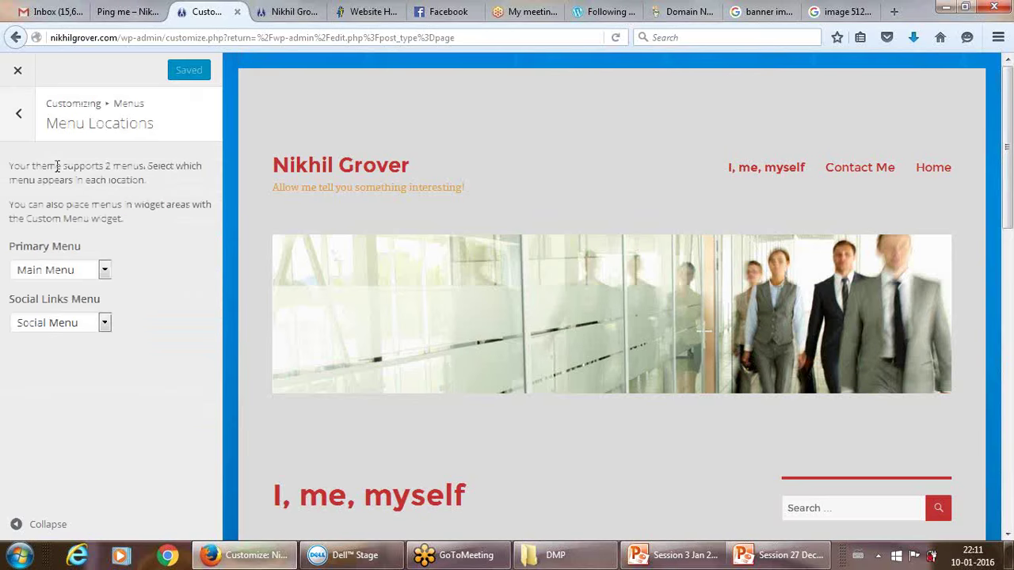
pyautogui.click(103, 270)
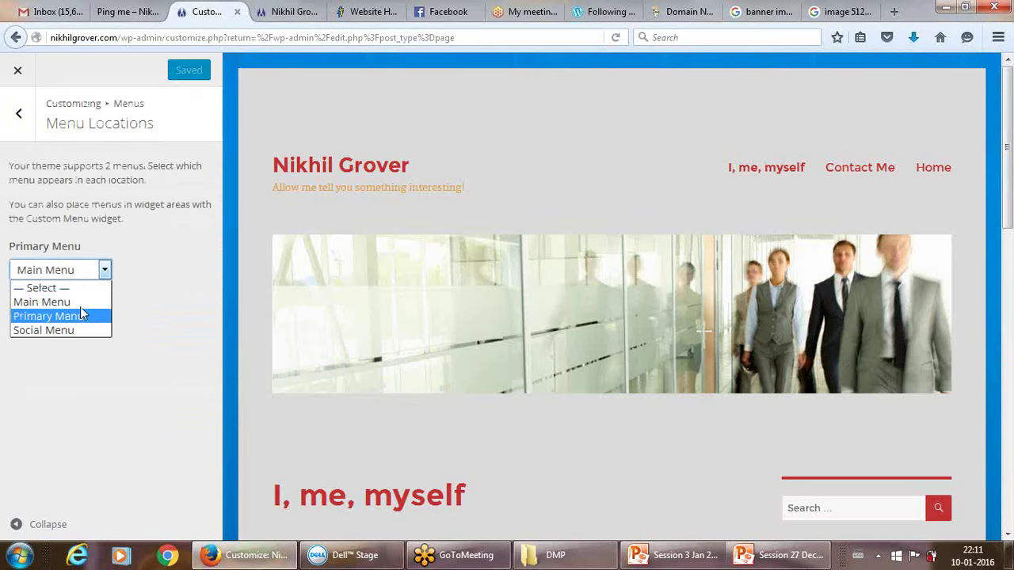
pyautogui.click(80, 304)
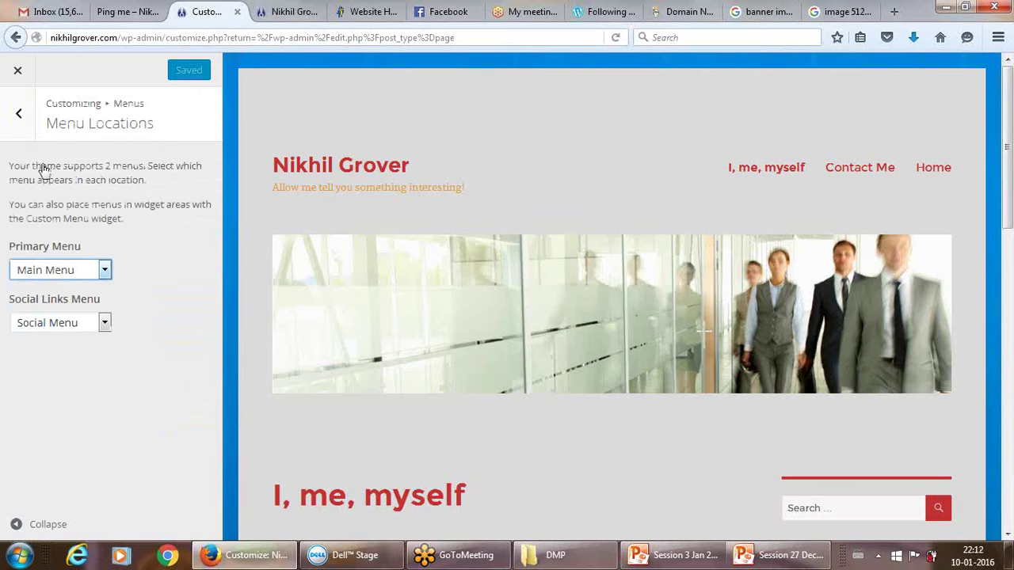
pyautogui.click(18, 115)
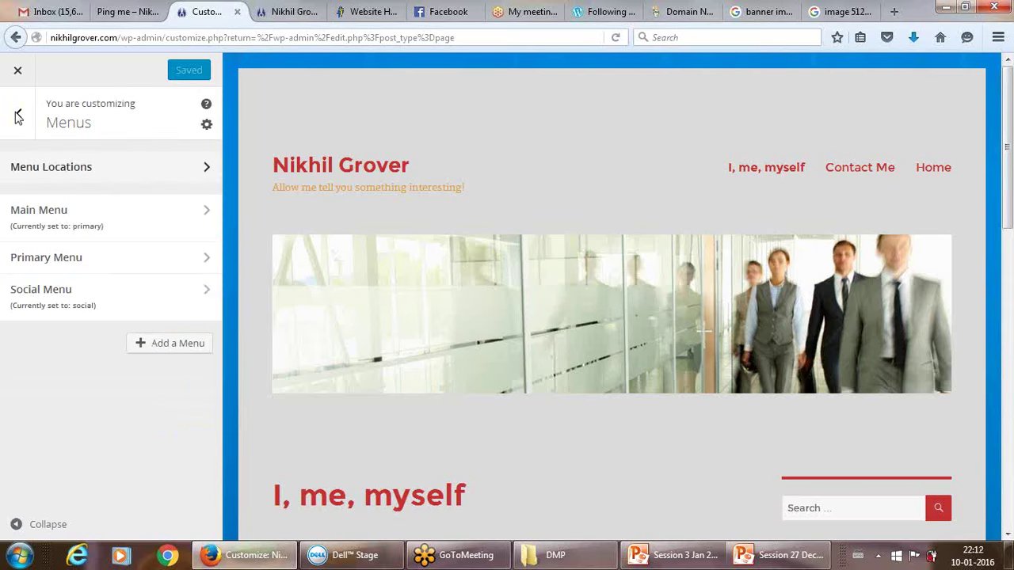
pyautogui.click(198, 267)
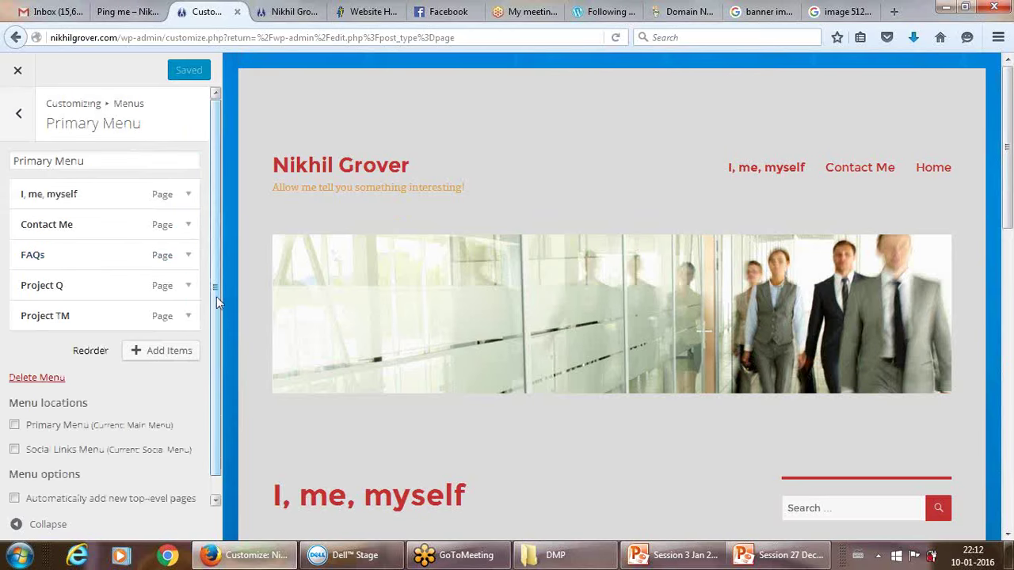
pyautogui.moveTo(216, 296); pyautogui.dragTo(216, 385)
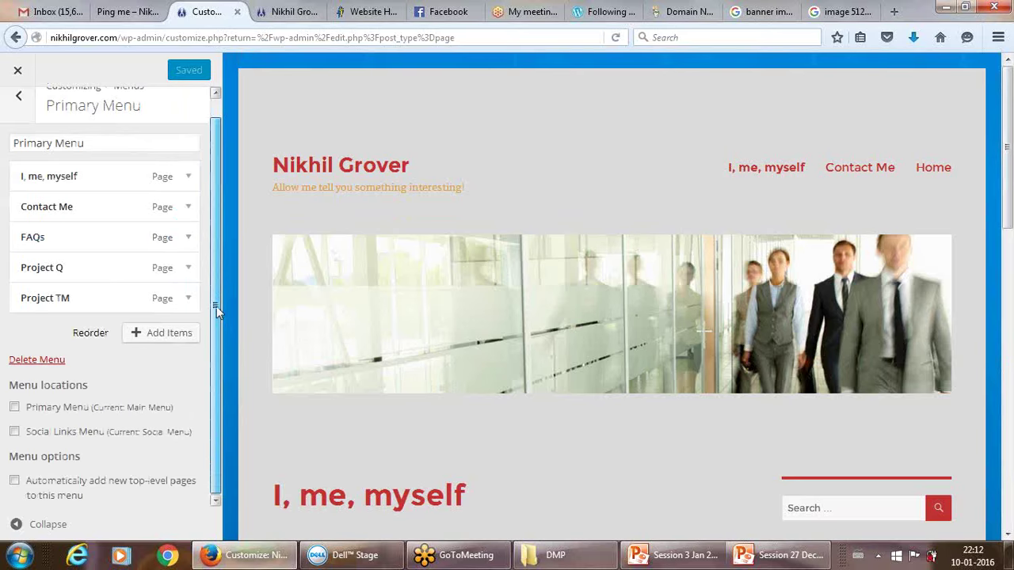
pyautogui.moveTo(216, 306); pyautogui.dragTo(217, 280)
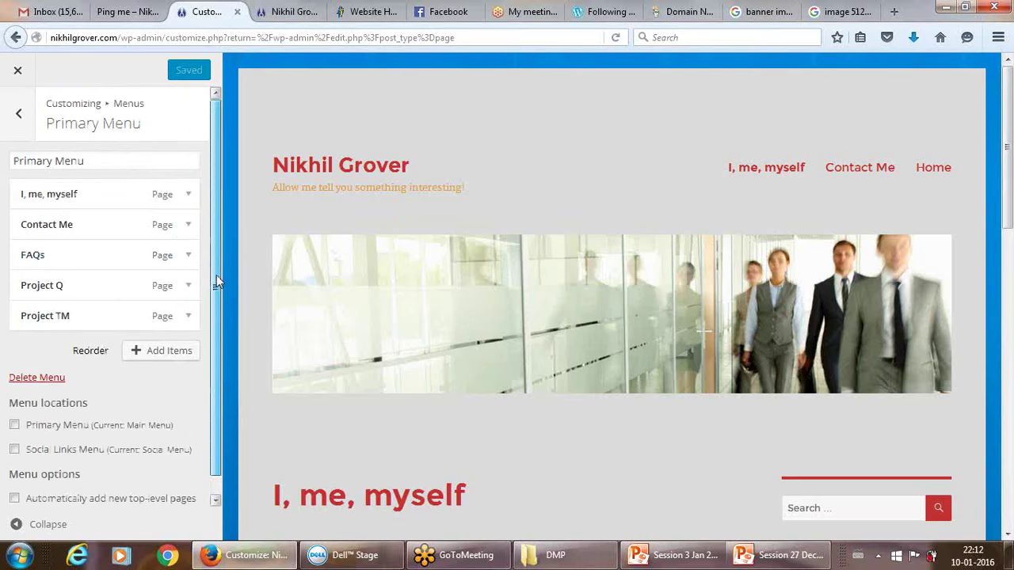
pyautogui.click(22, 113)
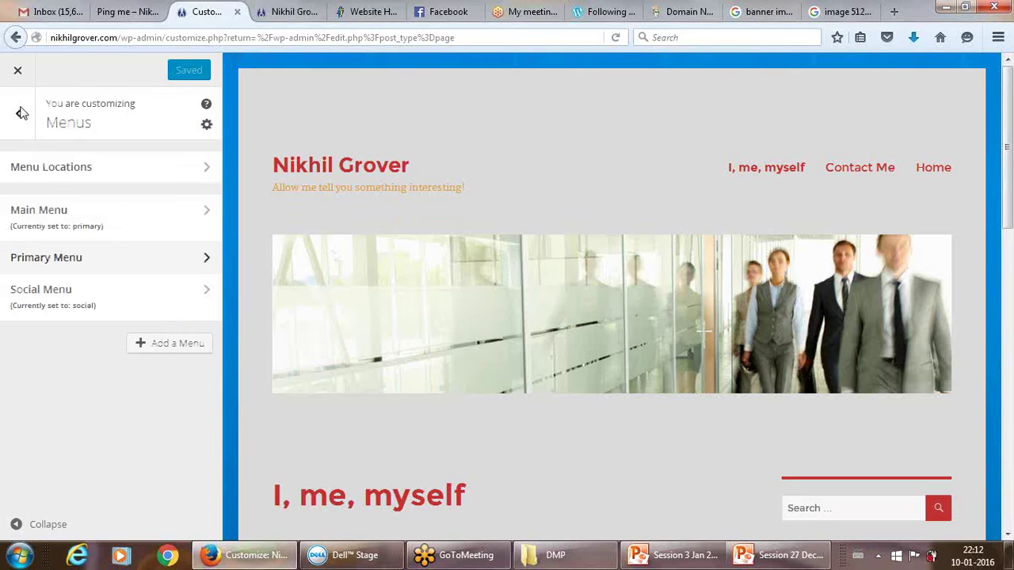
# Move Home to the top of the Main Menu, keep Contact Me top-level, and publish.
pyautogui.click(62, 215)
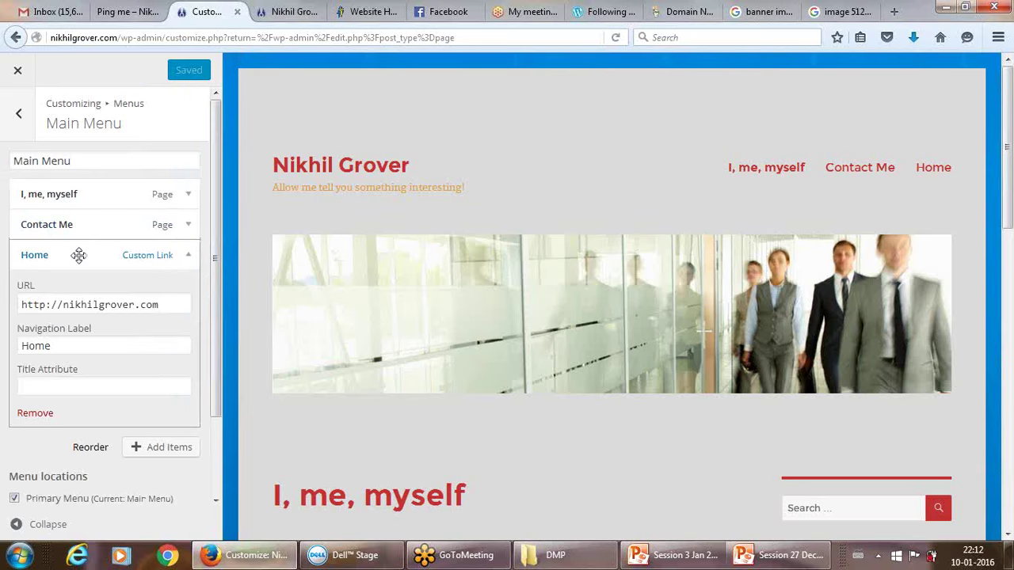
pyautogui.moveTo(78, 254); pyautogui.dragTo(79, 182)
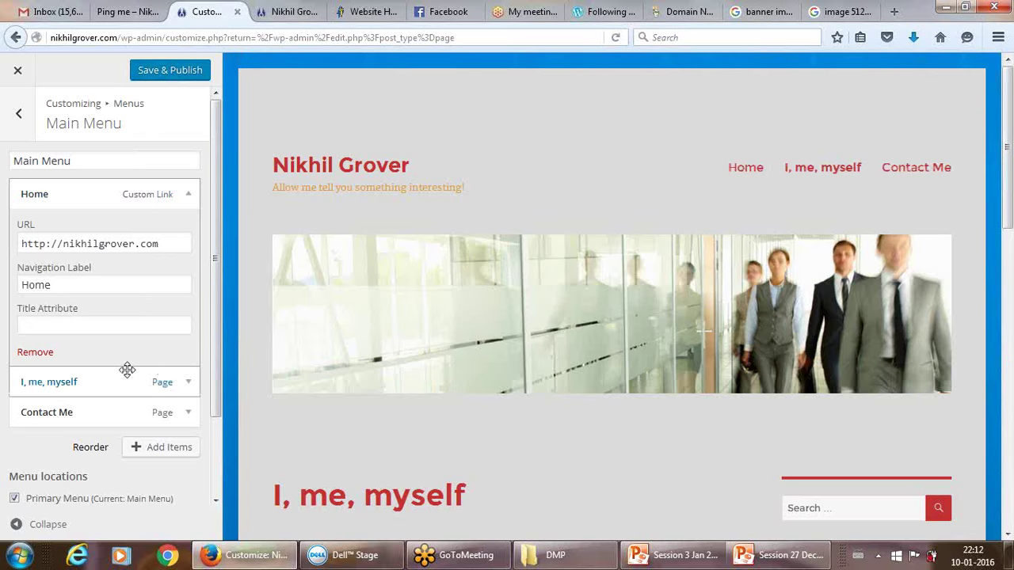
pyautogui.click(188, 194)
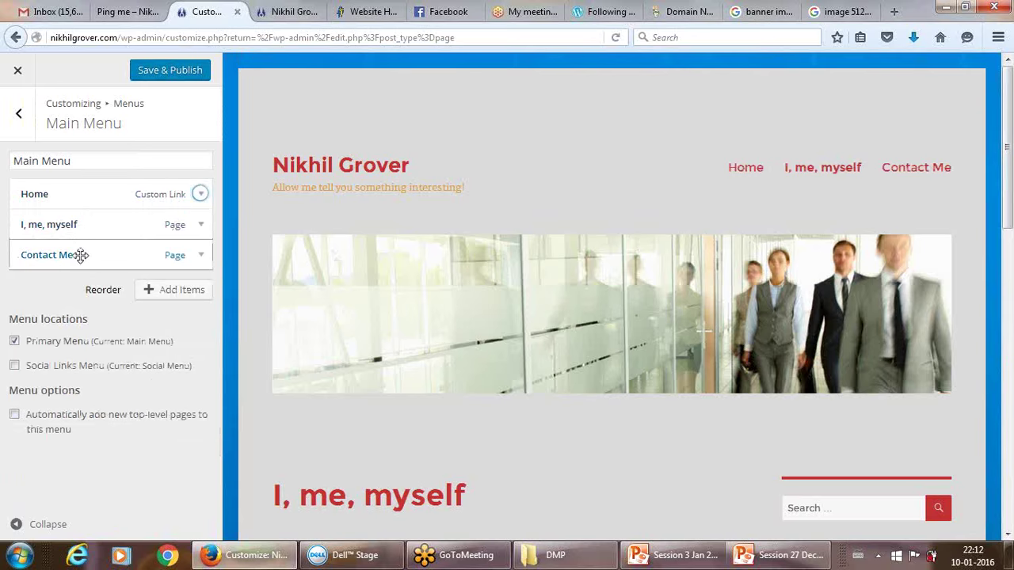
pyautogui.moveTo(80, 254); pyautogui.dragTo(80, 224)
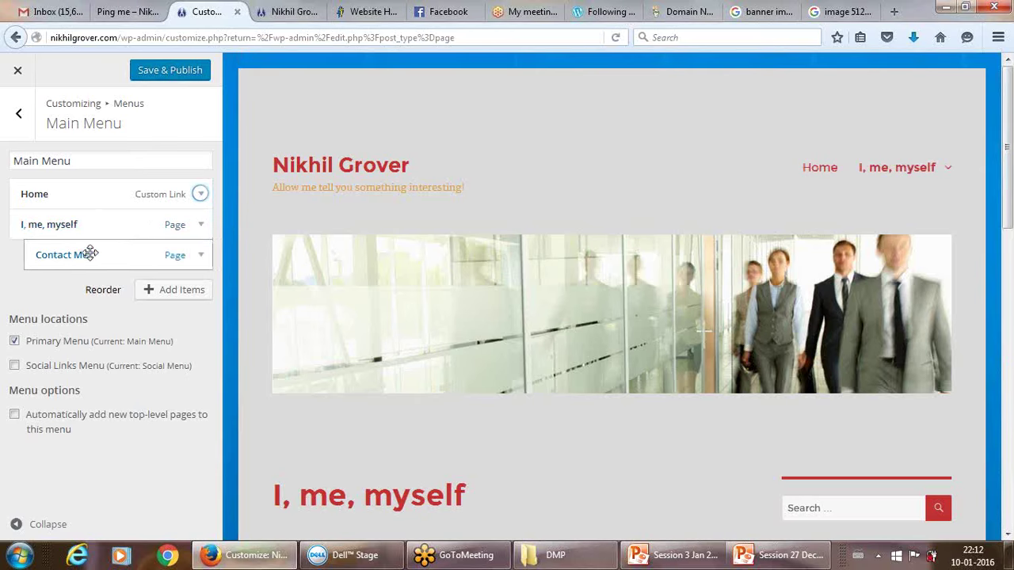
pyautogui.moveTo(117, 255); pyautogui.dragTo(92, 255)
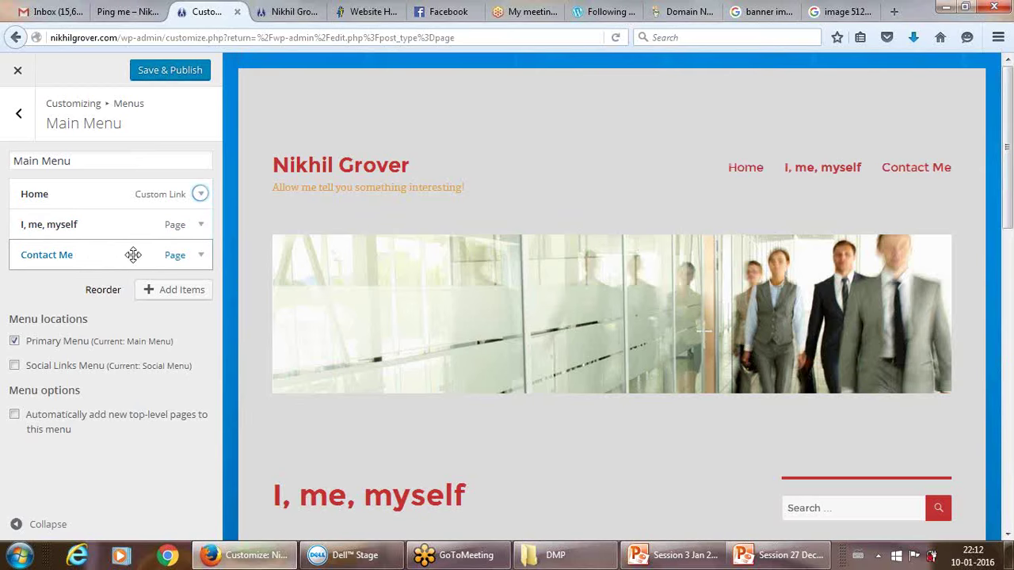
pyautogui.moveTo(132, 255); pyautogui.dragTo(154, 236)
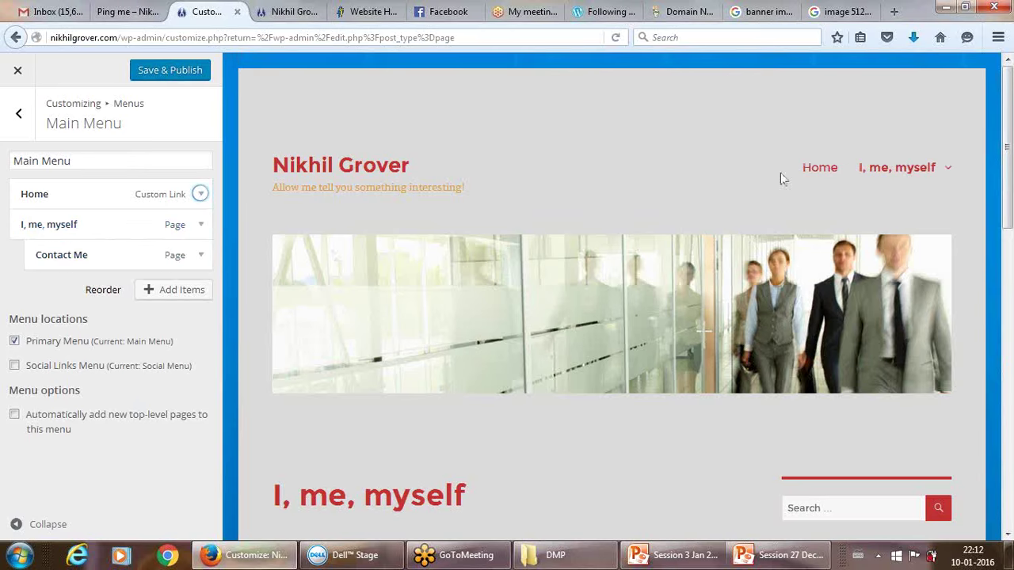
pyautogui.moveTo(948, 168)
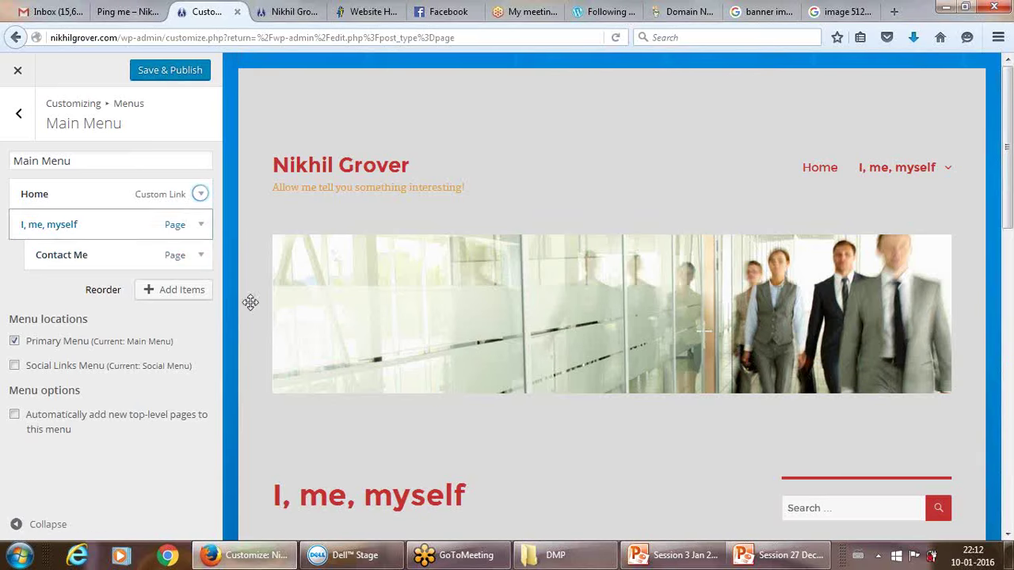
pyautogui.moveTo(104, 254); pyautogui.dragTo(91, 258)
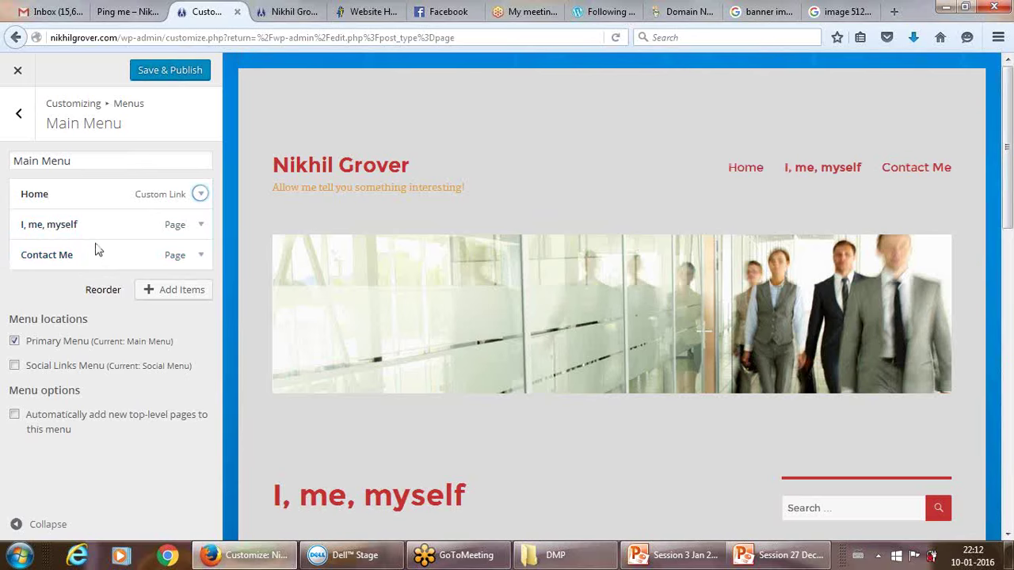
pyautogui.click(172, 62)
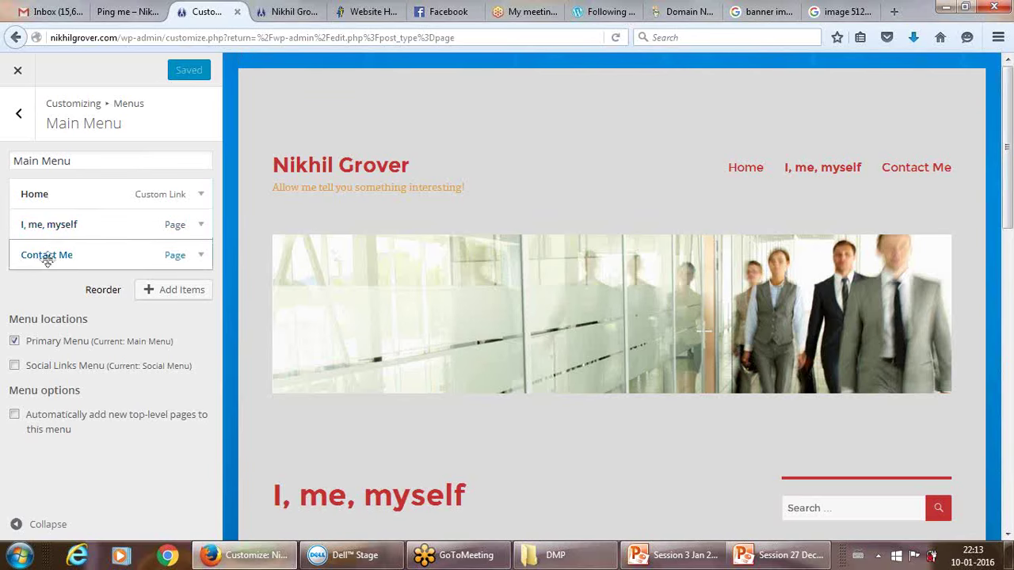
# Recheck that Contact Me stays top-level after 'I, me, myself', then publish again.
pyautogui.moveTo(57, 256); pyautogui.dragTo(77, 253)
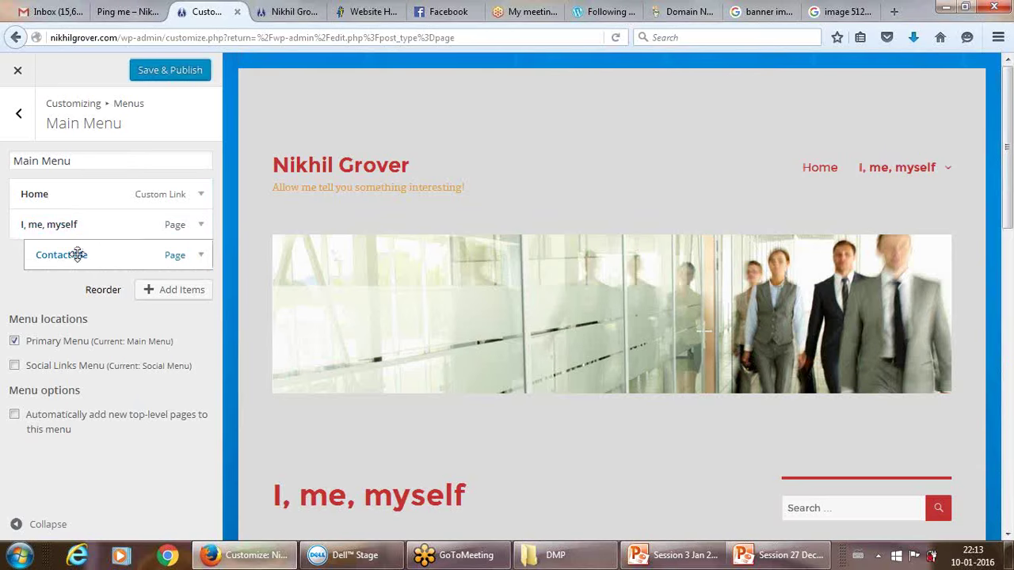
pyautogui.moveTo(874, 177)
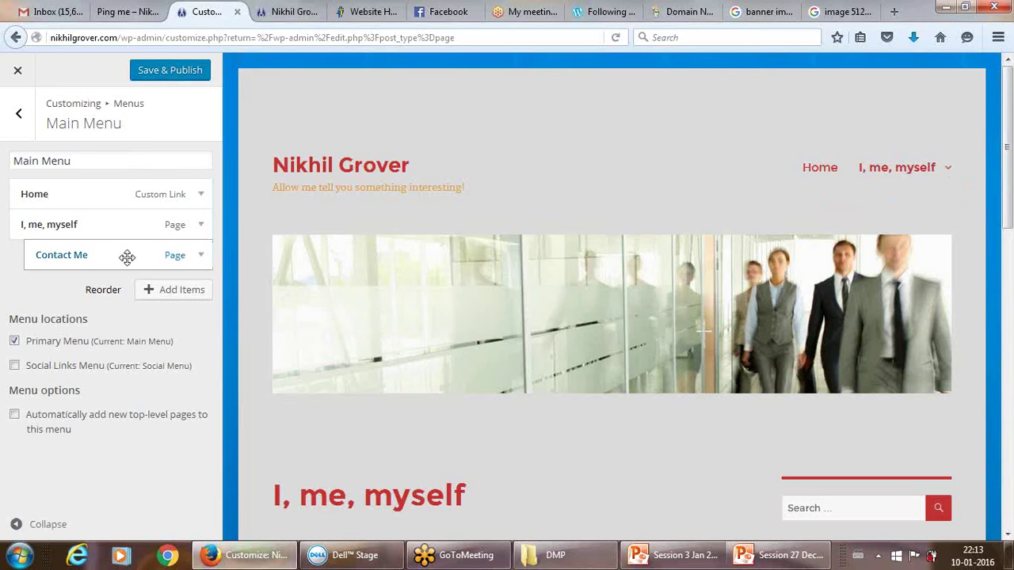
pyautogui.moveTo(127, 256); pyautogui.dragTo(115, 259)
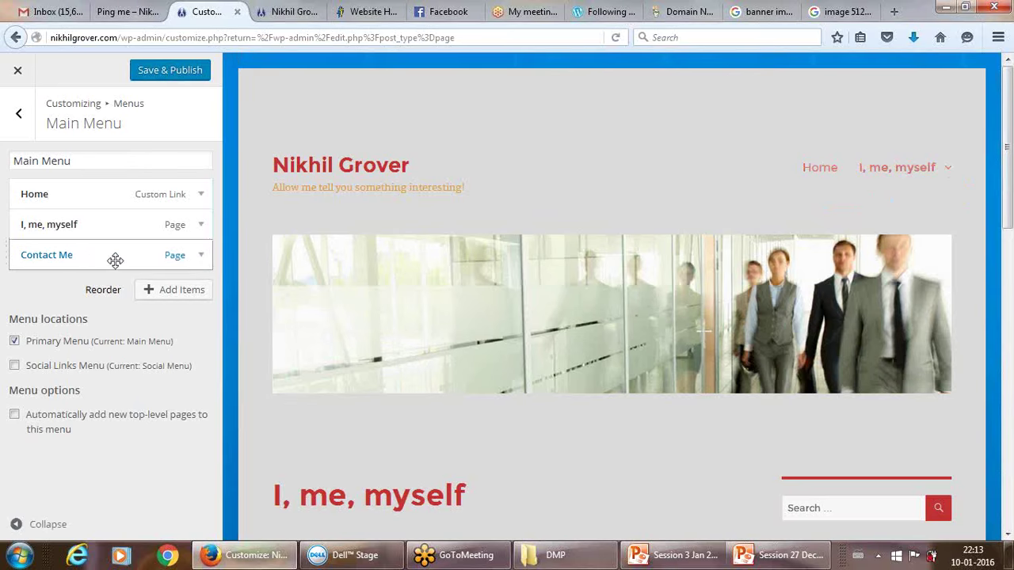
pyautogui.click(166, 72)
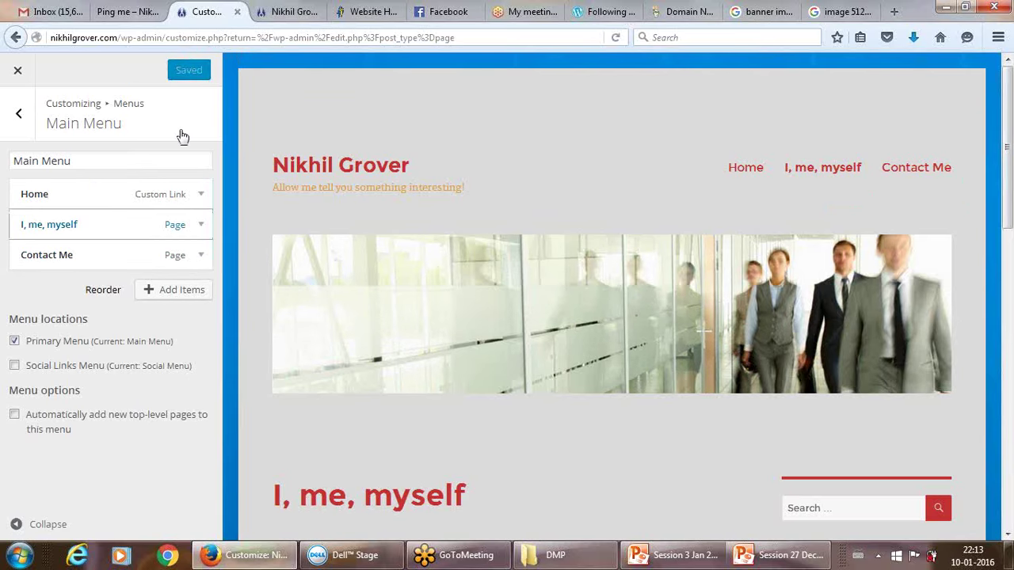
pyautogui.click(269, 11)
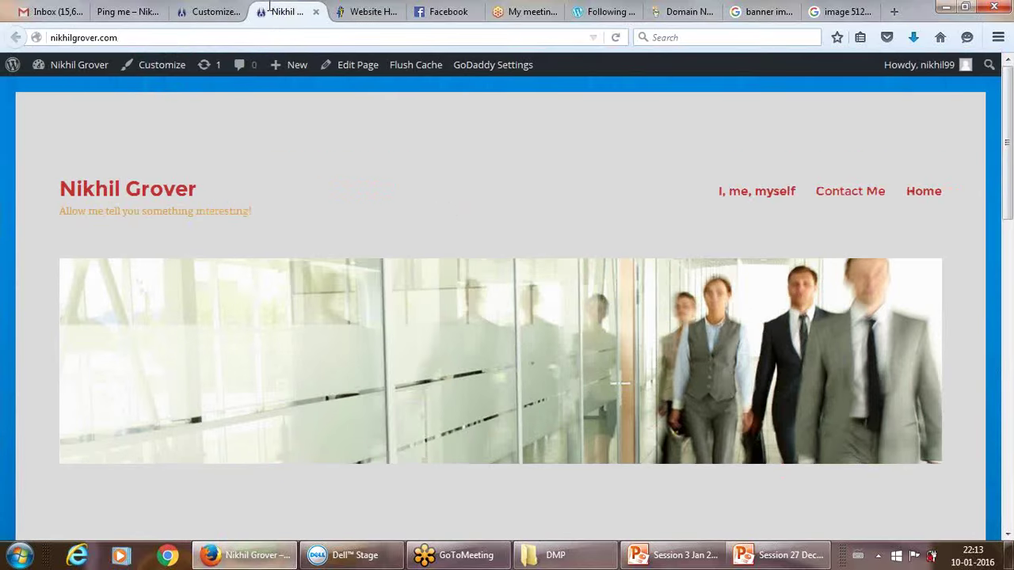
# Reload the live site to confirm the header menu reads Home, I, me, myself, Contact Me.
pyautogui.click(614, 38)
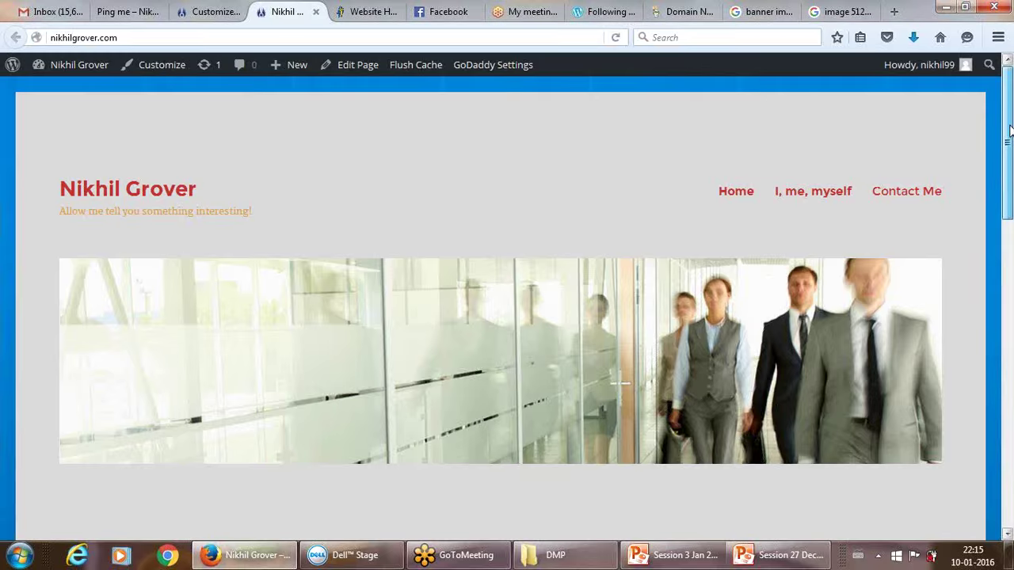
pyautogui.scroll(-3, 1010, 129)
pyautogui.scroll(3, 1009, 127)
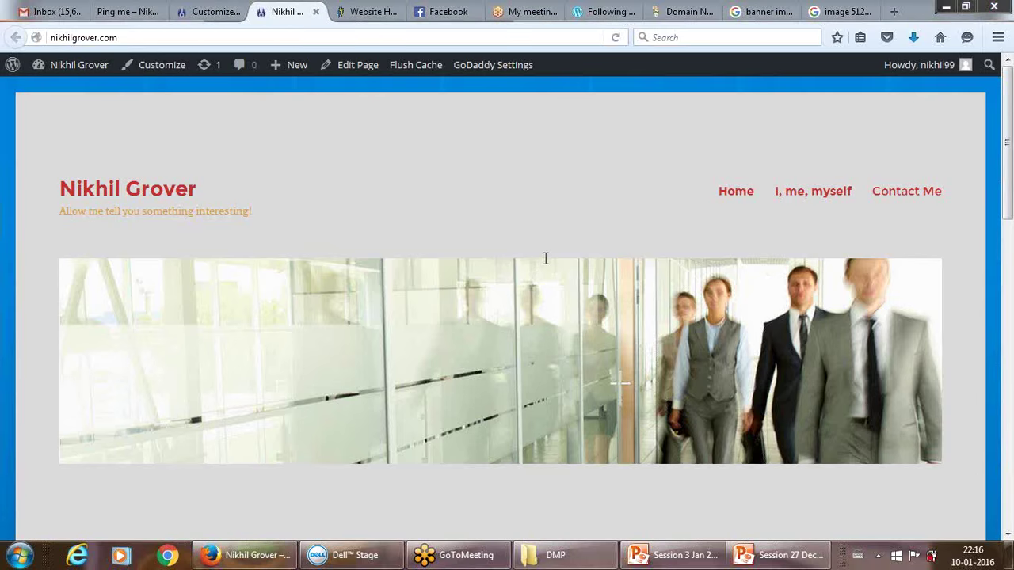
pyautogui.click(208, 11)
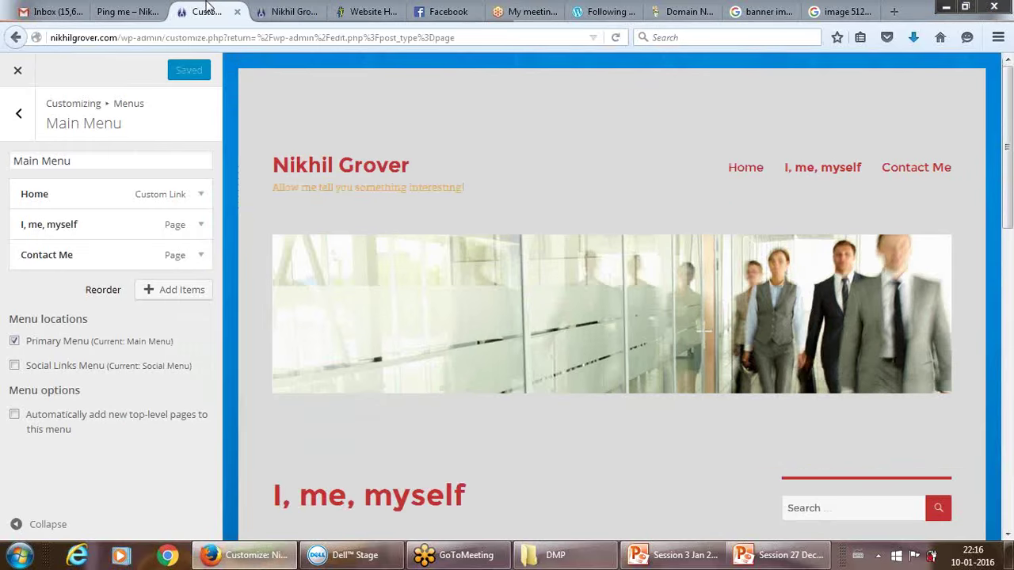
# Glance at the live Ping me page, then close the Customizer back to the Pages list.
pyautogui.click(151, 10)
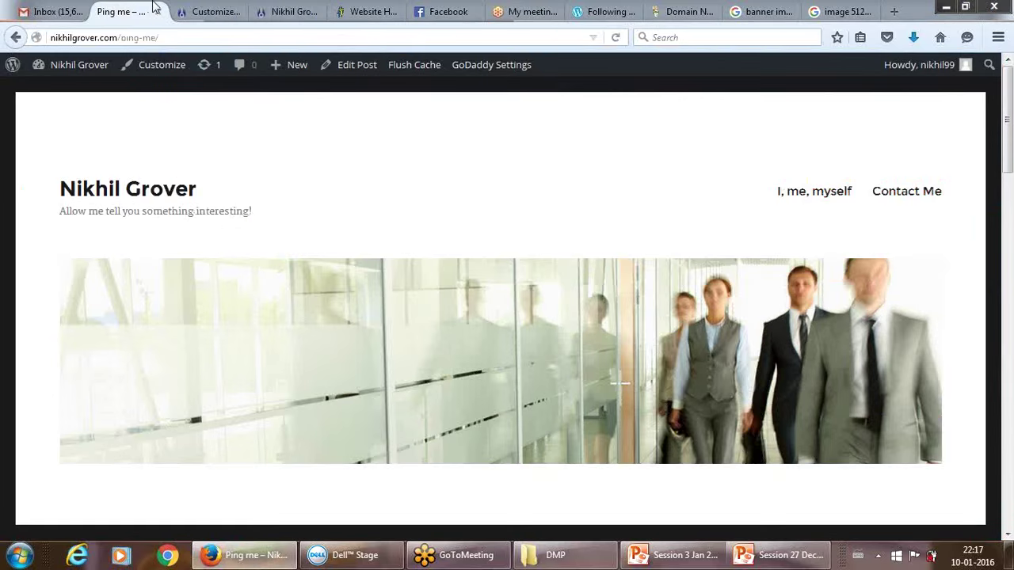
pyautogui.click(221, 7)
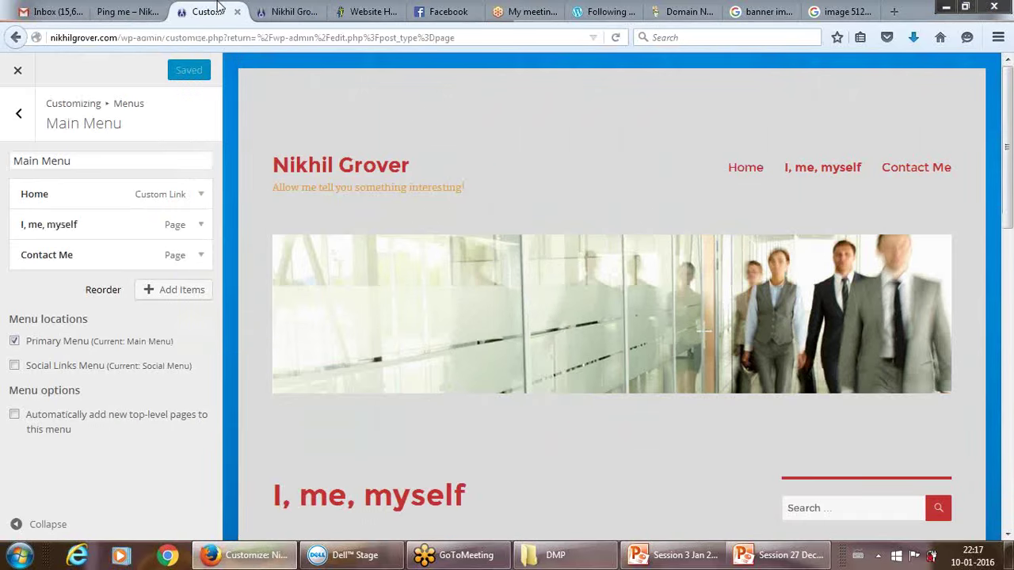
pyautogui.click(20, 116)
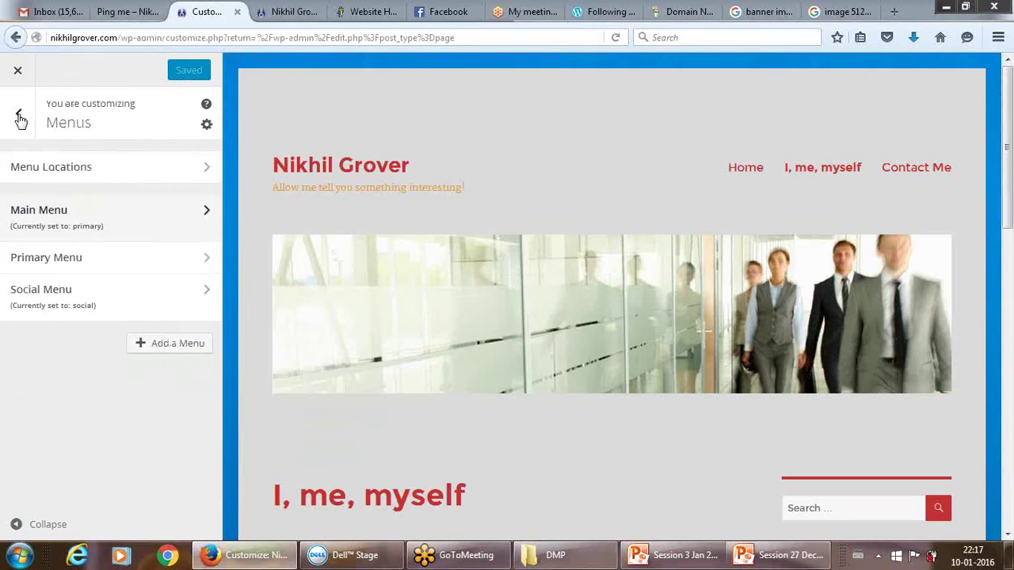
pyautogui.click(18, 71)
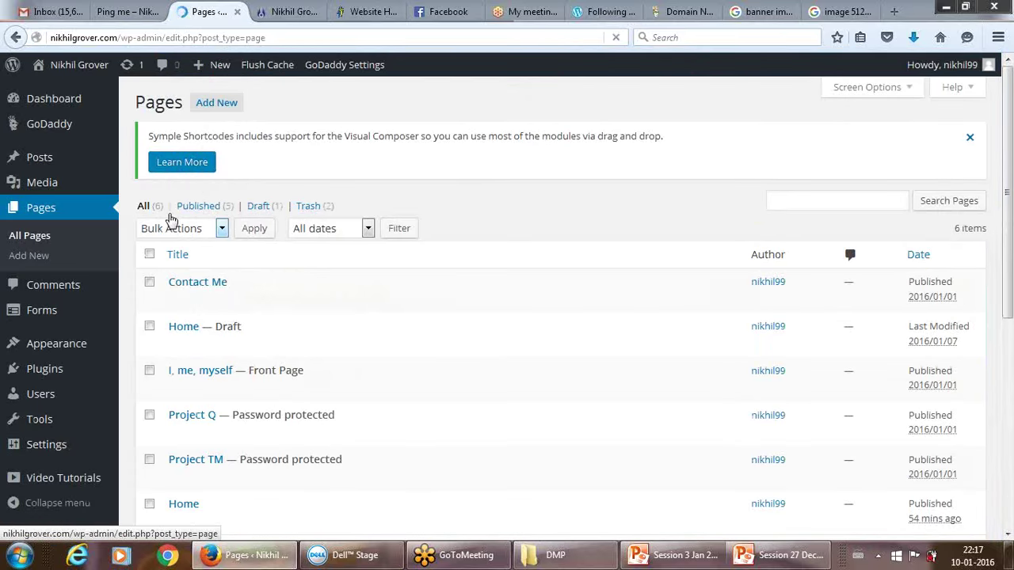
# Reopen the site Customizer from Appearance > Customize.
pyautogui.moveTo(87, 167)
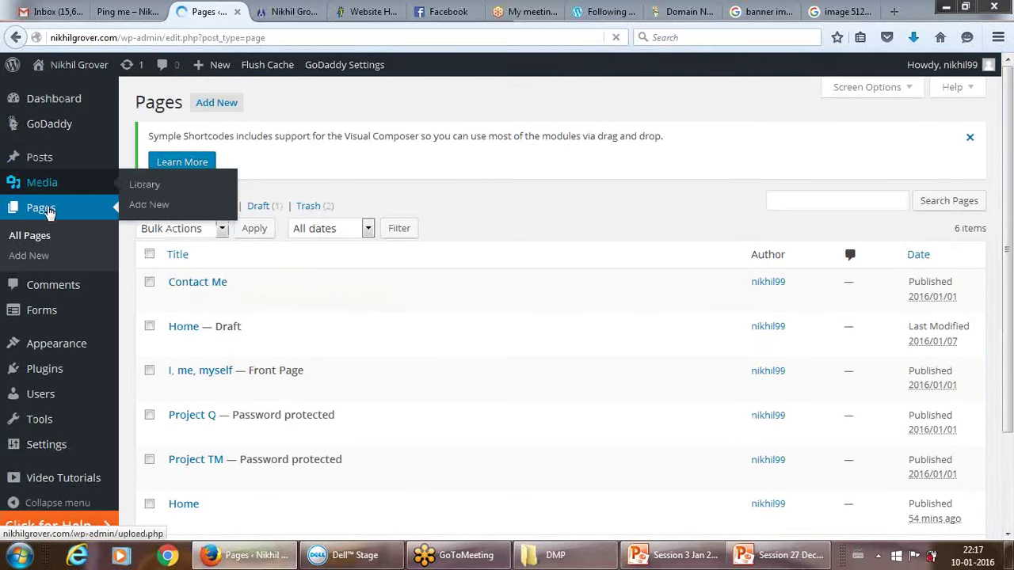
pyautogui.moveTo(56, 429)
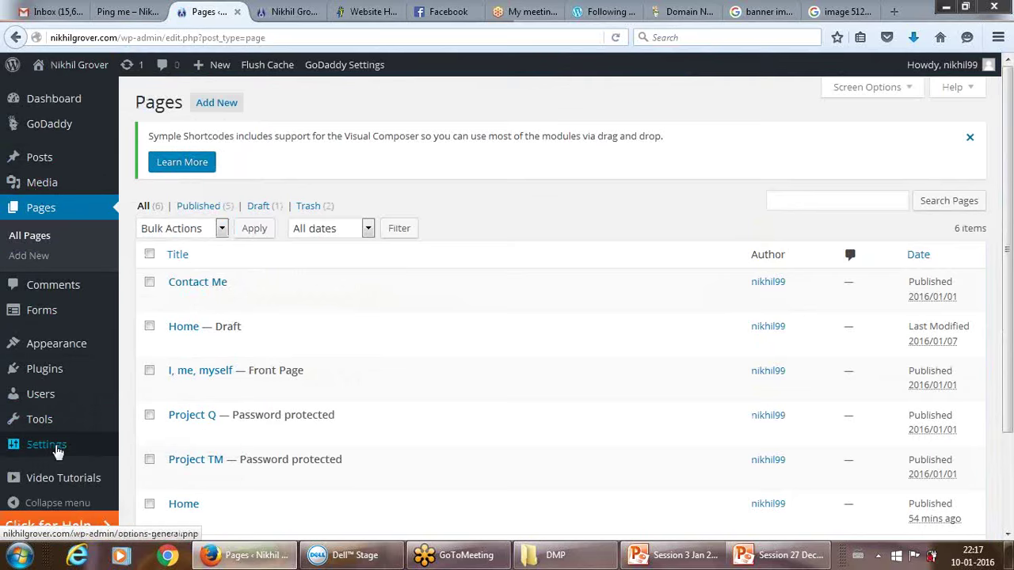
pyautogui.moveTo(49, 458)
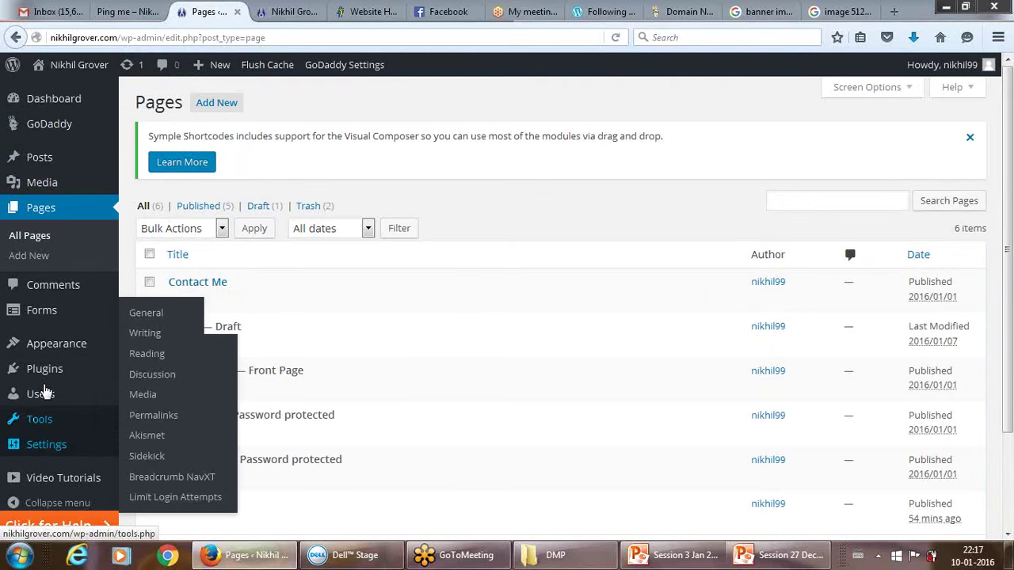
pyautogui.moveTo(45, 351)
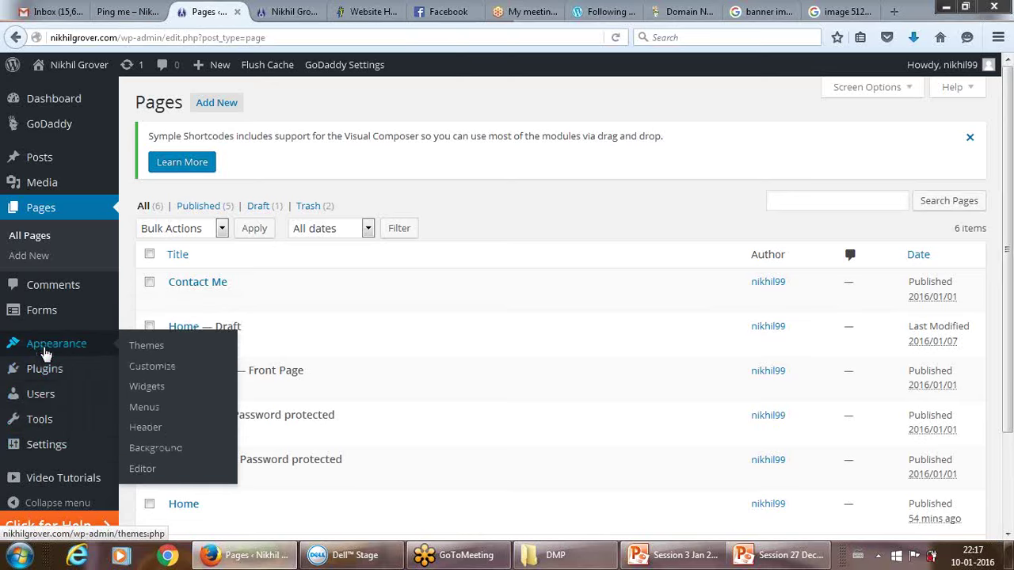
pyautogui.click(149, 371)
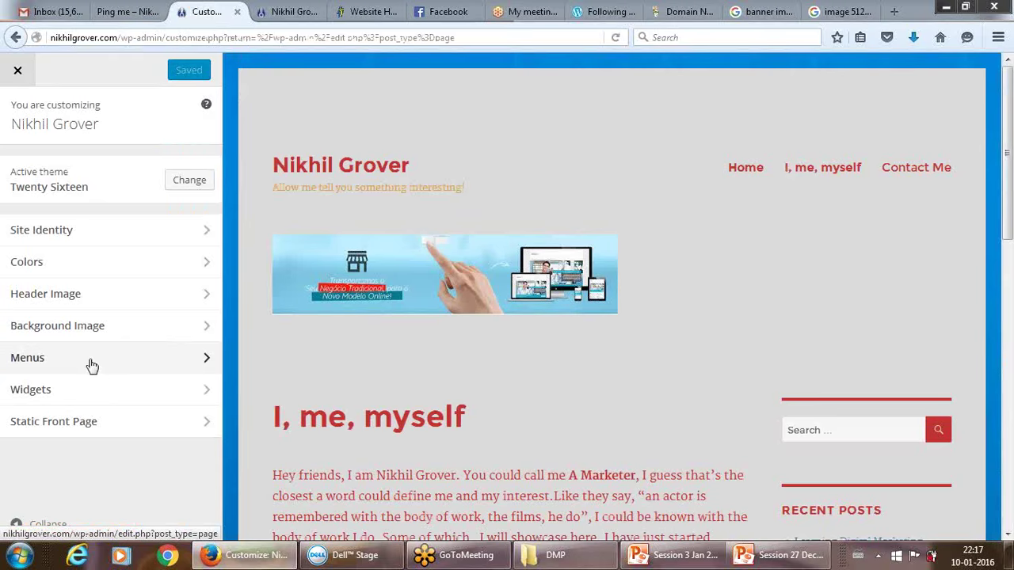
# Open Menus, select the Social Menu and show its Add Items list.
pyautogui.click(89, 366)
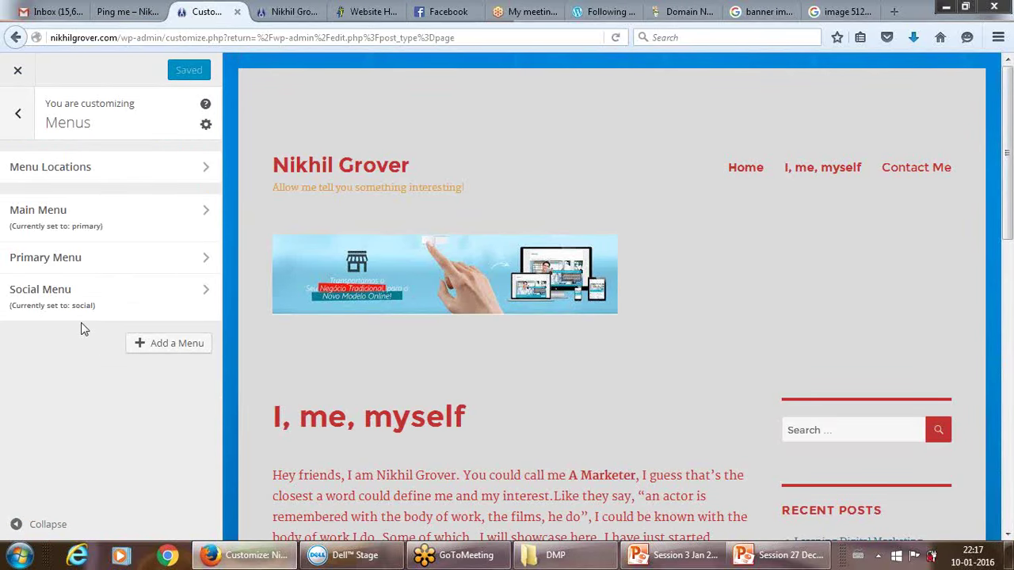
pyautogui.click(154, 294)
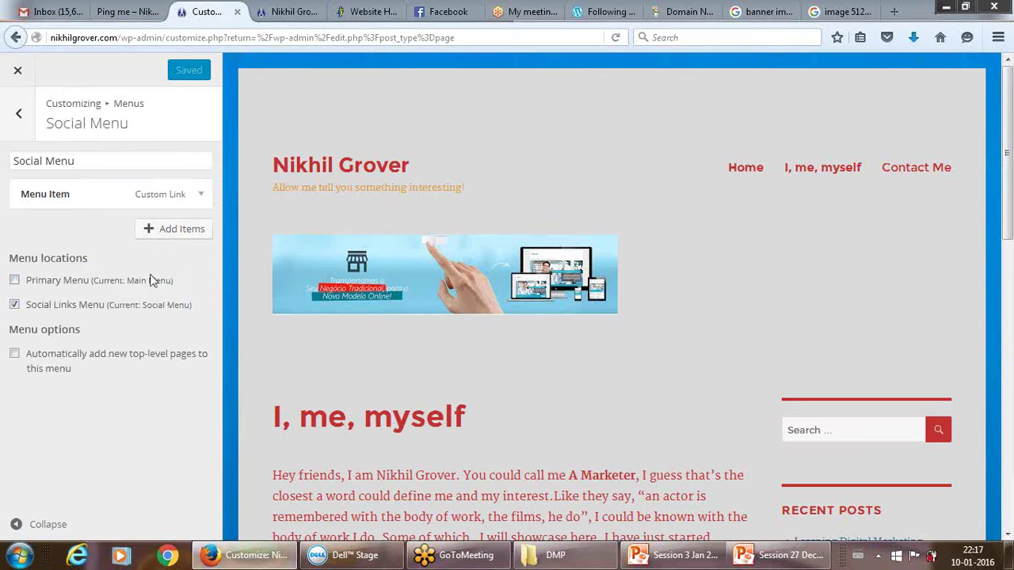
pyautogui.click(146, 231)
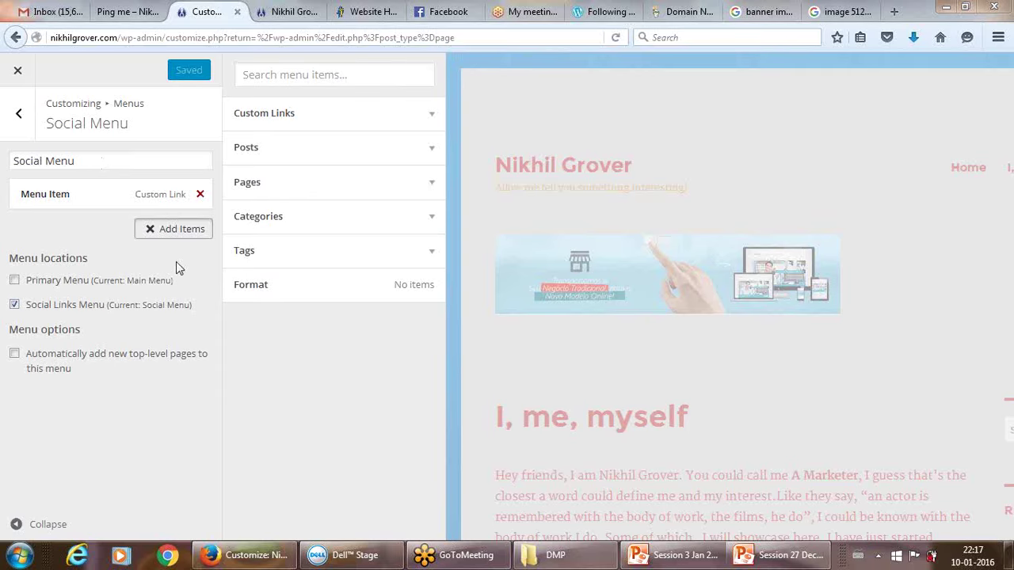
# Reopen the Social Menu's Add Items, expand Custom Links and focus the URL field.
pyautogui.click(164, 194)
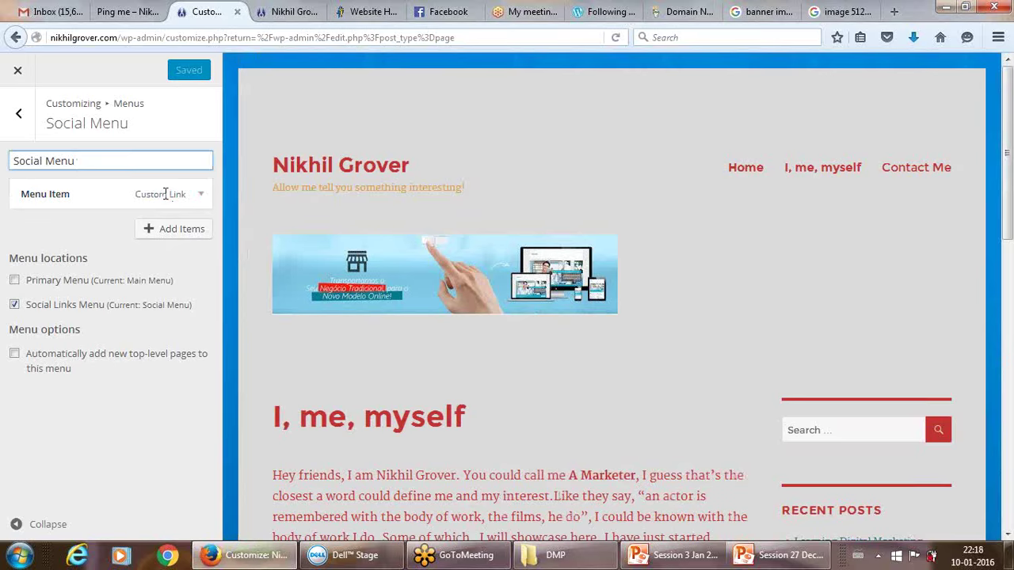
pyautogui.click(193, 231)
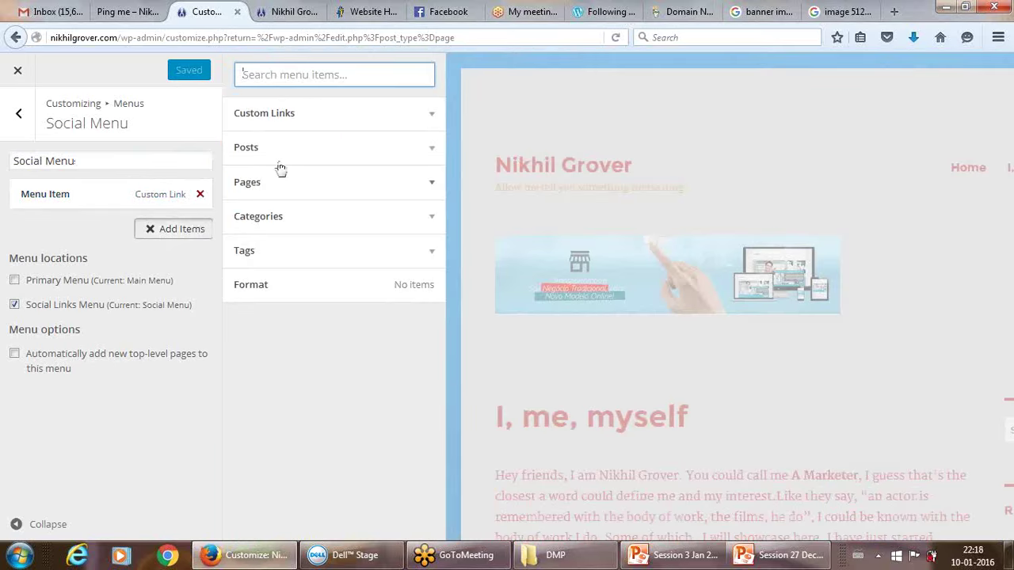
pyautogui.click(368, 118)
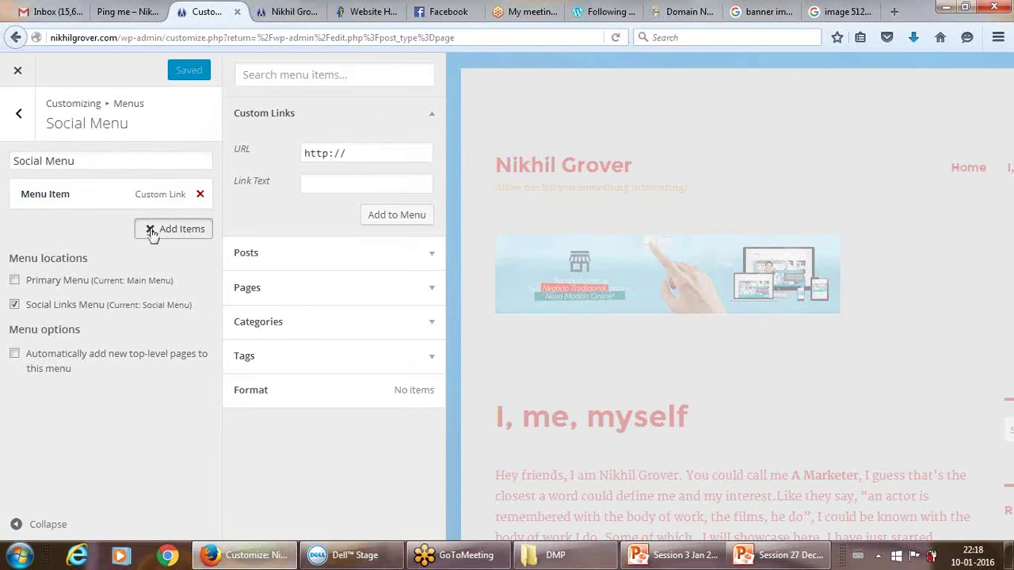
pyautogui.click(20, 113)
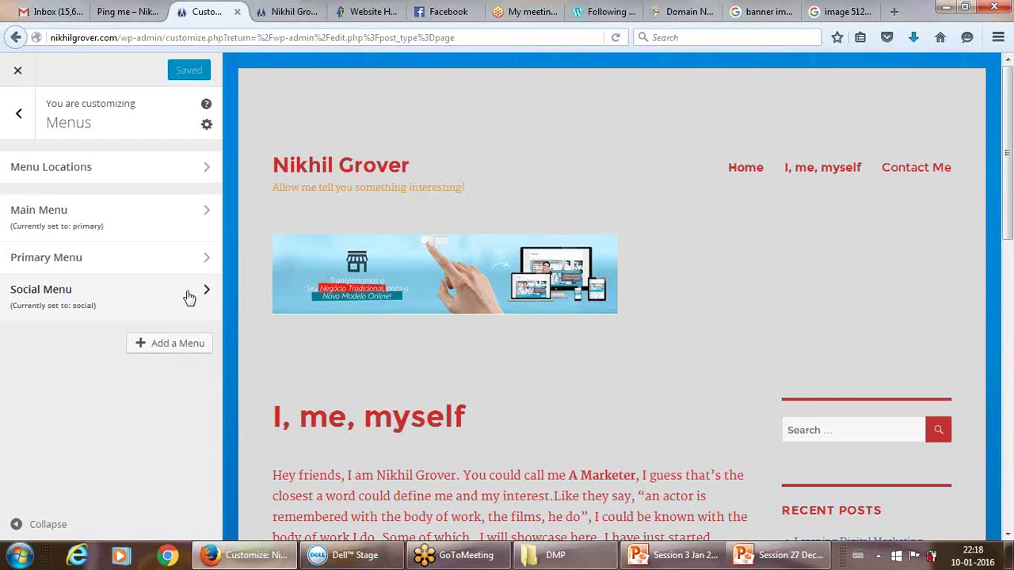
pyautogui.click(191, 296)
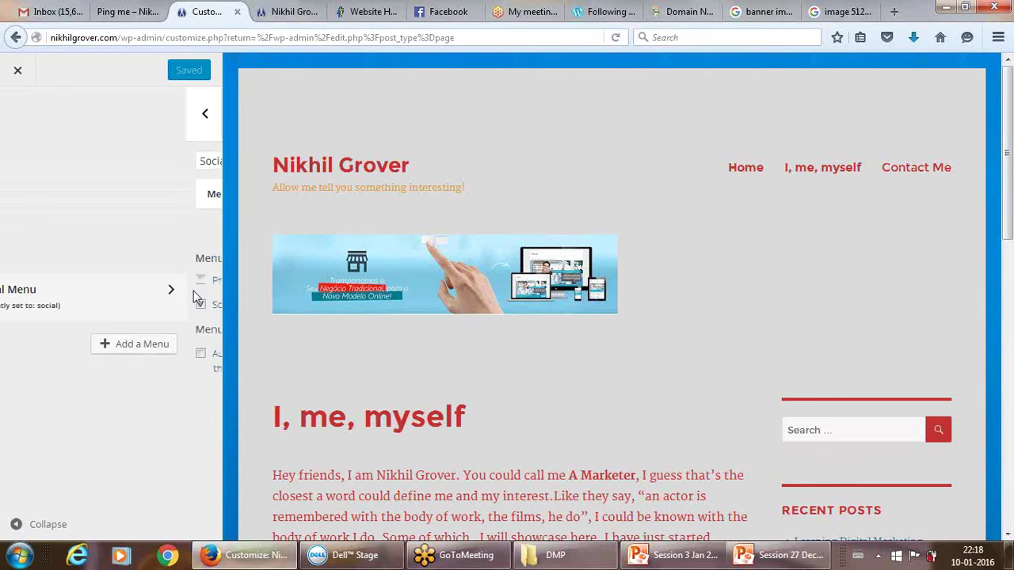
pyautogui.click(175, 238)
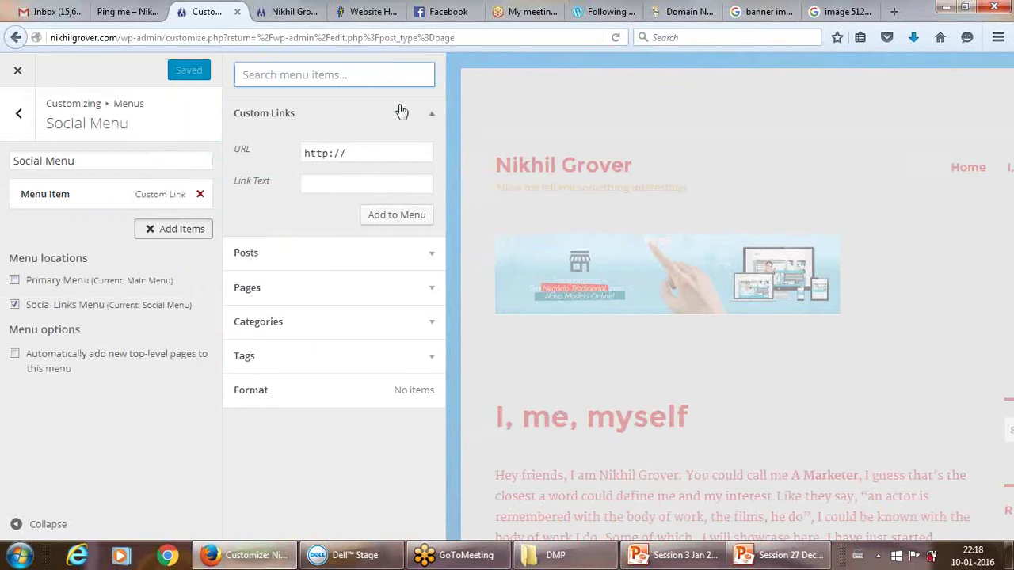
pyautogui.click(432, 116)
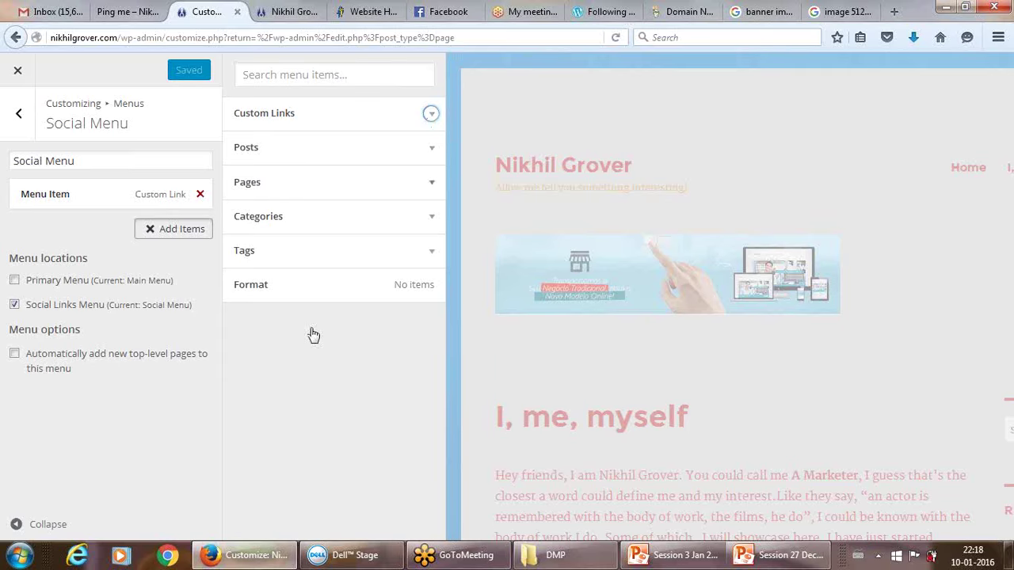
pyautogui.click(428, 116)
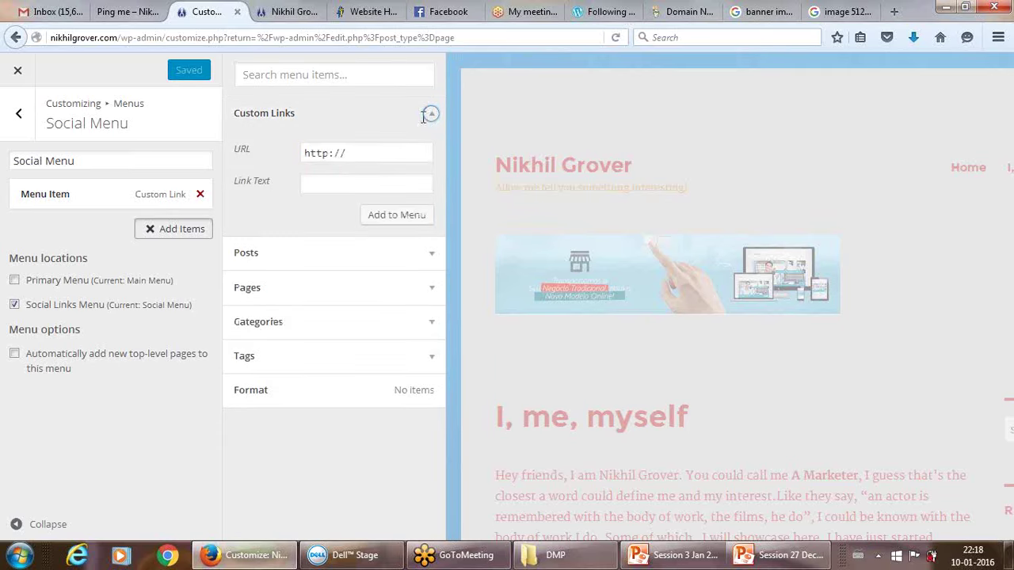
pyautogui.click(381, 152)
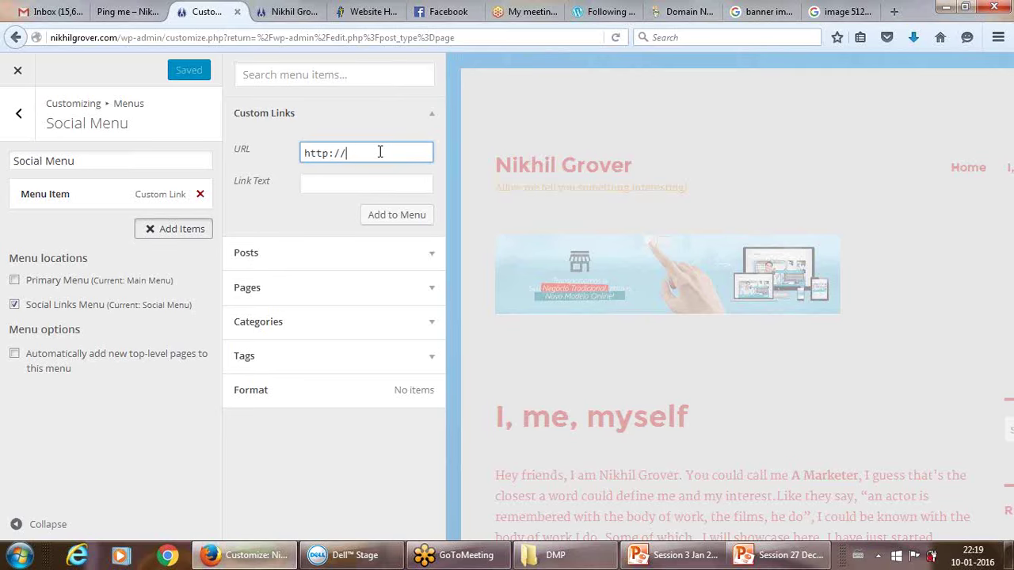
# Search Google for 'twitter womaneeya' and open the shop's Twitter profile.
pyautogui.click(838, 12)
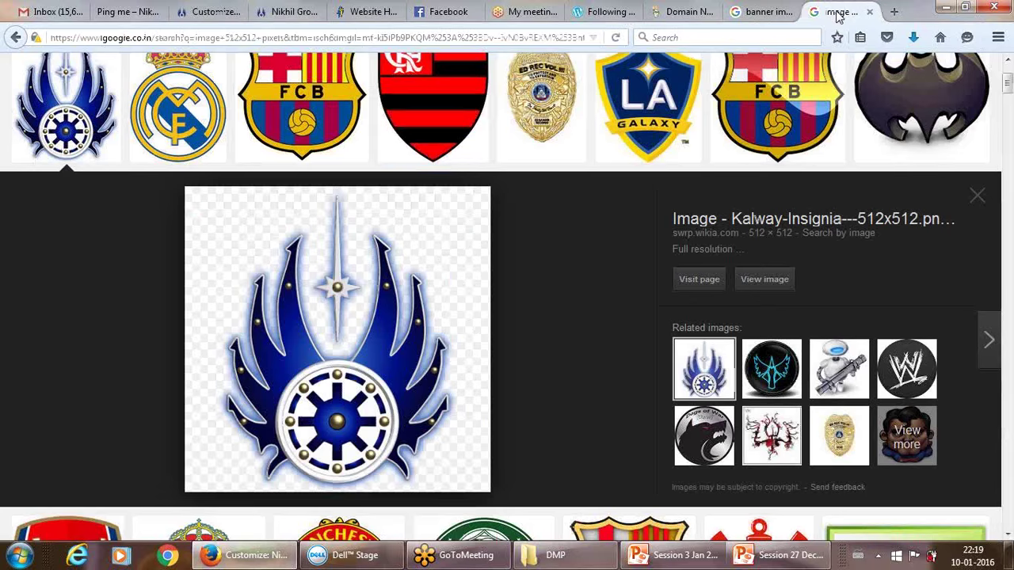
pyautogui.click(555, 38)
pyautogui.write('twi')
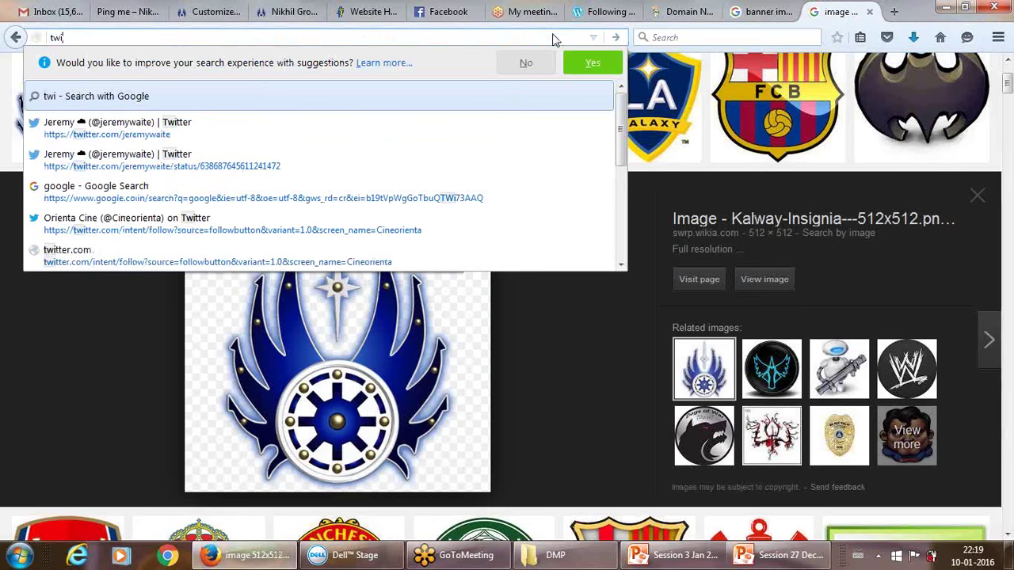
pyautogui.write('tter')
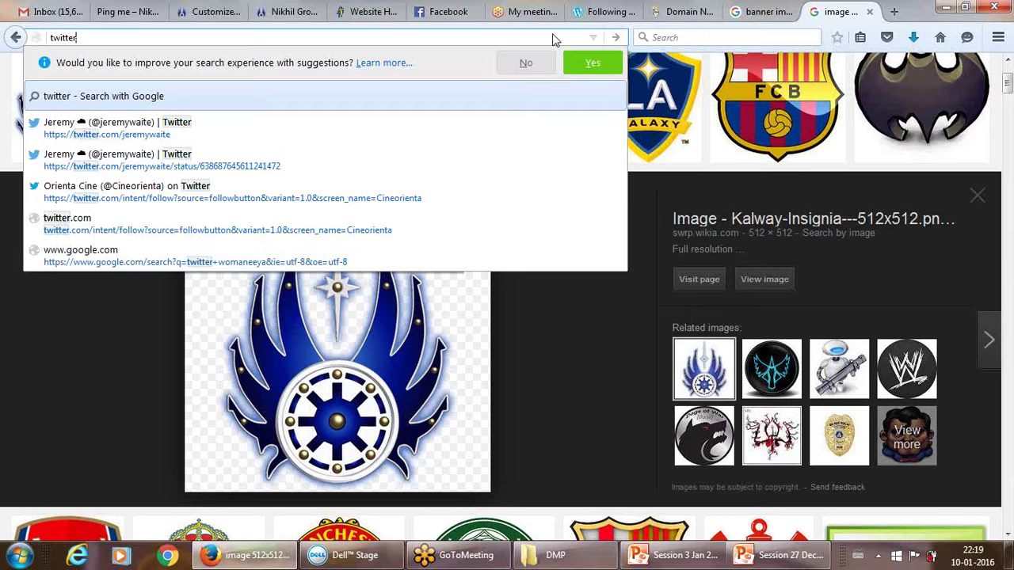
pyautogui.write(' womaneeya')
pyautogui.press('Return')
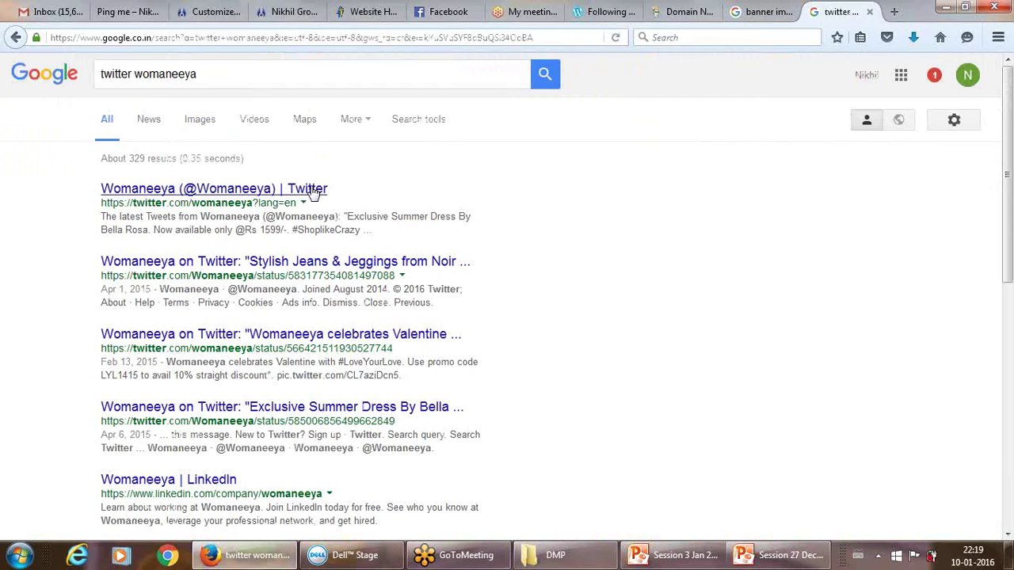
pyautogui.click(314, 190)
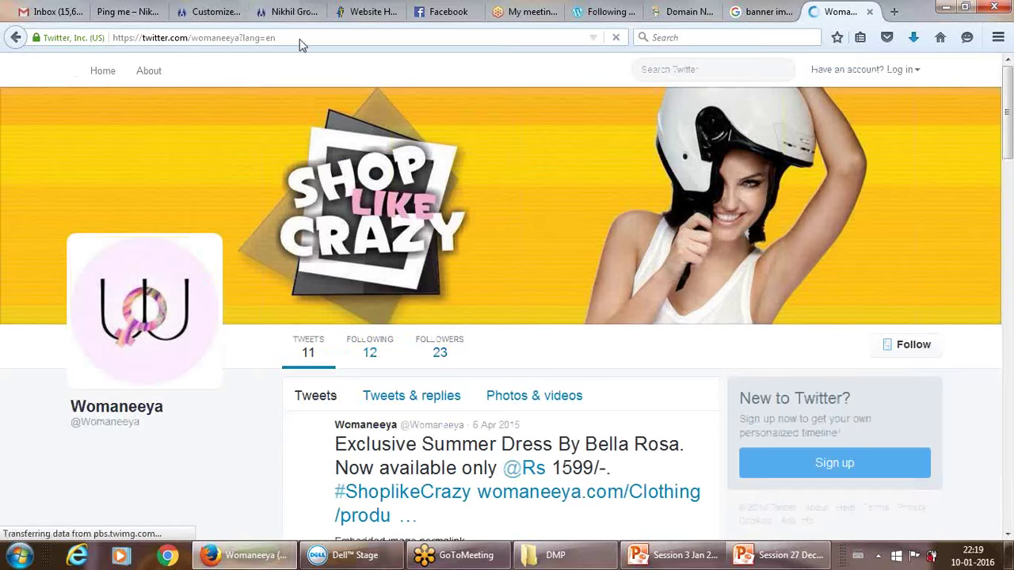
# Copy the Twitter profile's address and return to the Social Menu customizer.
pyautogui.click(300, 38)
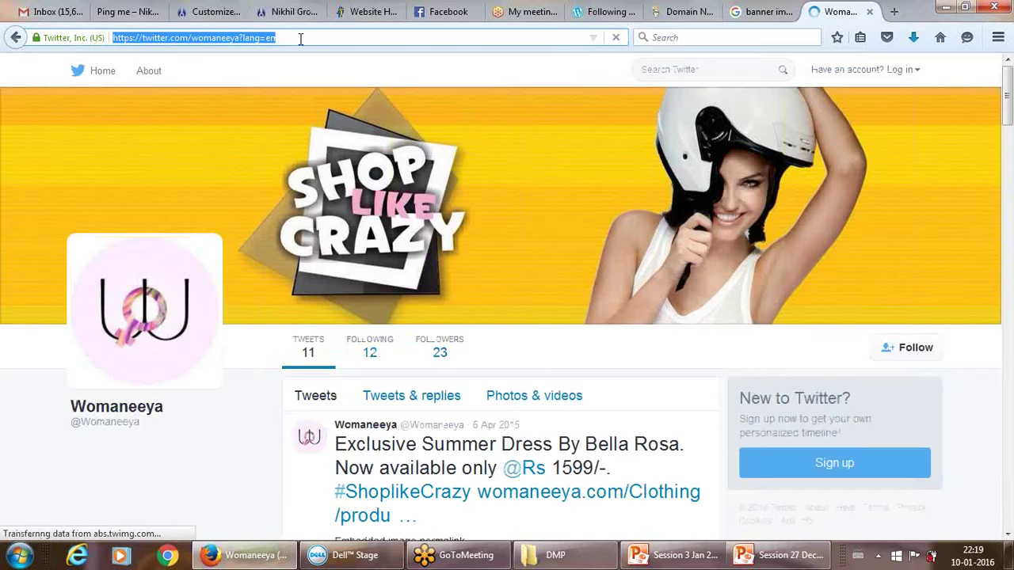
pyautogui.click(448, 12)
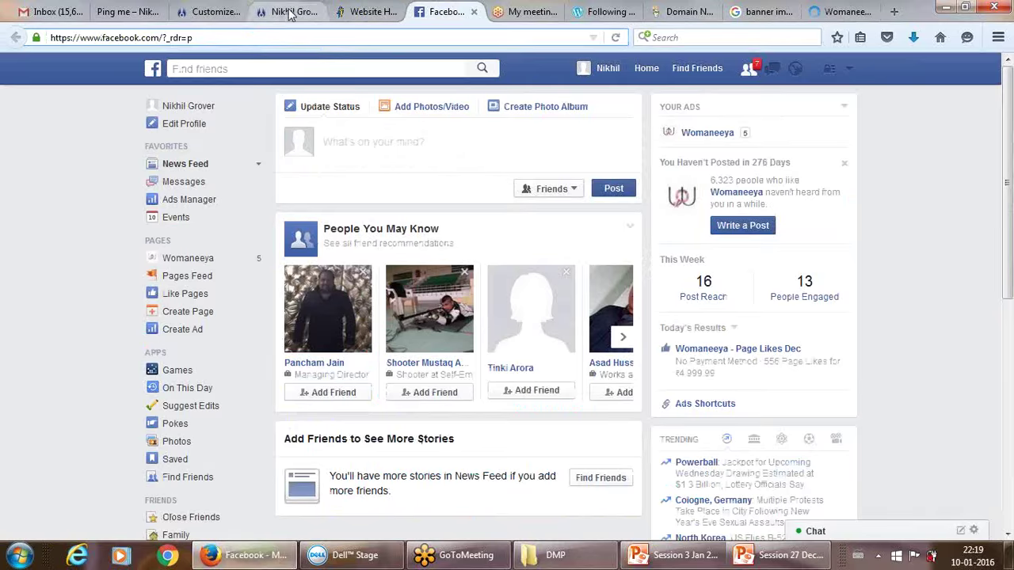
pyautogui.click(203, 11)
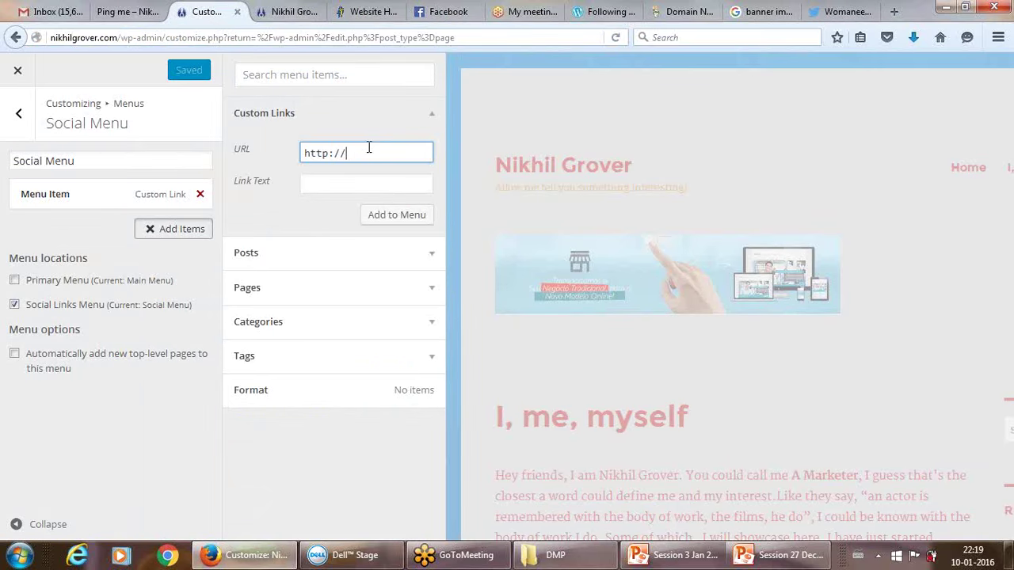
# Add a 'Twitter' custom link with the pasted profile URL to the Social Menu and publish.
pyautogui.hotkey('ctrl', 'v')
pyautogui.click(357, 180)
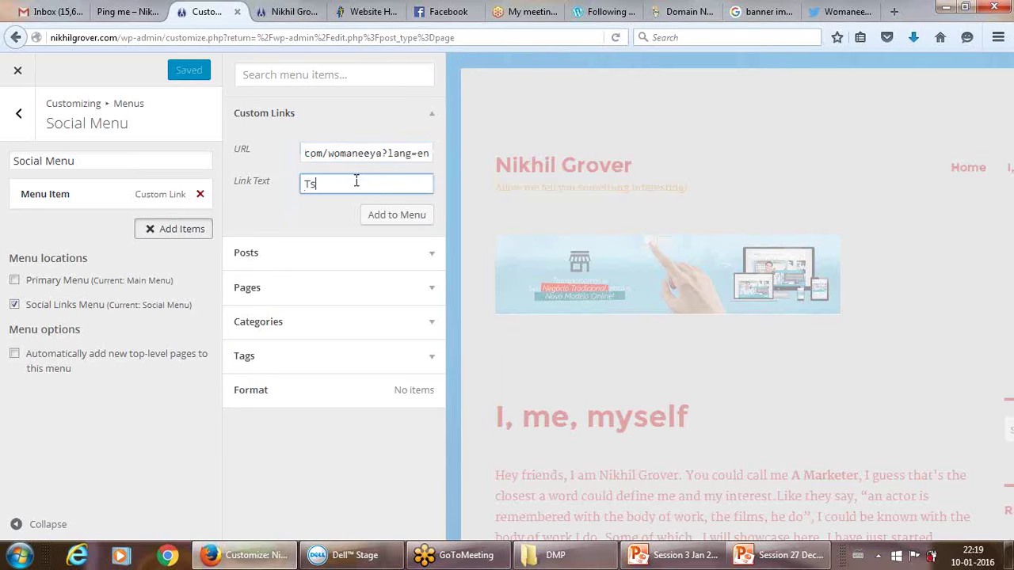
pyautogui.write('Twitter')
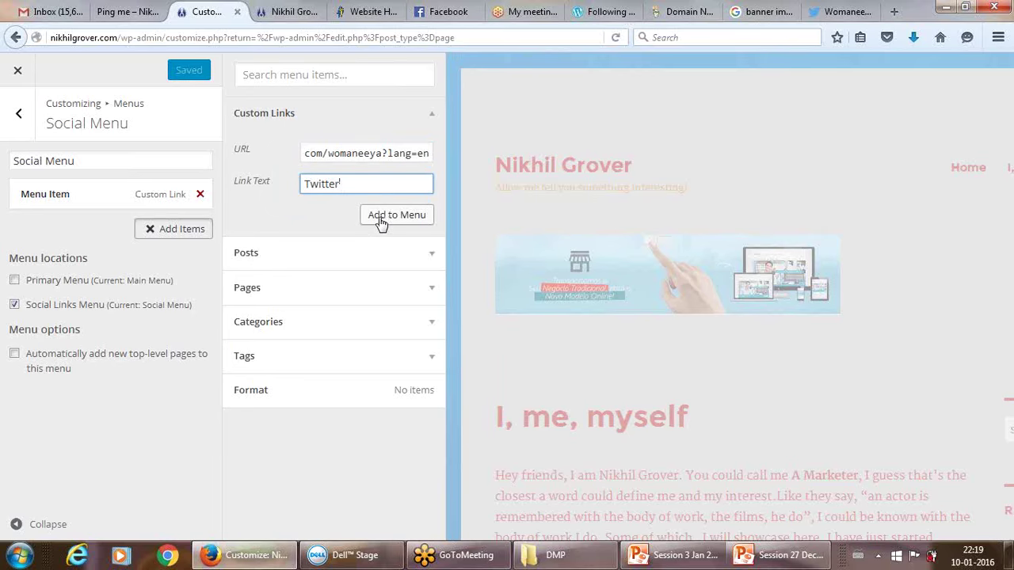
pyautogui.click(381, 224)
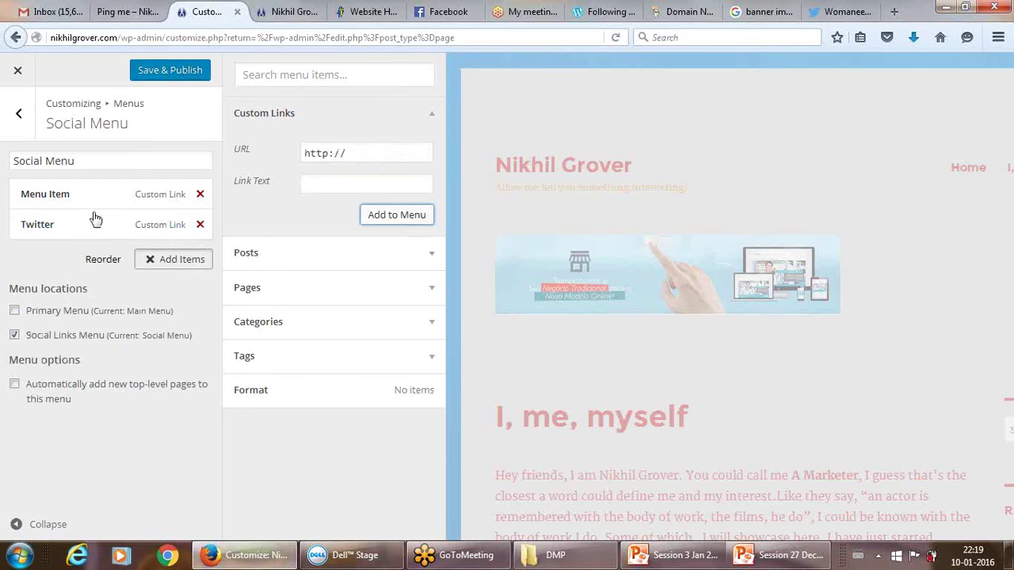
pyautogui.click(161, 71)
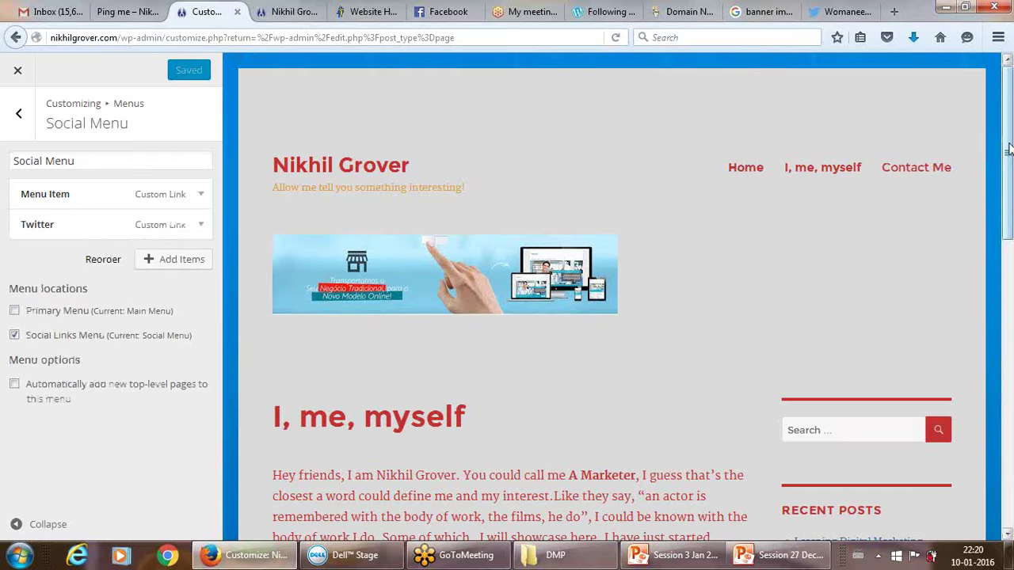
pyautogui.moveTo(1009, 149); pyautogui.dragTo(1008, 451)
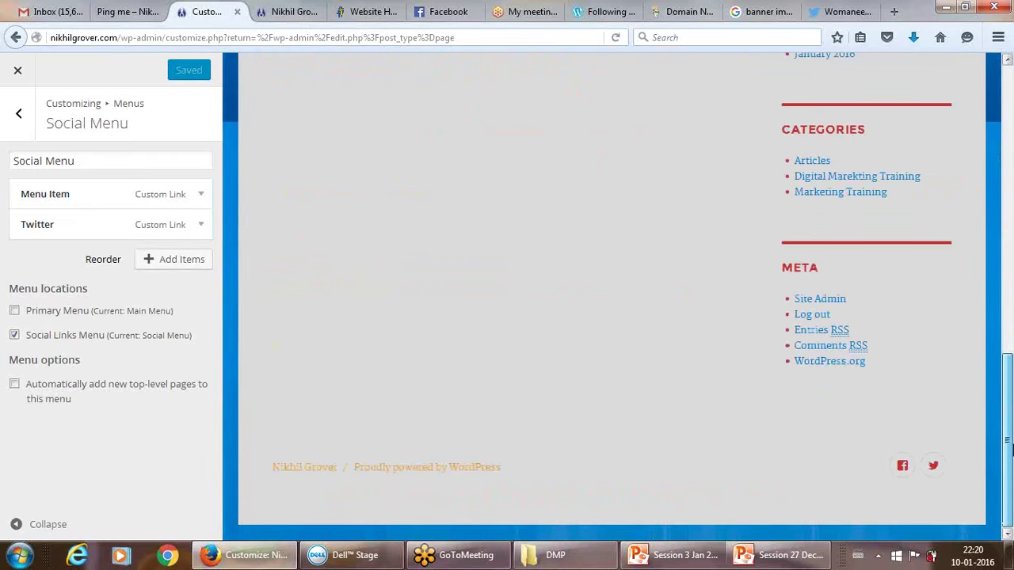
pyautogui.scroll(1, 1001, 268)
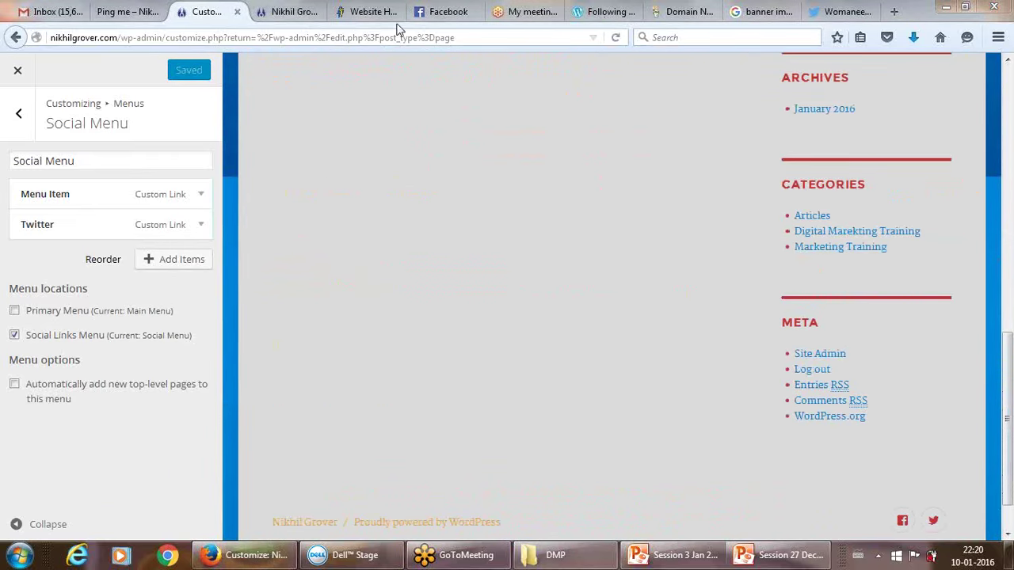
pyautogui.click(285, 12)
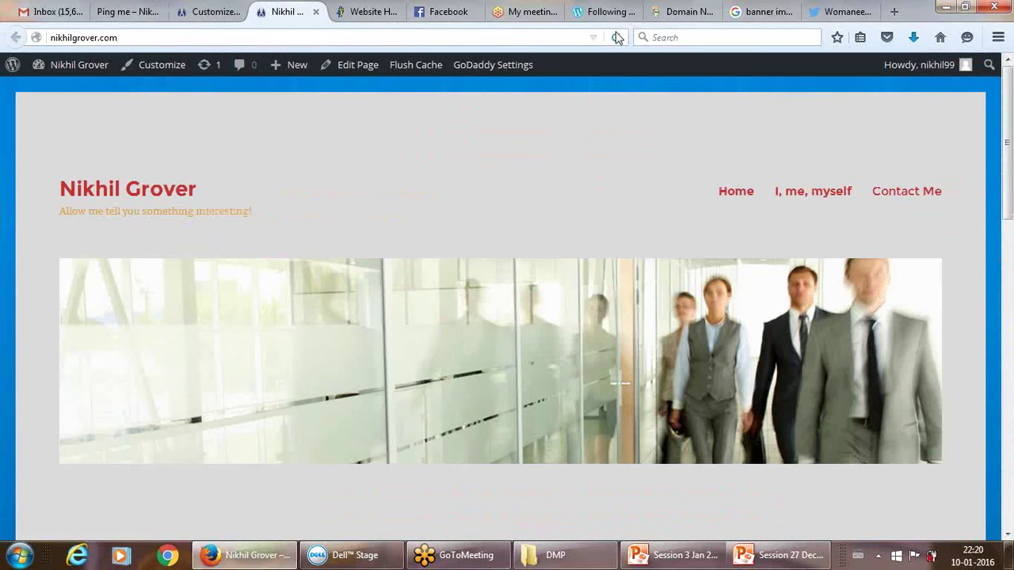
pyautogui.click(617, 38)
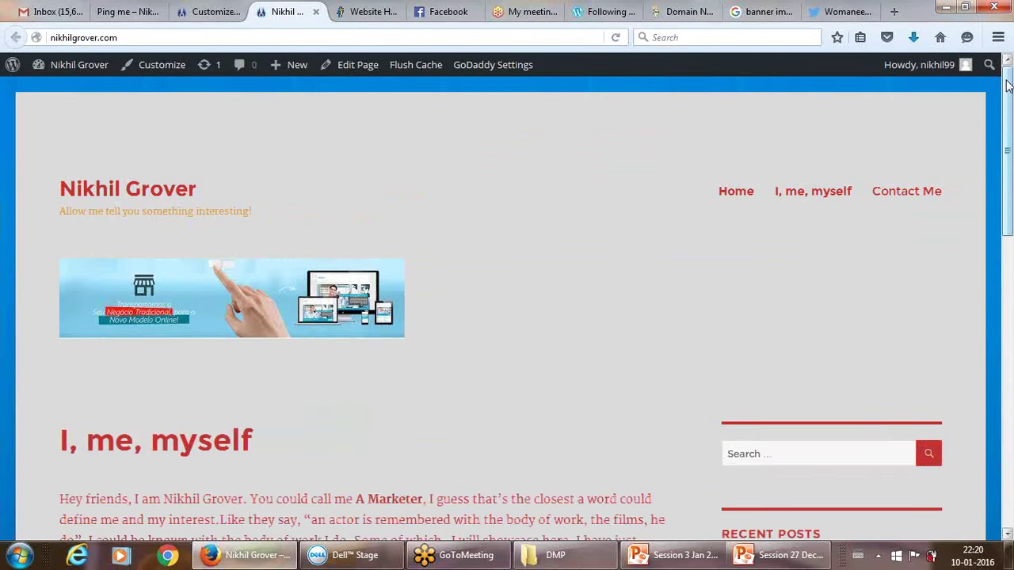
pyautogui.moveTo(1008, 85); pyautogui.dragTo(1010, 418)
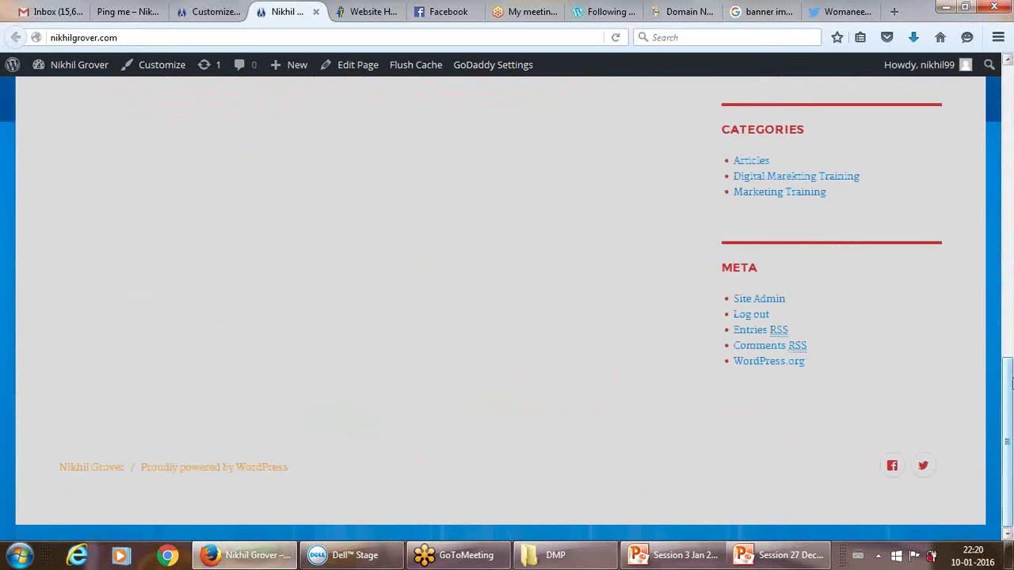
pyautogui.moveTo(1011, 413); pyautogui.dragTo(1004, 62)
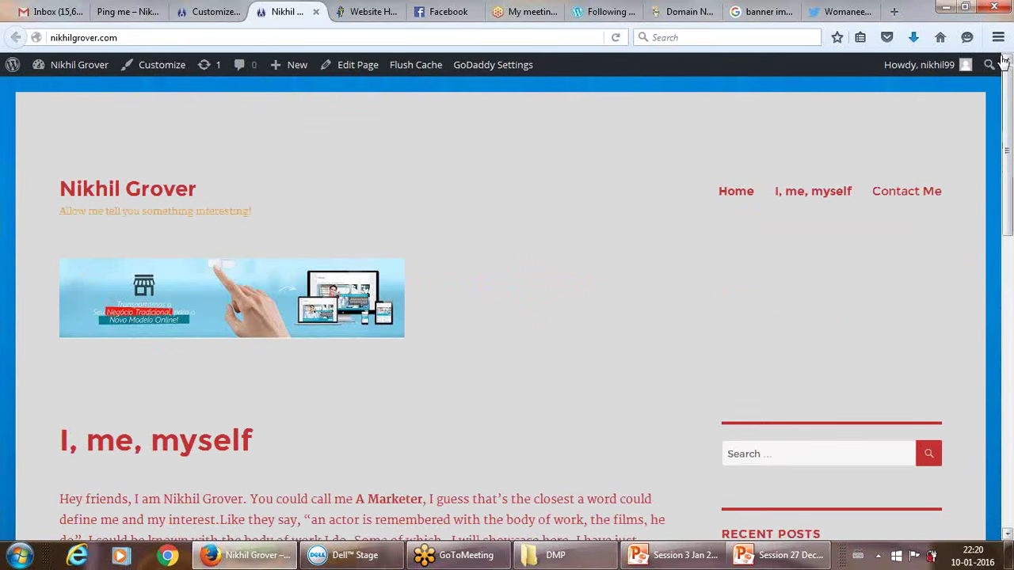
pyautogui.click(192, 8)
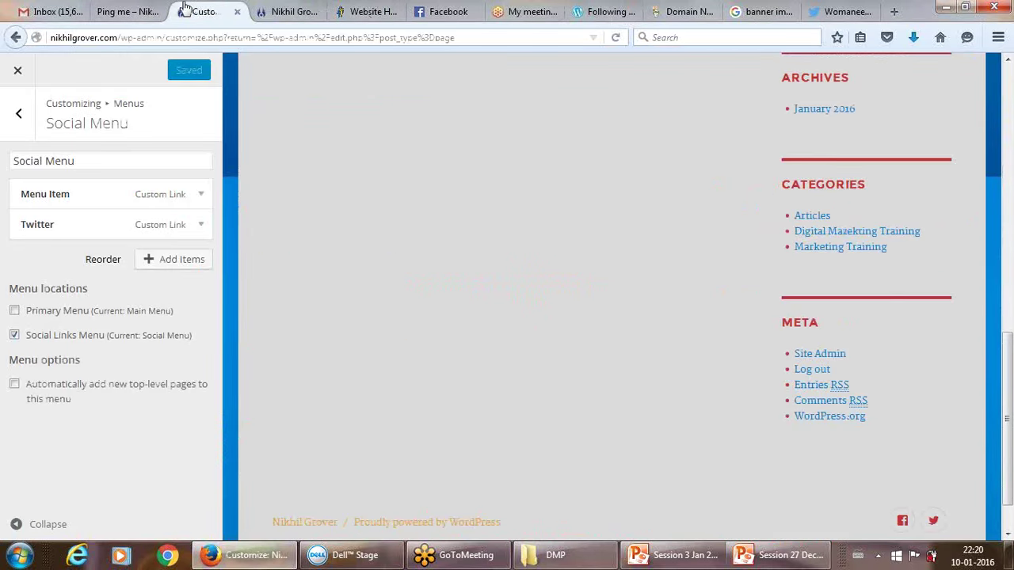
# Go to the Static Front Page settings and look over the Posts page choices.
pyautogui.click(19, 114)
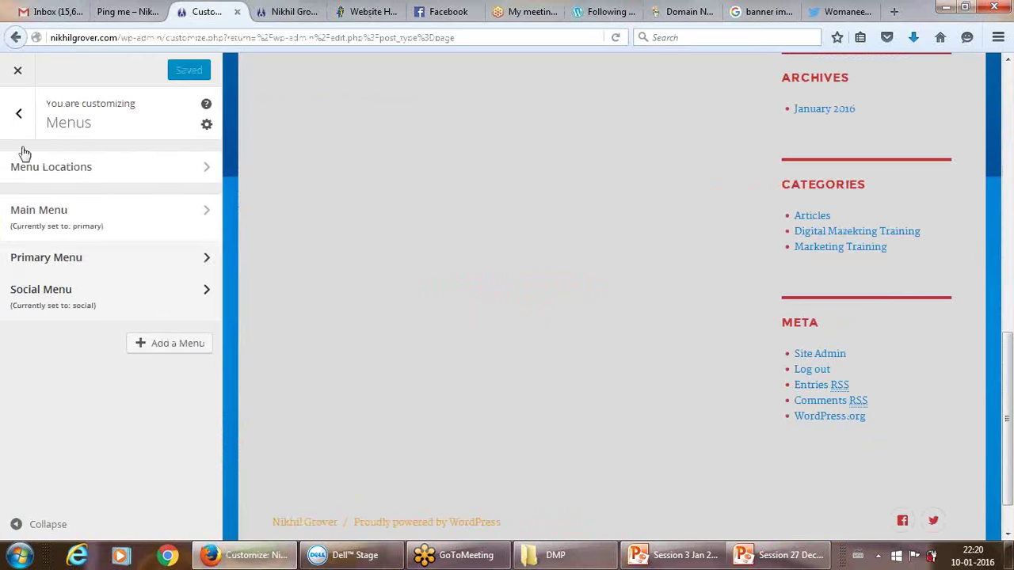
pyautogui.click(18, 109)
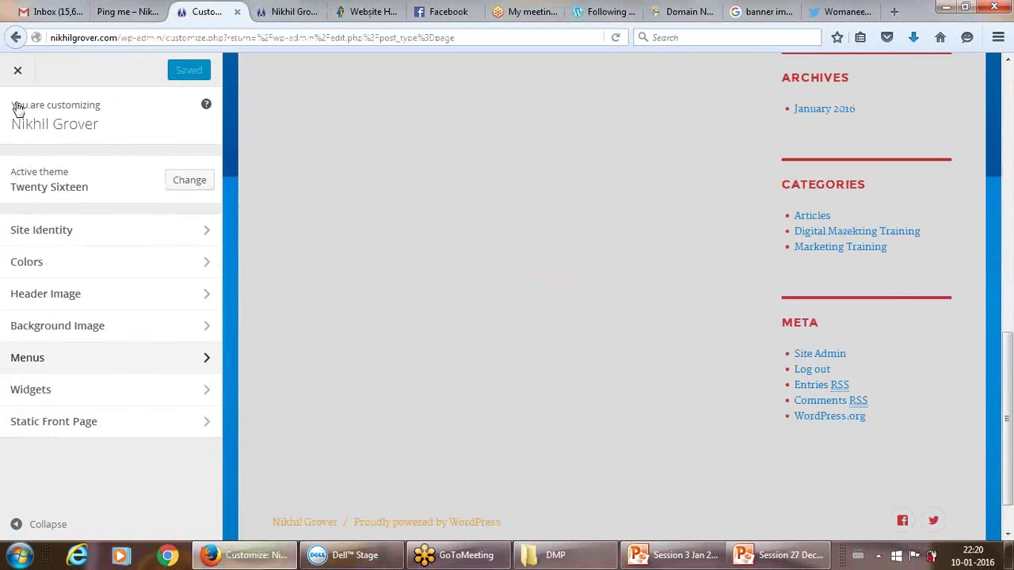
pyautogui.click(83, 430)
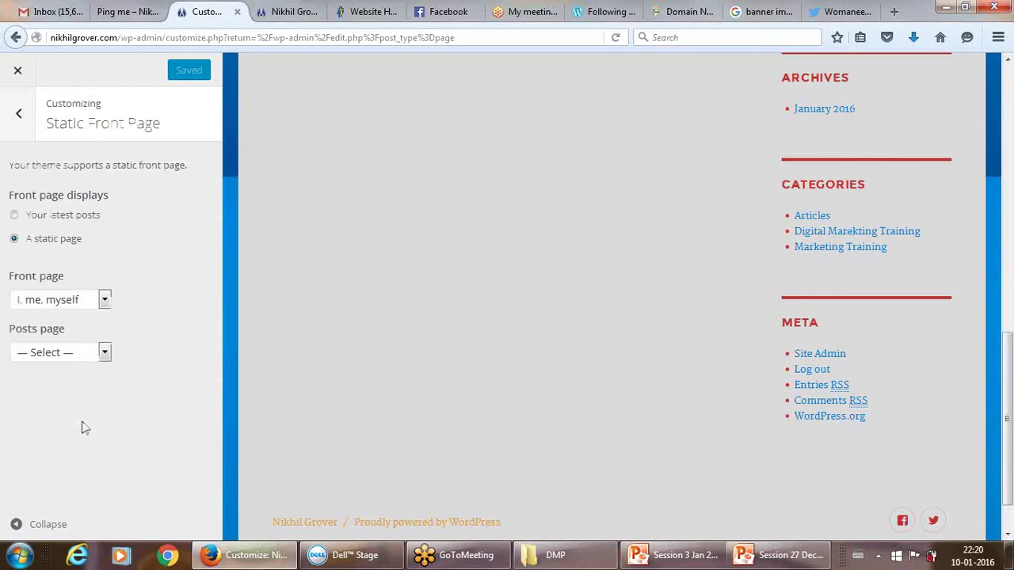
pyautogui.click(89, 355)
pyautogui.click(89, 355)
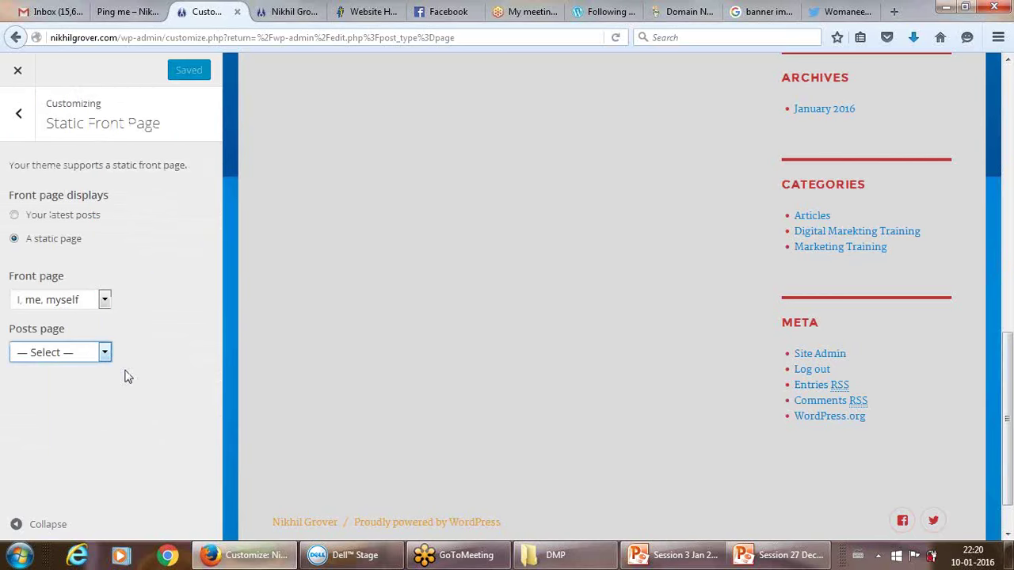
pyautogui.click(104, 356)
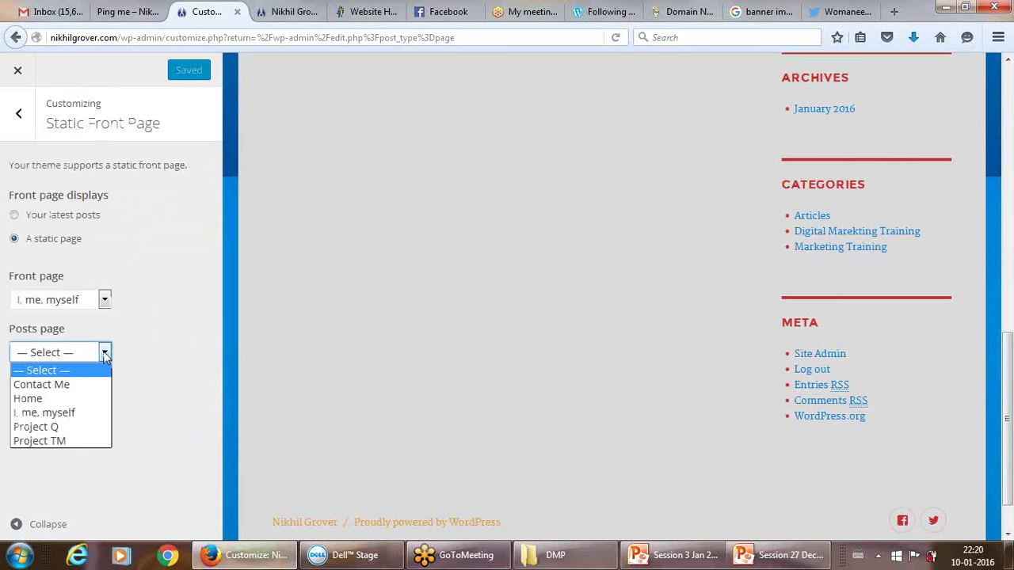
pyautogui.click(123, 363)
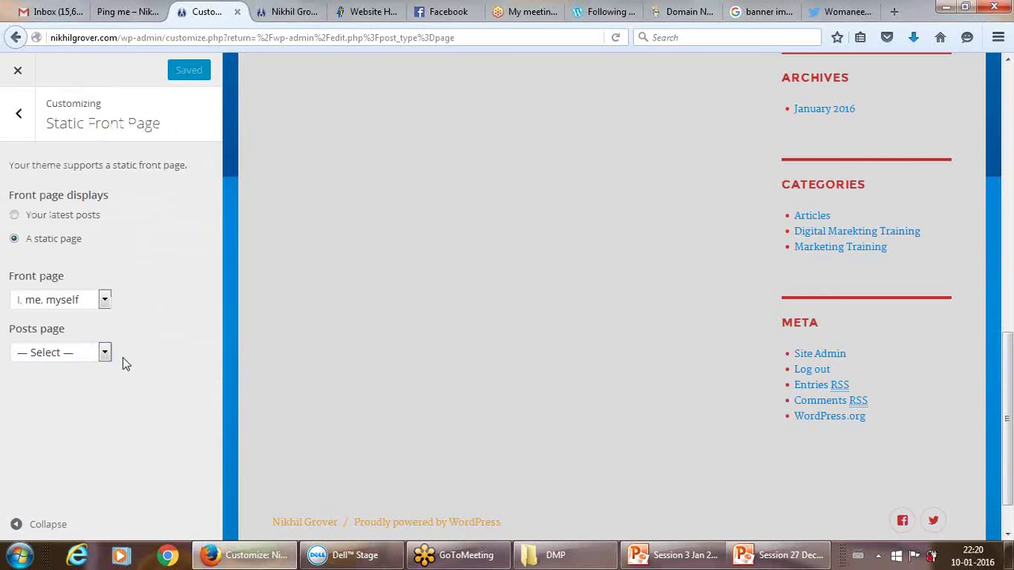
pyautogui.click(19, 113)
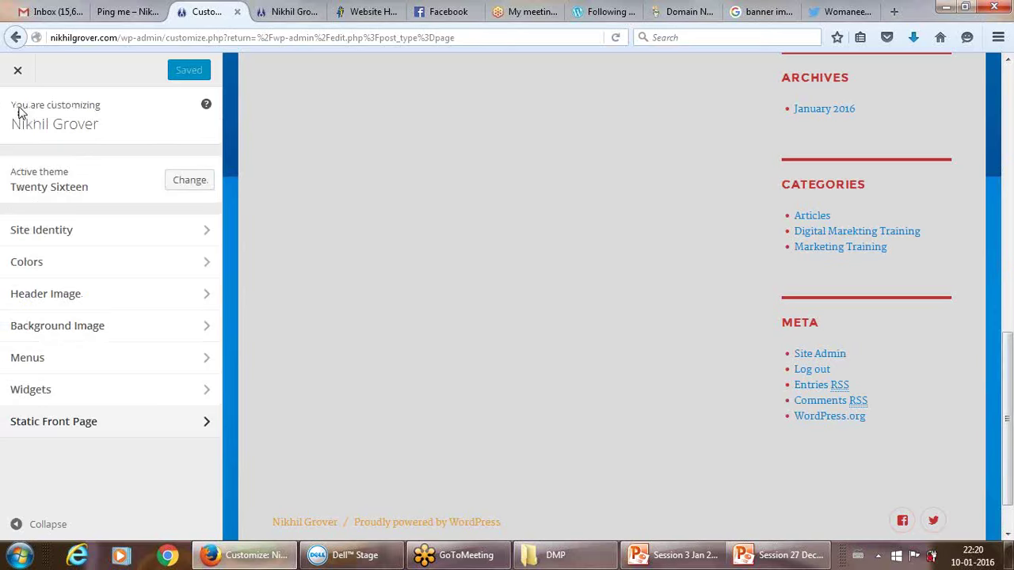
pyautogui.click(134, 432)
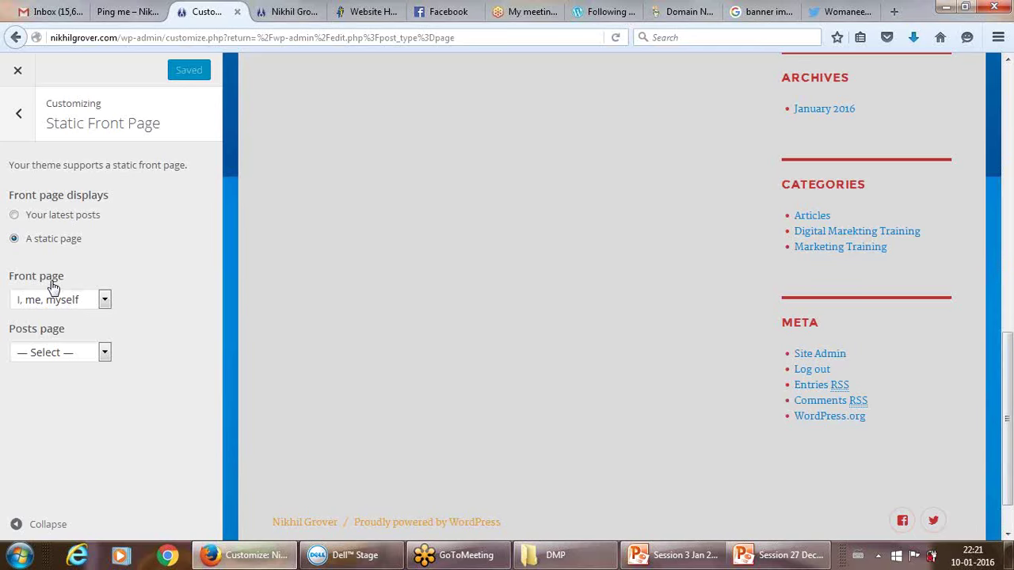
# Reset the Posts page from Contact Me to '— Select —' and go back to the main menu.
pyautogui.click(60, 353)
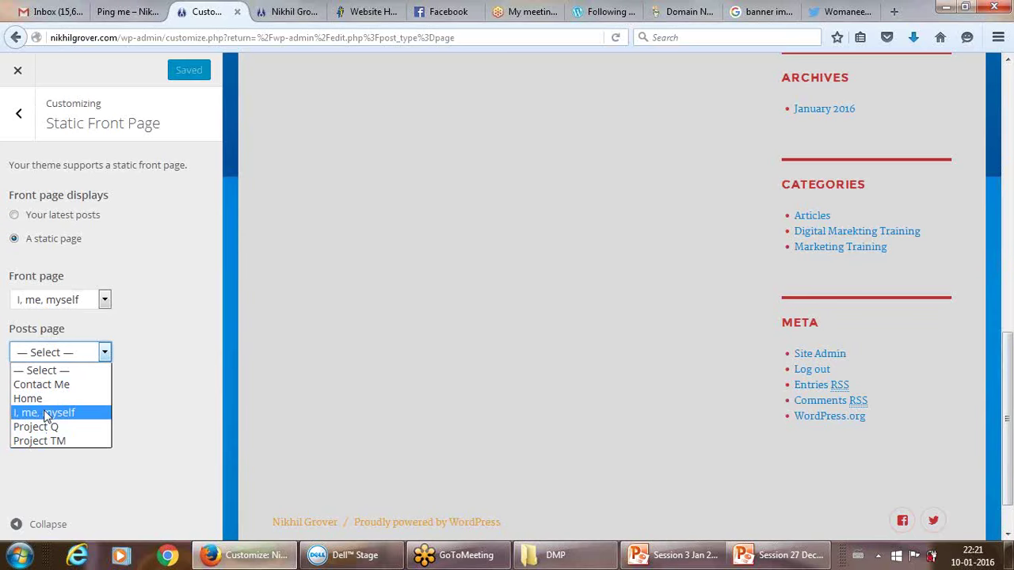
pyautogui.click(43, 385)
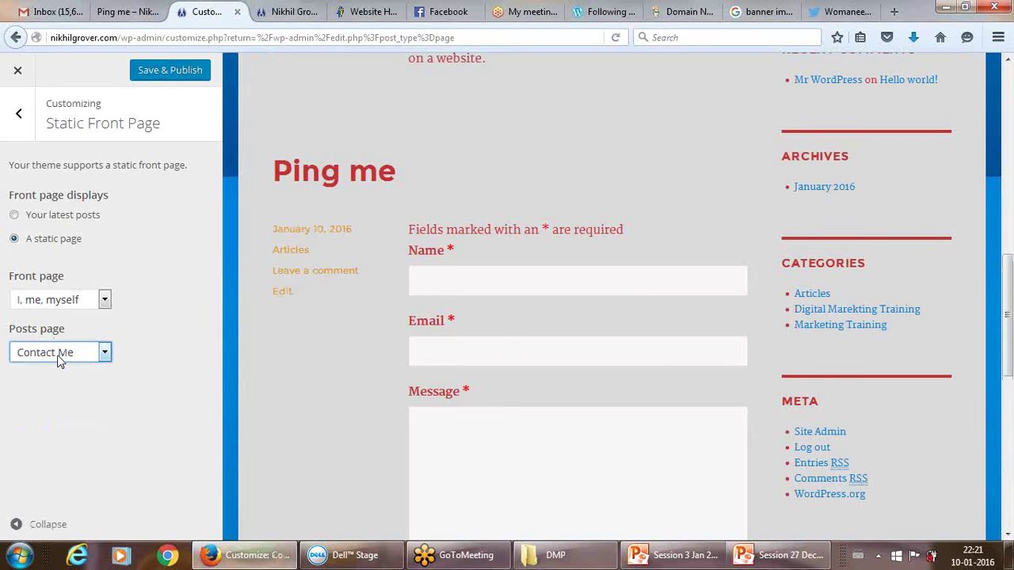
pyautogui.click(59, 353)
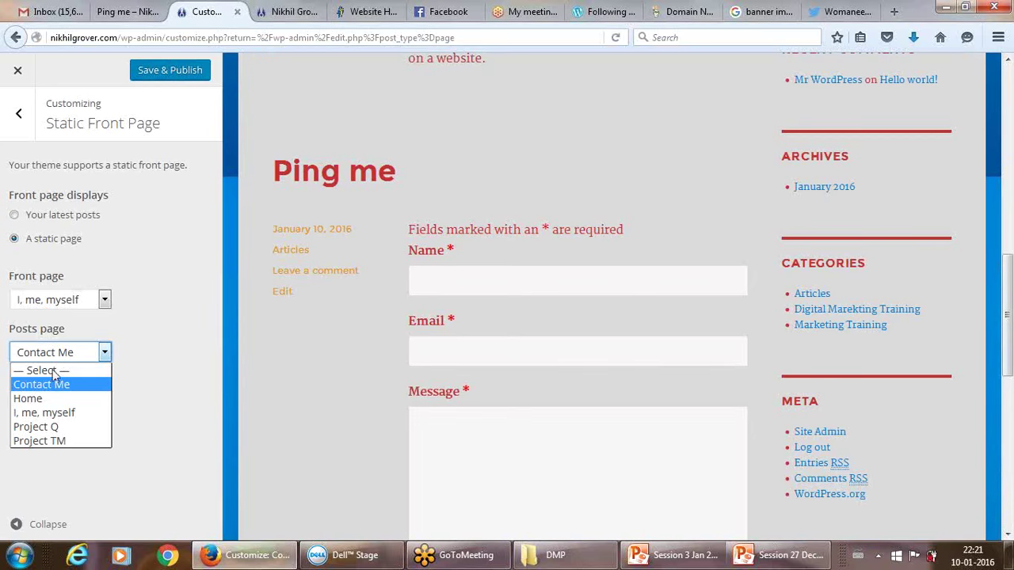
pyautogui.click(52, 370)
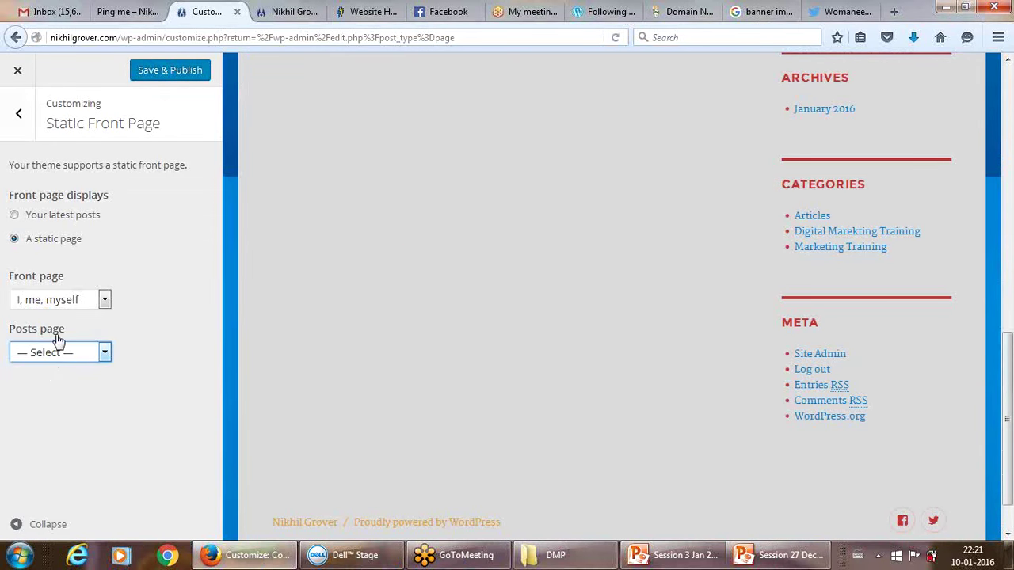
pyautogui.click(19, 115)
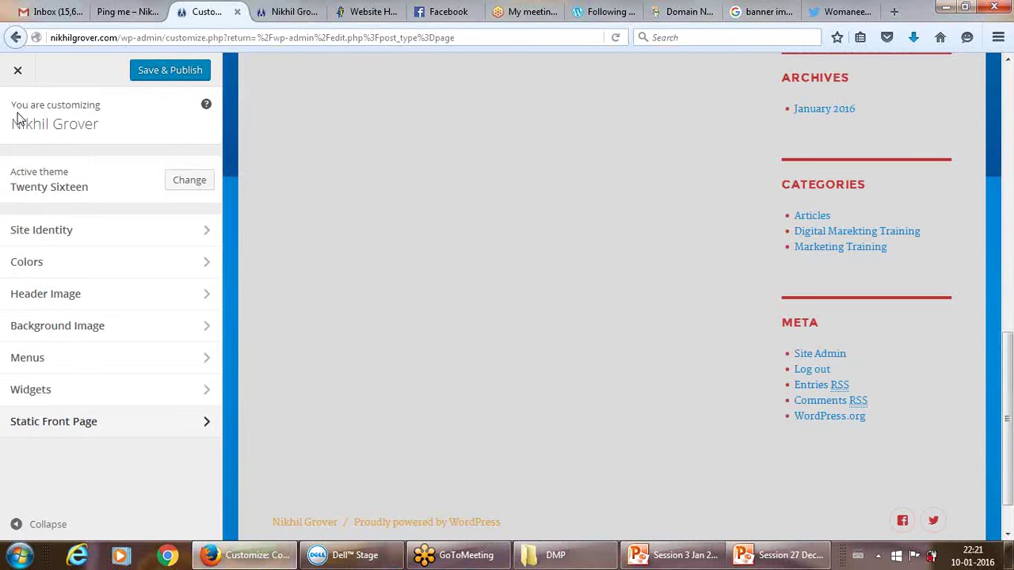
# Leave the Customizer and start a new page titled 'Blogs'.
pyautogui.click(18, 73)
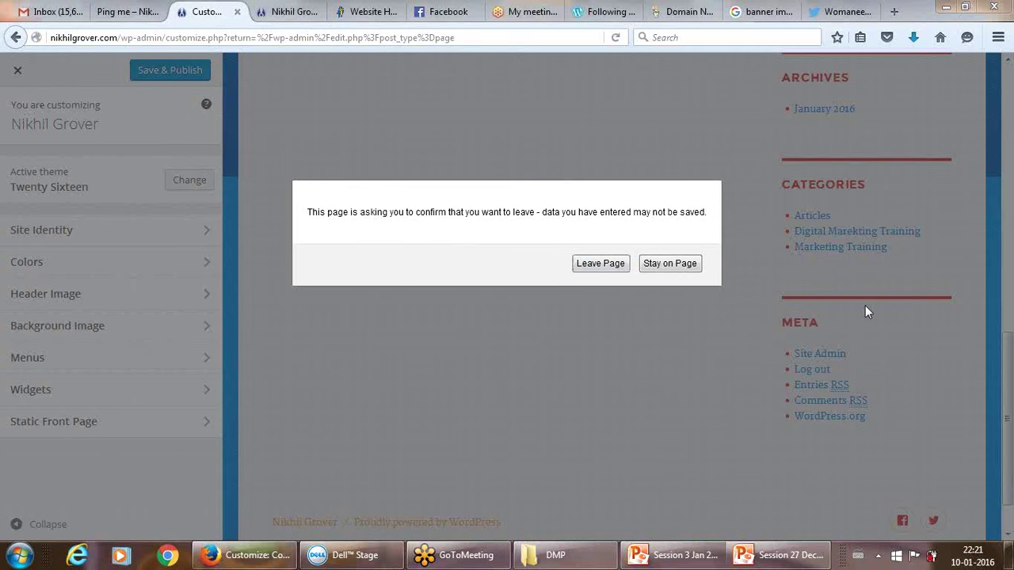
pyautogui.click(600, 264)
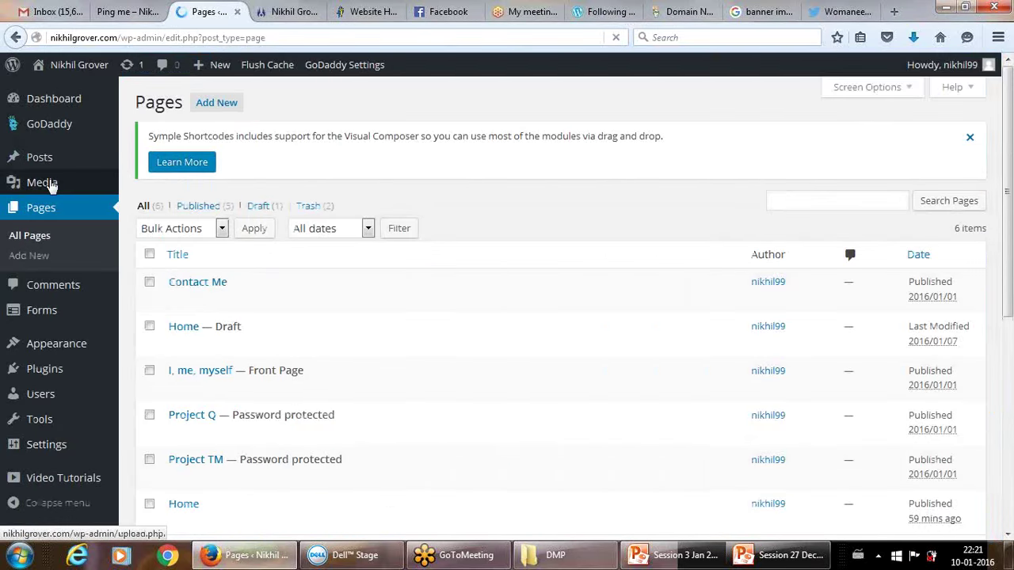
pyautogui.moveTo(40, 182)
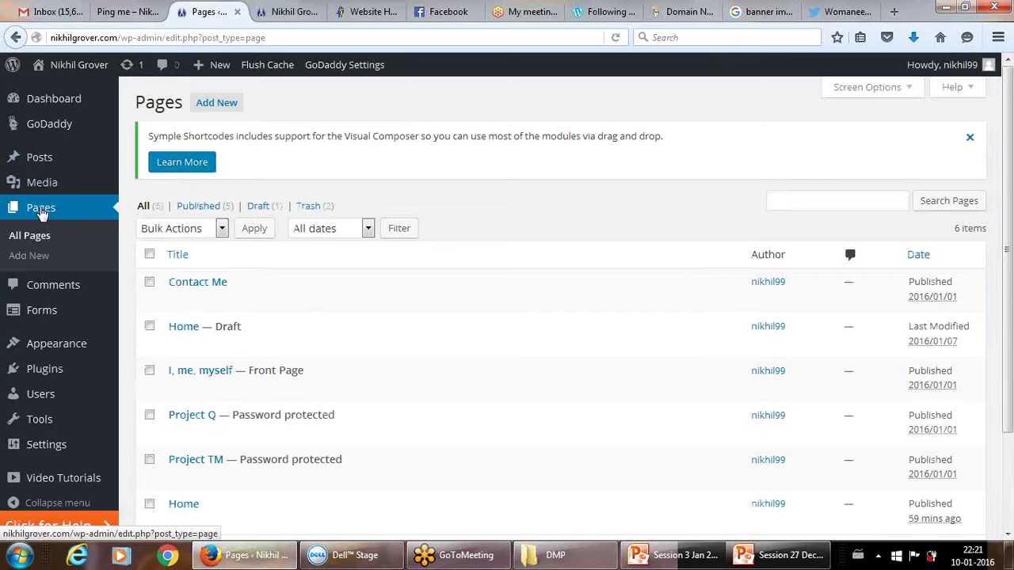
pyautogui.click(44, 212)
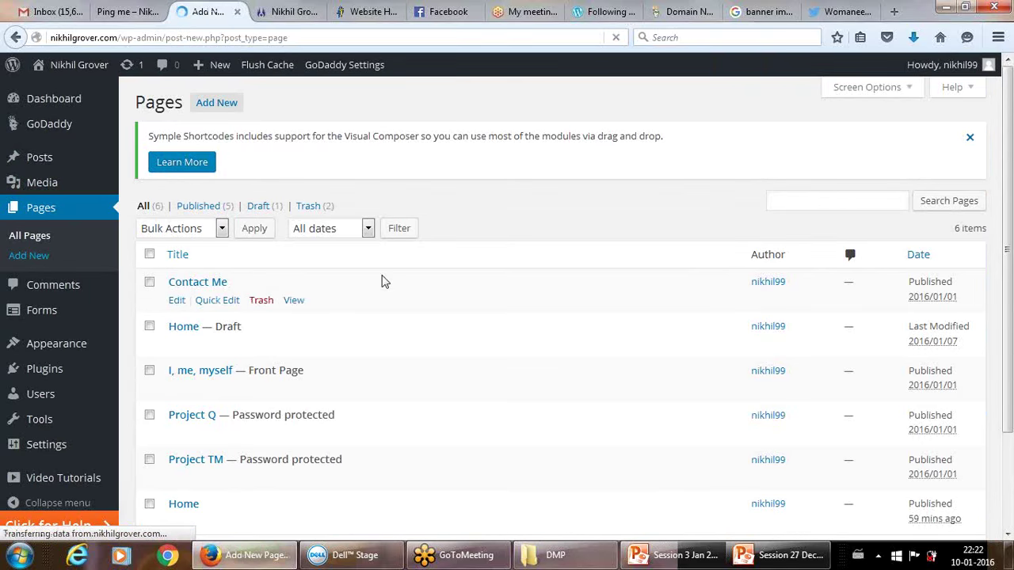
pyautogui.click(261, 209)
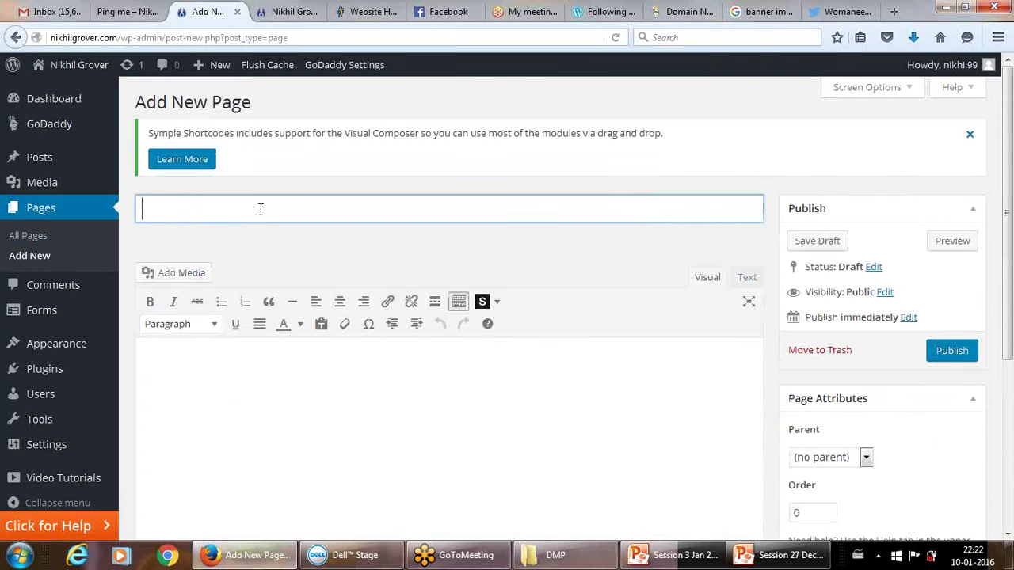
pyautogui.write('Blogs')
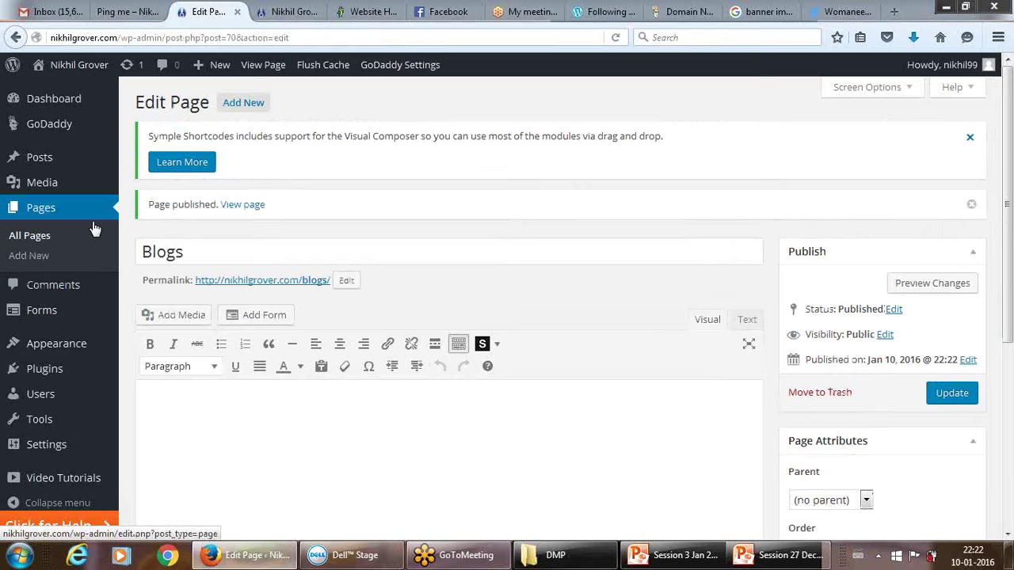
# Set Blogs as the Posts page under Static Front Page, publish, and check the live site.
pyautogui.moveTo(128, 451)
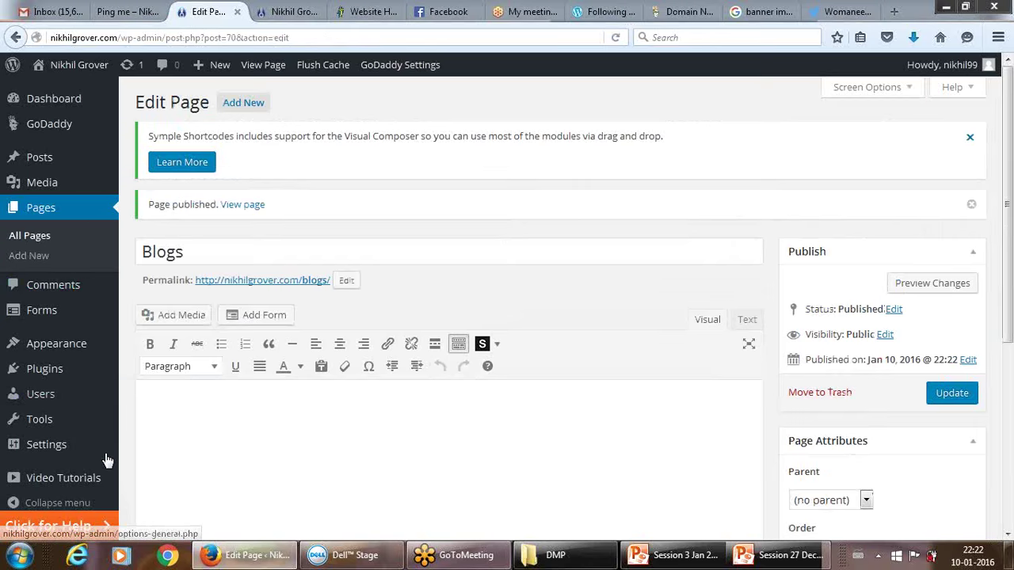
pyautogui.click(54, 344)
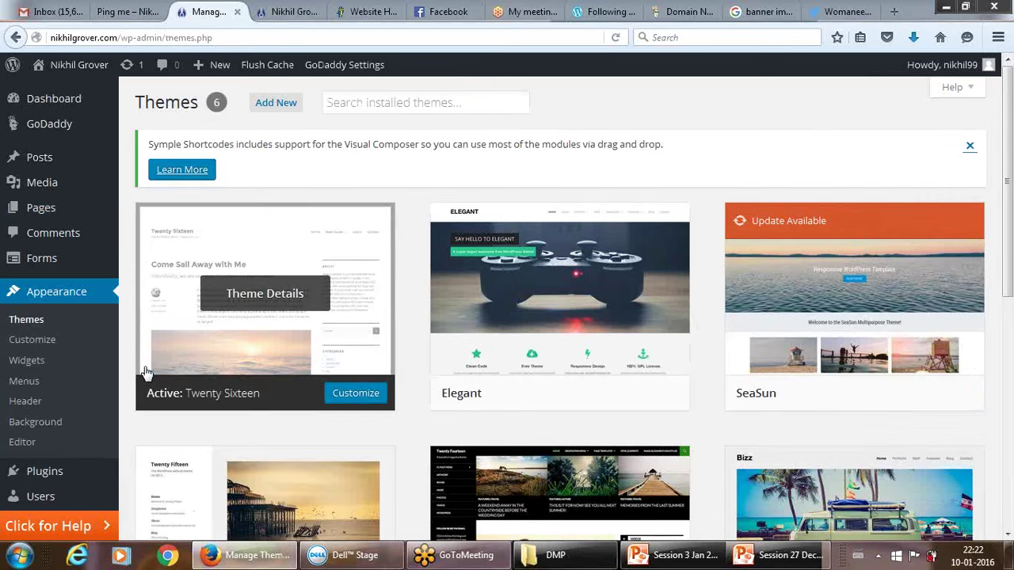
pyautogui.click(45, 344)
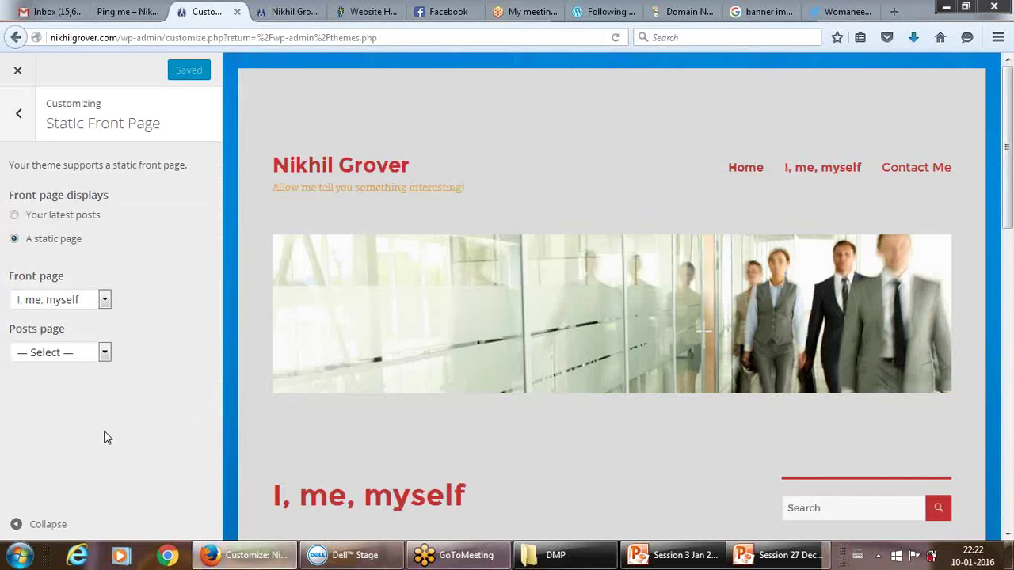
pyautogui.click(82, 353)
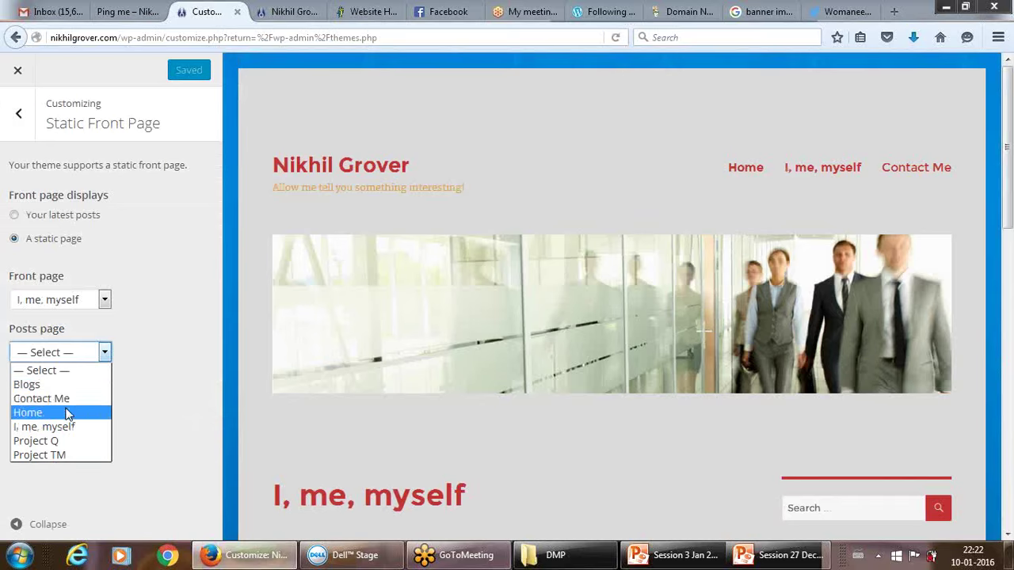
pyautogui.click(68, 385)
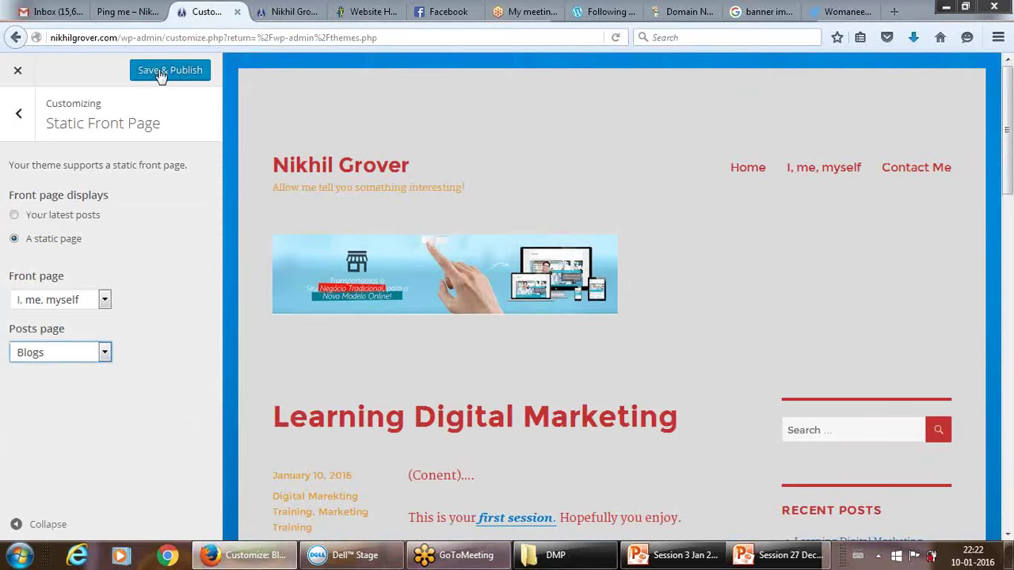
pyautogui.click(160, 71)
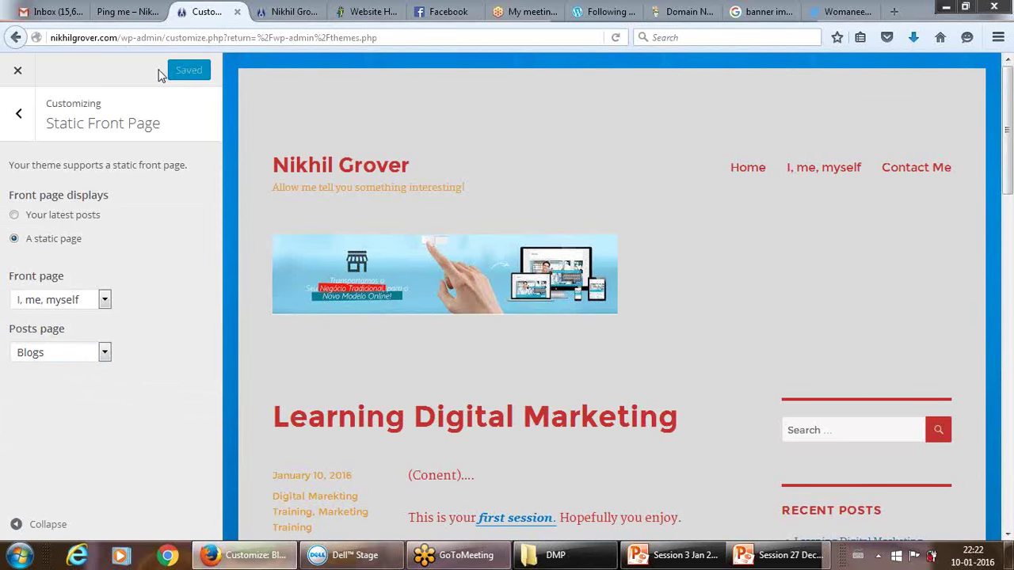
pyautogui.click(282, 11)
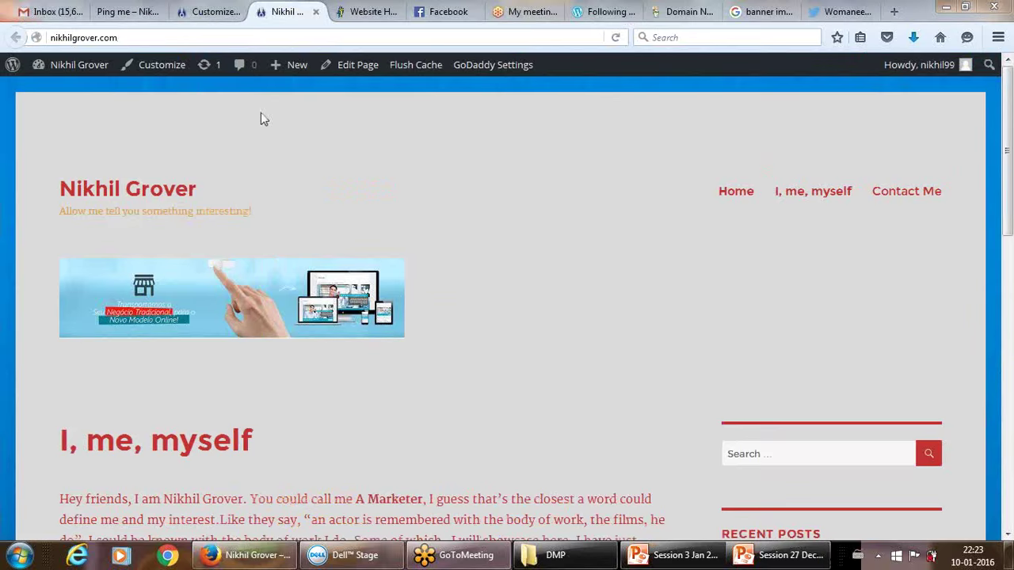
pyautogui.click(229, 12)
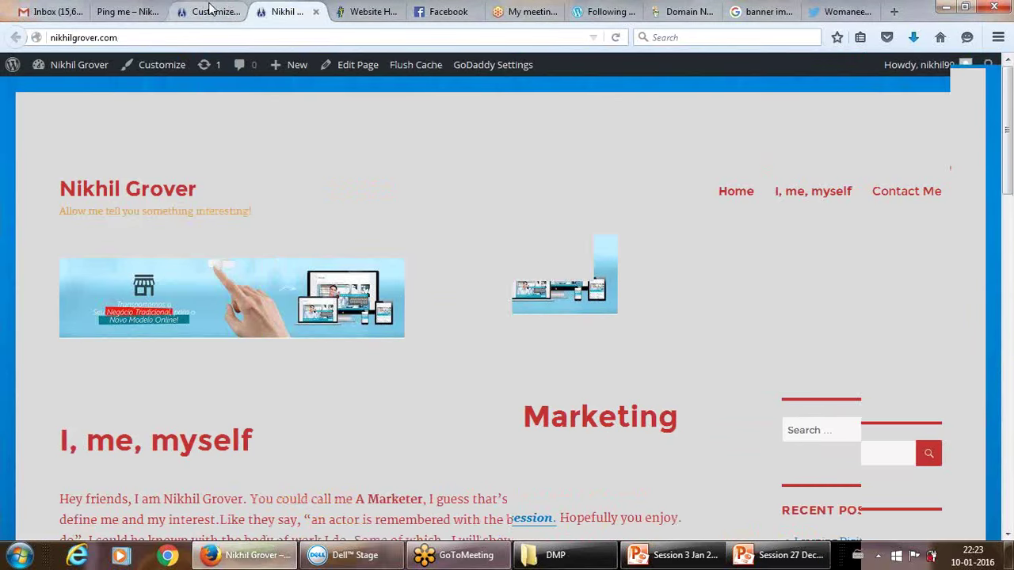
# Add the Blogs page to the Main Menu after Contact Me, publish, and return to the live site.
pyautogui.click(19, 117)
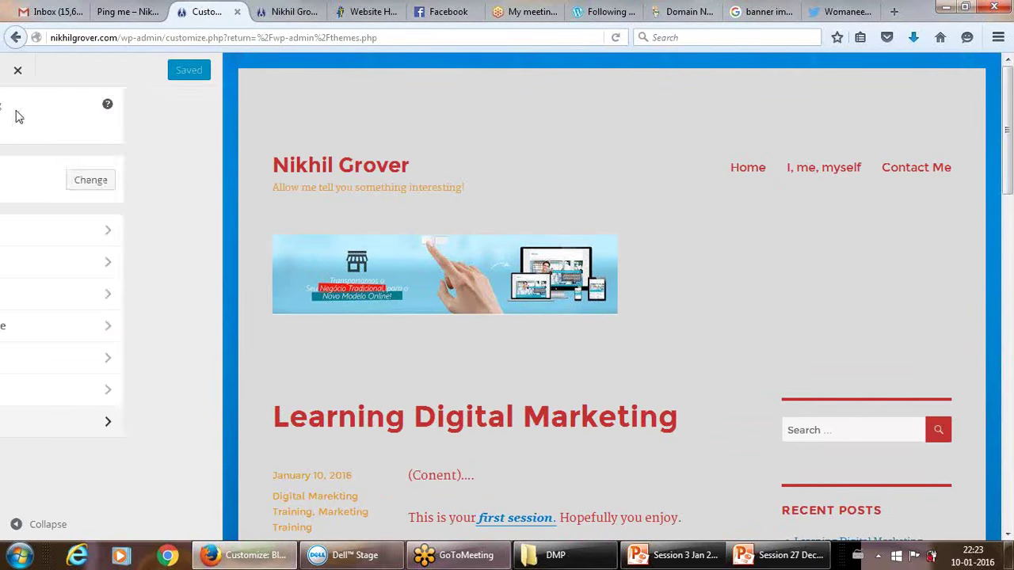
pyautogui.click(48, 363)
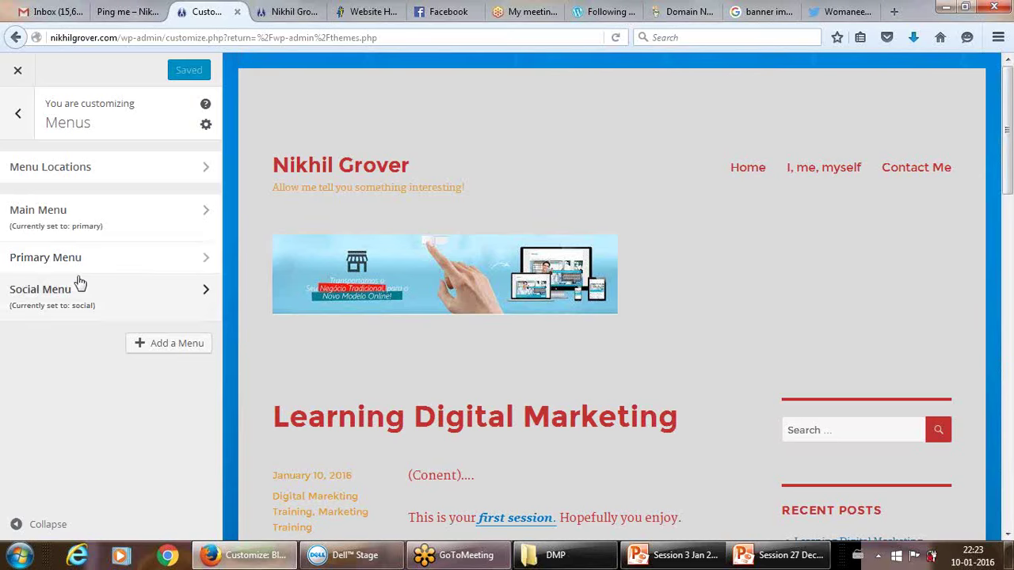
pyautogui.click(76, 216)
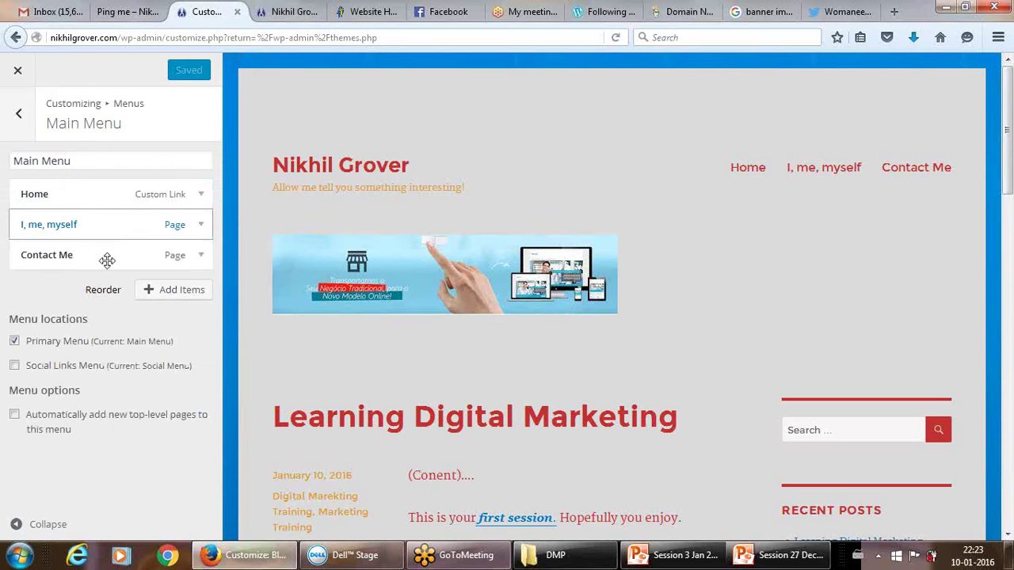
pyautogui.click(164, 293)
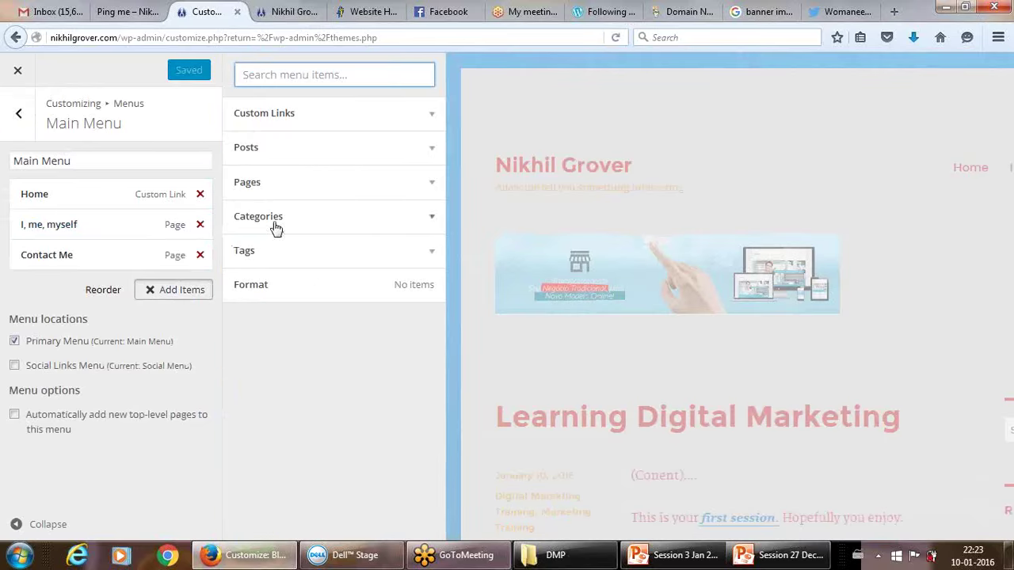
pyautogui.click(289, 189)
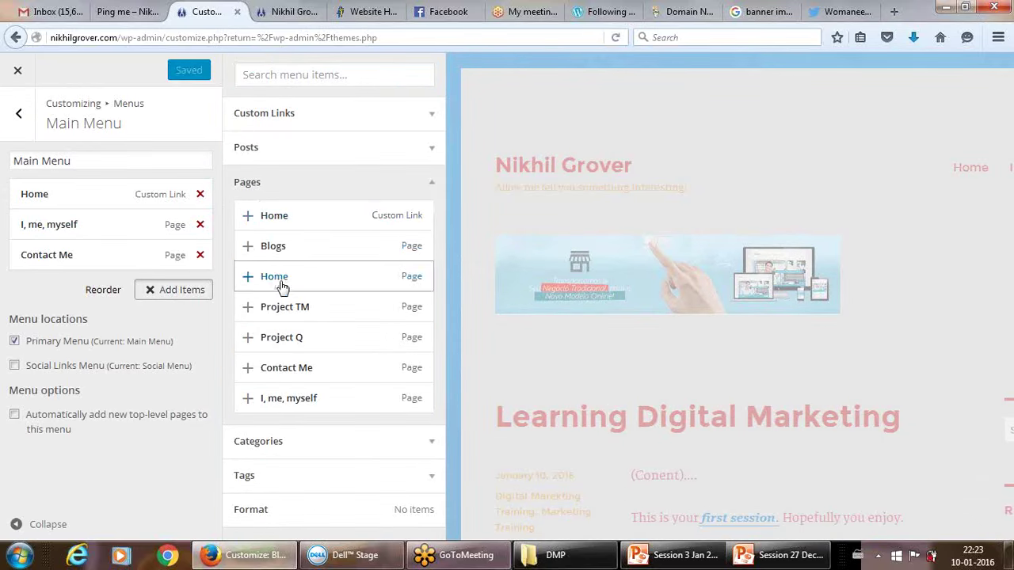
pyautogui.click(281, 248)
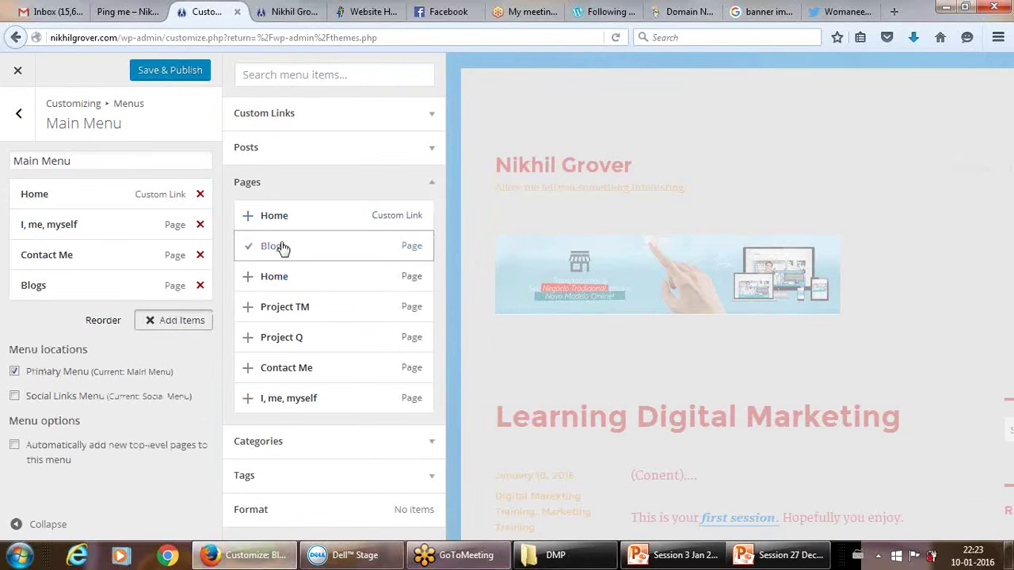
pyautogui.click(175, 70)
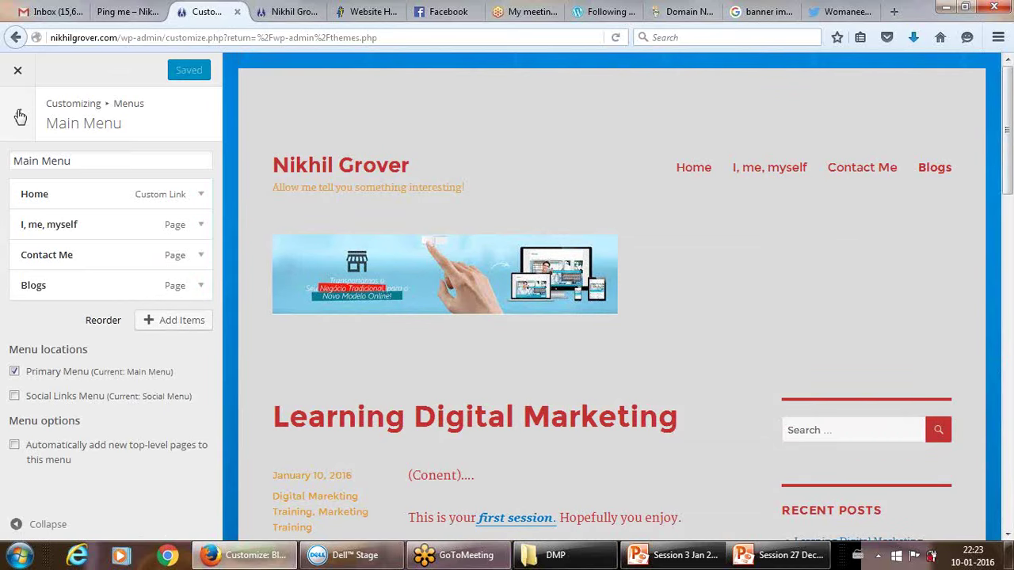
pyautogui.click(289, 11)
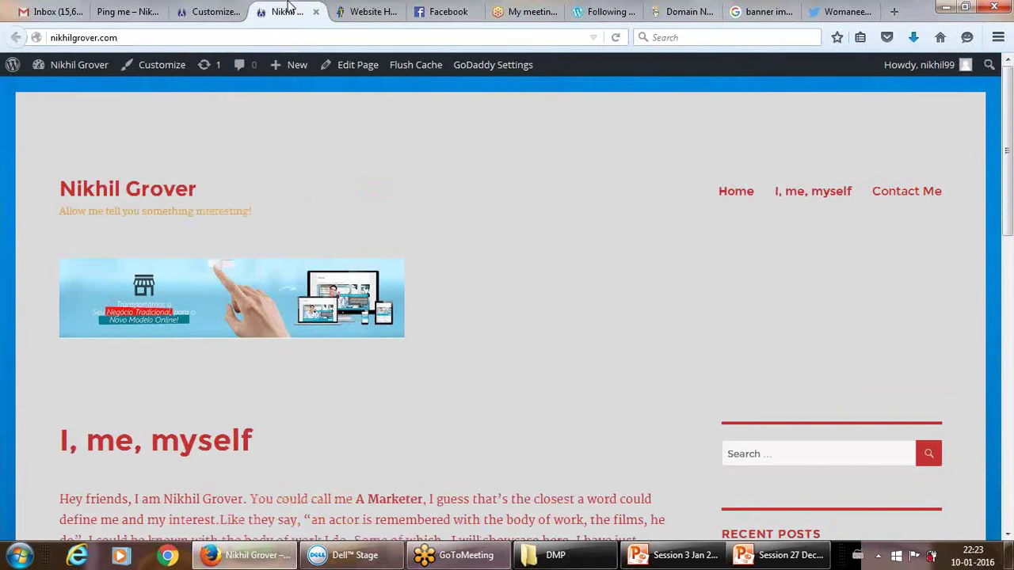
# Reload the live site, open the new Blogs menu item, then go back to the Customizer.
pyautogui.click(615, 38)
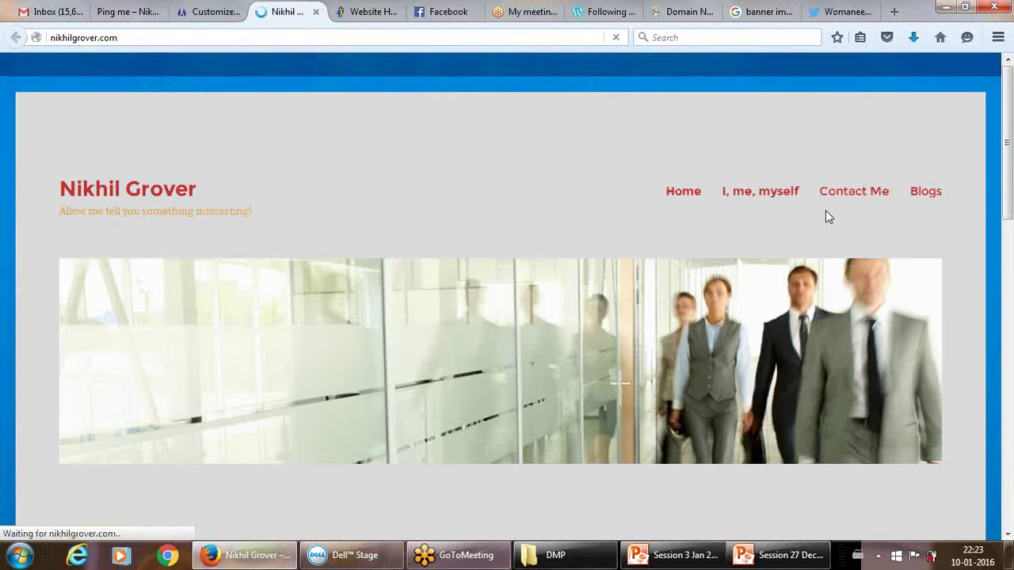
pyautogui.click(927, 193)
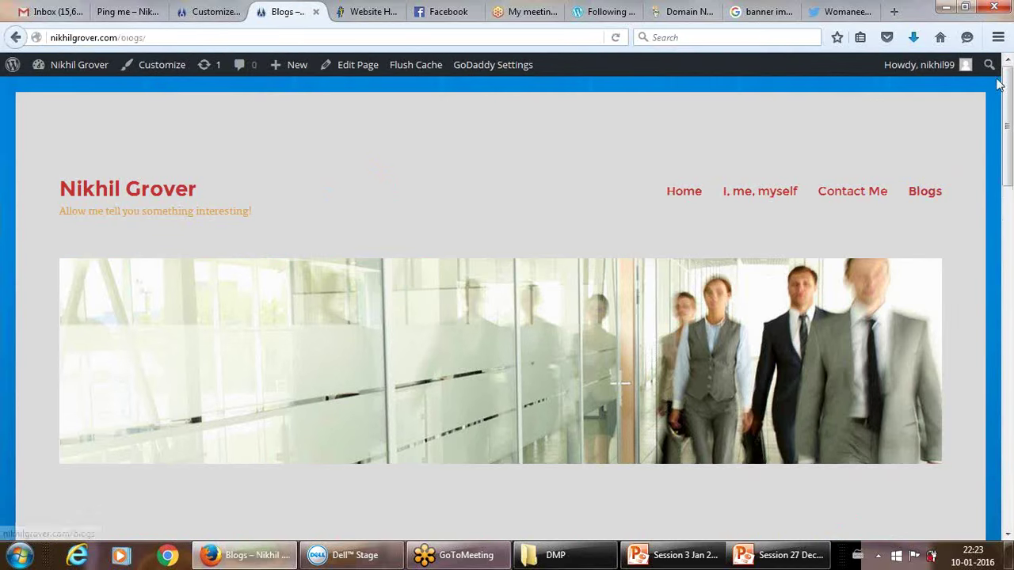
pyautogui.moveTo(1007, 87); pyautogui.dragTo(1006, 187)
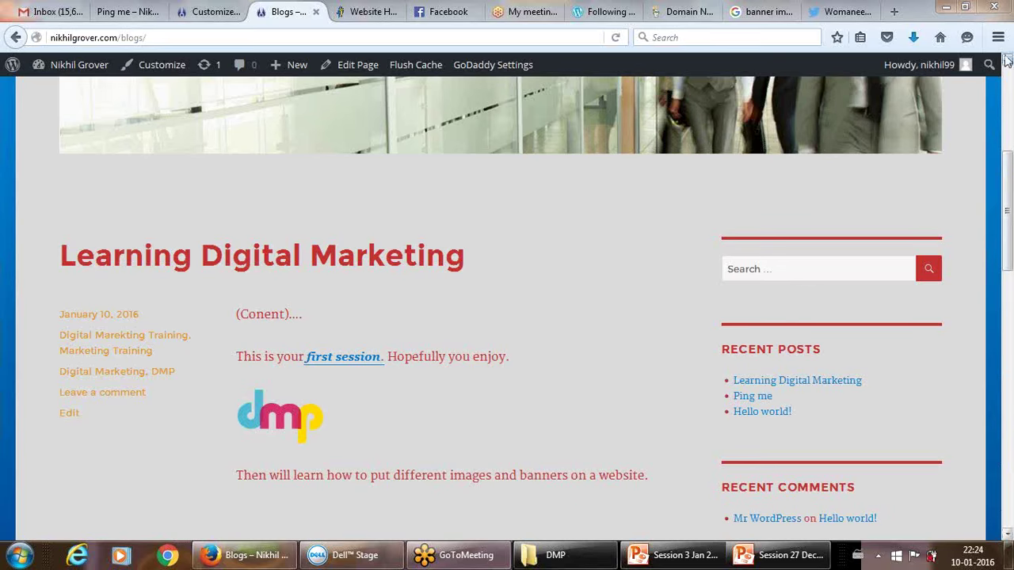
pyautogui.click(205, 11)
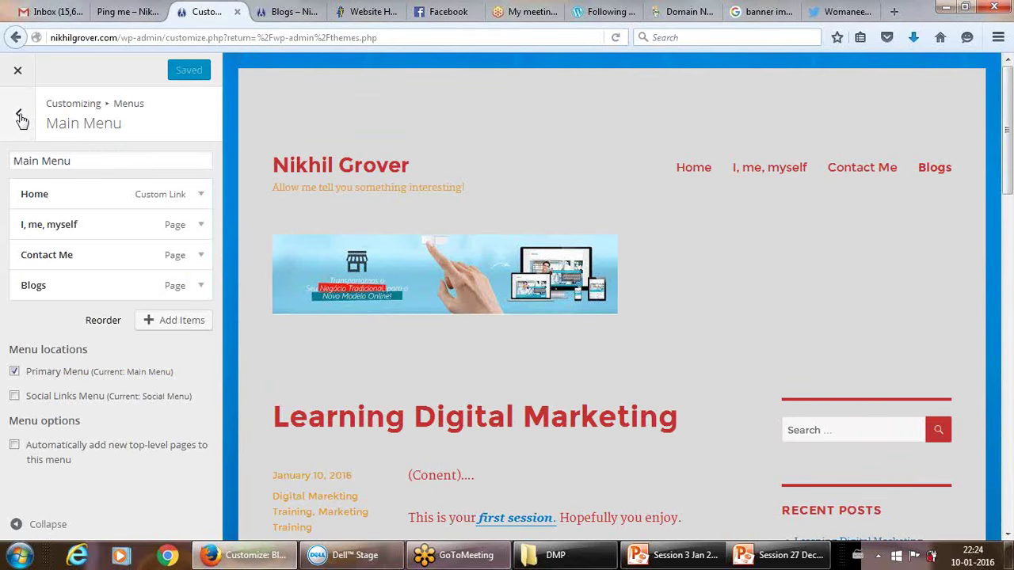
# Leave the Main Menu panel and briefly check the live site before returning to the Customizer.
pyautogui.click(20, 116)
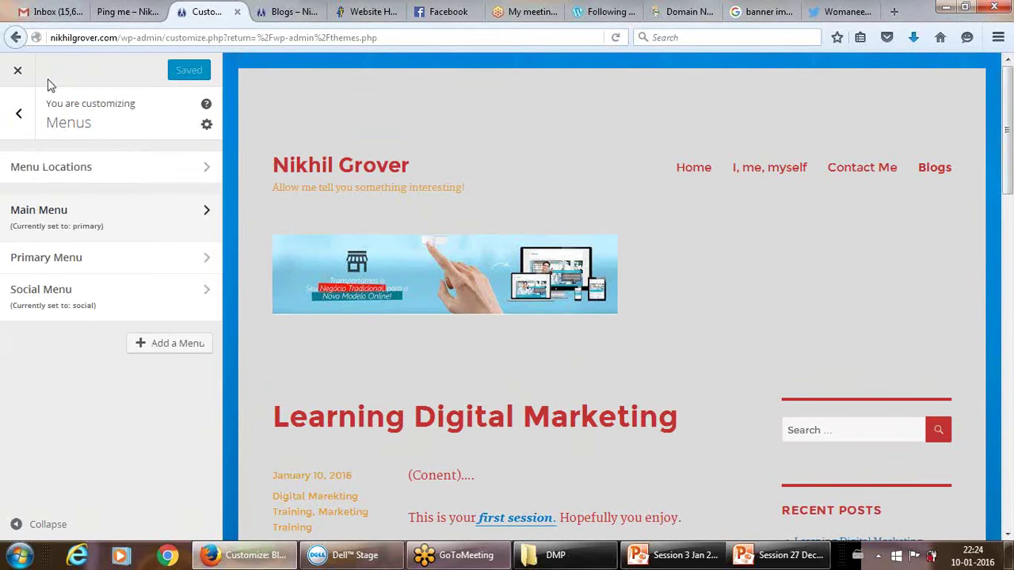
pyautogui.click(122, 13)
pyautogui.click(209, 12)
# Confirm Blogs as the Static Front Page posts page, check Widgets, then view the live Blogs page.
pyautogui.click(17, 112)
pyautogui.click(57, 422)
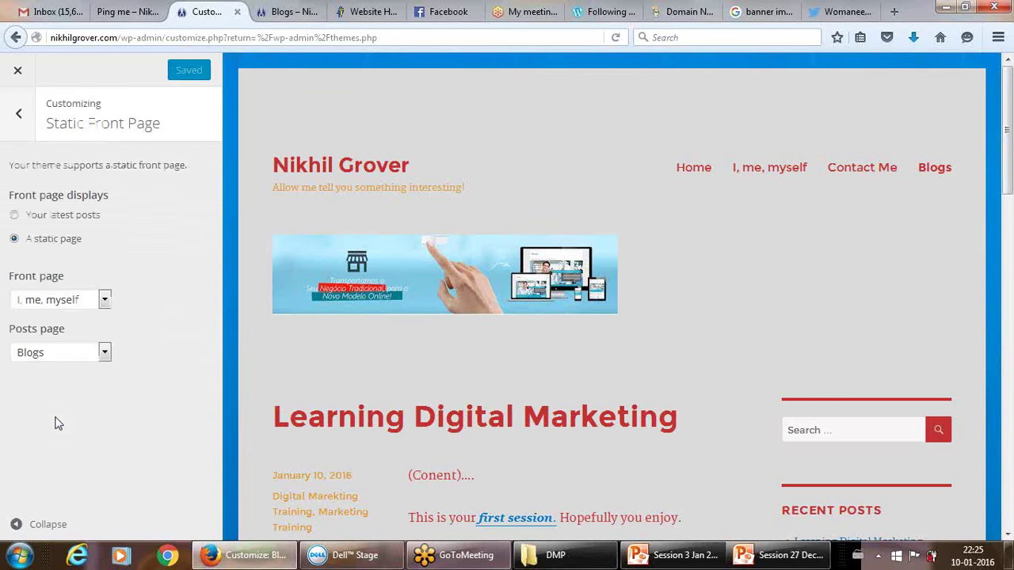
pyautogui.click(83, 359)
pyautogui.click(83, 359)
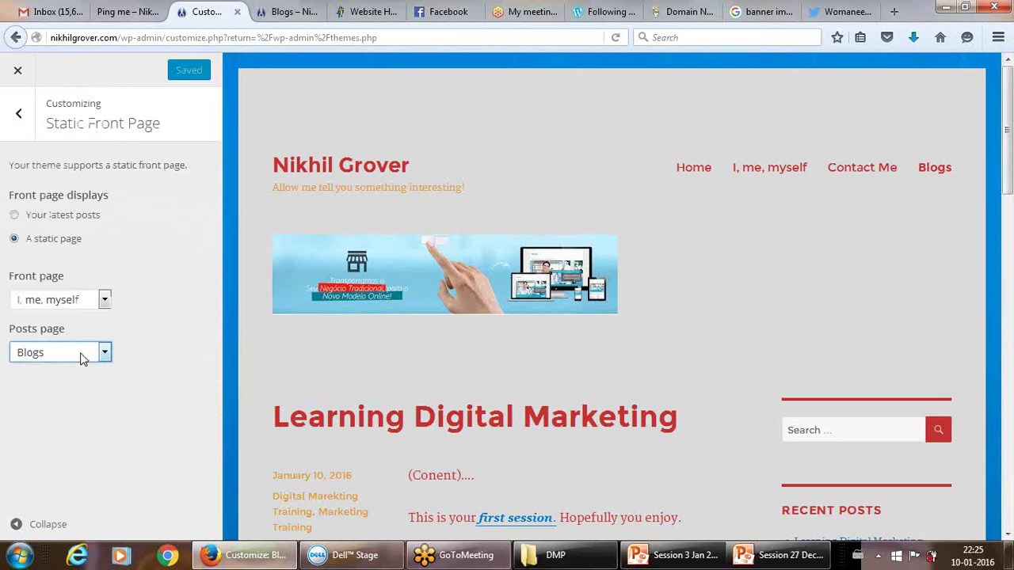
pyautogui.click(20, 116)
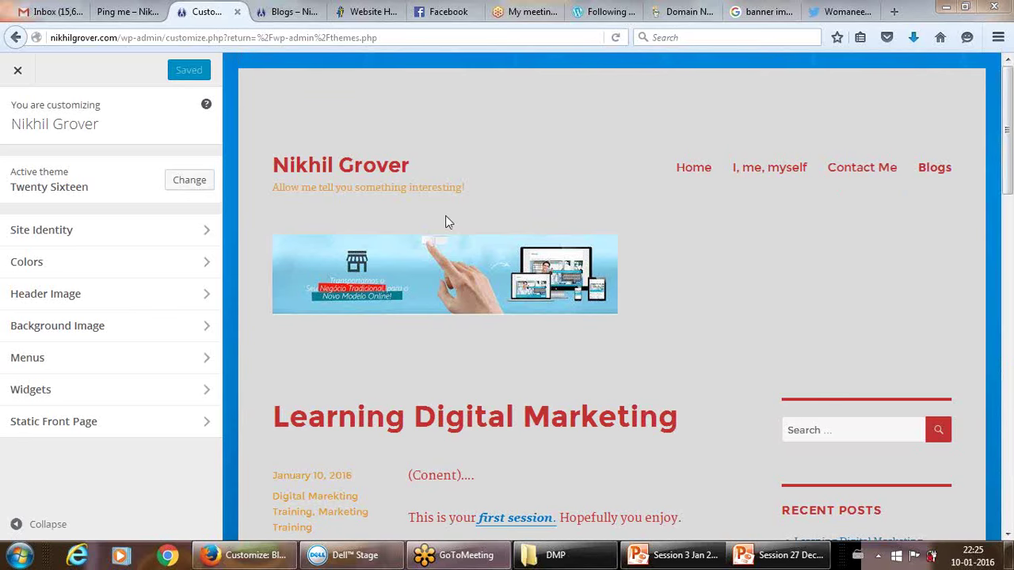
pyautogui.click(32, 394)
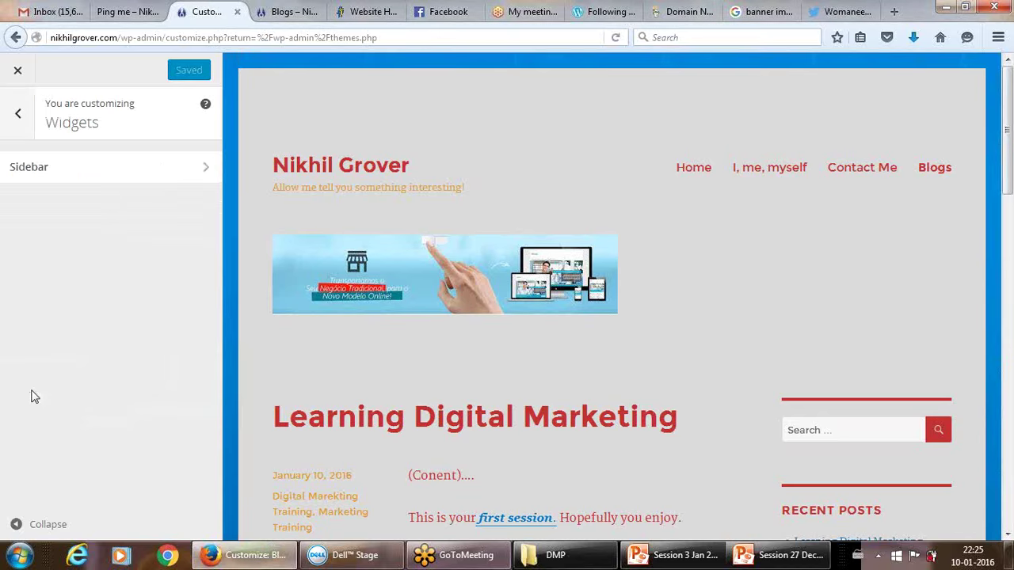
pyautogui.click(288, 11)
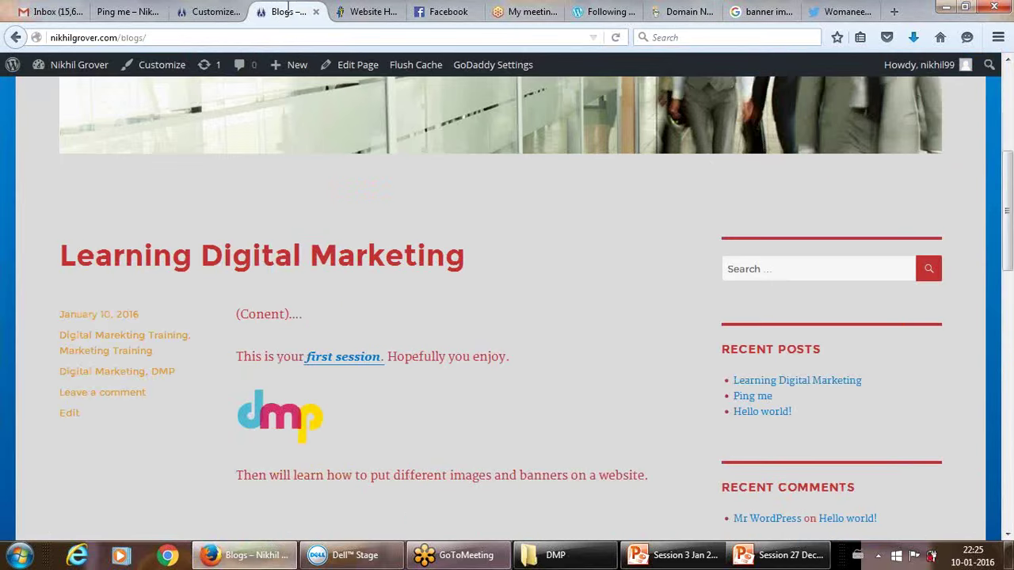
# Reload the Blogs page and scroll through its posts and back to the top.
pyautogui.click(615, 39)
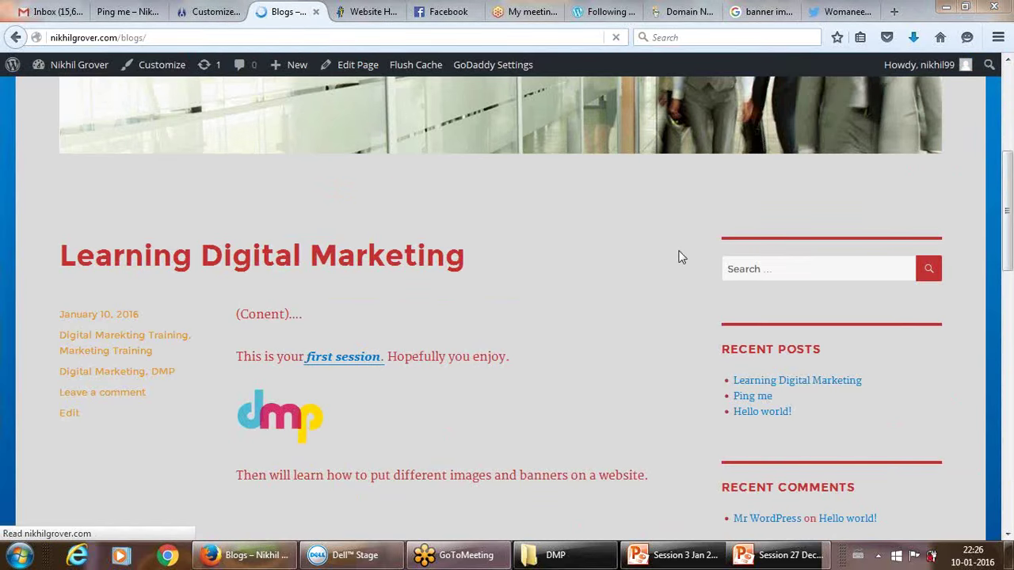
pyautogui.click(1009, 70)
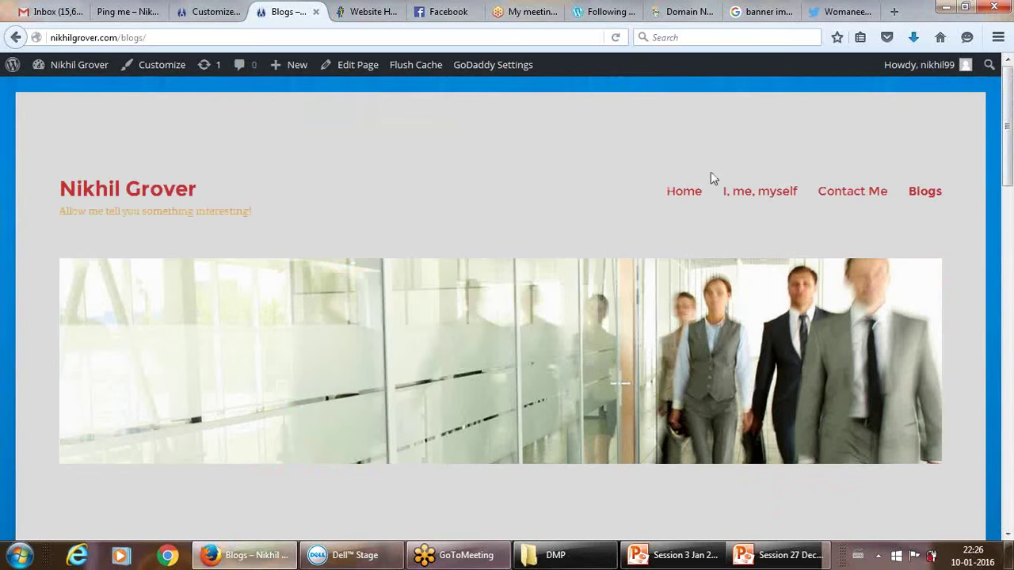
pyautogui.click(1008, 535)
pyautogui.moveTo(1009, 535); pyautogui.dragTo(1009, 534)
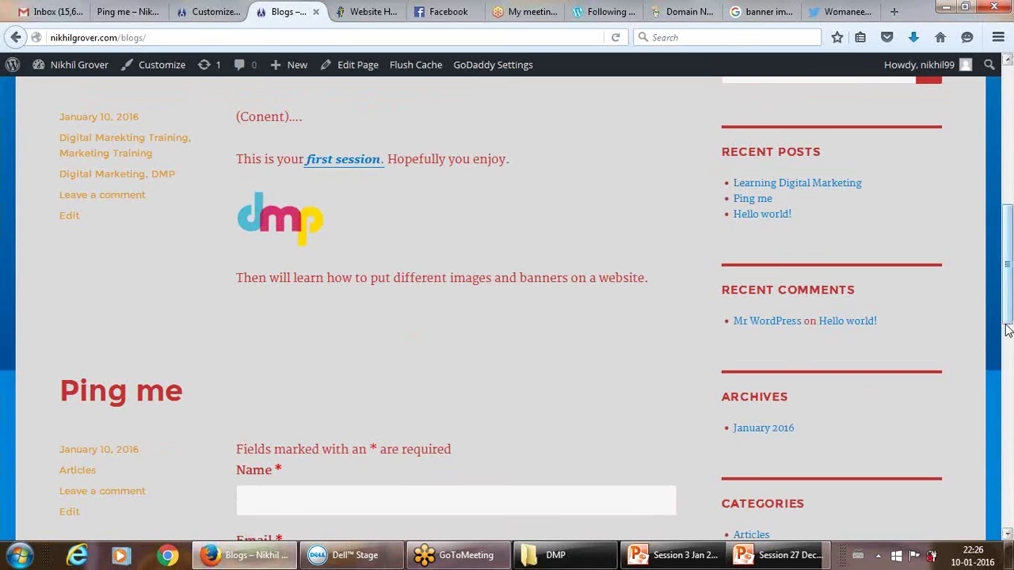
pyautogui.moveTo(1008, 332); pyautogui.dragTo(1000, 152)
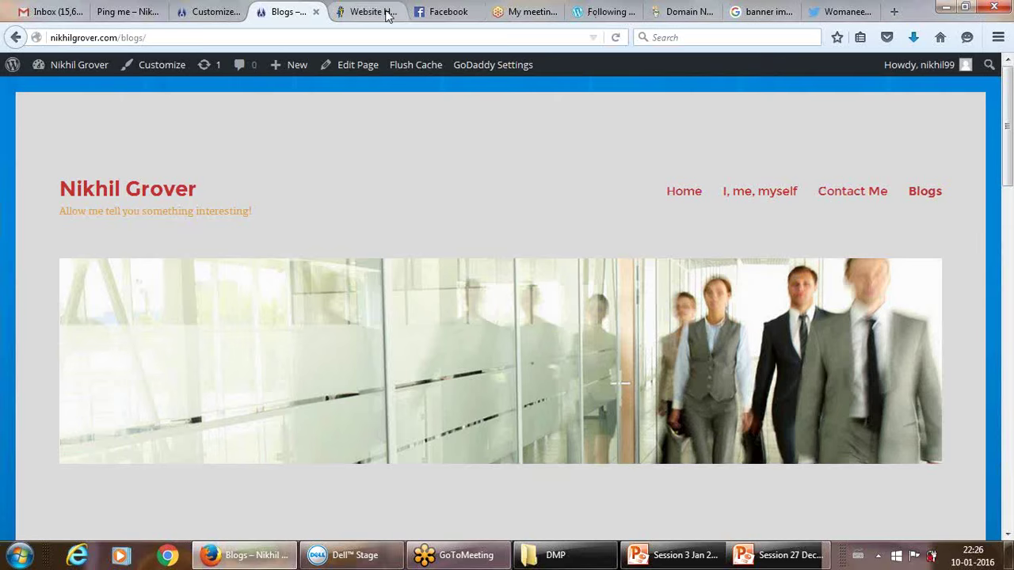
# Return to the Customizer's Static Front Page settings showing I, me, myself and Blogs.
pyautogui.click(220, 8)
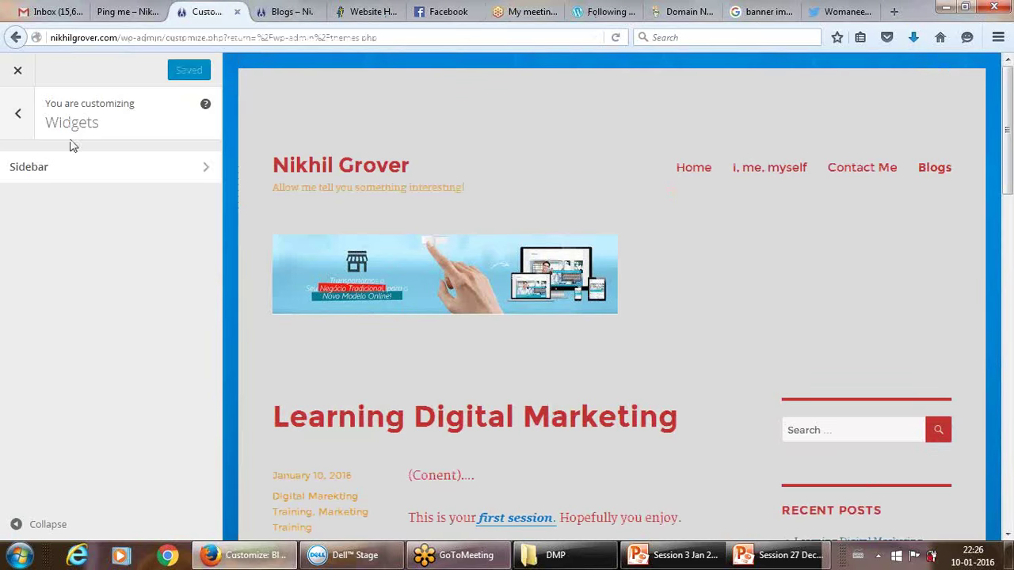
pyautogui.click(17, 119)
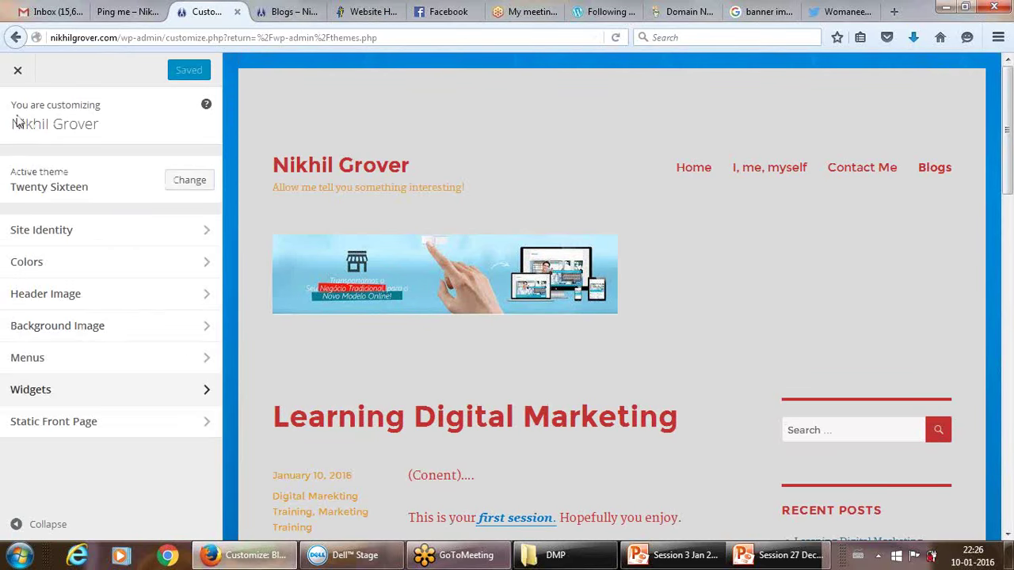
pyautogui.click(60, 421)
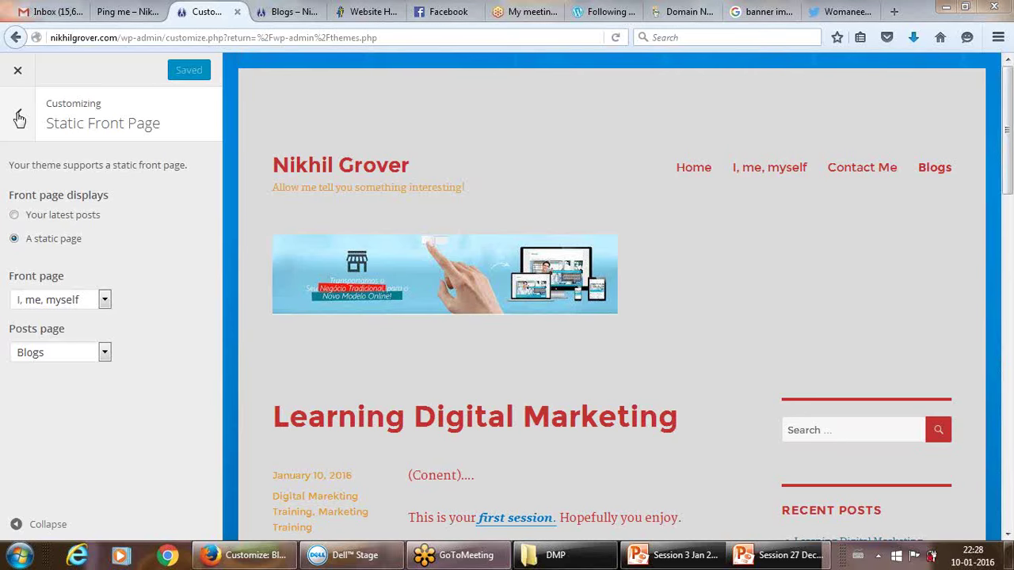
# Go back from Static Front Page to the Customizer's main section list.
pyautogui.click(19, 118)
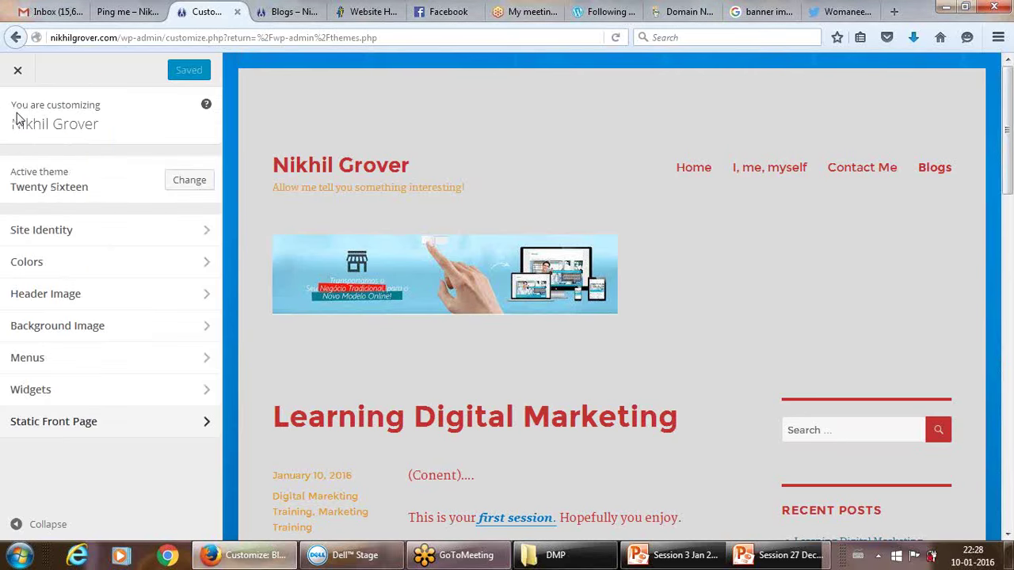
# Close the Customizer and go to the Plugins area's Add Plugins page.
pyautogui.click(19, 72)
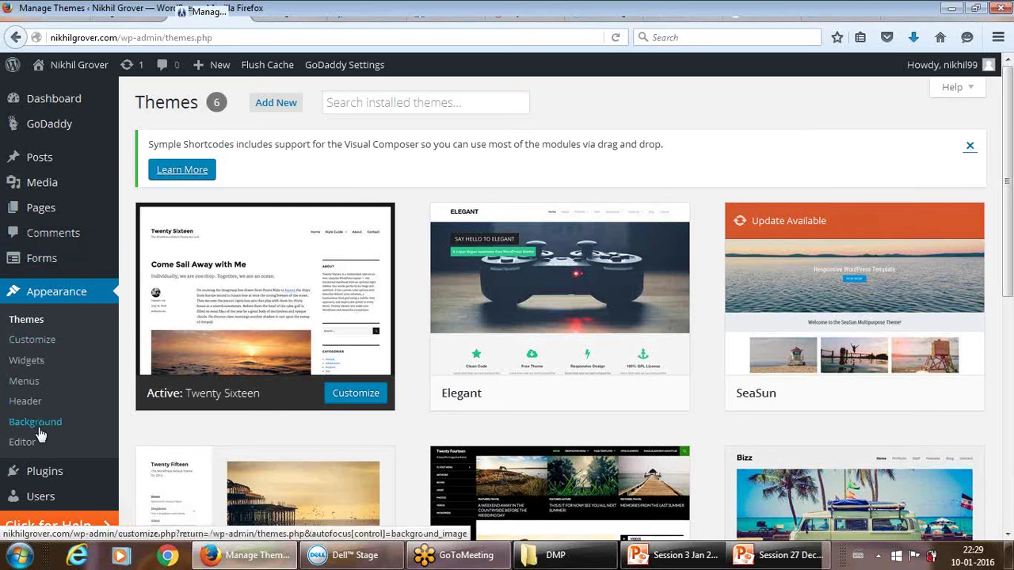
pyautogui.click(40, 475)
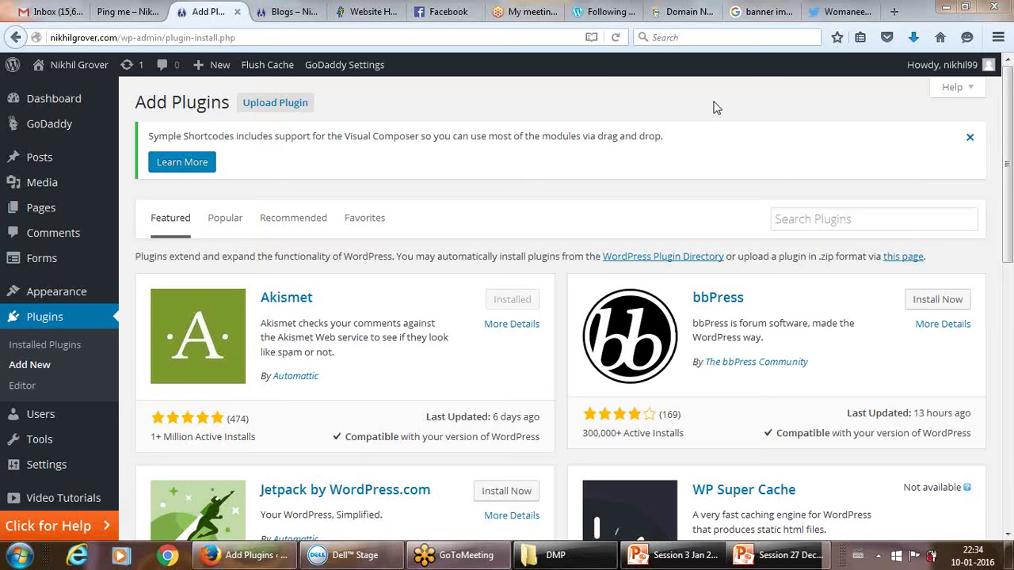
# Switch to the Session 3 Jan 2016 PowerPoint deck from the taskbar.
pyautogui.click(673, 557)
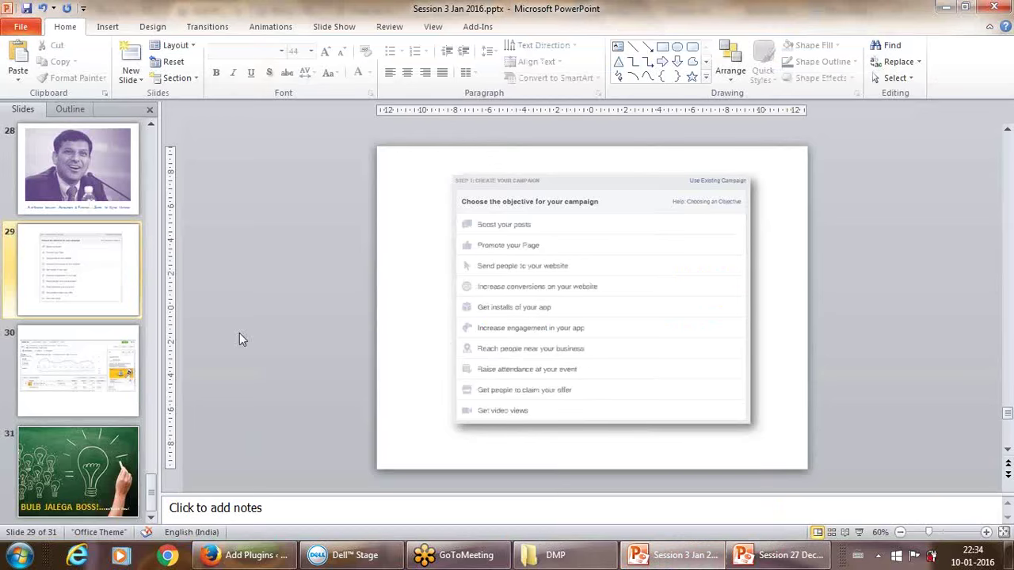